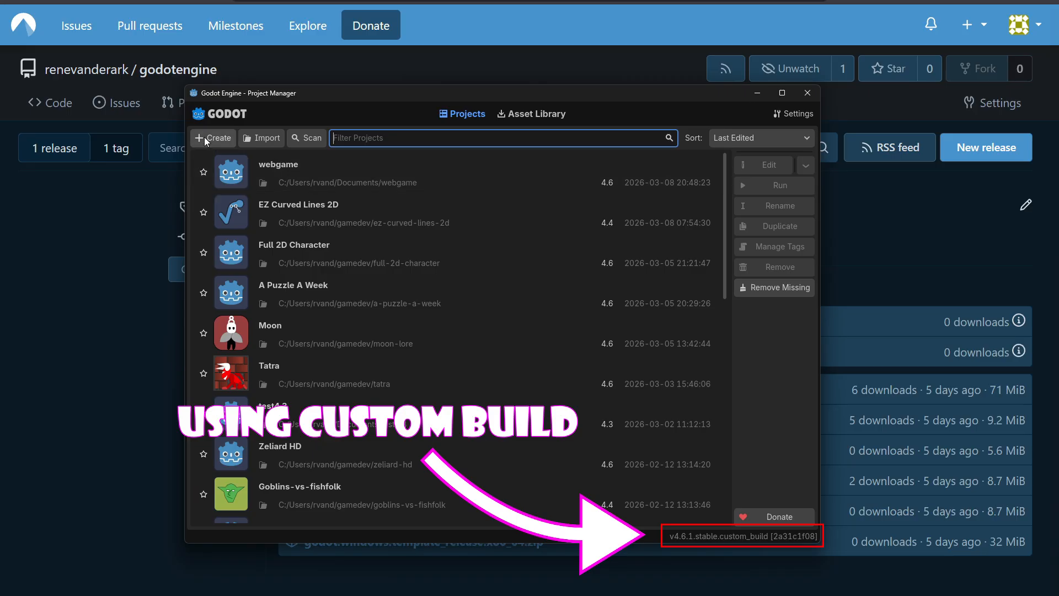
Create a new project named "Animated Character" with the Compatibility renderer.
click(213, 137)
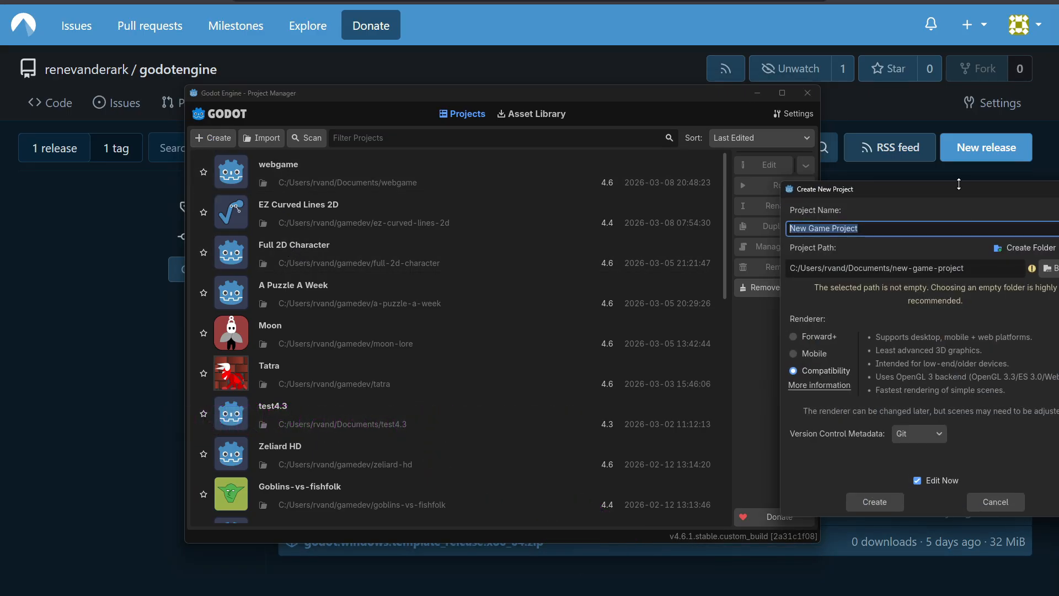
drag(961, 188, 515, 170)
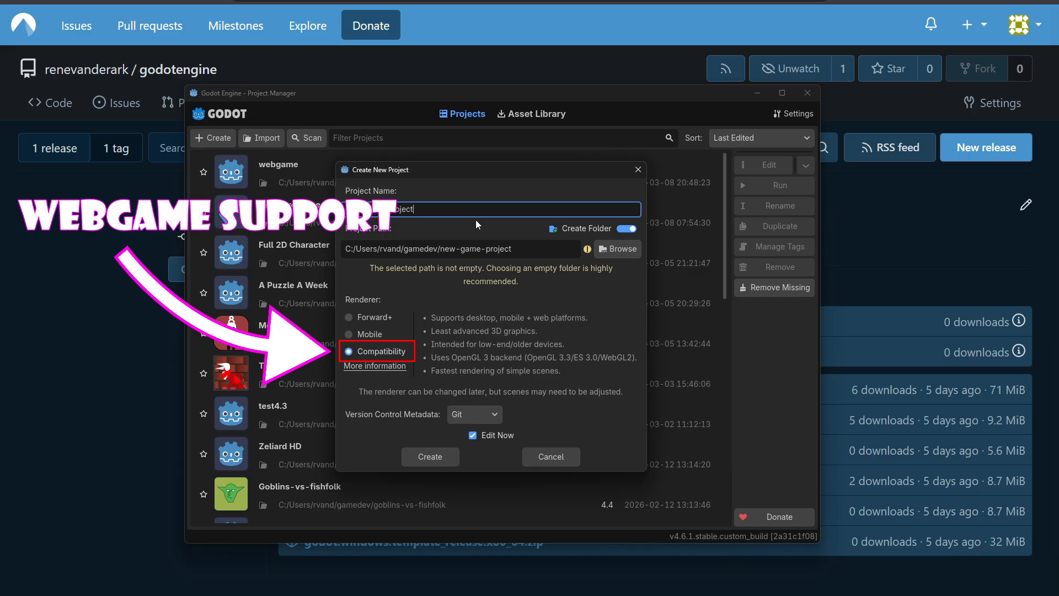
key(ctrl+a)
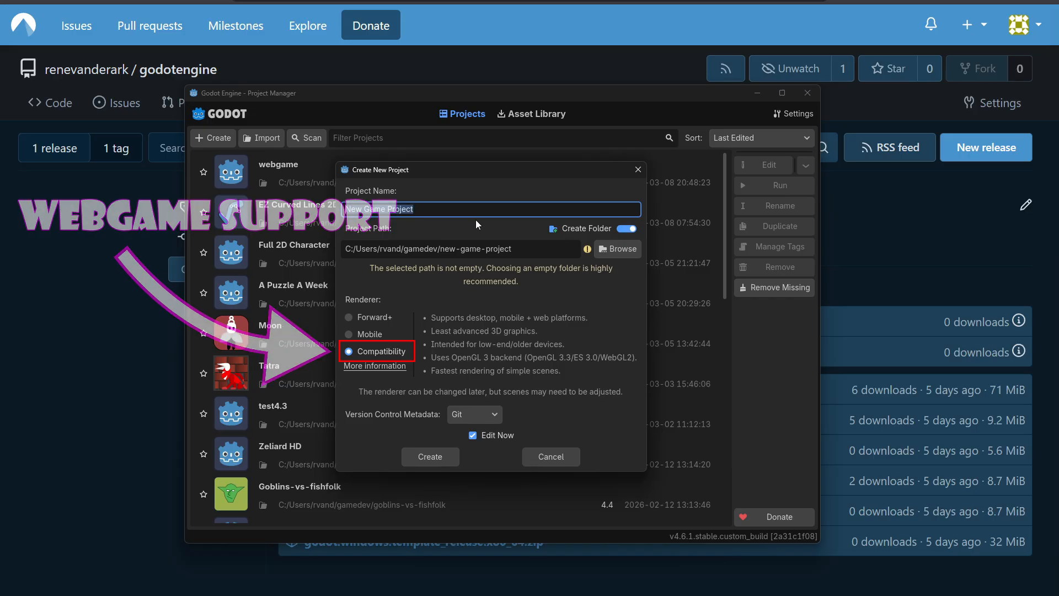
text(animated c)
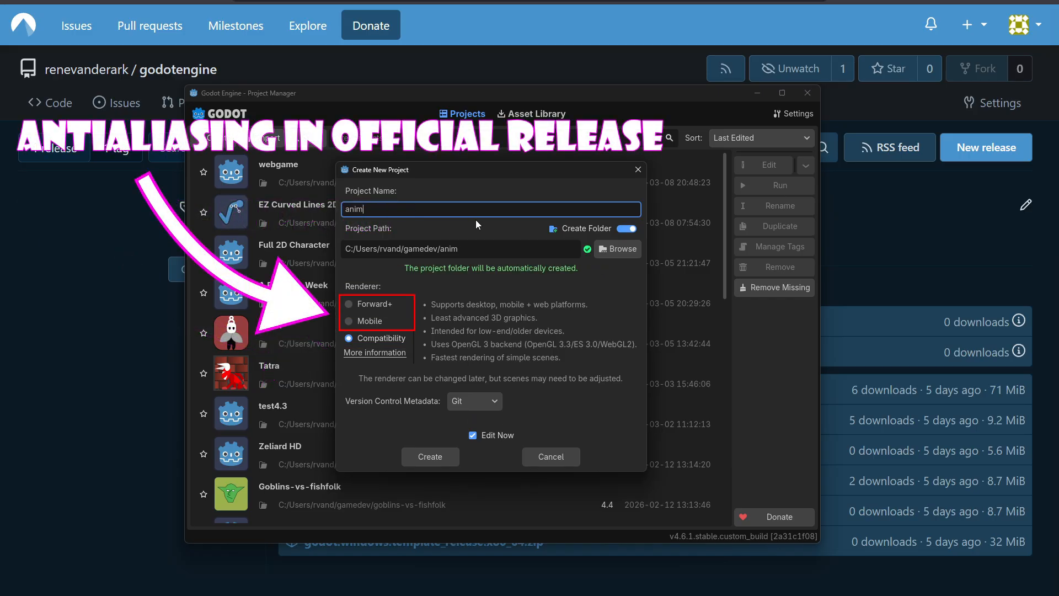
text(haracter)
key(ctrl+a)
text(Animated Character)
click(452, 454)
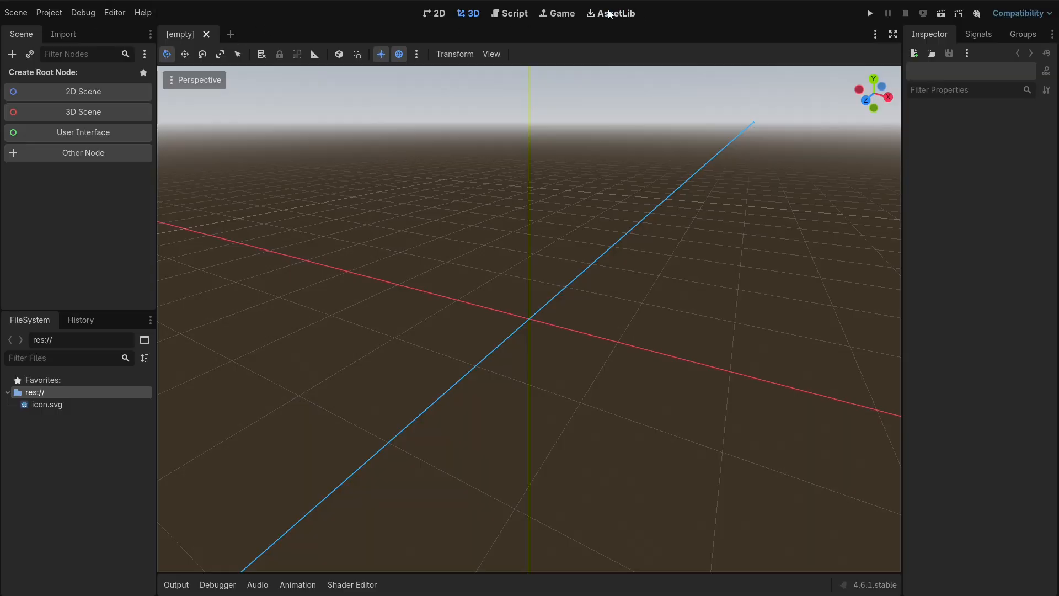
Find the Scalable Vector Shapes 2D add-on in the asset library, then download and install it.
click(609, 15)
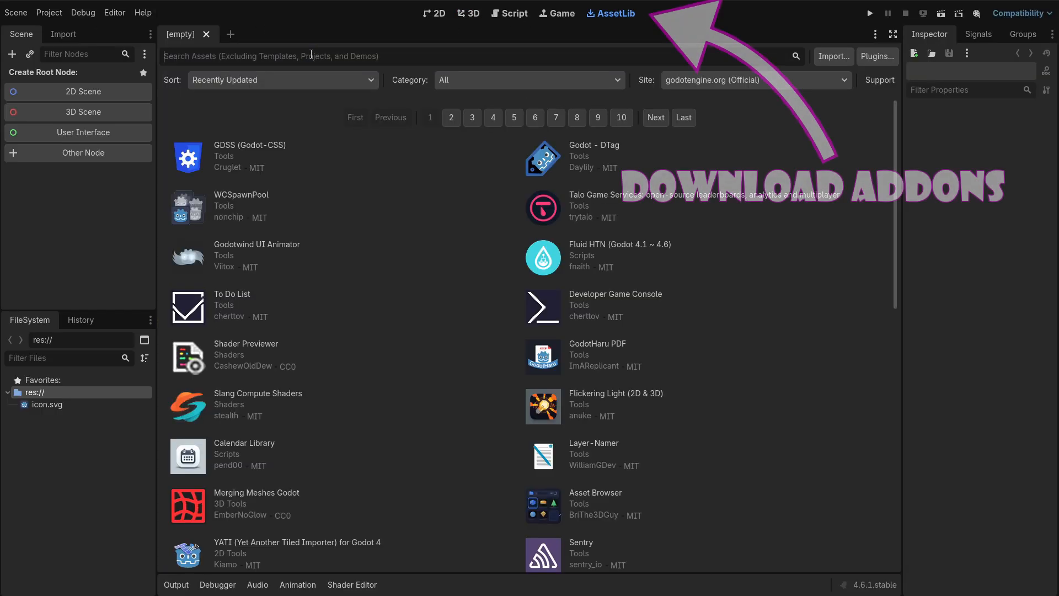
click(302, 56)
text(sca)
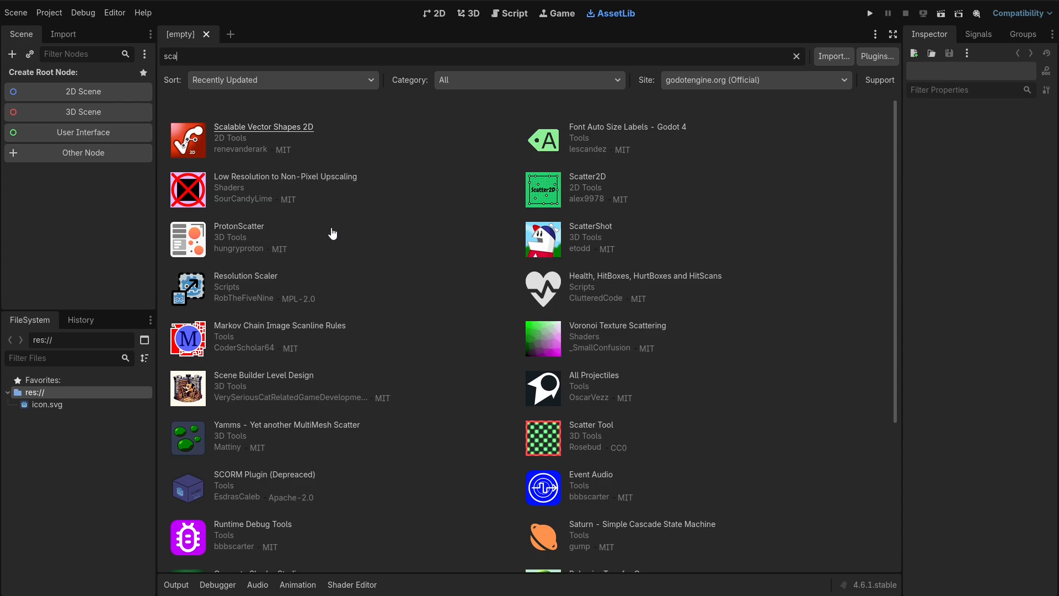
drag(689, 200, 227, 138)
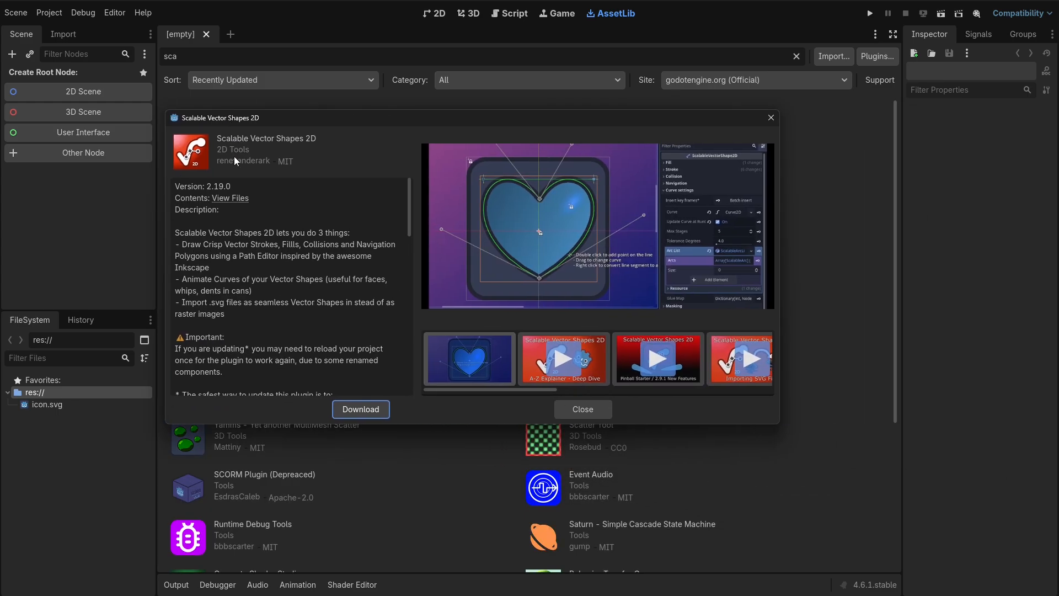
click(361, 409)
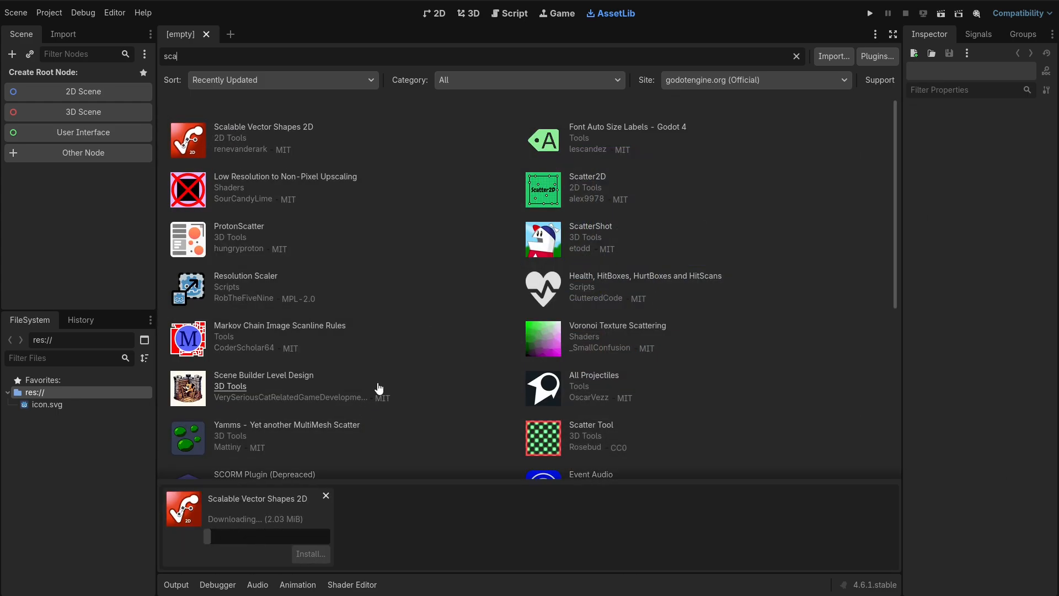
click(323, 488)
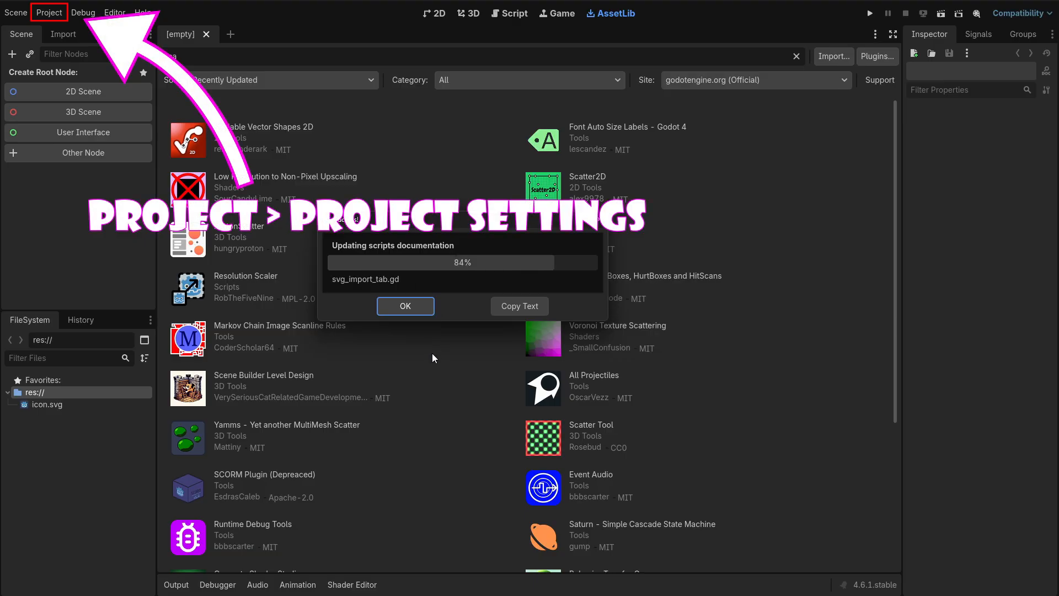
click(405, 306)
Enable the Scalable Vector Shapes 2D plugin in the project settings.
click(49, 12)
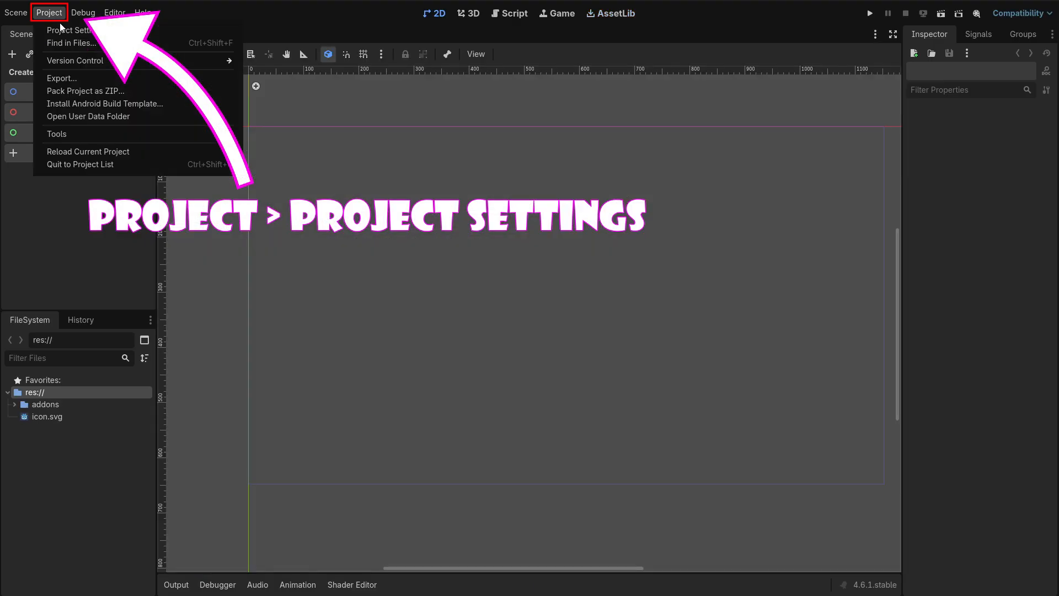
click(78, 28)
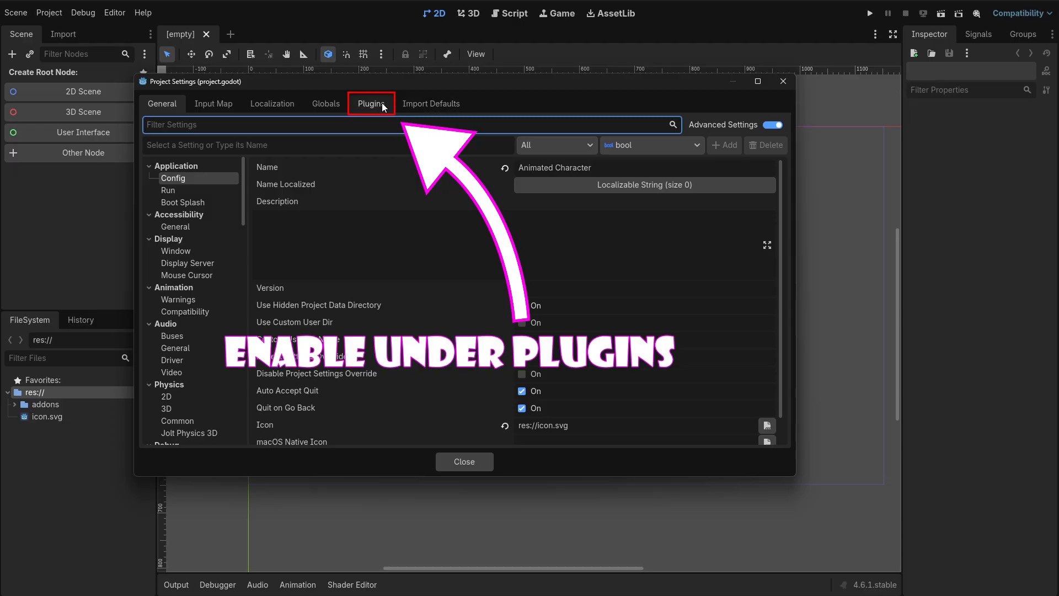
click(383, 107)
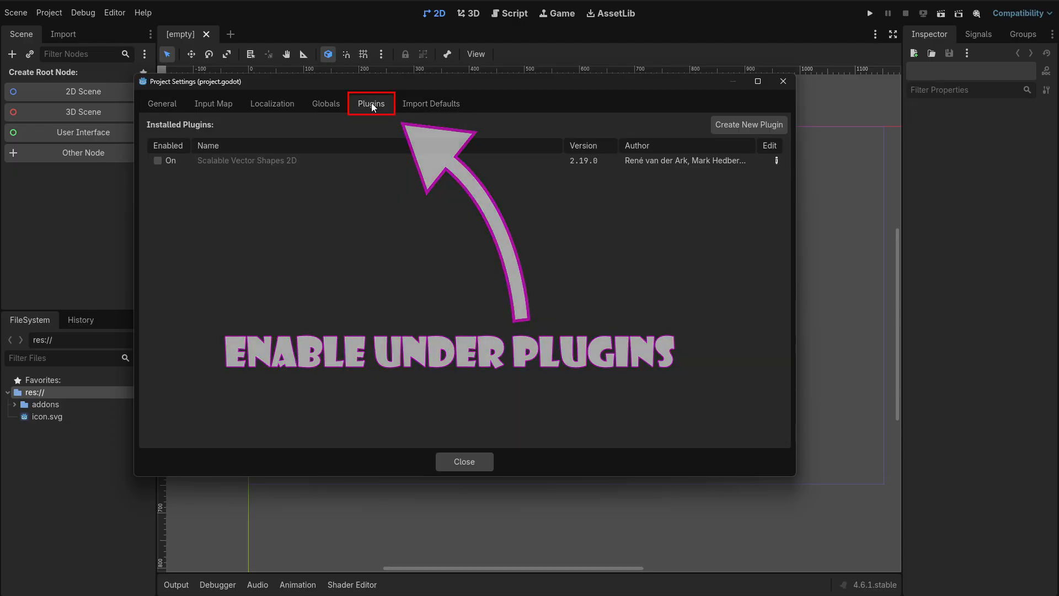
click(166, 160)
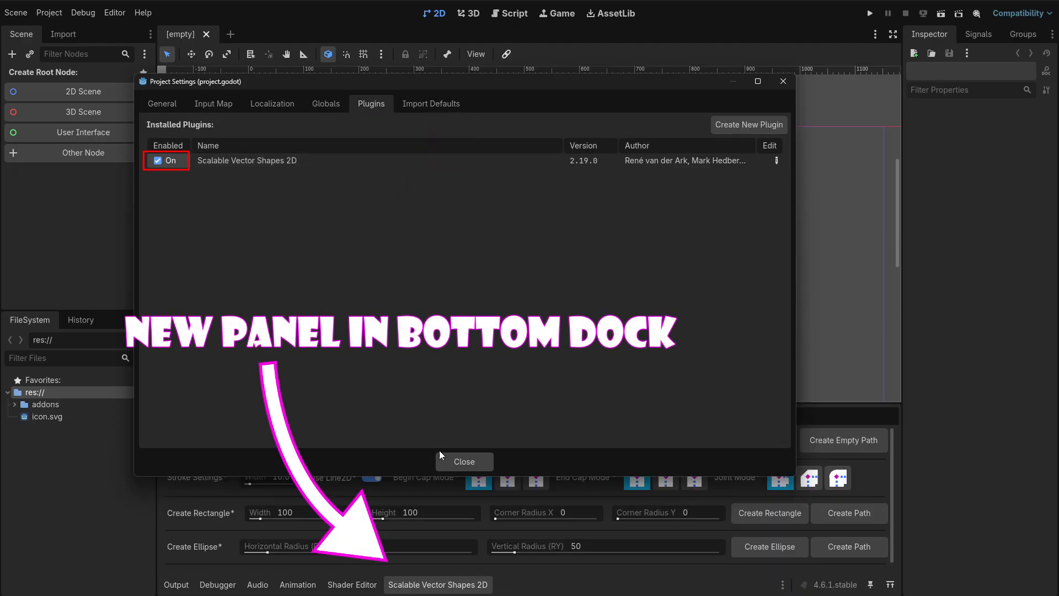
click(463, 461)
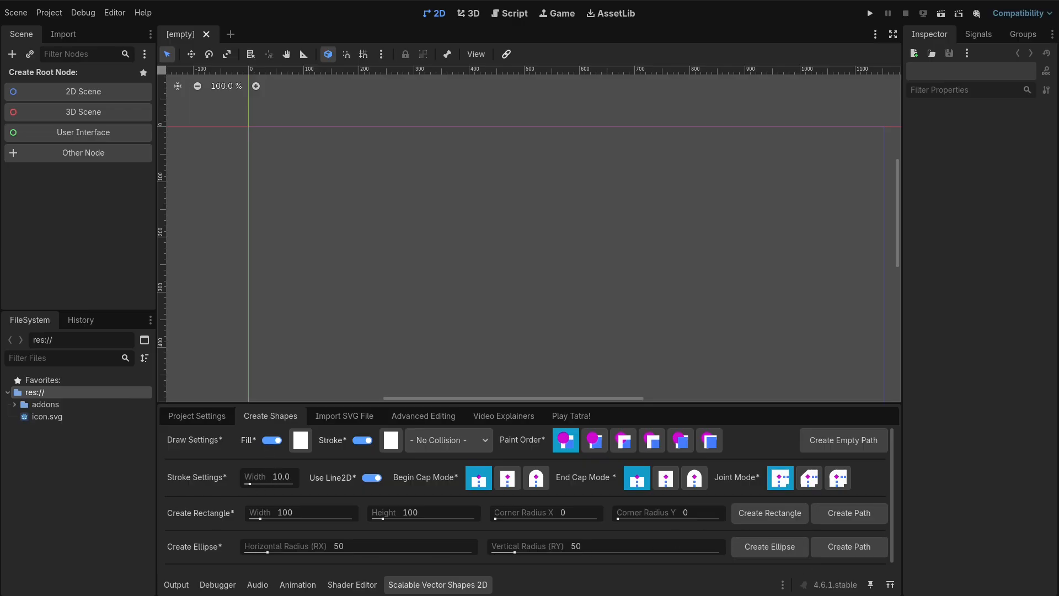
Copy jaques-concept-art.svg from the file explorer into the project files and import it into the scene as ScalableVectorShape2D nodes.
key(alt+Tab)
drag(519, 297, 336, 286)
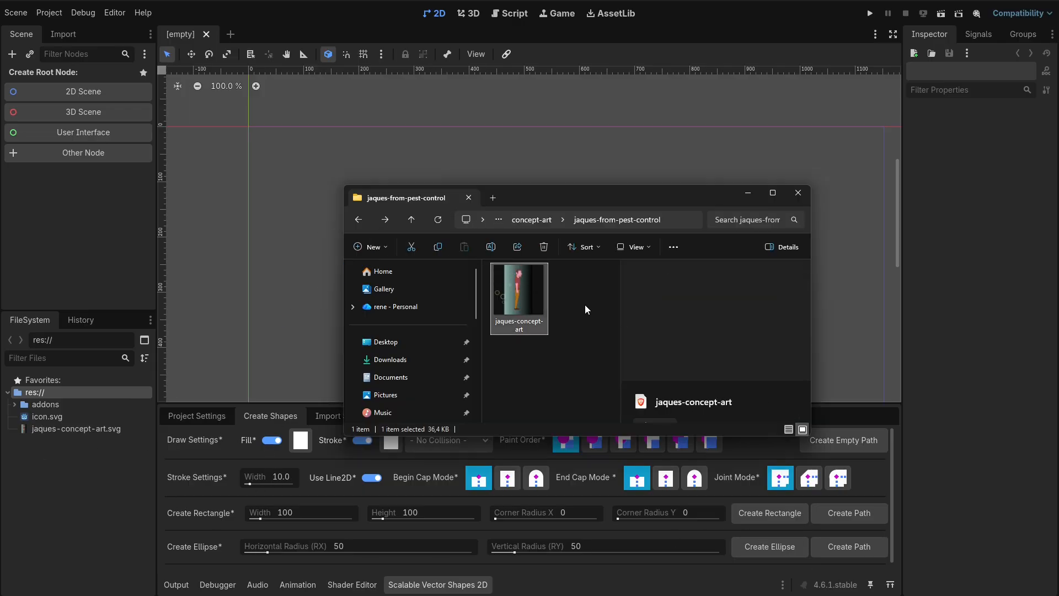
click(746, 194)
drag(76, 428, 607, 475)
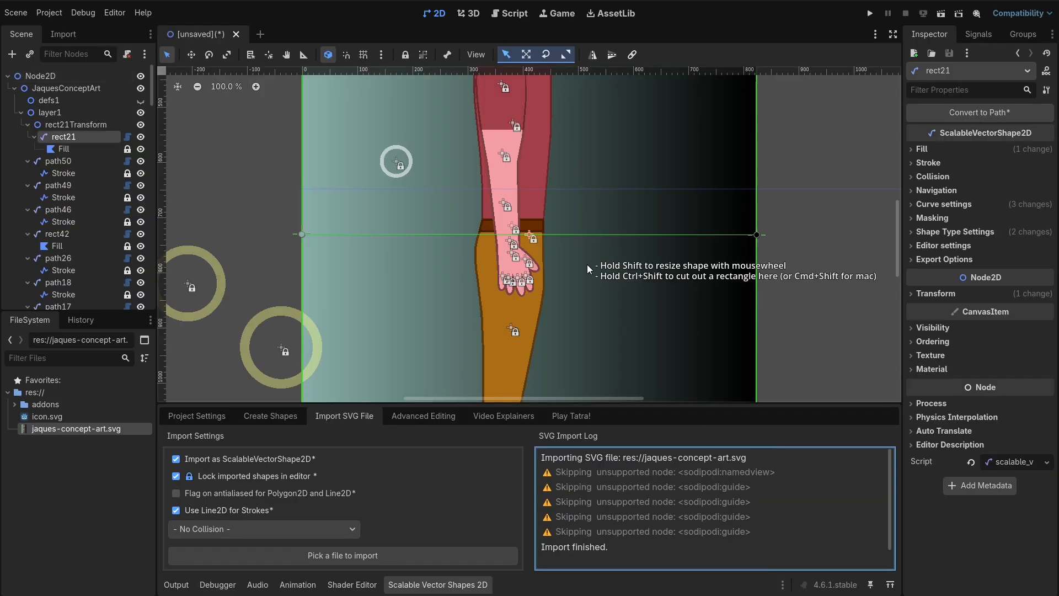
scroll(552, 172, up, 5)
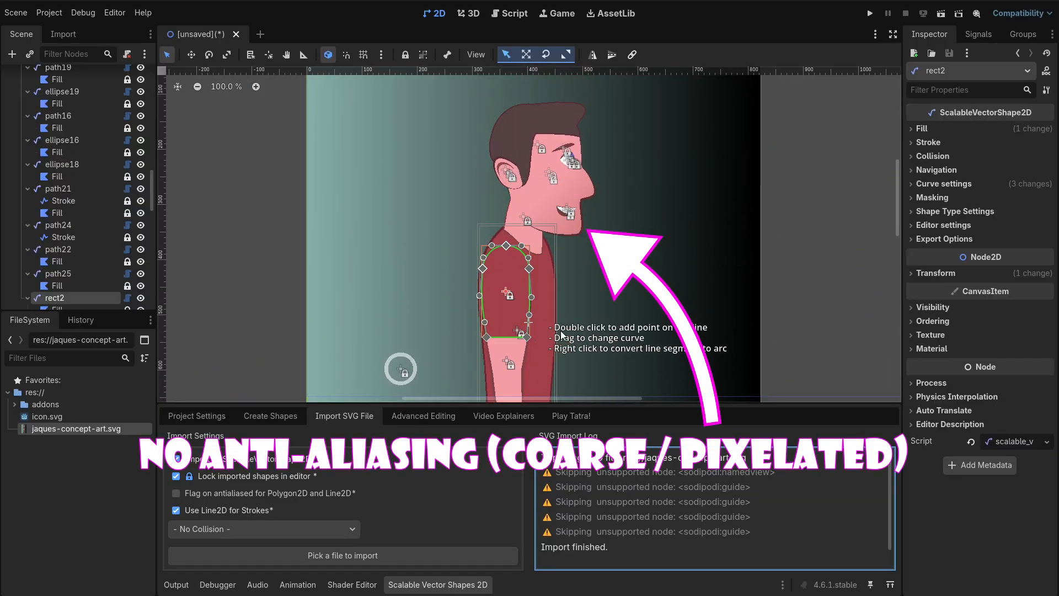
Set the project's MSAA 2D anti-aliasing quality to 8× (Slowest).
click(49, 12)
click(65, 31)
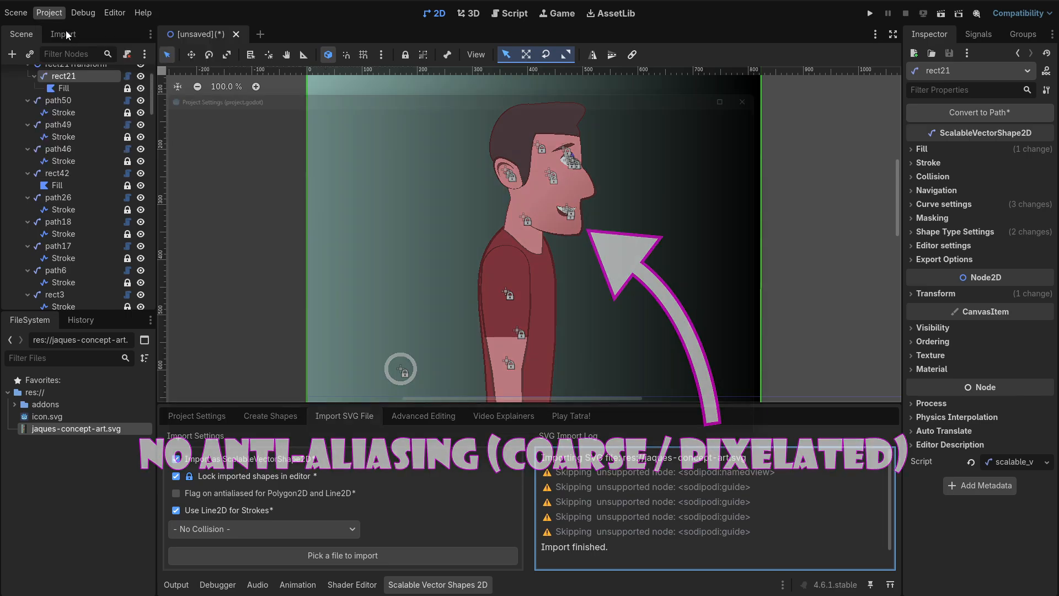
click(175, 103)
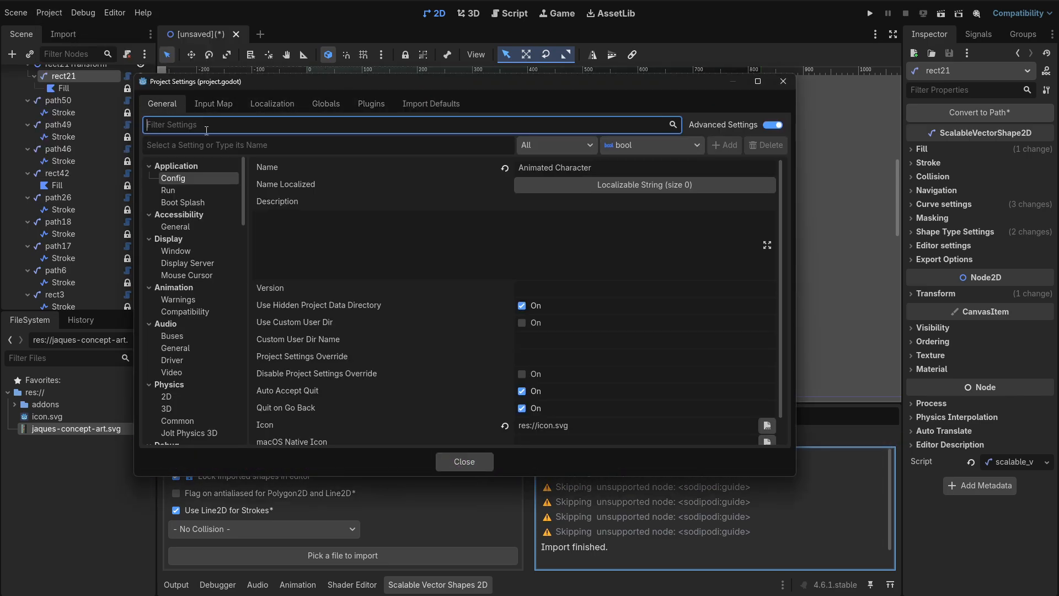
click(220, 127)
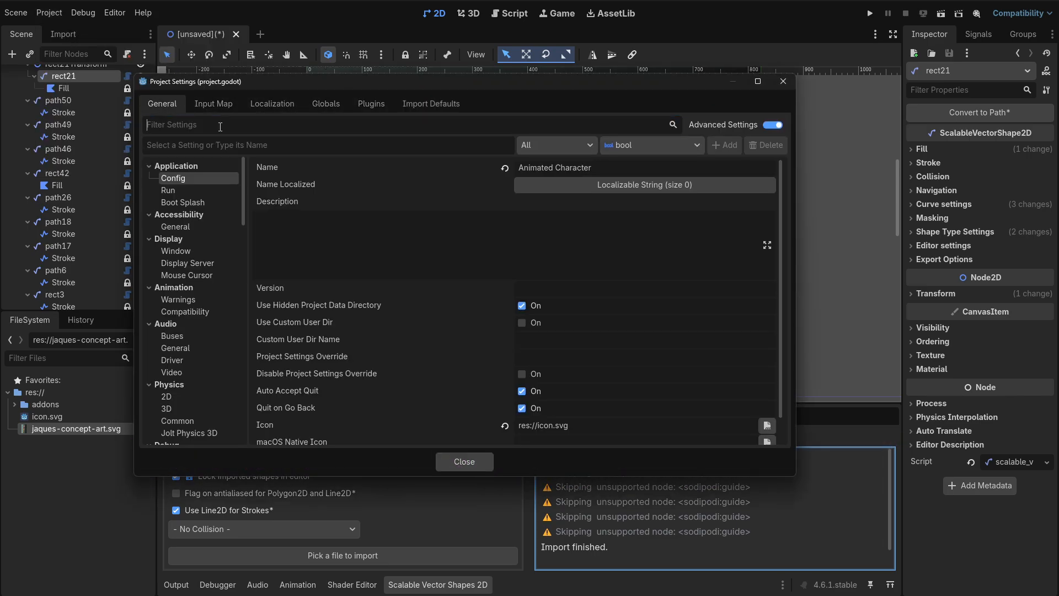
text(anti alia)
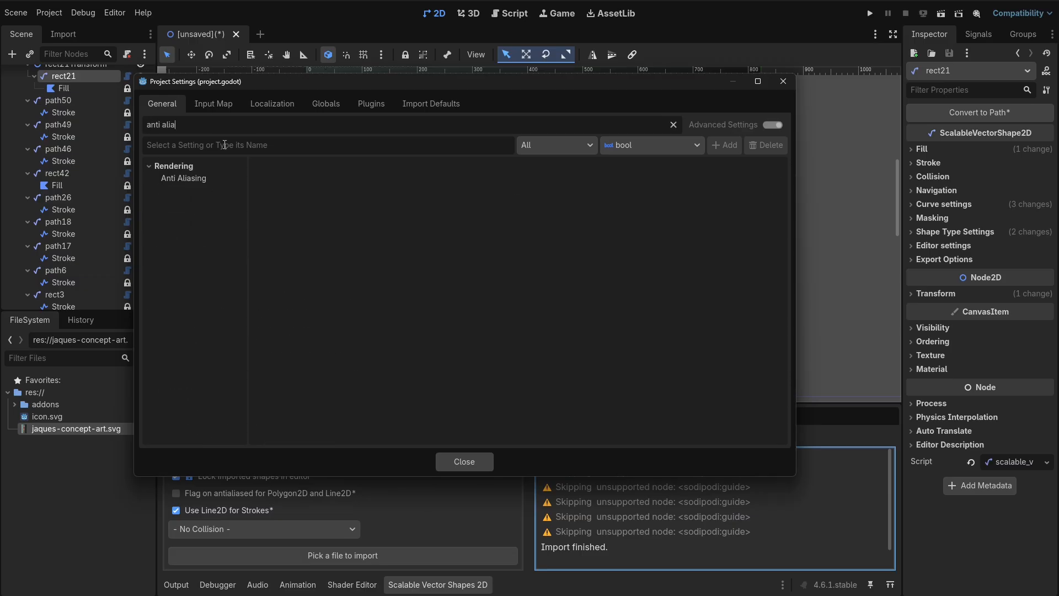
click(217, 180)
click(557, 180)
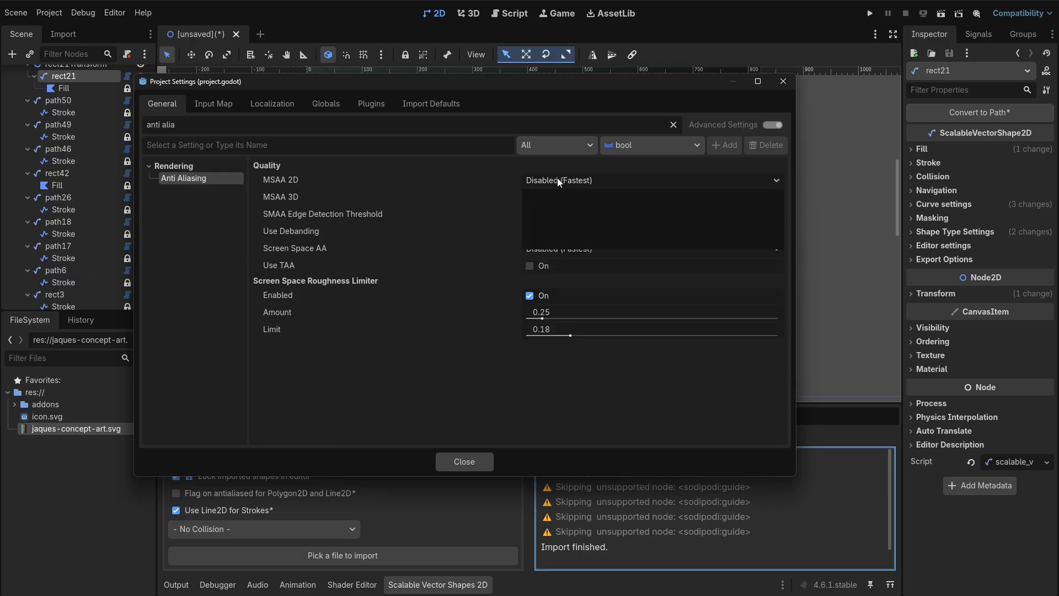
click(559, 238)
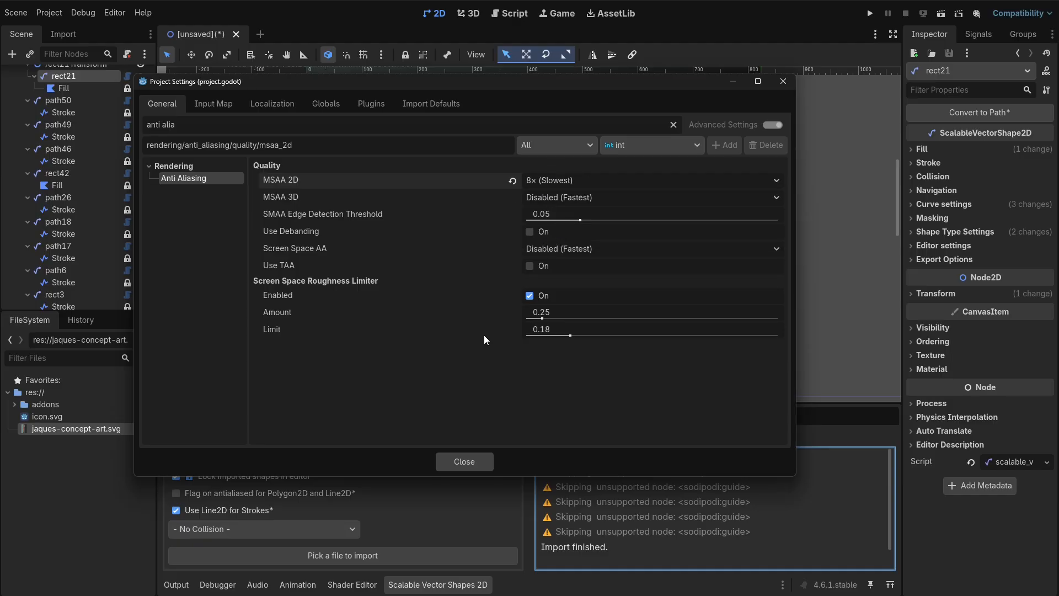
click(465, 461)
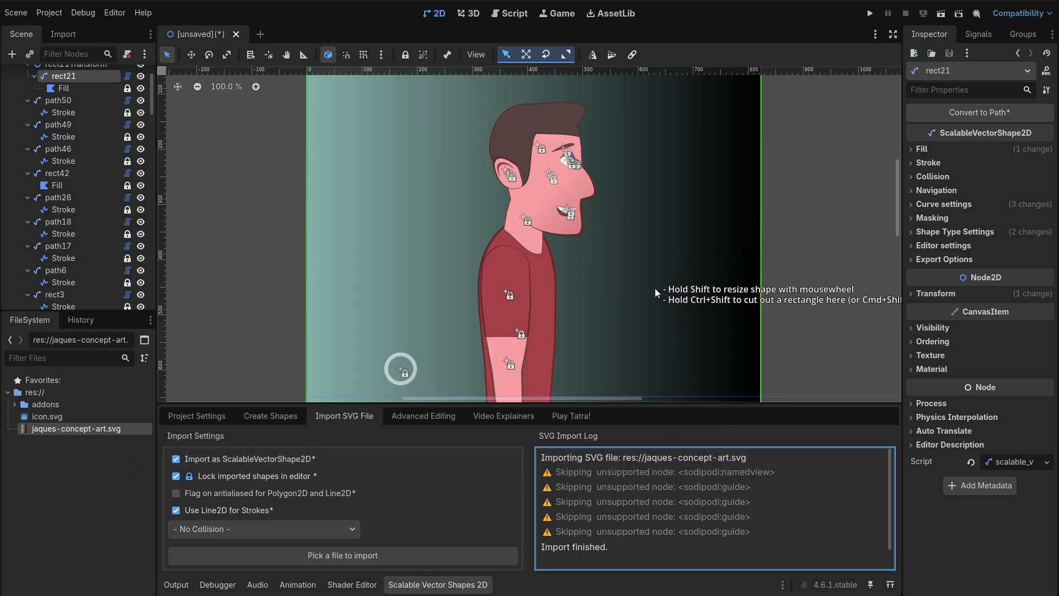
Delete the imported concept art from the scene, keeping the Node2D root.
key(Delete)
click(899, 367)
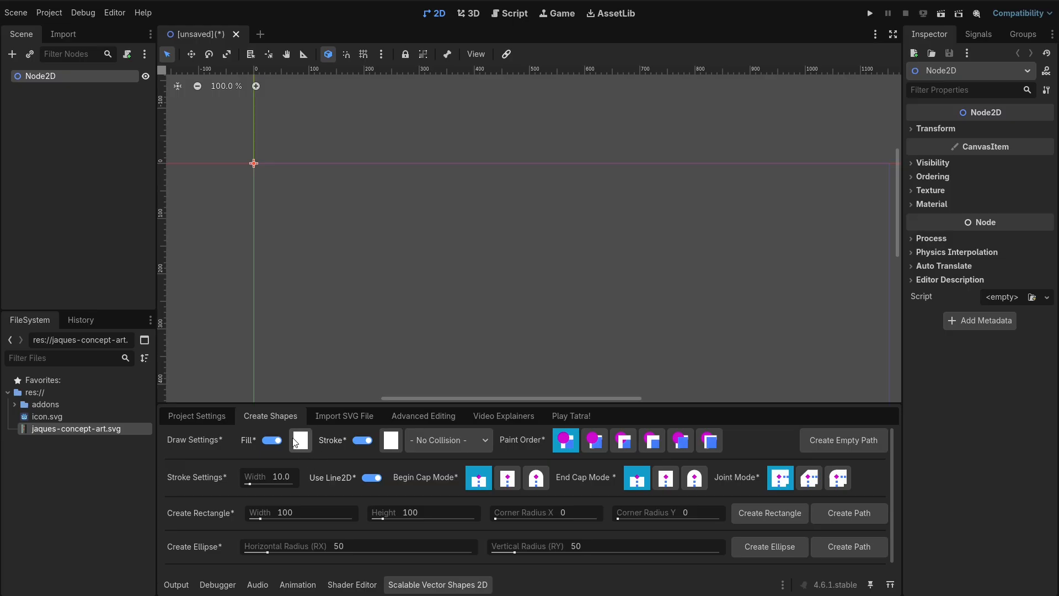
Set the fill colour for new shapes to light cyan, hex 64edff.
click(301, 440)
click(370, 163)
drag(285, 122, 307, 85)
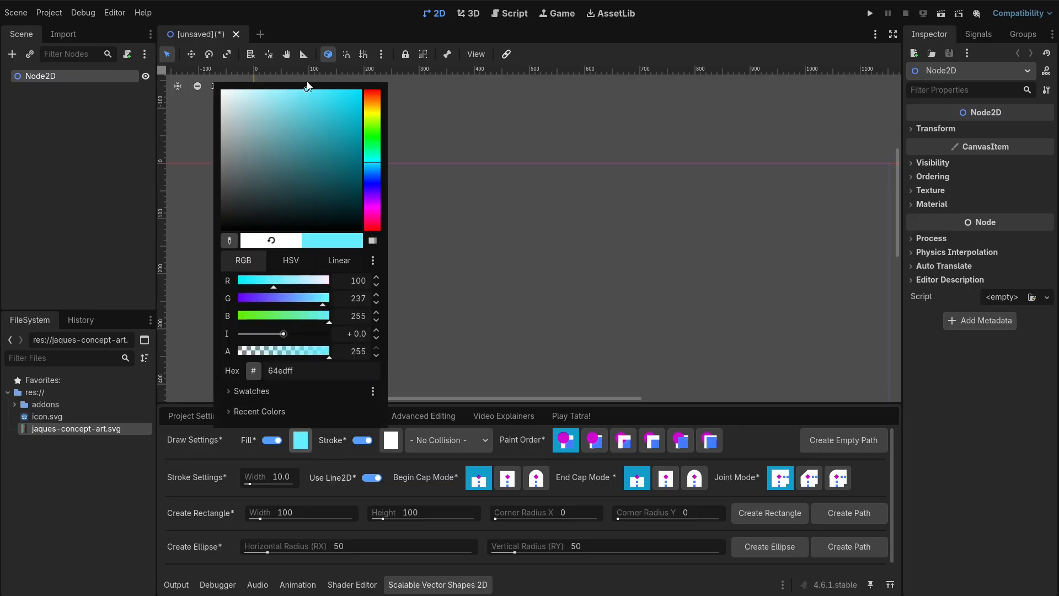
click(333, 455)
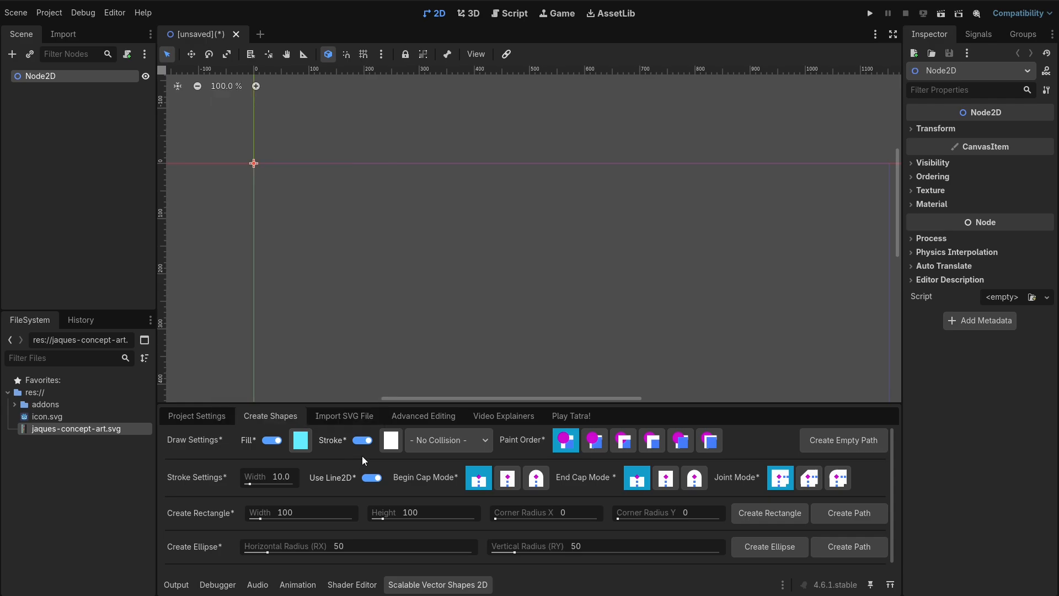
Change the fill colour for new shapes to a light periwinkle blue, about hex 7987ff.
click(302, 444)
drag(330, 183, 381, 104)
drag(369, 163, 371, 171)
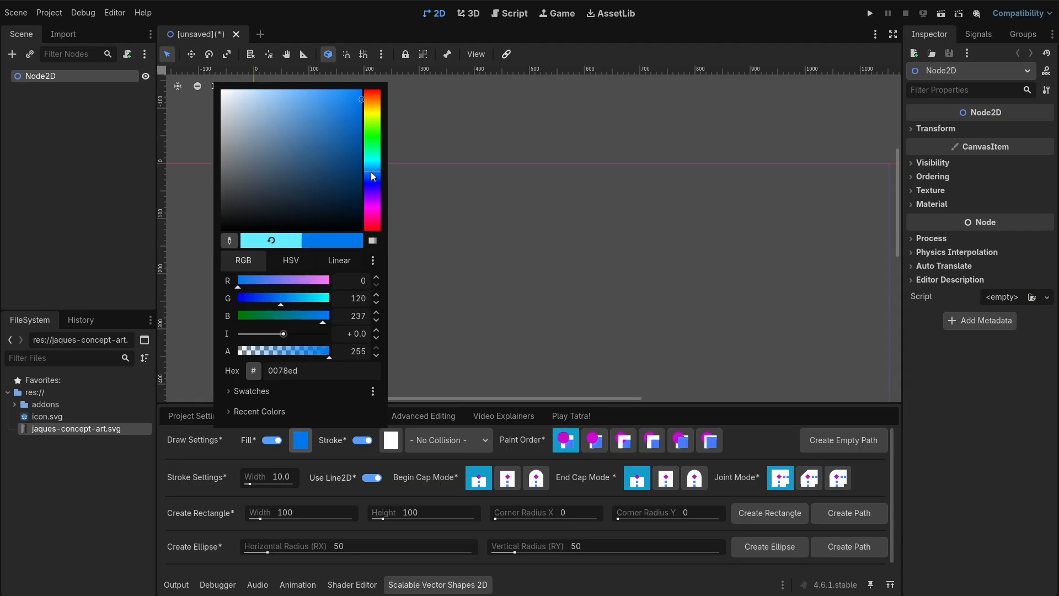
drag(360, 97, 296, 58)
mouse_move(378, 181)
mouse_down()
mouse_move(374, 166)
mouse_move(377, 181)
mouse_up()
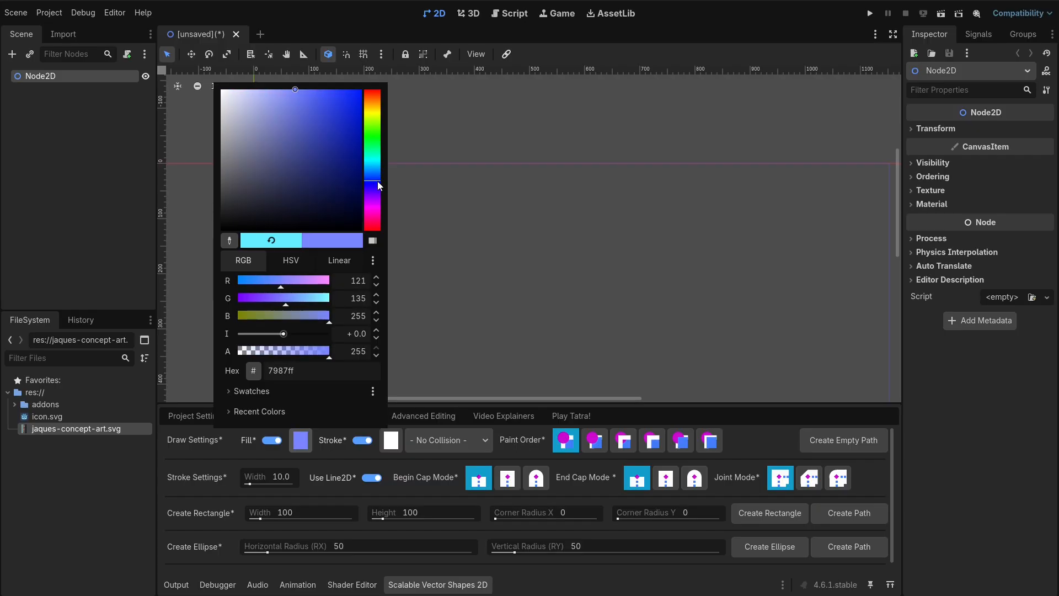
Sample the fill colour as the stroke colour for new shapes, then darken the stroke to a deep purple.
click(391, 440)
click(319, 239)
click(303, 443)
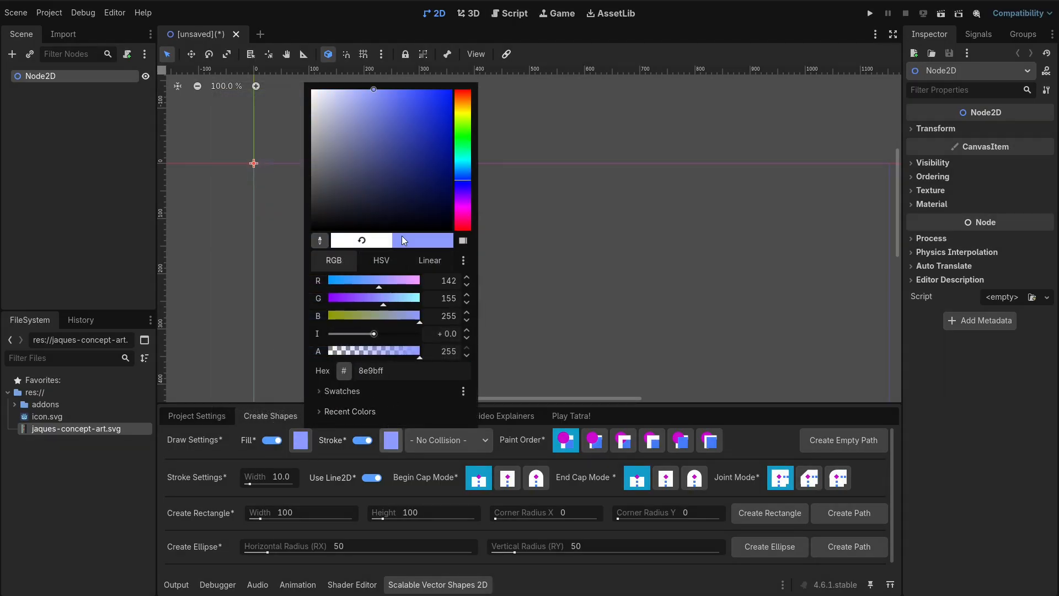
click(377, 260)
drag(408, 316, 359, 313)
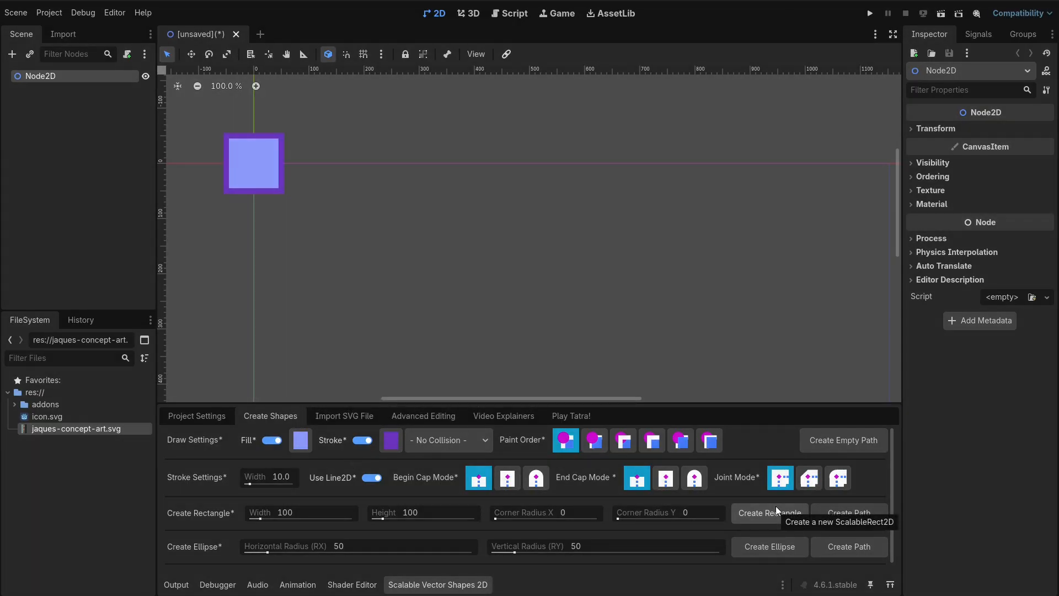
Set the paint order to draw the fill over the stroke and preview a 100 by 100 rectangle.
key(ctrl+z)
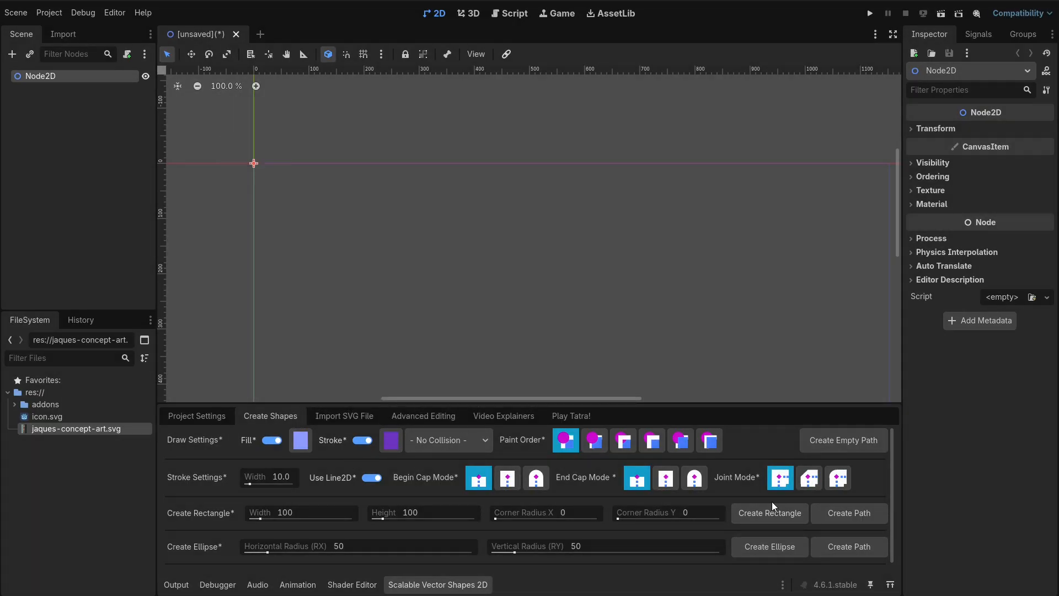
click(771, 508)
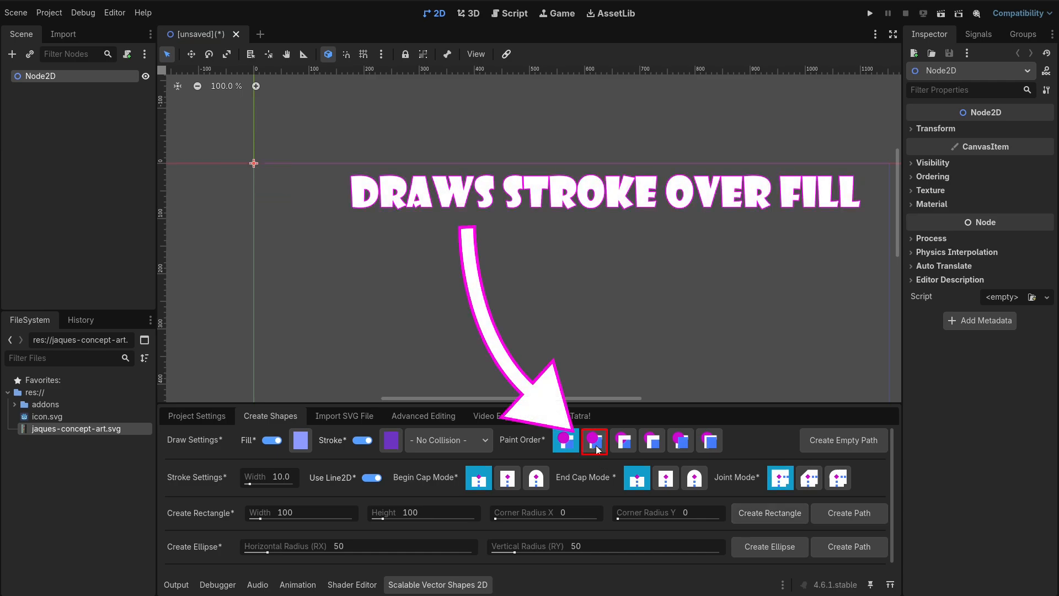
click(597, 447)
click(769, 513)
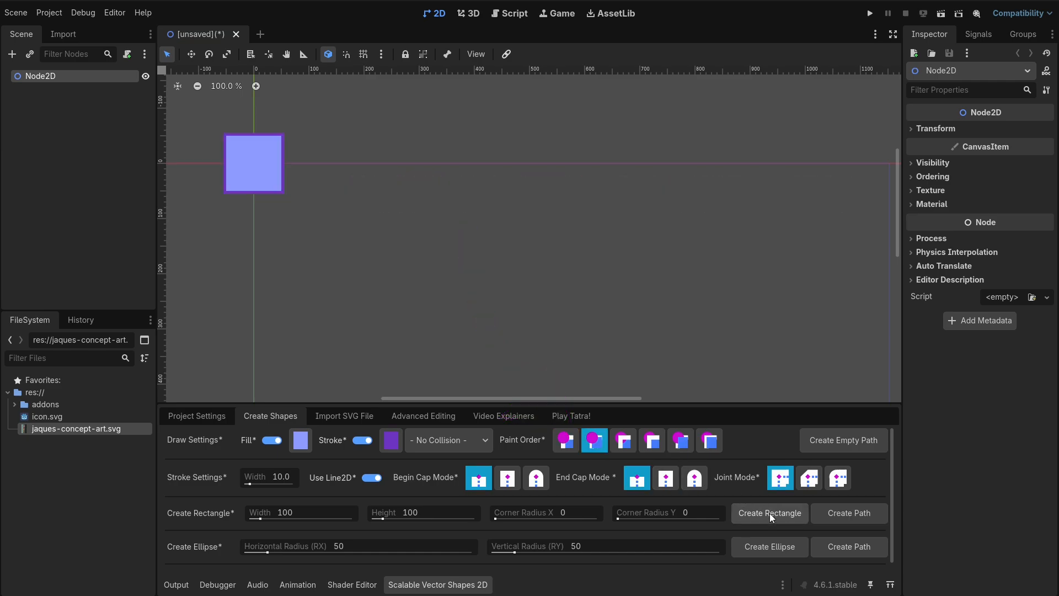
Create a 100 by 100 rectangle and move it below and to the right of the scene origin.
click(770, 513)
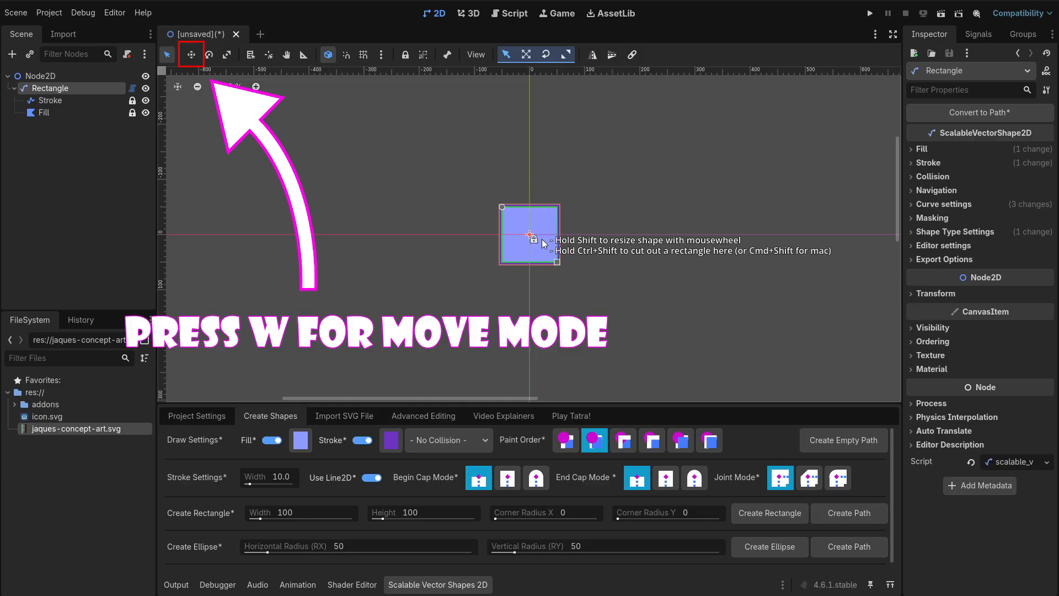
key(w)
drag(544, 254, 627, 301)
middle_drag(628, 302, 580, 205)
drag(504, 206, 528, 257)
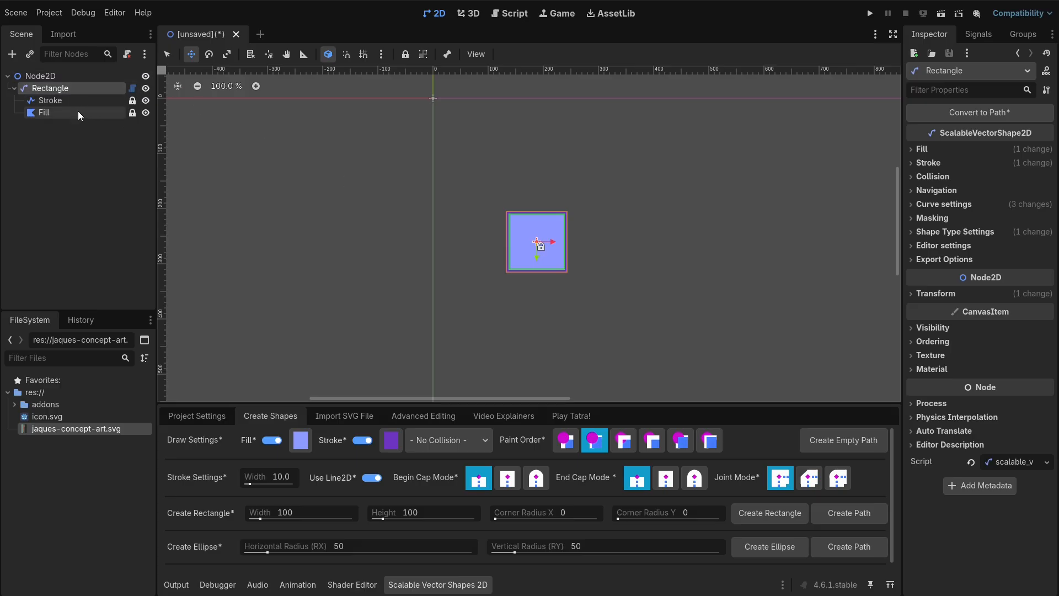
Rename the Rectangle node as Leg.
key(F2)
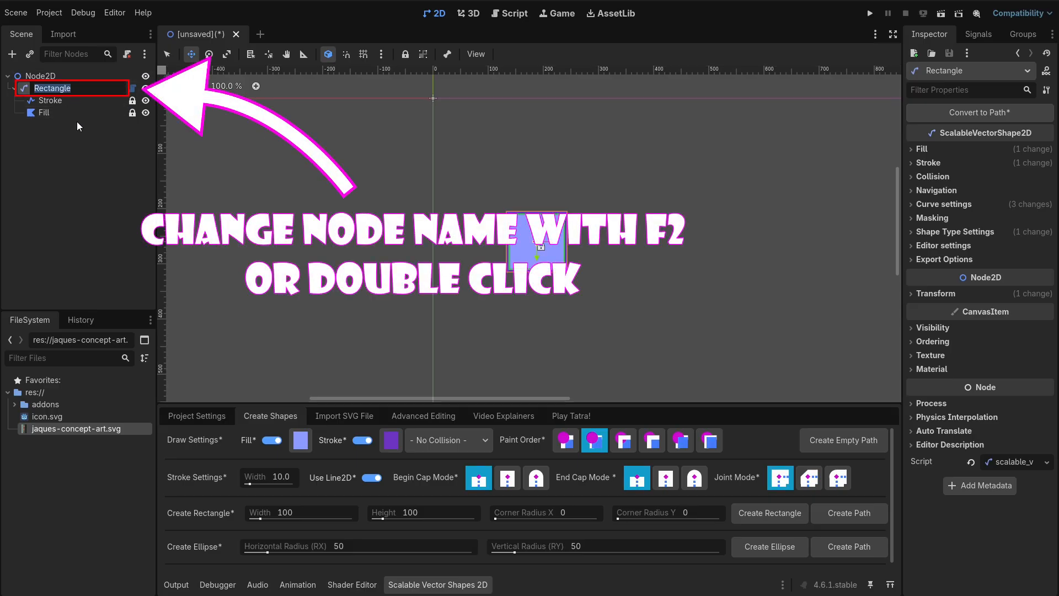
text(Leg)
key(Return)
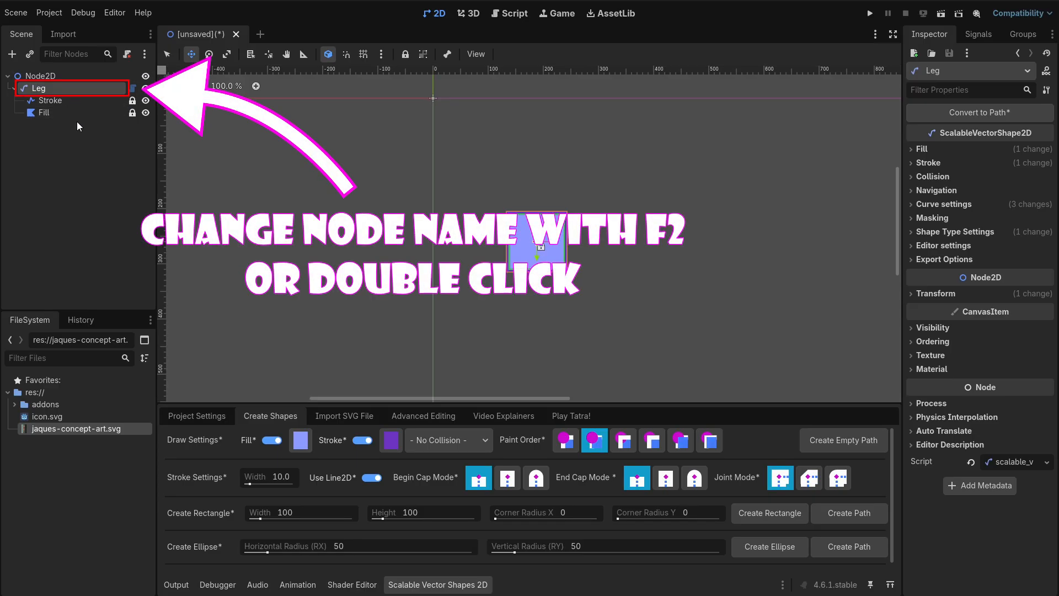
Resize the Leg rectangle into a tall, narrow shape and convert it to an editable path.
key(q)
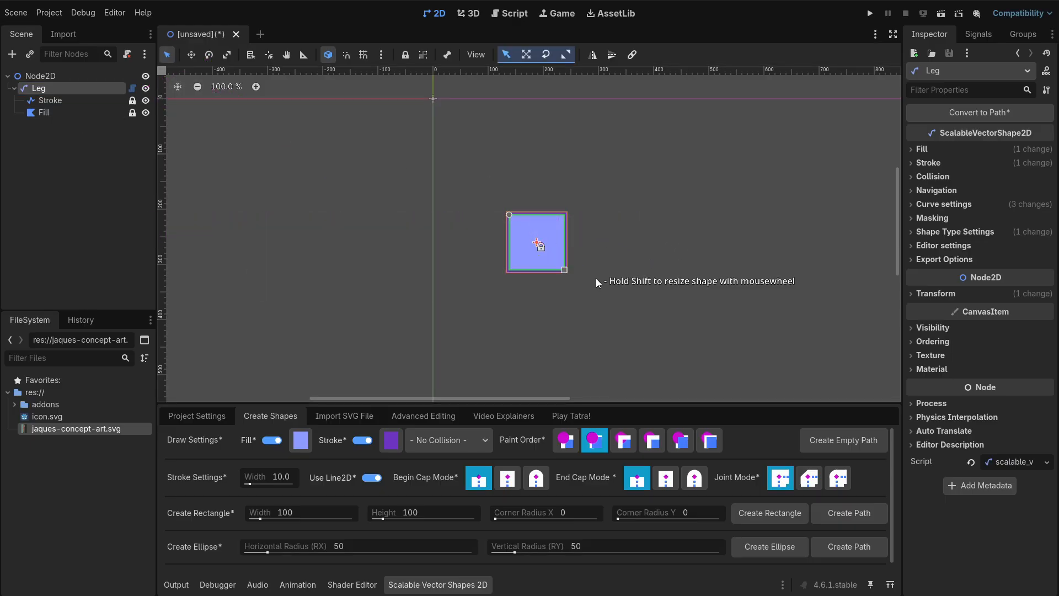
drag(564, 269, 553, 296)
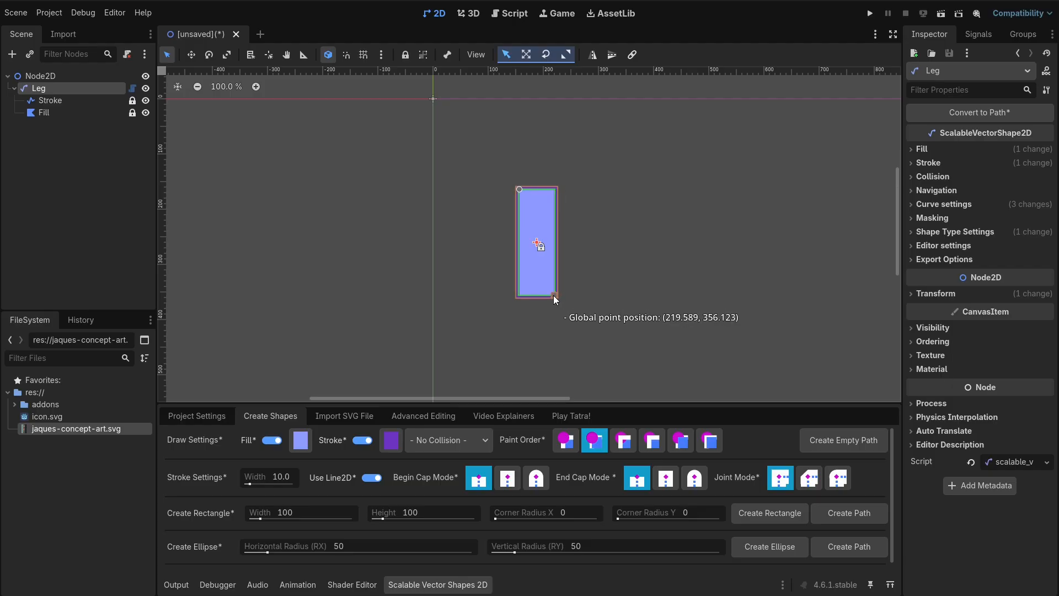
drag(554, 296, 554, 296)
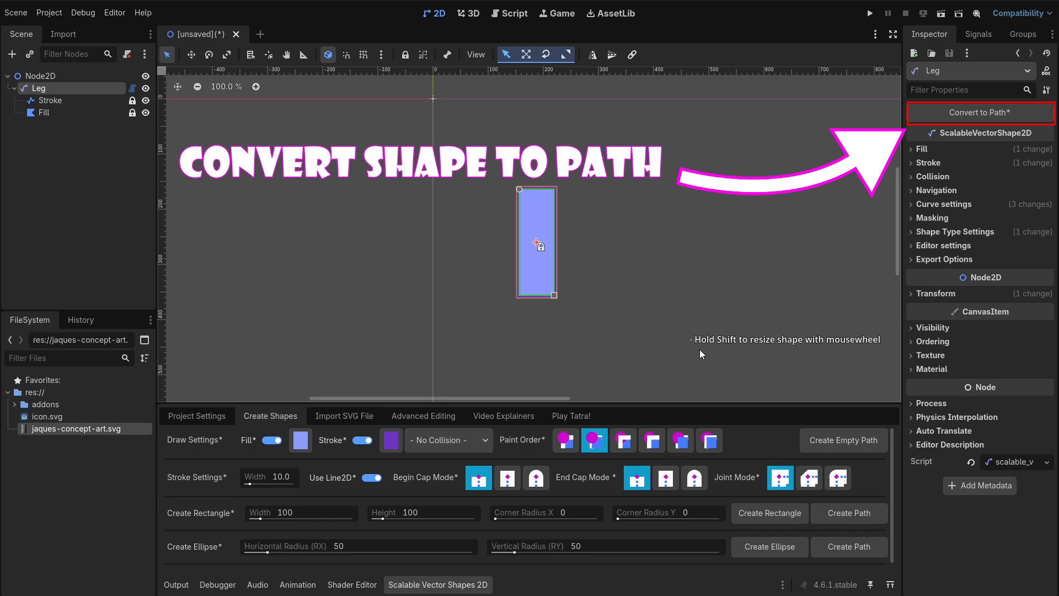
click(969, 114)
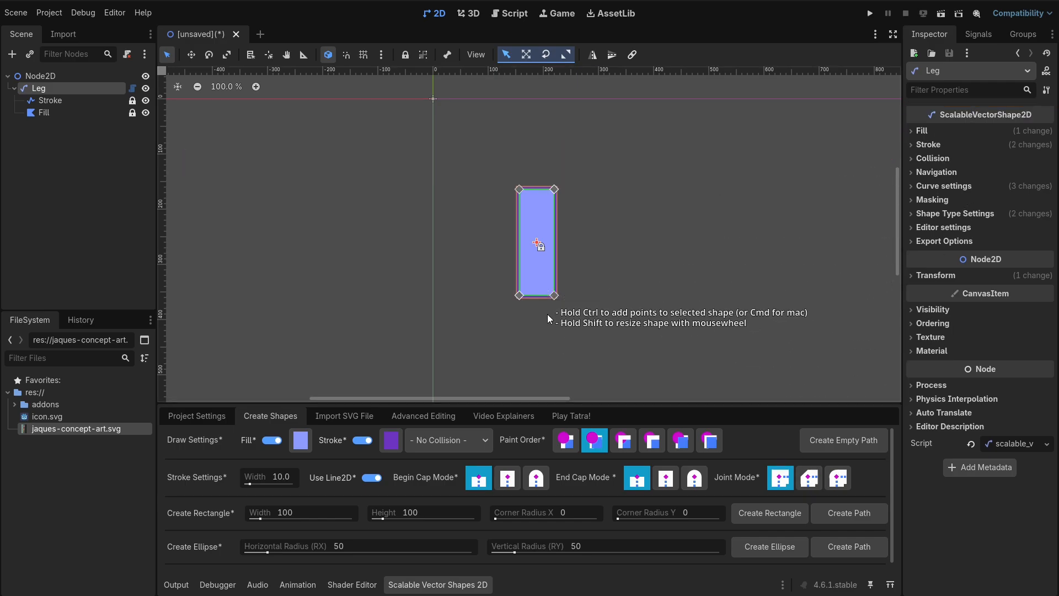
Break the closed loop at the Leg path's upper-left point so the left side of the outline opens.
scroll(607, 249, up, 5)
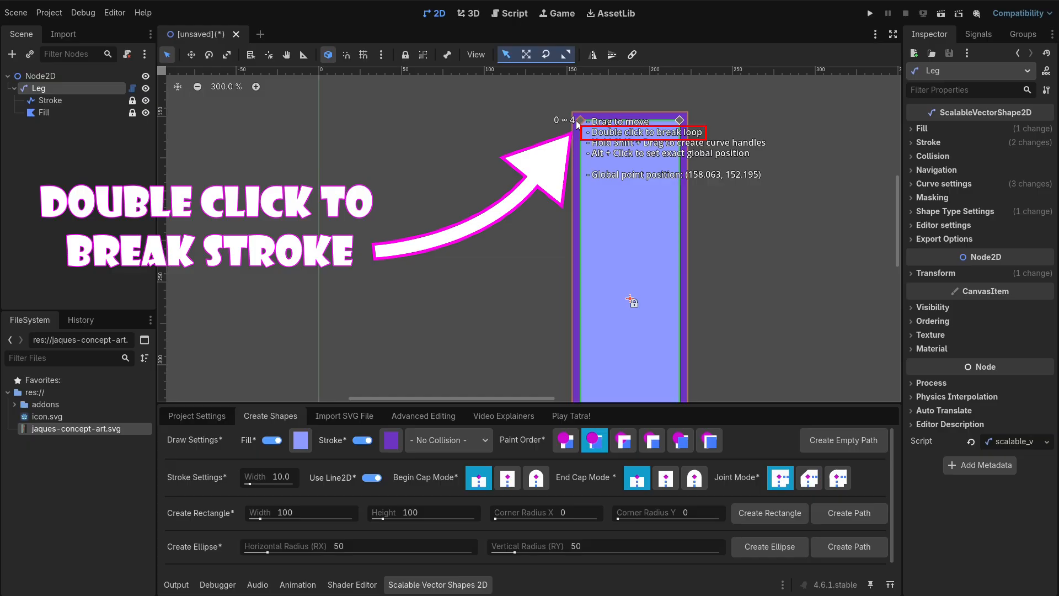
double_click(578, 122)
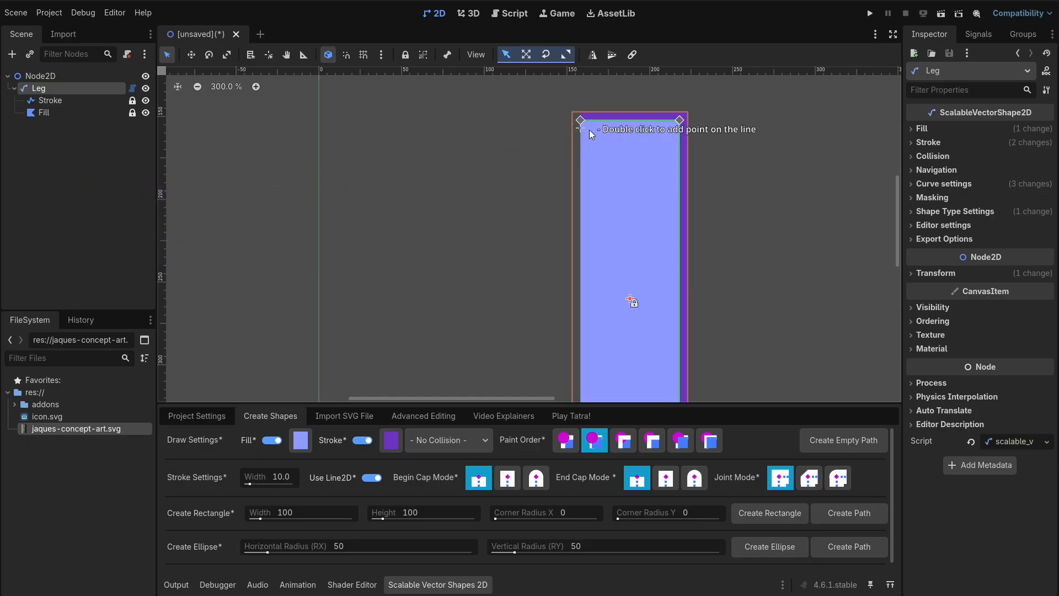
mouse_move(712, 204)
middle_down()
mouse_move(686, 133)
mouse_move(711, 144)
middle_up()
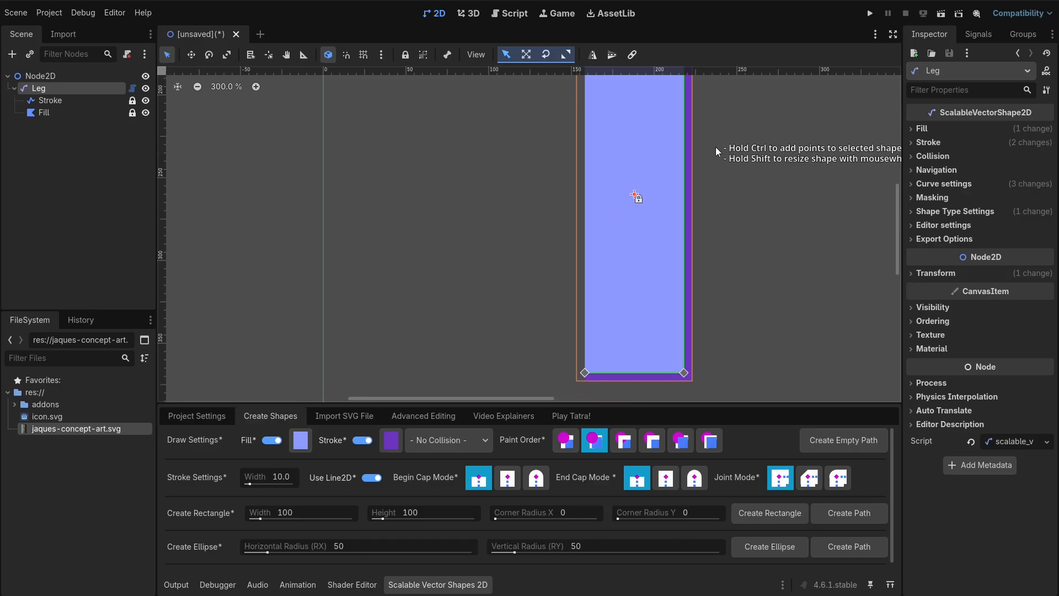
scroll(716, 147, down, 2)
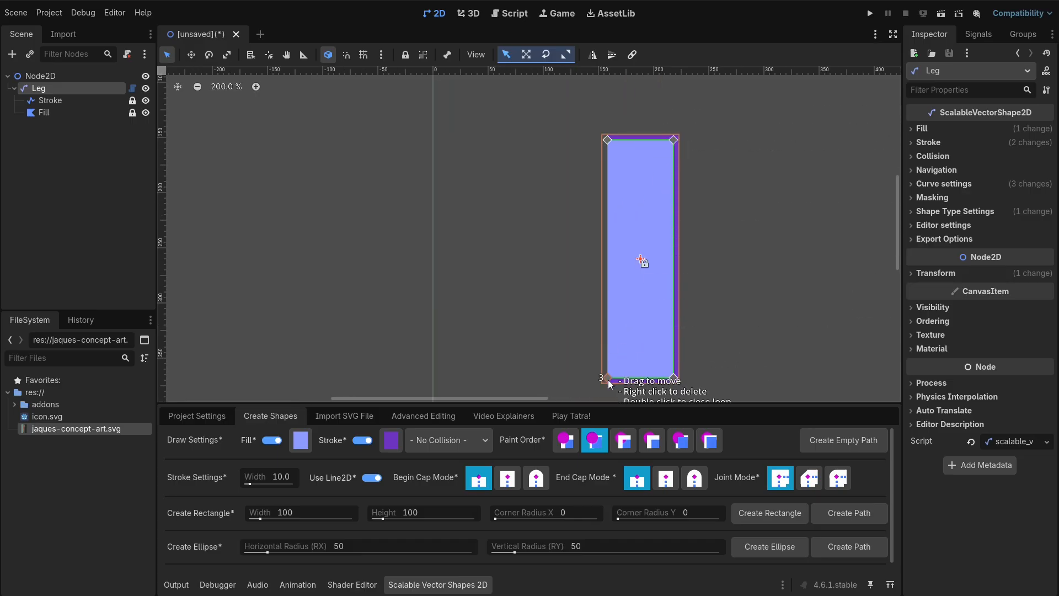
Enable grid snapping and snap to pixel for shape editing, with a snap distance of 4 px.
click(363, 55)
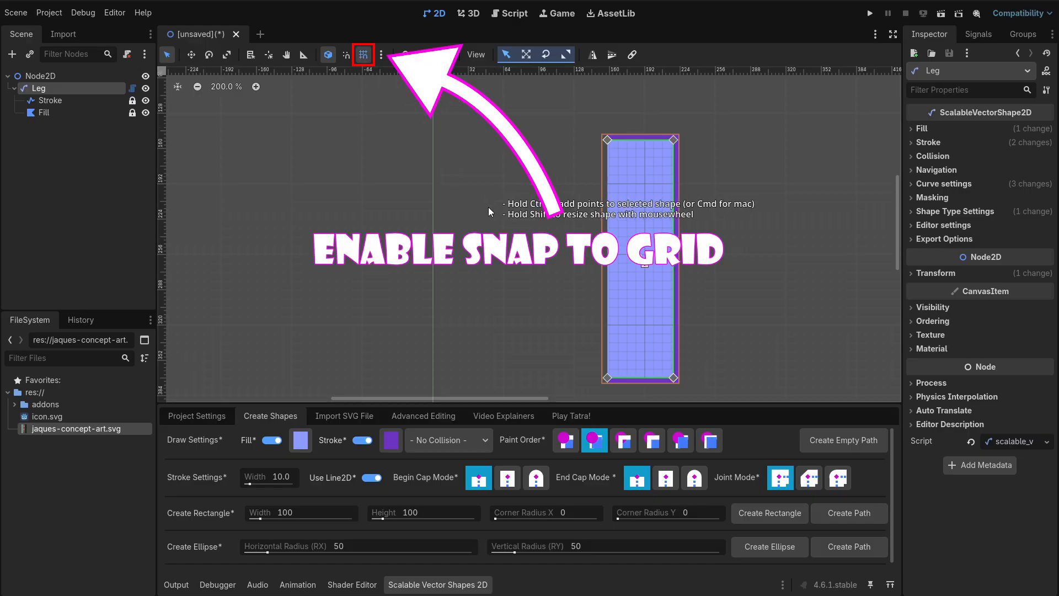
click(217, 415)
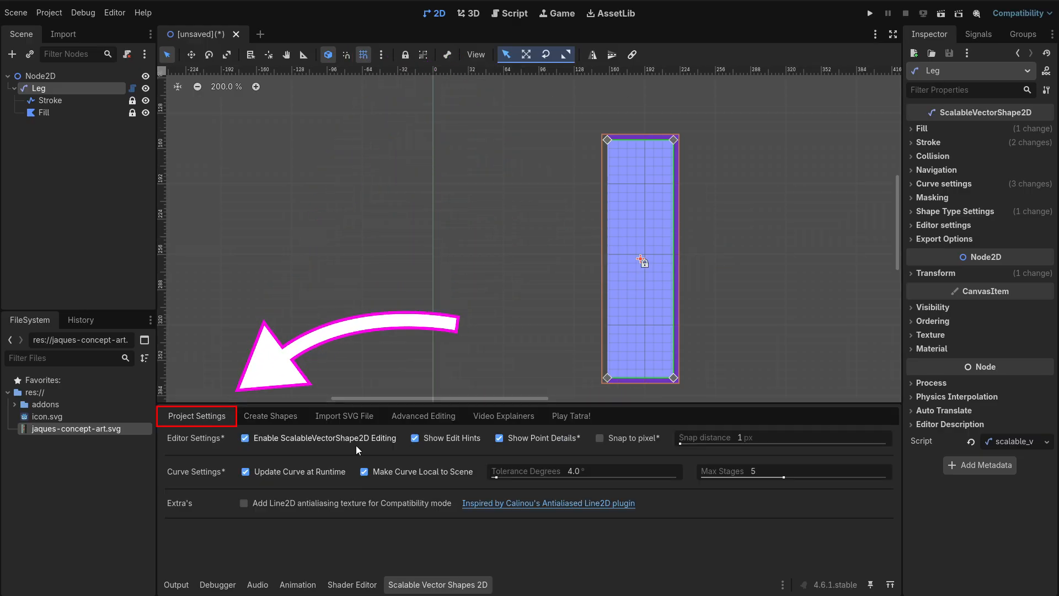
click(633, 438)
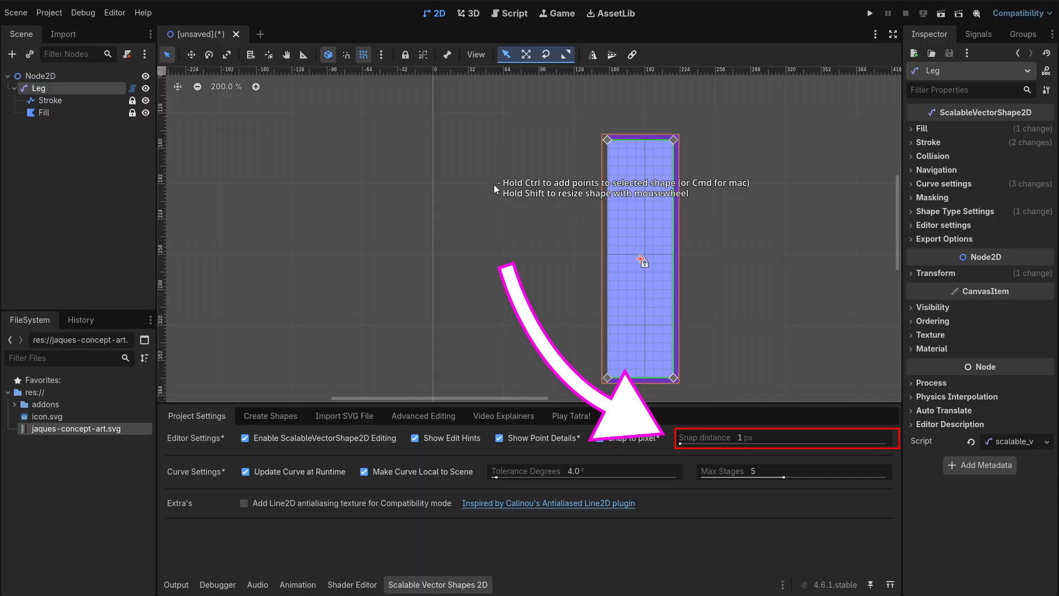
click(707, 437)
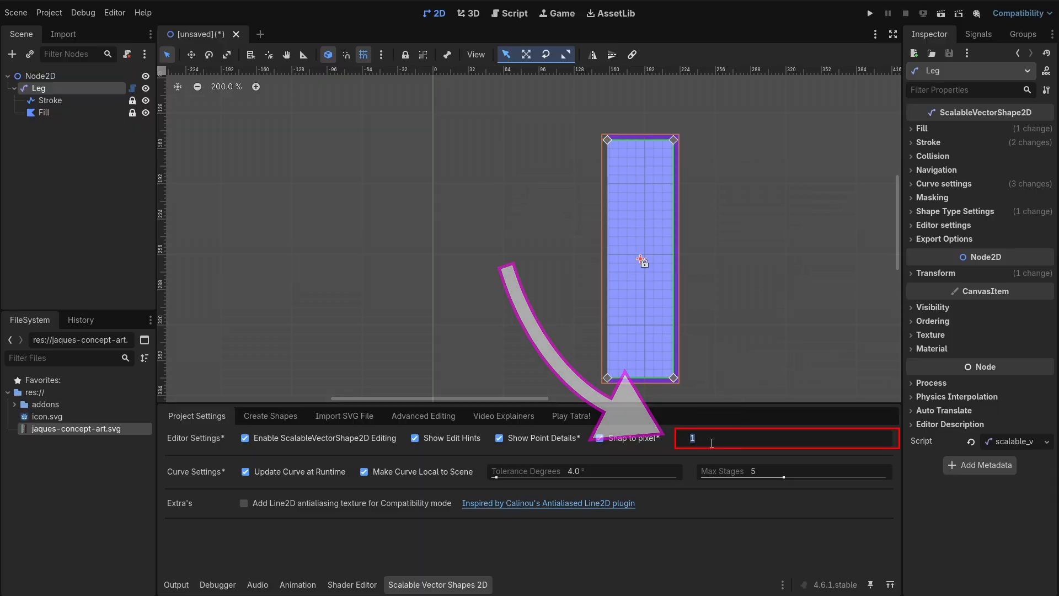
text(4)
key(Return)
Narrow the Leg path, bow its bottom edge outward, widen its lower end and bend its right side into a curve.
drag(674, 378, 580, 304)
scroll(607, 320, down, 2)
scroll(609, 339, up, 3)
scroll(584, 296, down, 1)
drag(548, 365, 568, 313)
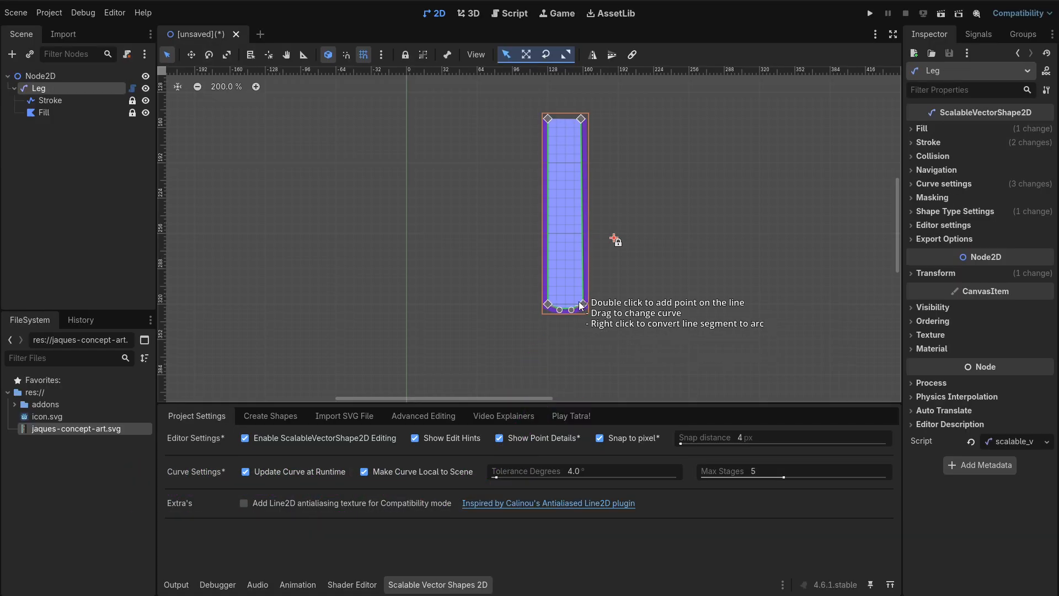
drag(582, 304, 600, 303)
drag(587, 190, 582, 193)
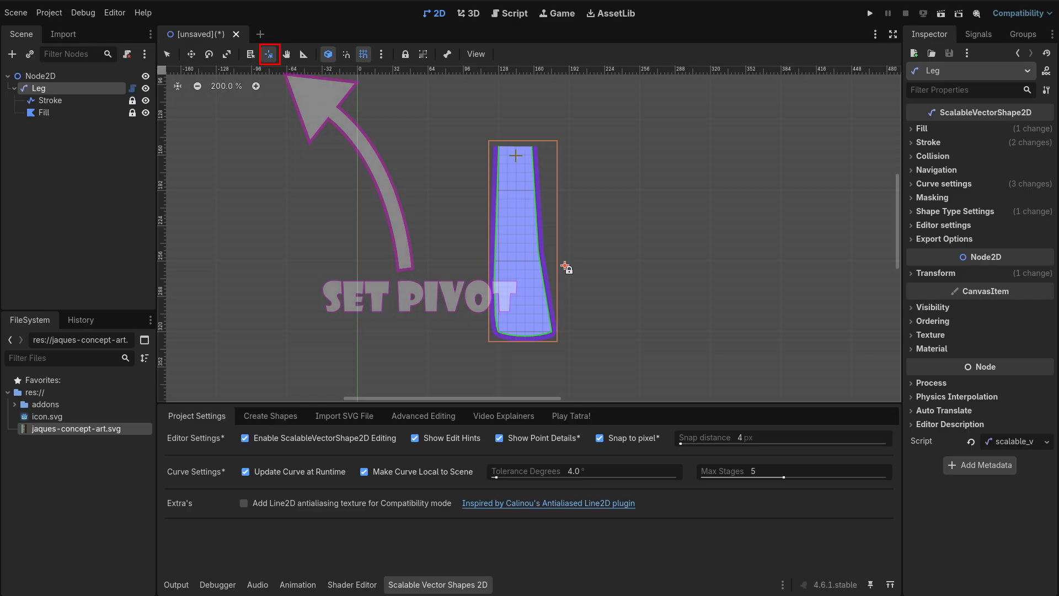
Place the Leg's pivot at its top centre and switch through rotation back to point editing.
key(e)
mouse_move(604, 293)
mouse_down()
mouse_move(694, 258)
mouse_move(635, 303)
mouse_move(613, 300)
mouse_up()
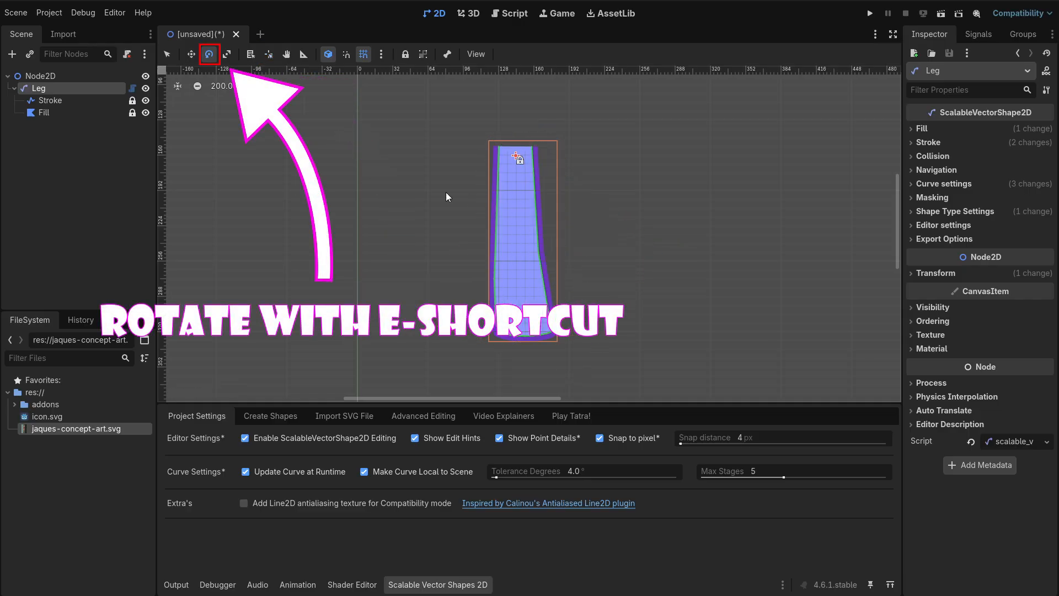
key(q)
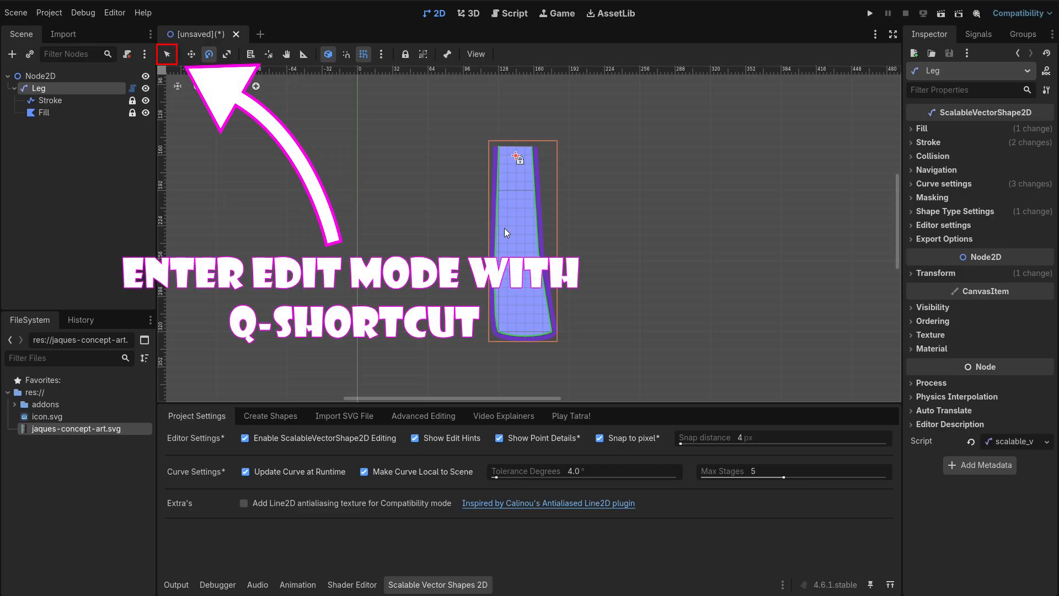
key(q)
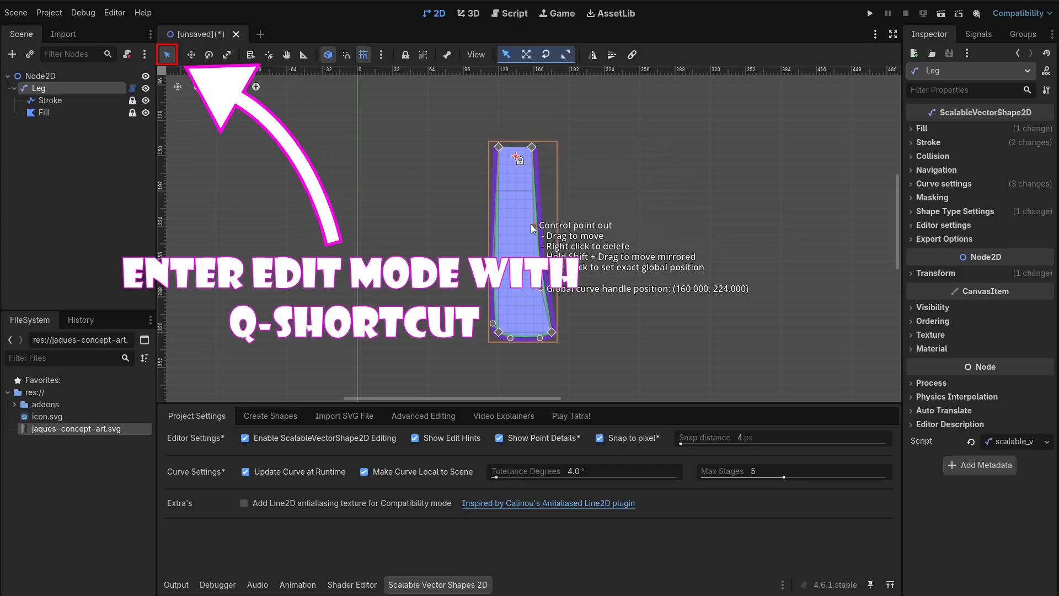
Shorten the Leg by lowering its two upper points and put the pivot between them.
drag(531, 146, 534, 240)
drag(499, 147, 503, 235)
click(270, 60)
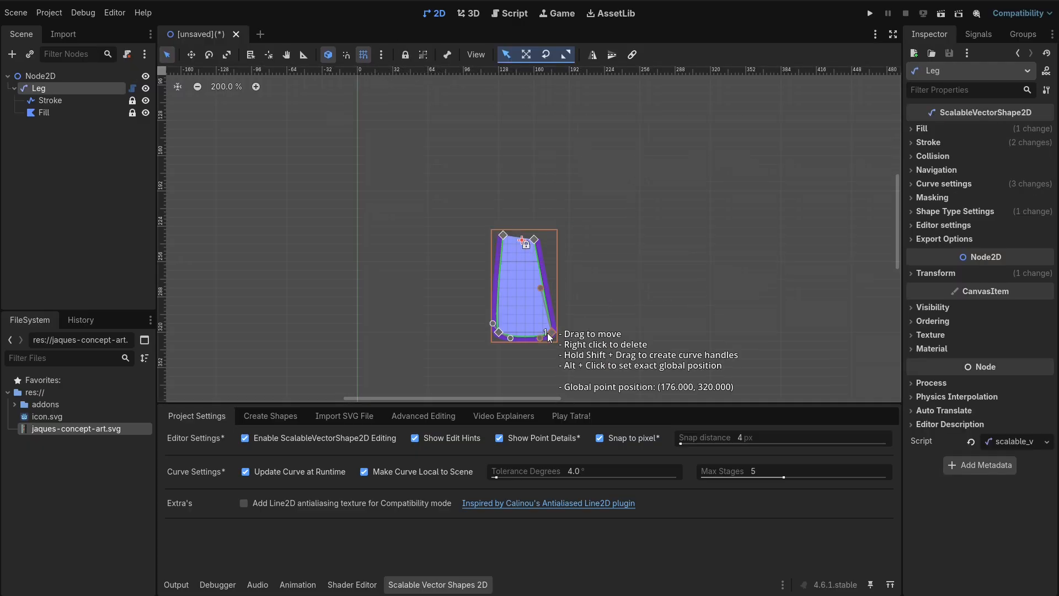
Rename the Leg node as LowerLeg.
click(557, 197)
scroll(556, 204, up, 1)
scroll(555, 208, down, 1)
click(52, 88)
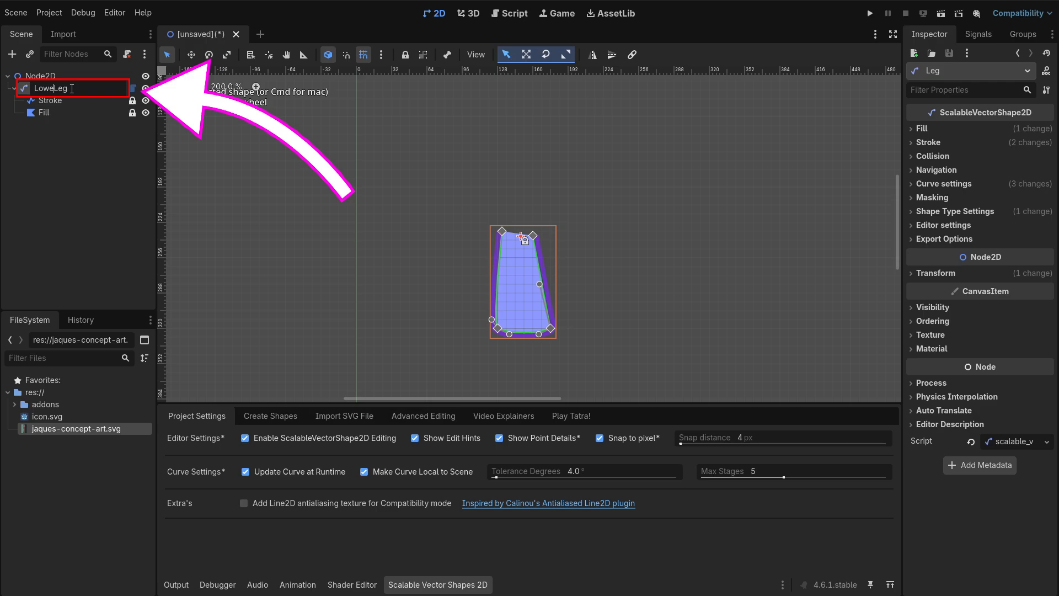
click(91, 174)
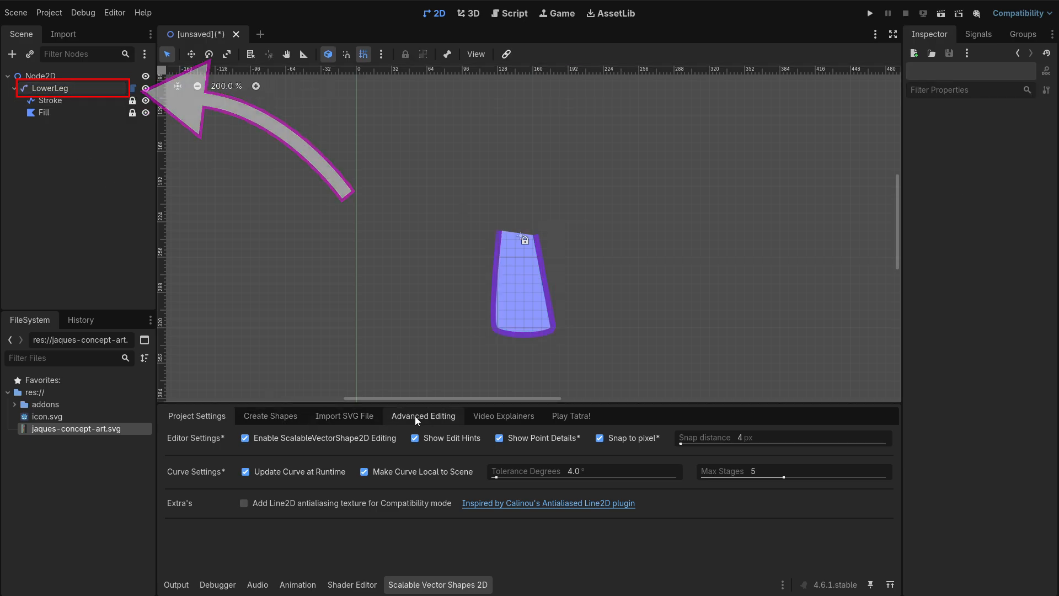
Create a second 100 by 100 rectangle under Node2D and move it to (168, 192), above the lower leg.
click(270, 415)
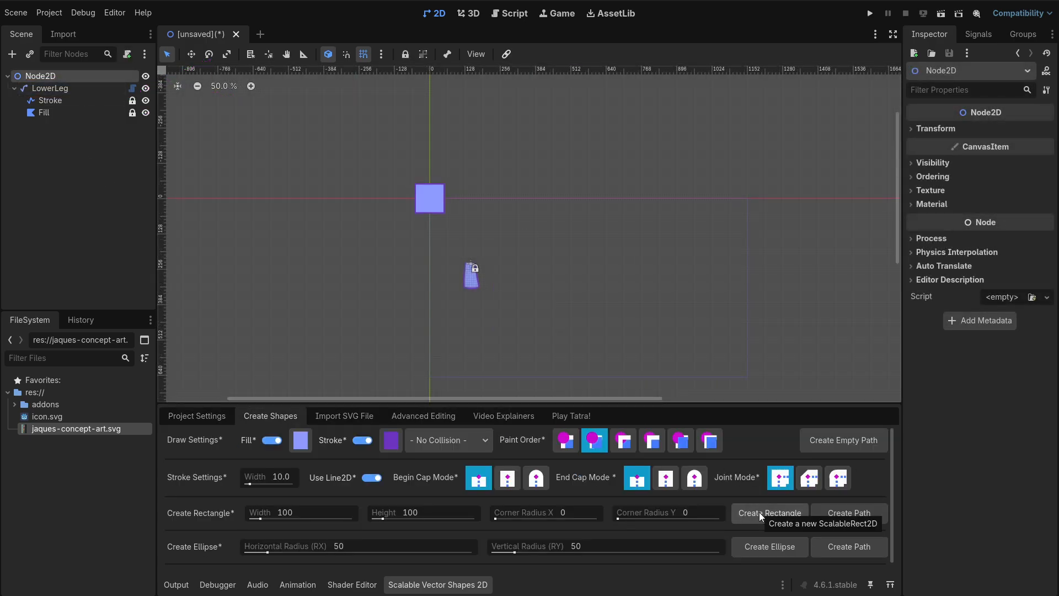
click(758, 512)
scroll(577, 306, up, 4)
scroll(552, 237, down, 3)
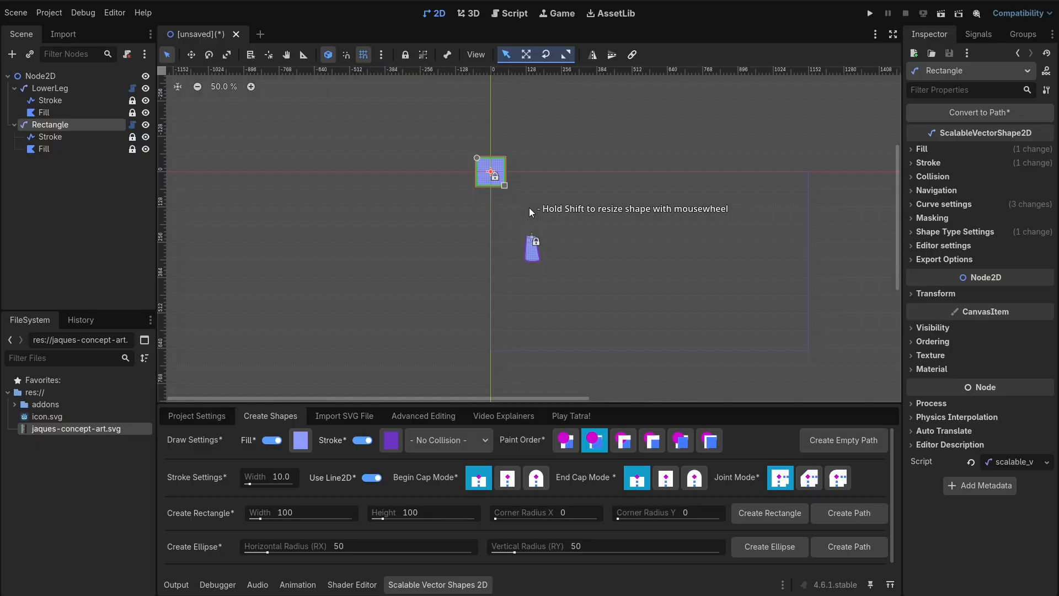
scroll(532, 208, up, 2)
key(w)
drag(444, 133, 536, 239)
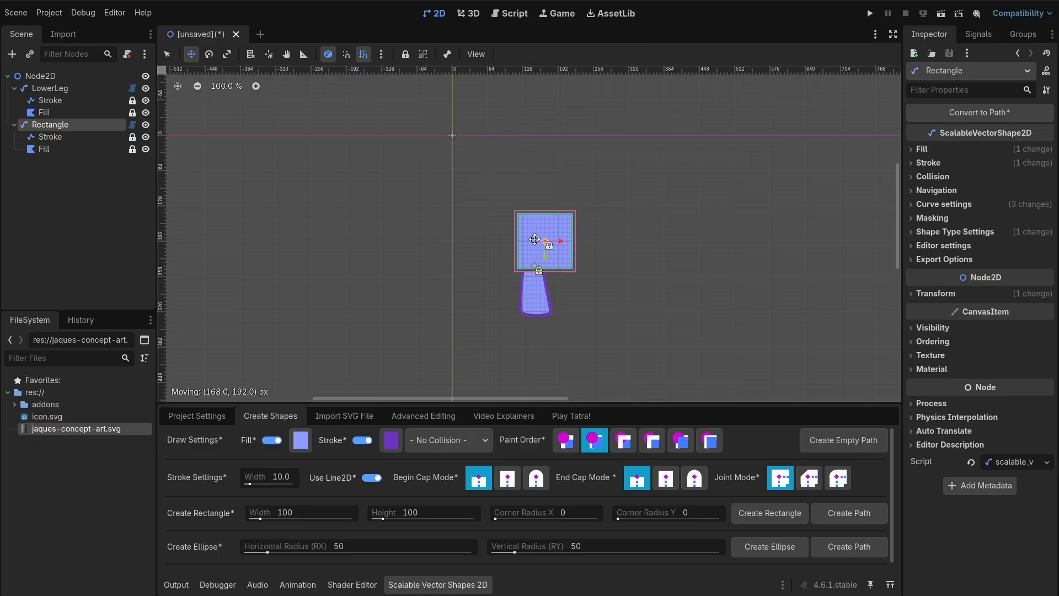
Make LowerLeg a child of the new Rectangle node and rename that parent as UpperLeg.
drag(55, 88, 55, 124)
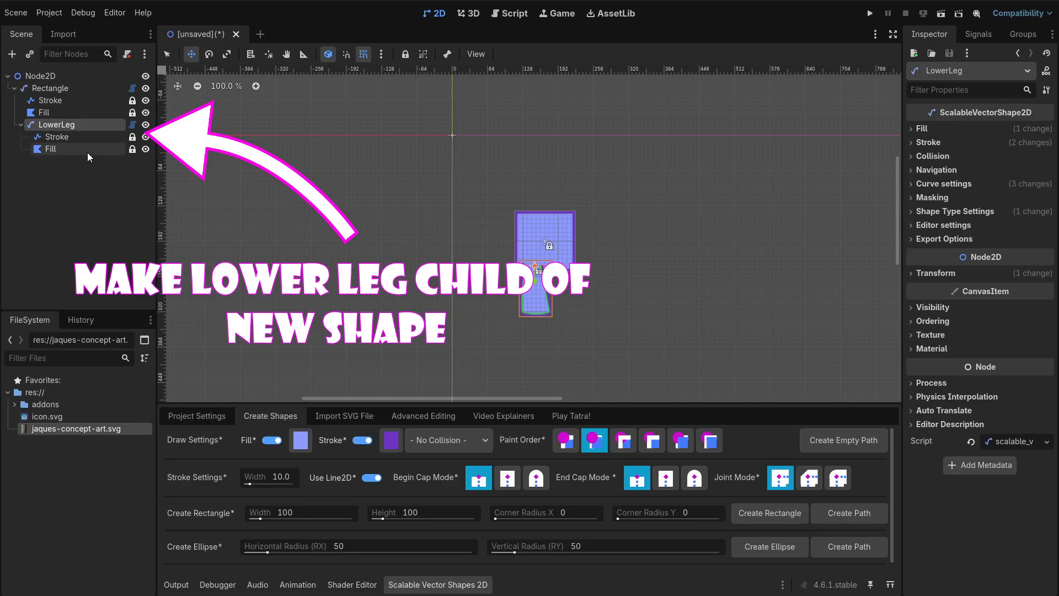
double_click(53, 88)
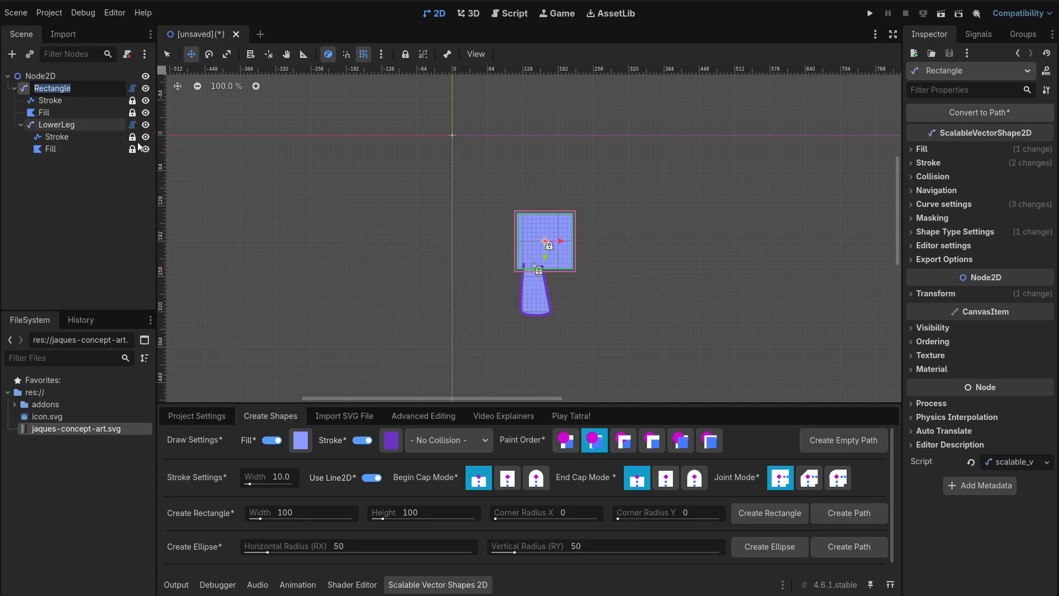
text(UpperL)
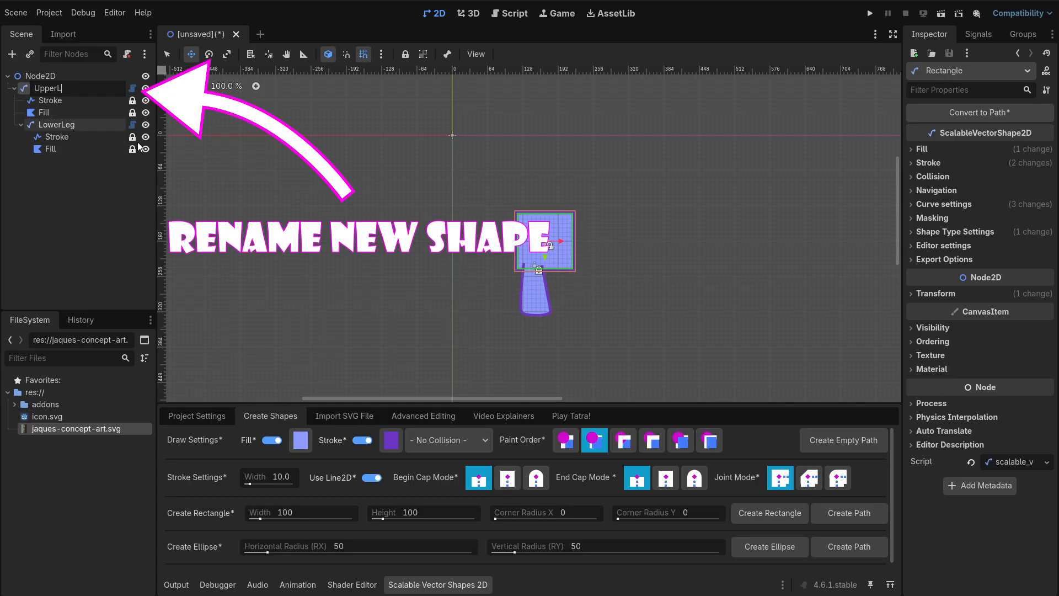
text(eg)
key(Return)
Shrink the UpperLeg rectangle to about the lower leg's width and set its pivot at its top centre.
scroll(515, 250, up, 5)
drag(717, 316, 612, 282)
key(v)
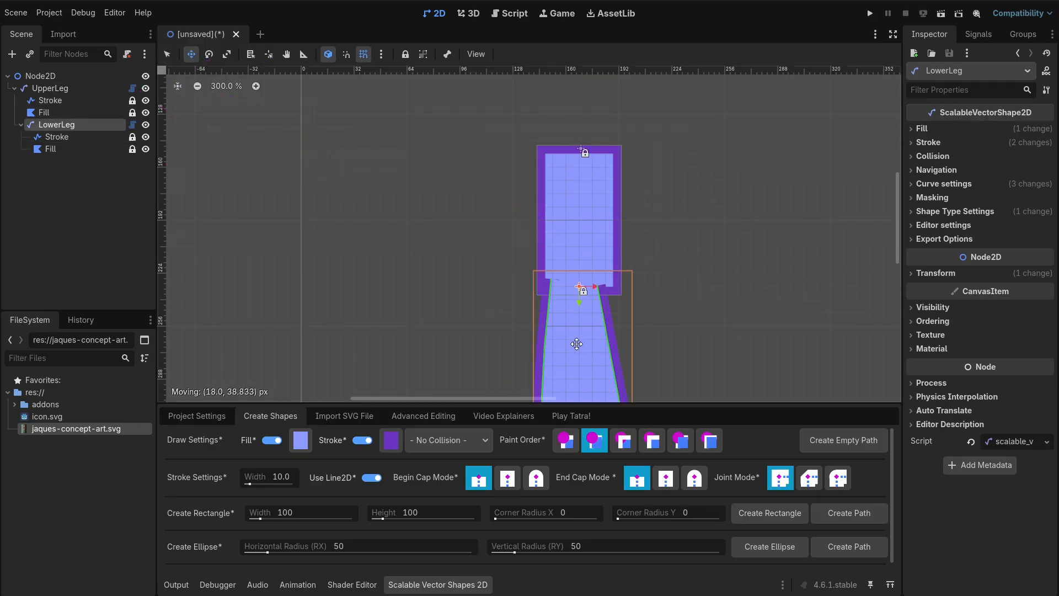
Taper UpperLeg by moving its lower-right point to (180, 240), where it meets LowerLeg's upper edge.
key(q)
drag(613, 287, 599, 300)
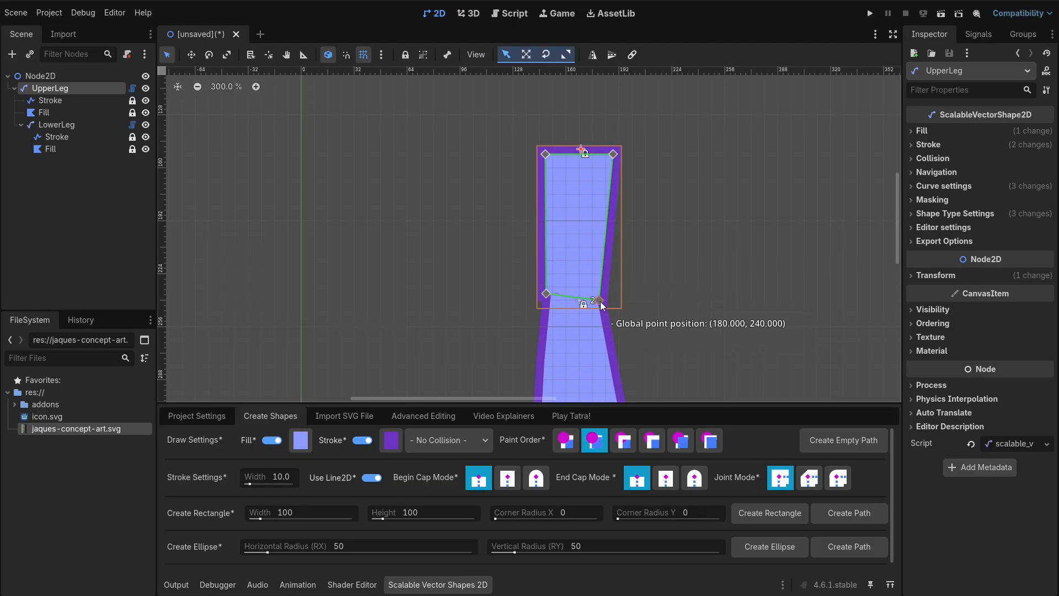
scroll(625, 249, up, 1)
scroll(597, 244, down, 1)
scroll(558, 275, up, 1)
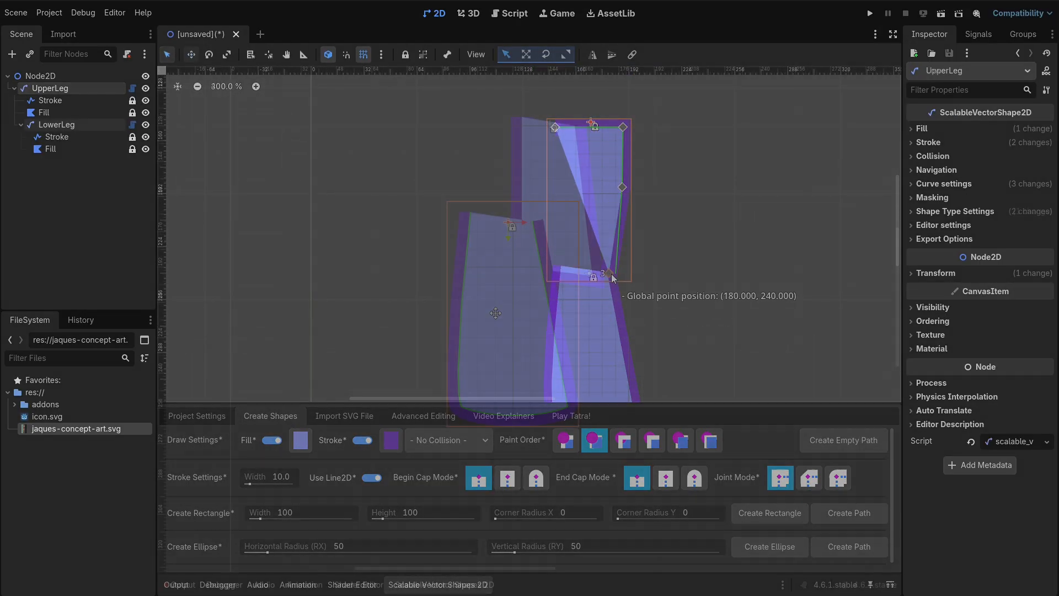
Enlarge the canvas by hiding the shape settings and move LowerLeg to line up with UpperLeg's lower end.
click(574, 331)
key(ctrl+j)
key(w)
mouse_move(554, 373)
mouse_down()
mouse_move(555, 355)
mouse_move(548, 371)
mouse_move(541, 359)
mouse_move(559, 359)
mouse_up()
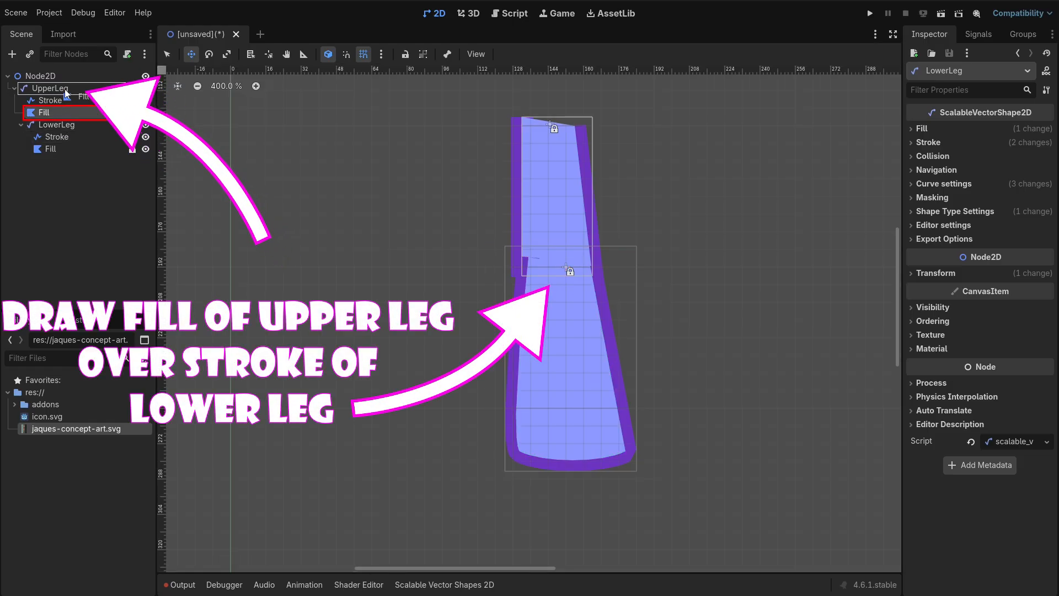
Reorder UpperLeg's Fill after LowerLeg so it draws over the lower leg's stroke, and select LowerLeg.
drag(44, 112, 49, 151)
click(57, 113)
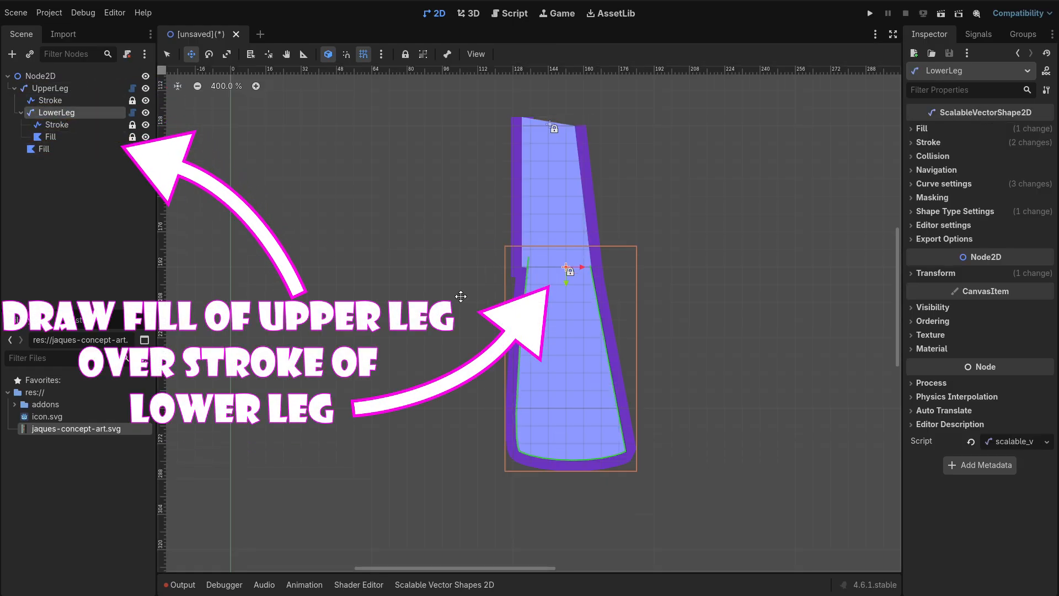
Merge the overlapping corner points of UpperLeg and LowerLeg on both sides of the knee using merge mode.
drag(580, 353, 565, 322)
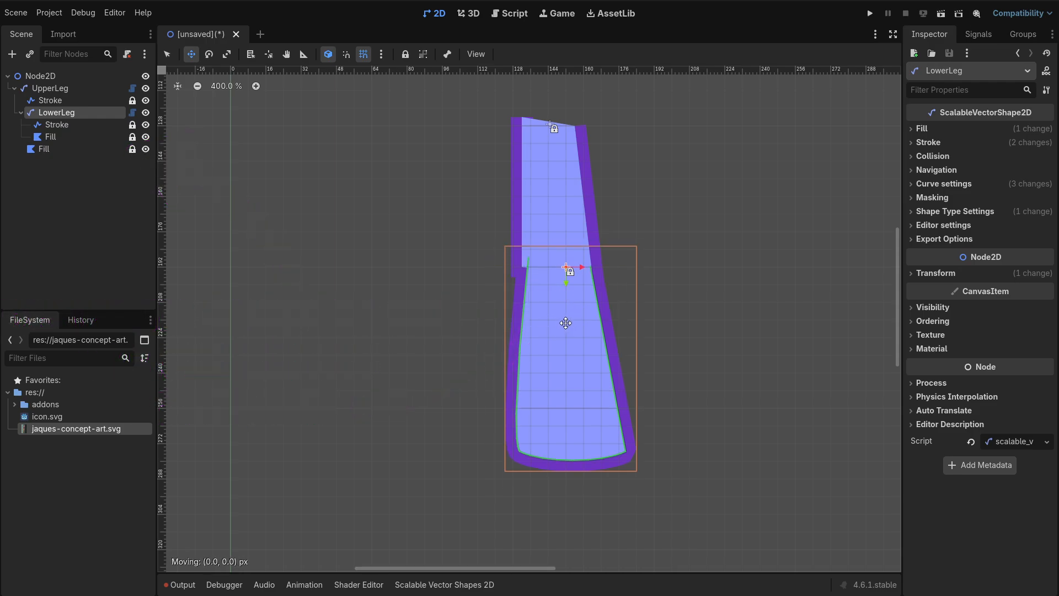
key(q)
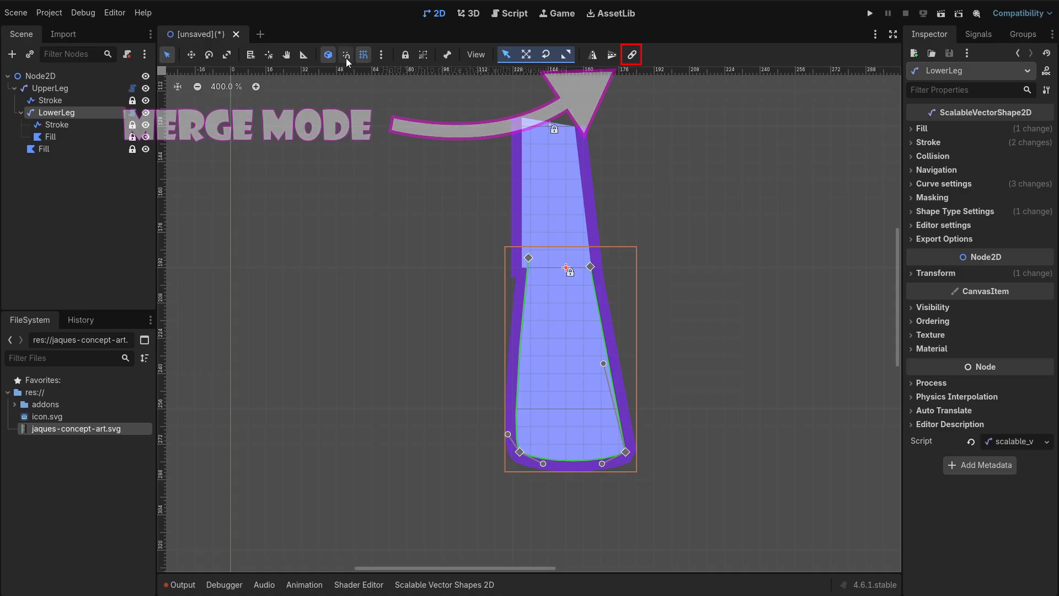
click(632, 55)
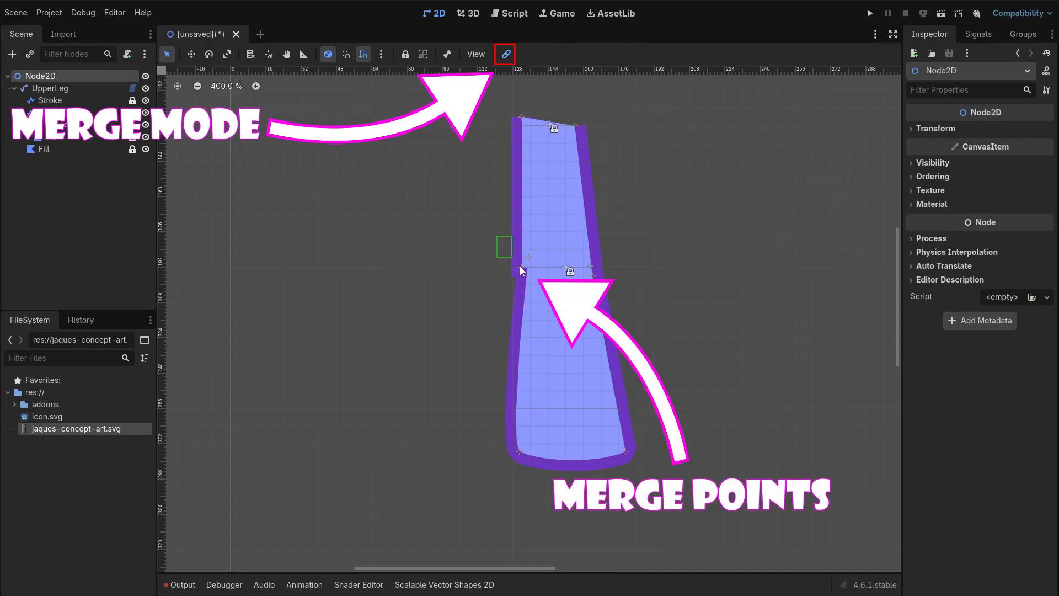
drag(621, 229, 575, 294)
Rotate LowerLeg backward about the knee to bend the leg at the merged points.
click(567, 332)
key(e)
drag(631, 391, 580, 416)
key(q)
Give the strokes of UpperLeg and LowerLeg a rounded line joint mode and rotate LowerLeg further at the knee.
click(538, 196)
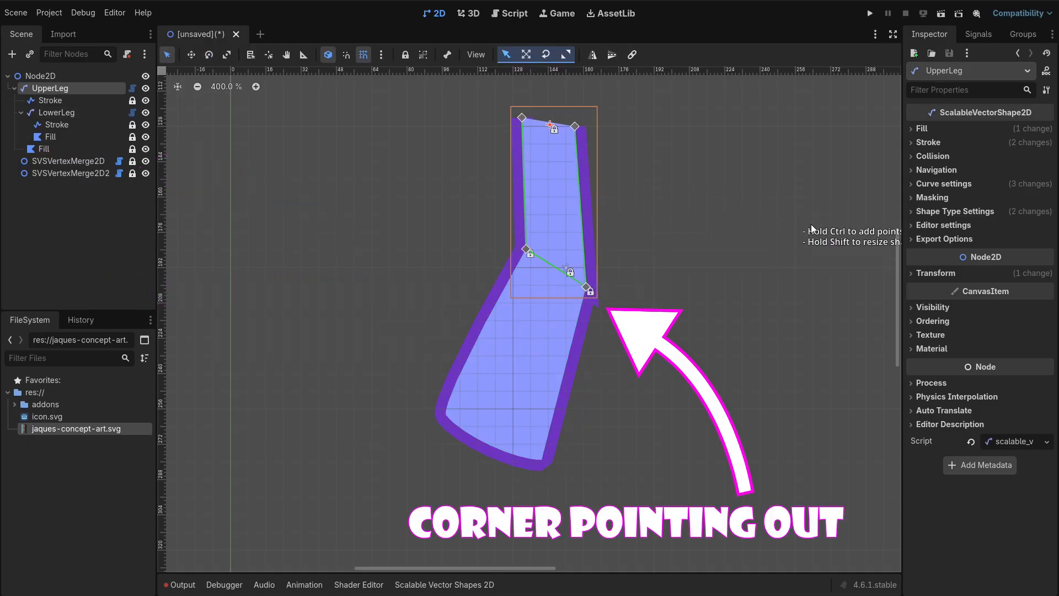
click(917, 142)
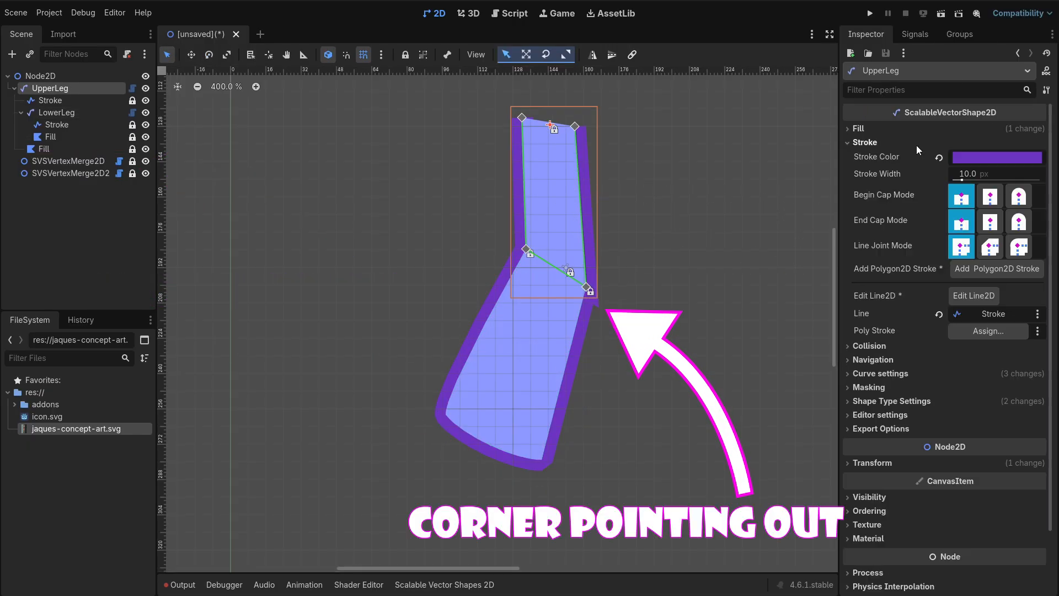
click(1020, 247)
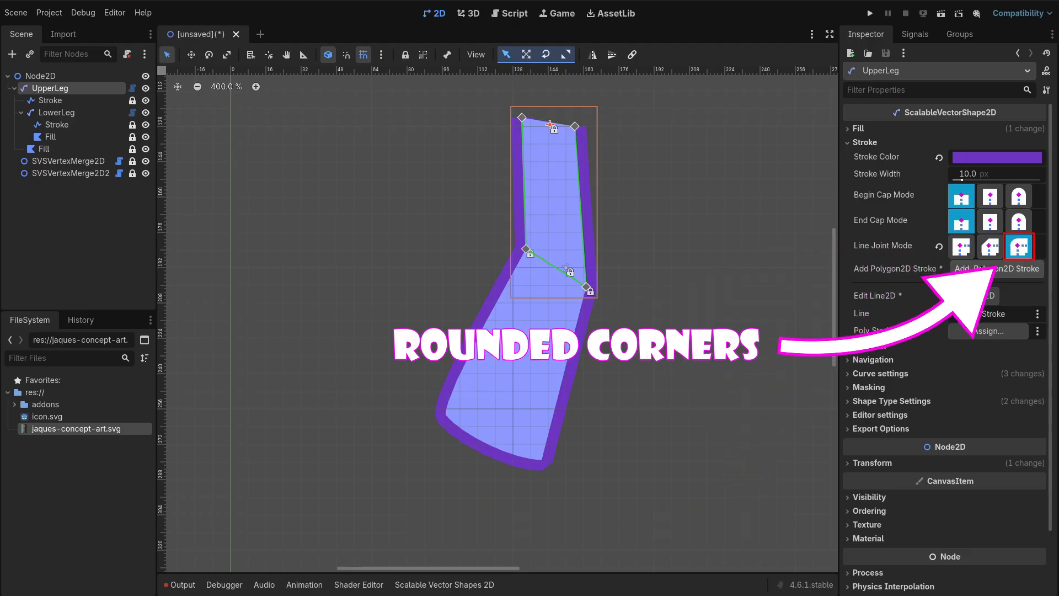
click(510, 368)
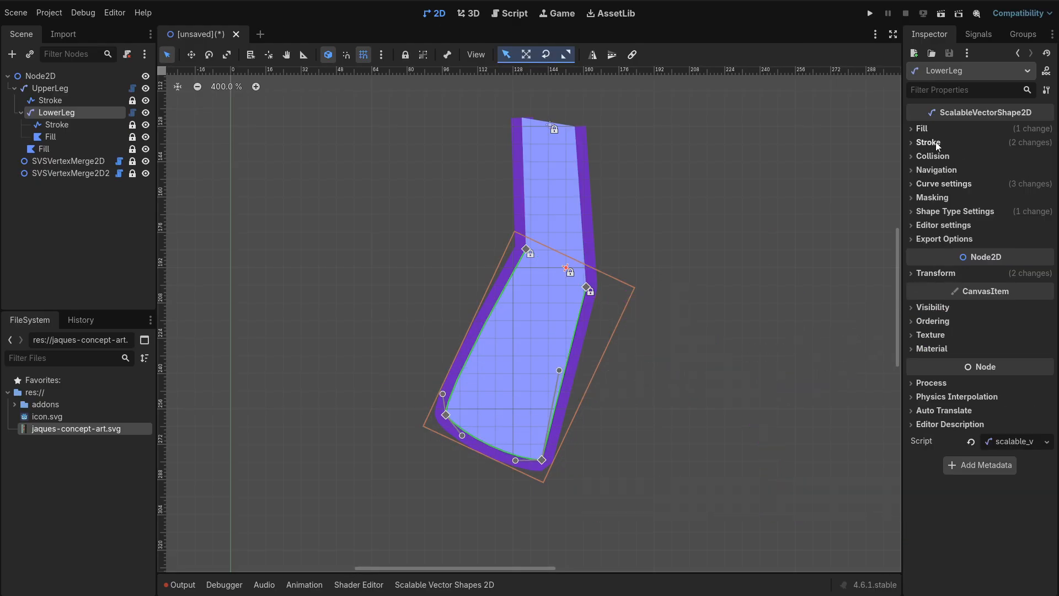
click(553, 193)
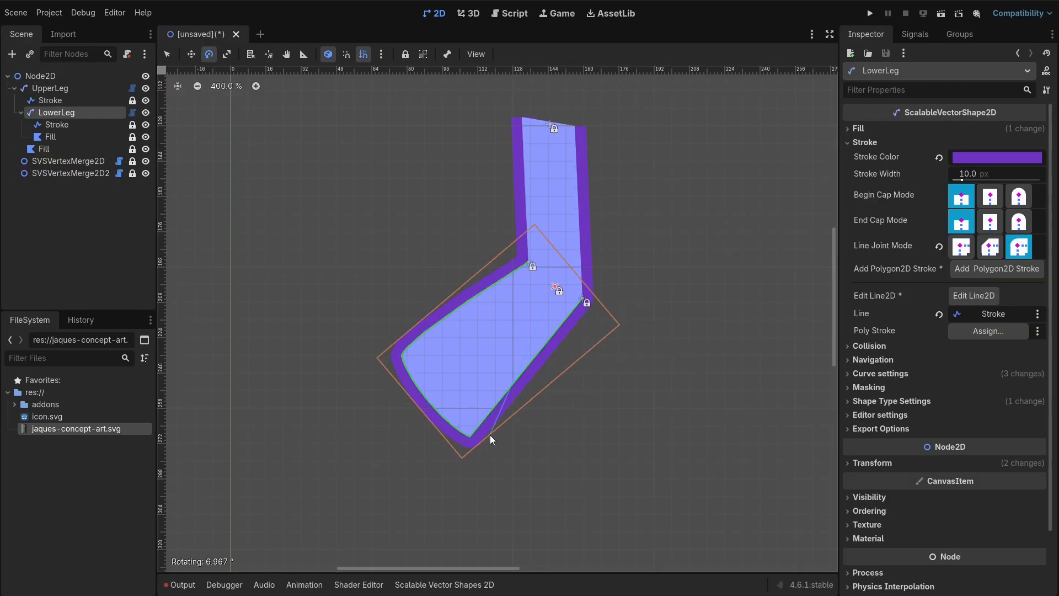
drag(532, 405, 512, 400)
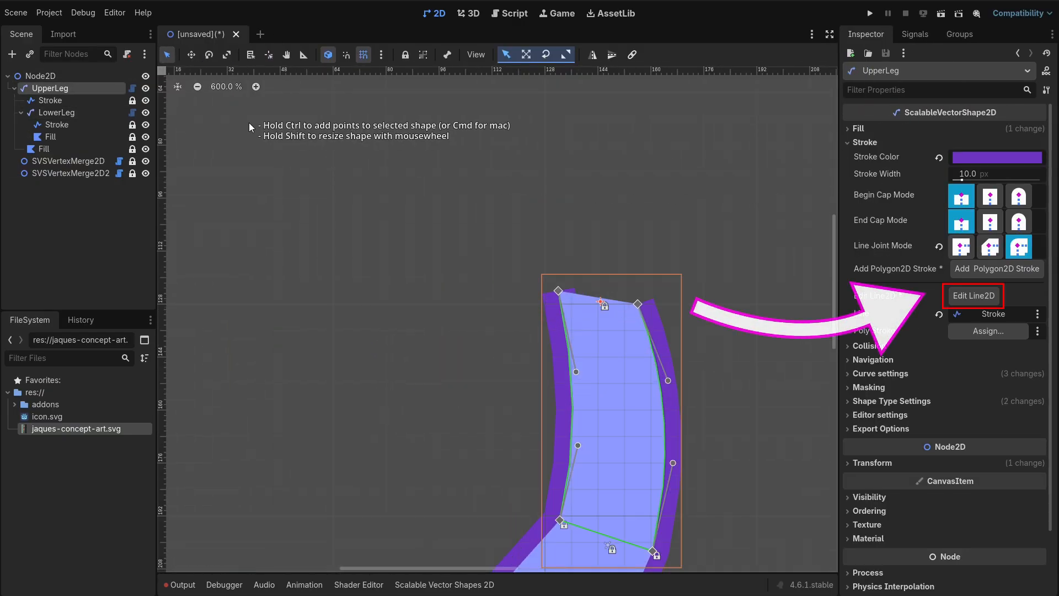
Edit the Line2D of UpperLeg's stroke and assign a new Curve as its width curve.
click(962, 295)
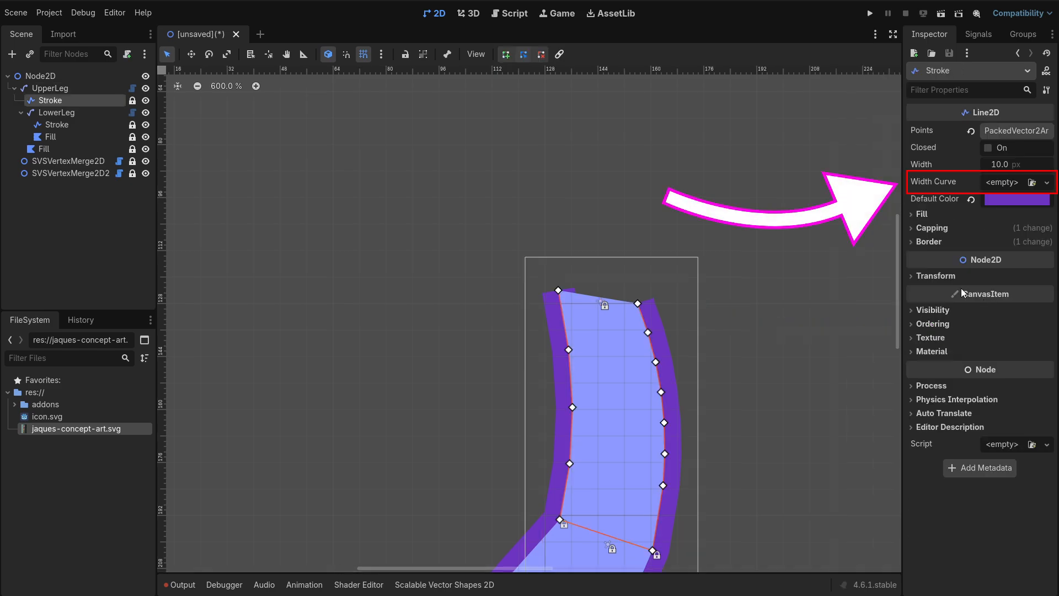
click(1011, 181)
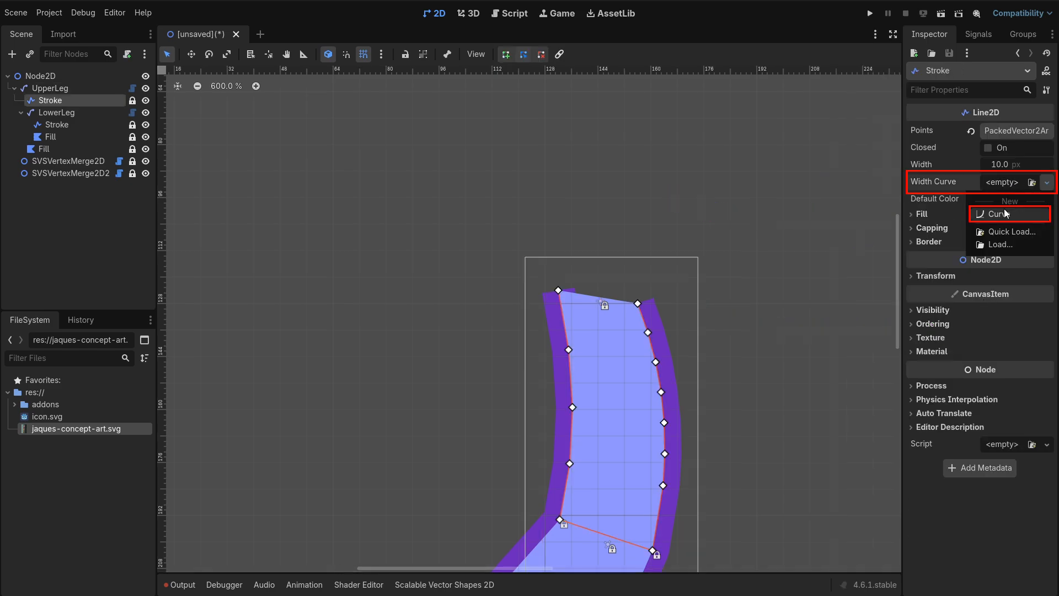
click(1003, 214)
click(1007, 194)
Shape the width curve to taper the stroke at both ends, with full width from about 0.25 to 0.75.
click(942, 246)
mouse_move(921, 274)
mouse_down()
mouse_move(924, 291)
mouse_move(943, 227)
mouse_move(964, 250)
mouse_up()
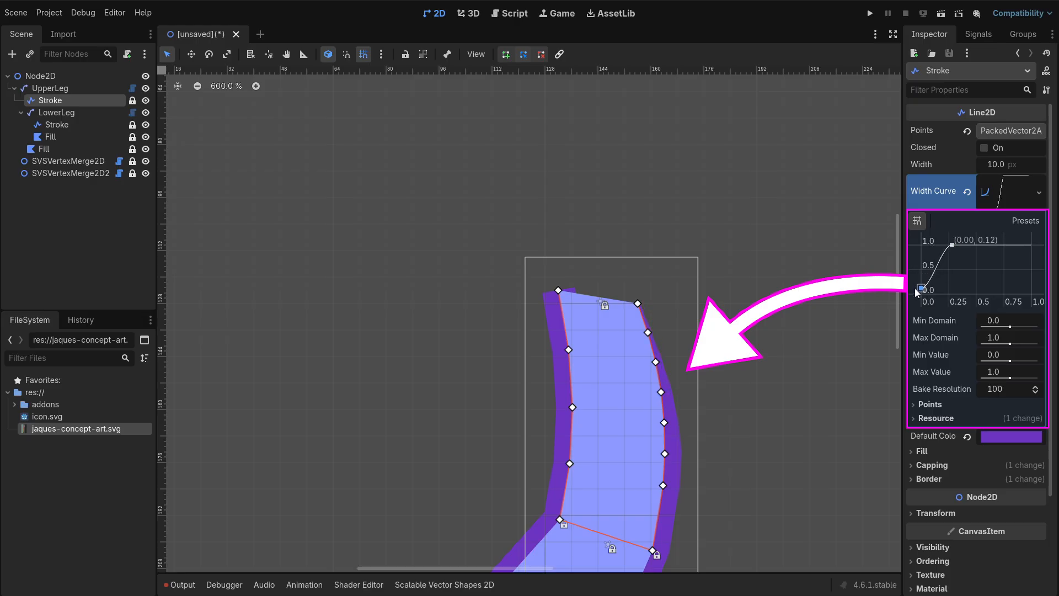
click(1026, 246)
click(1001, 245)
drag(1026, 245, 1036, 285)
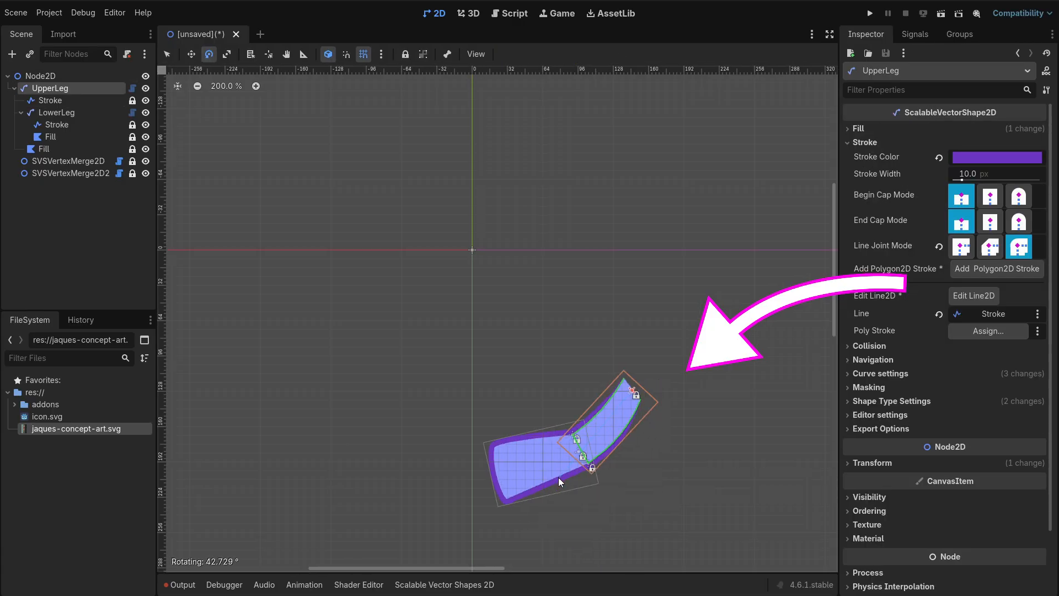
Swing the leg forward by rotating UpperLeg about its pivot and adjust the curve of its underside.
drag(558, 478, 699, 505)
scroll(706, 456, up, 3)
key(q)
click(686, 454)
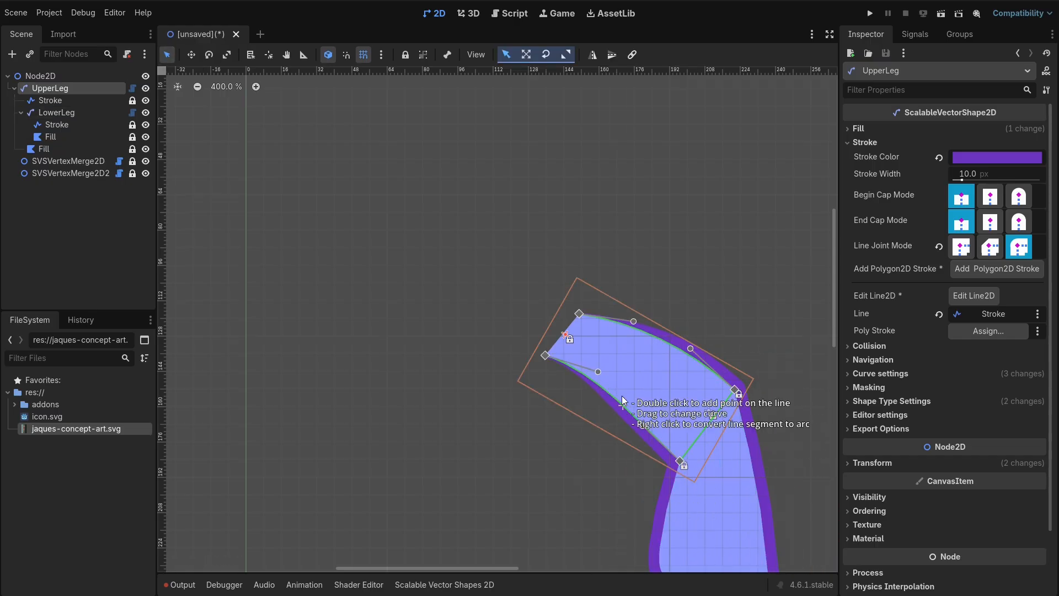
drag(686, 454, 604, 427)
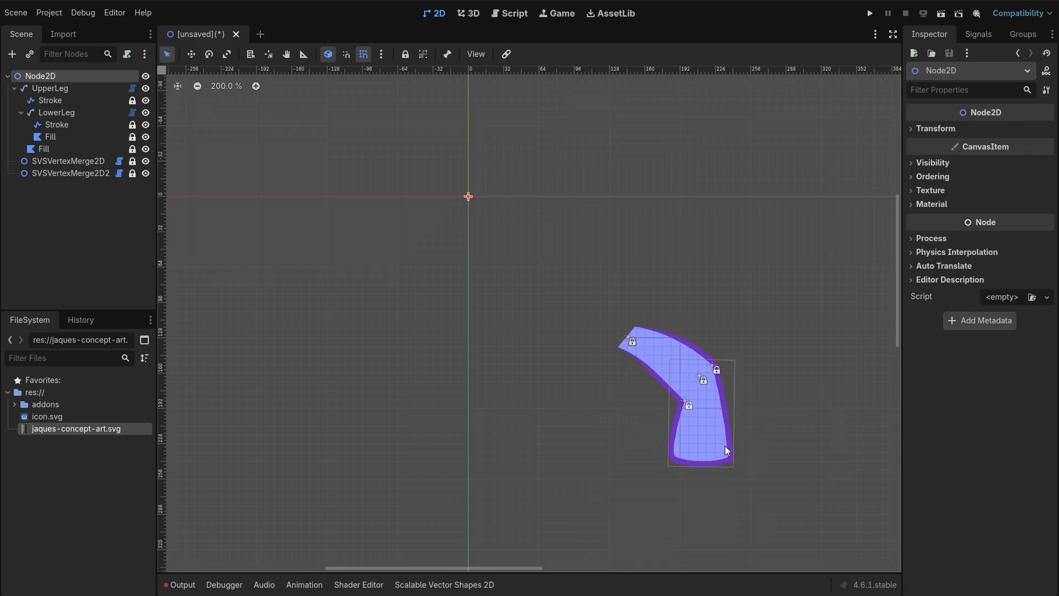
Save the scene as pony, run the current scene to preview the leg, and stop it.
key(ctrl+s)
text(pony)
key(Return)
key(F6)
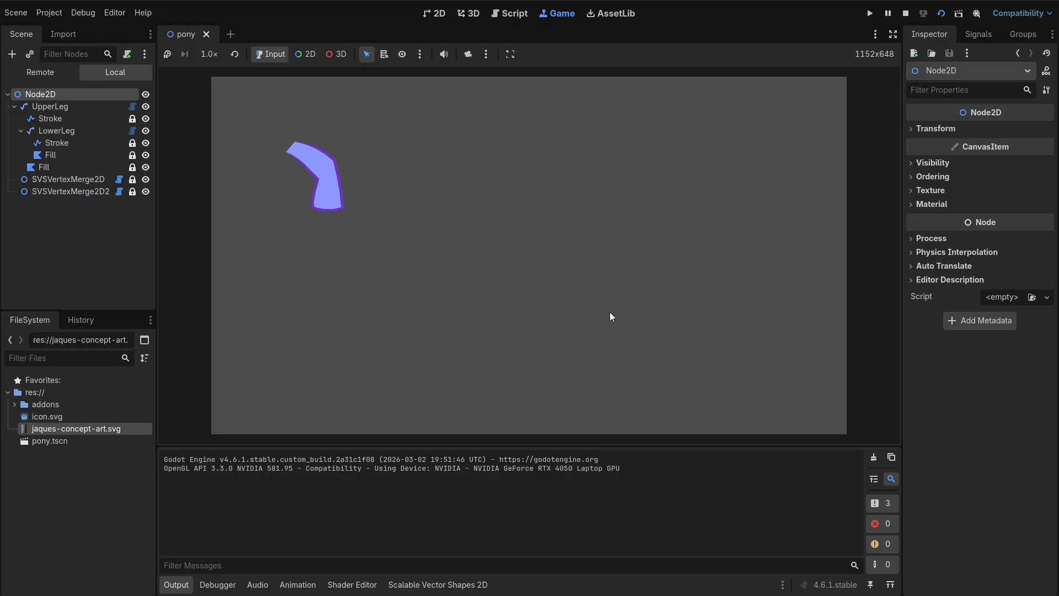
key(F8)
Open the project settings and find the default clear color in the Rendering Environment settings.
click(49, 12)
click(74, 28)
scroll(208, 436, down, 5)
click(208, 403)
scroll(209, 403, down, 3)
click(211, 367)
scroll(213, 402, down, 3)
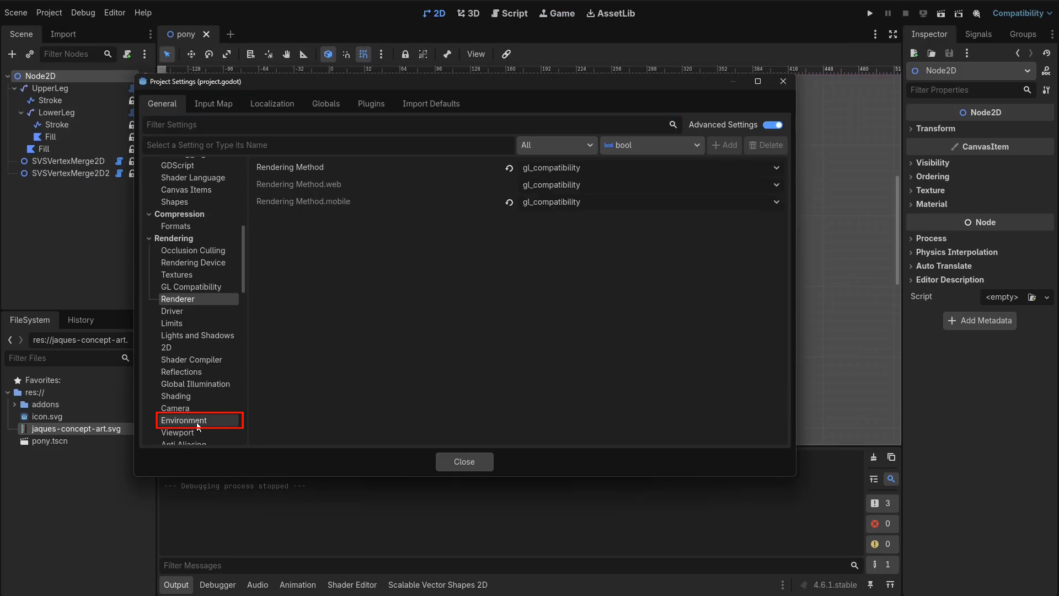
click(212, 420)
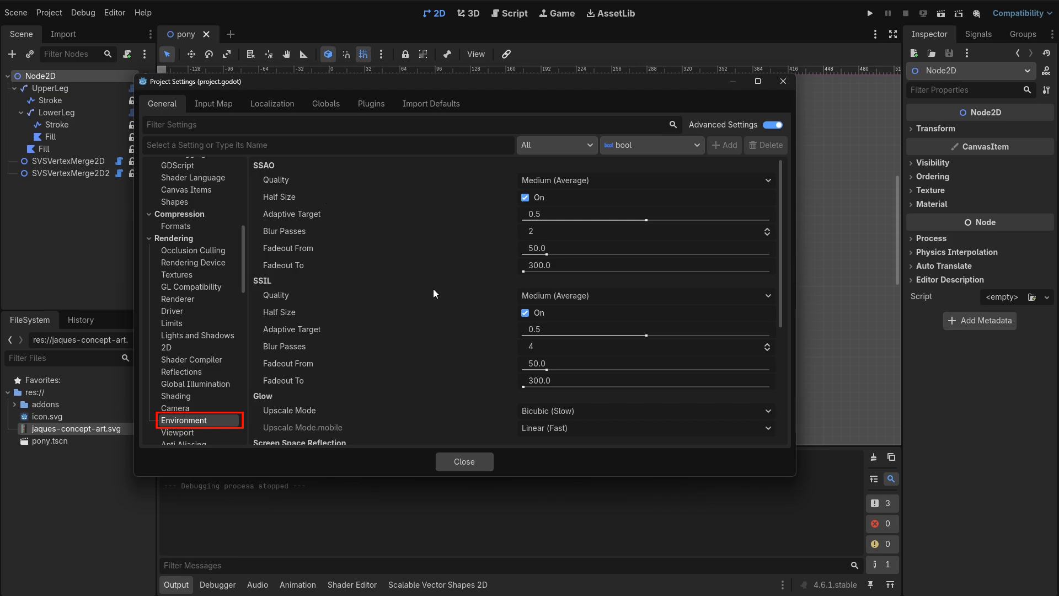
scroll(435, 294, down, 5)
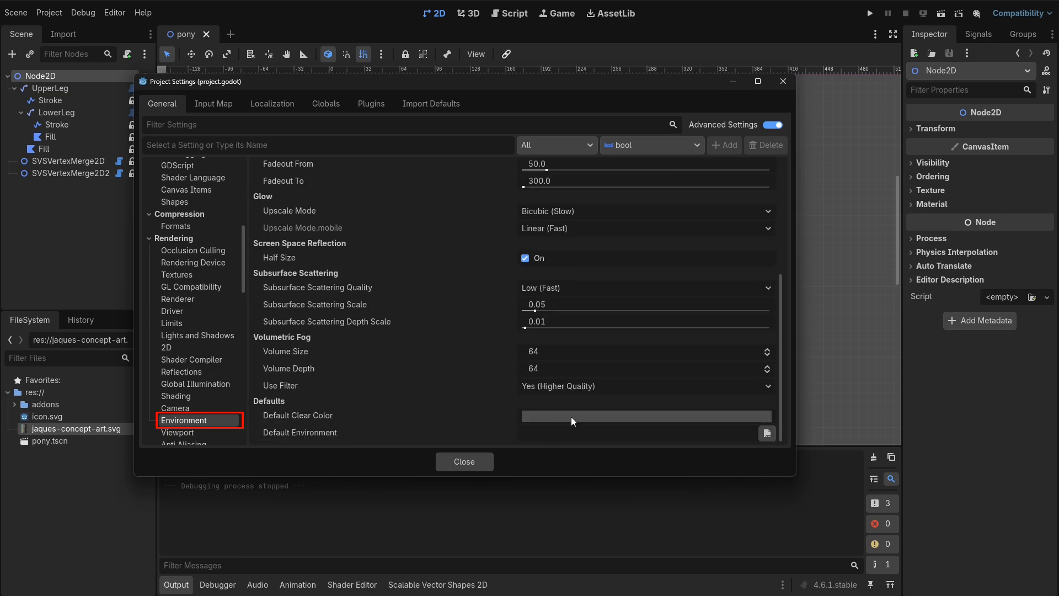
Set the default clear color to light blue, hex abbdff, and close the project settings.
click(571, 421)
drag(718, 136, 718, 101)
click(636, 240)
drag(645, 278, 615, 282)
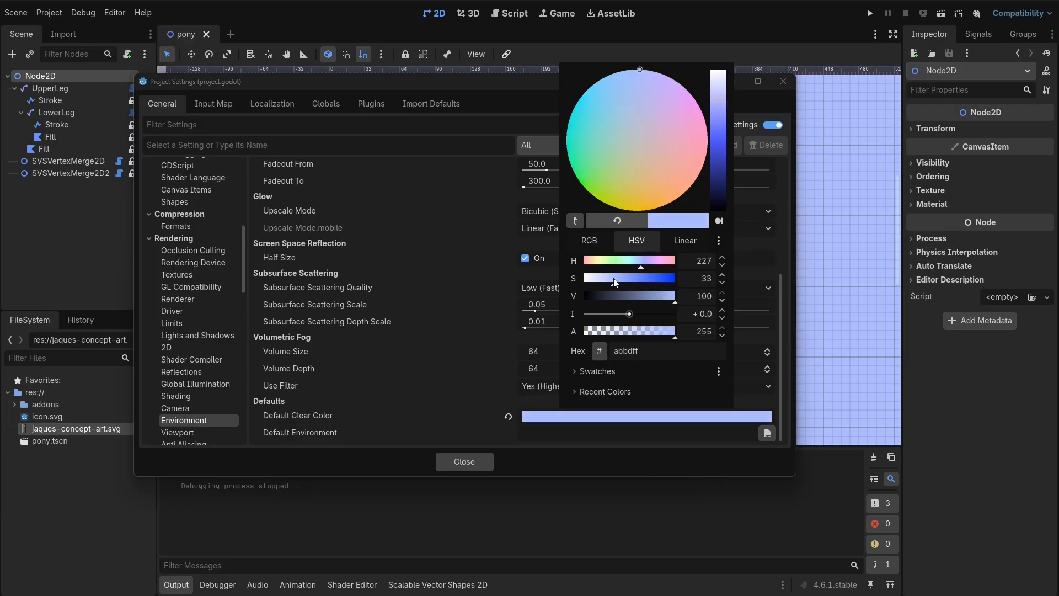
click(466, 461)
click(465, 461)
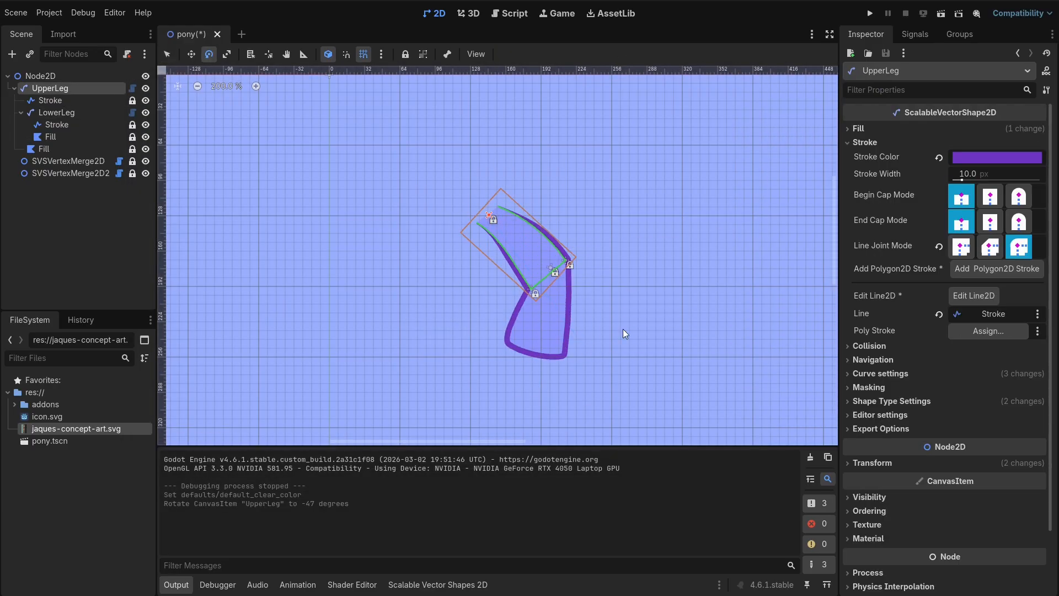
Straighten the leg by rotating UpperLeg upright and LowerLeg to -9 degrees, and refine the knee points and side curves.
drag(613, 266, 500, 307)
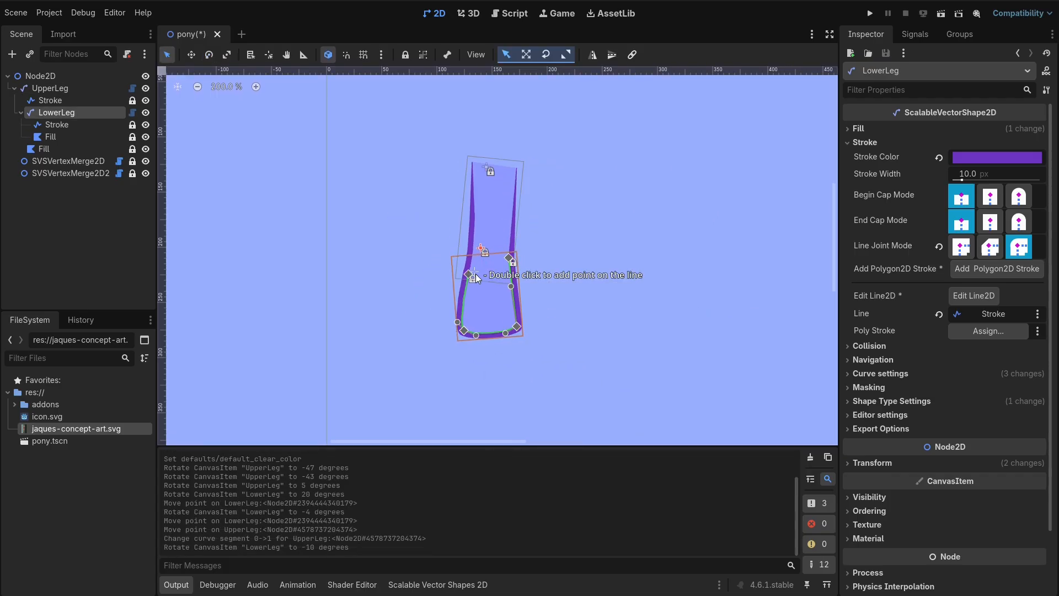
drag(475, 278, 478, 300)
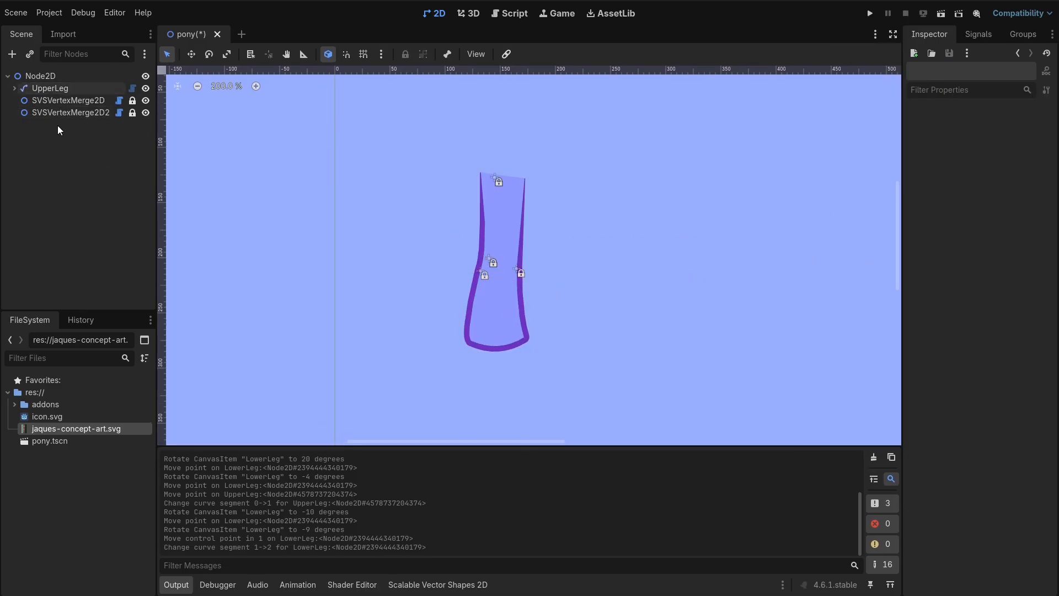
Duplicate UpperLeg with its child nodes and move the copy beside the original to (229, 126).
click(71, 88)
click(15, 88)
click(15, 88)
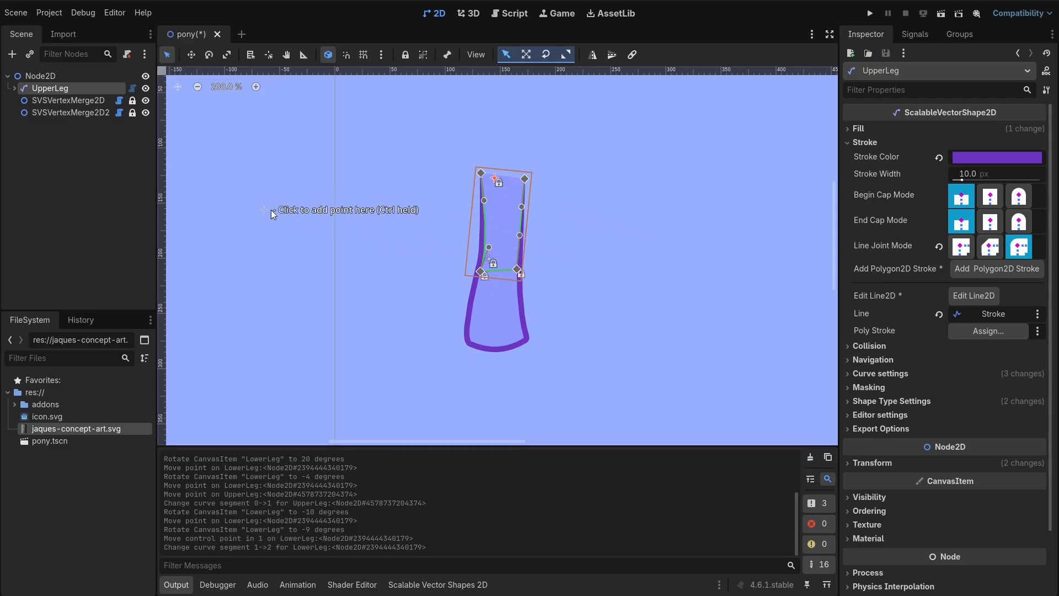
key(ctrl+d)
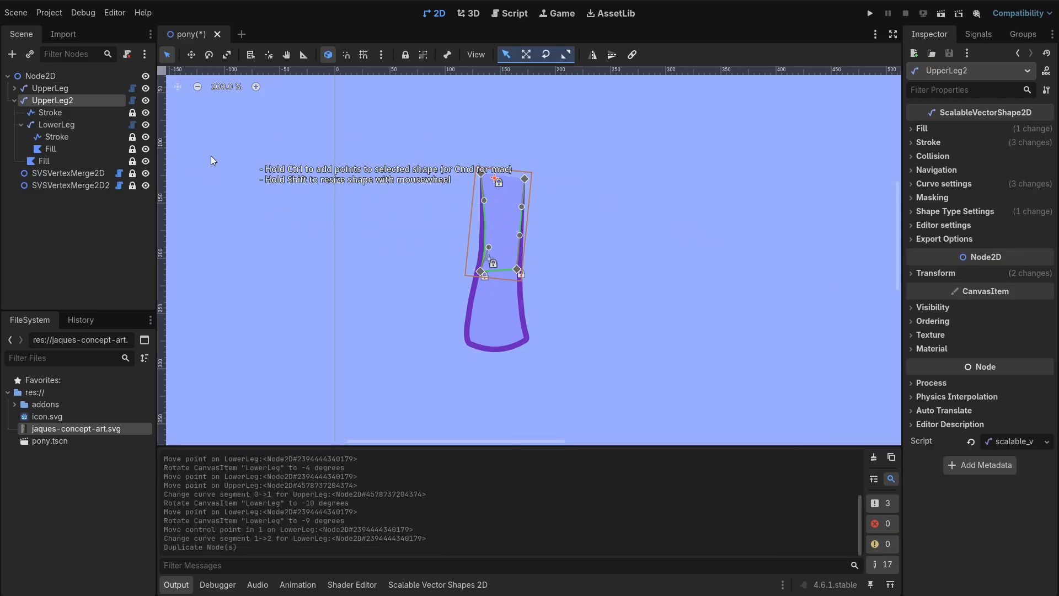
click(14, 100)
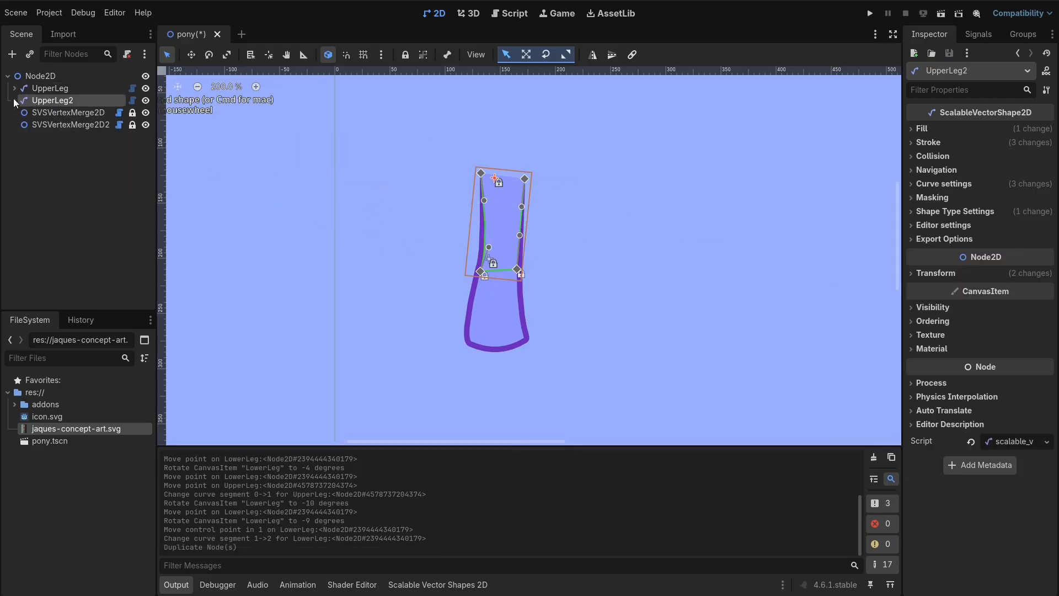
key(w)
drag(484, 263, 574, 260)
click(654, 289)
Try rotating the duplicated LowerLeg about its knee, and undo the rotation.
click(577, 299)
key(e)
drag(634, 329, 597, 369)
key(ctrl+z)
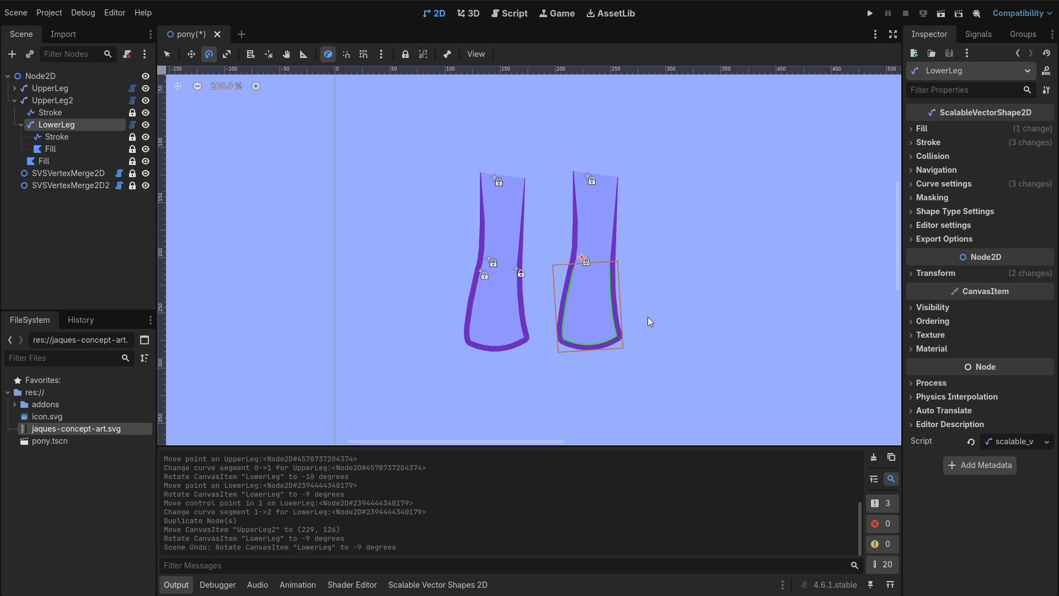
Try bending the duplicated LowerLeg's top edge to check whether both legs share one curve, and undo the change.
key(q)
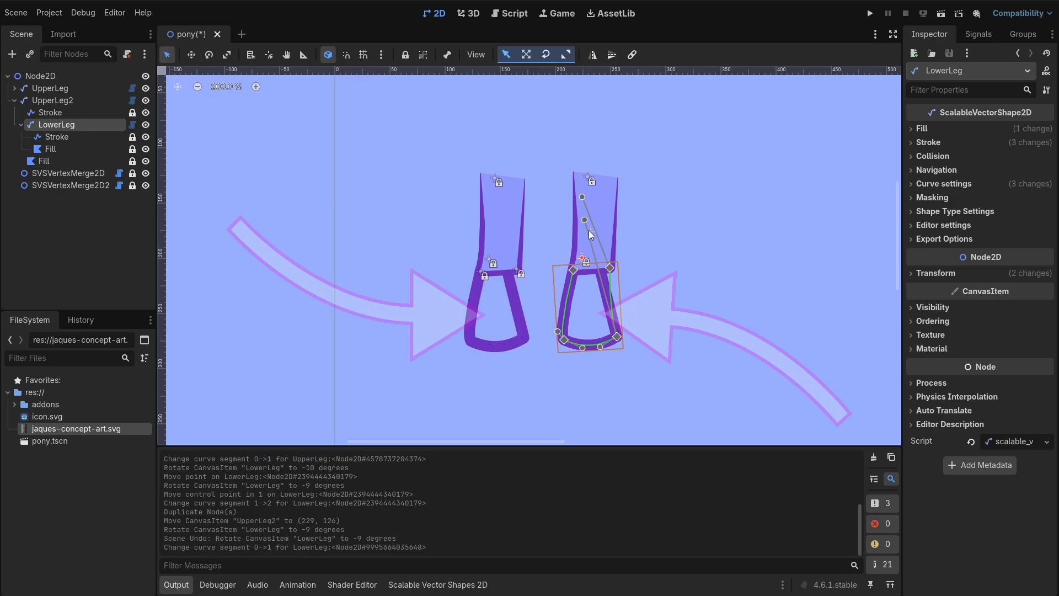
drag(624, 230, 611, 302)
key(ctrl+z)
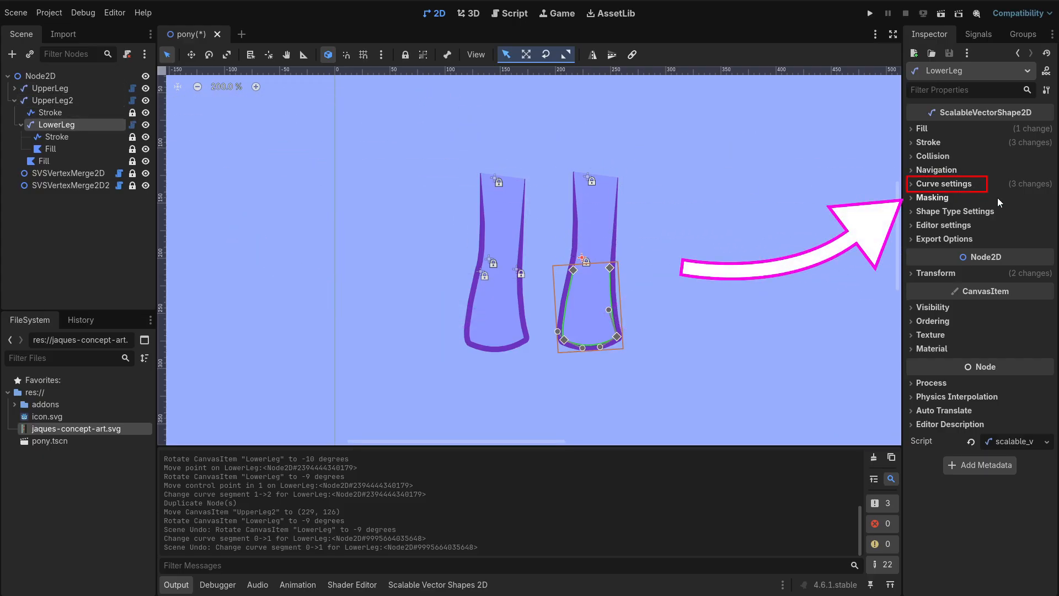
Make the Curve resources of the duplicated LowerLeg and UpperLeg2 unique so they are independent of the original leg.
click(938, 191)
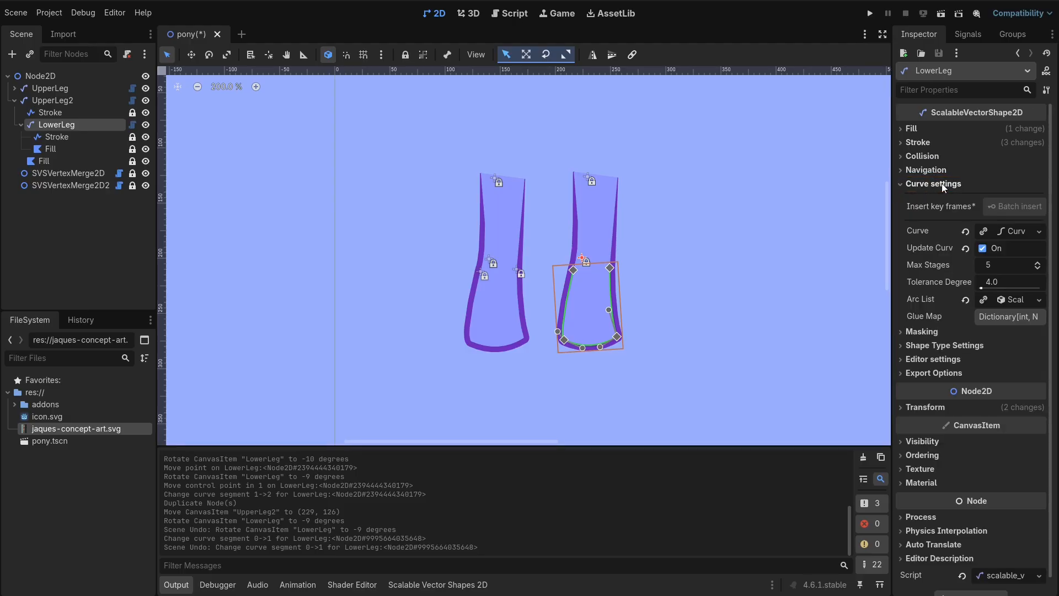
click(984, 233)
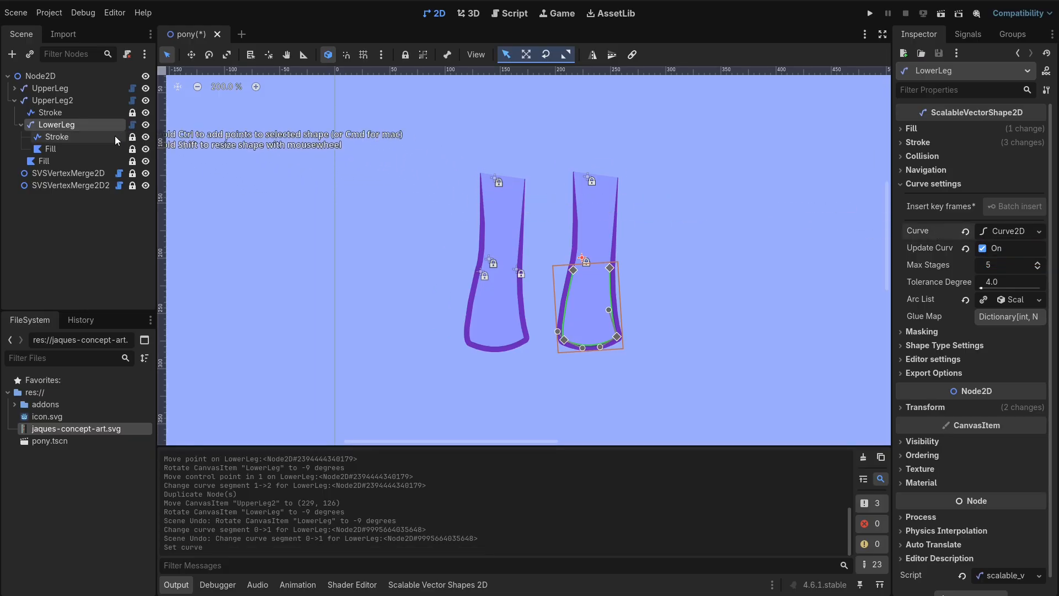
click(54, 100)
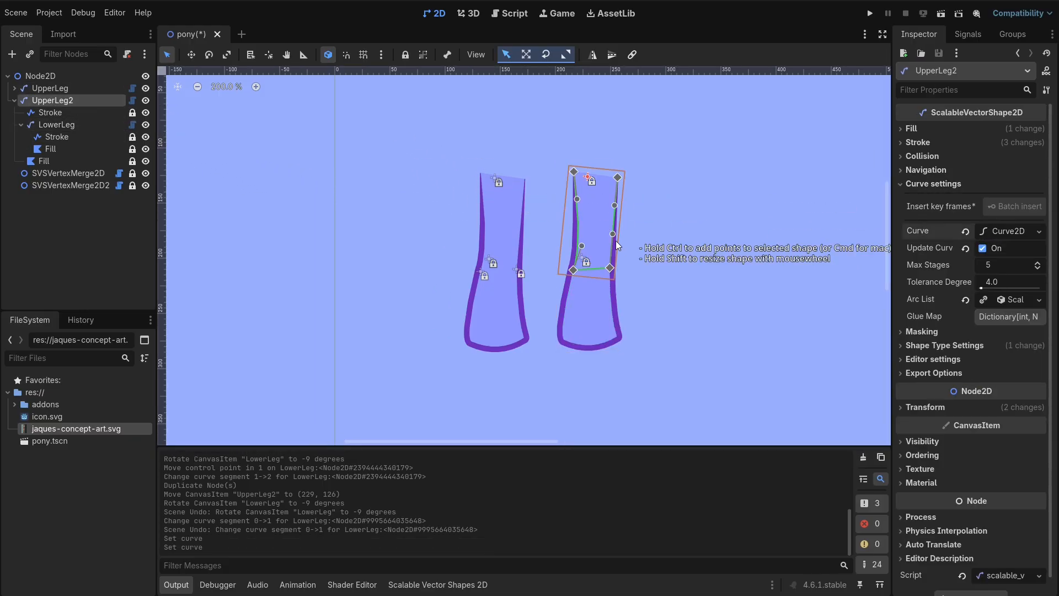
Reparent both SVSVertexMerge2D nodes under UpperLeg, collapse its branch, and select UpperLeg2.
click(14, 101)
click(68, 112)
shift+click(65, 125)
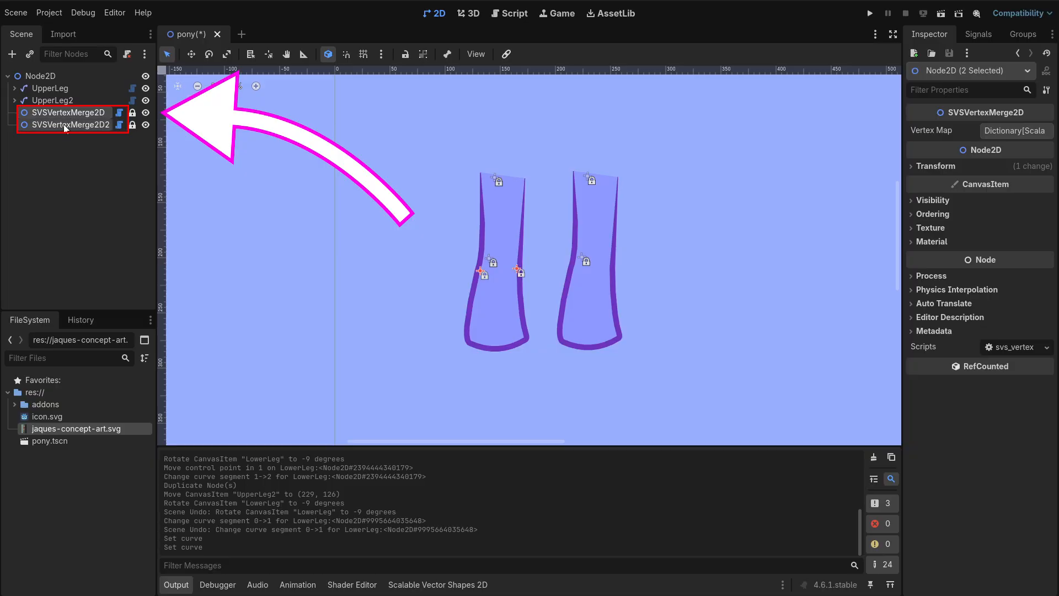
drag(65, 113, 61, 89)
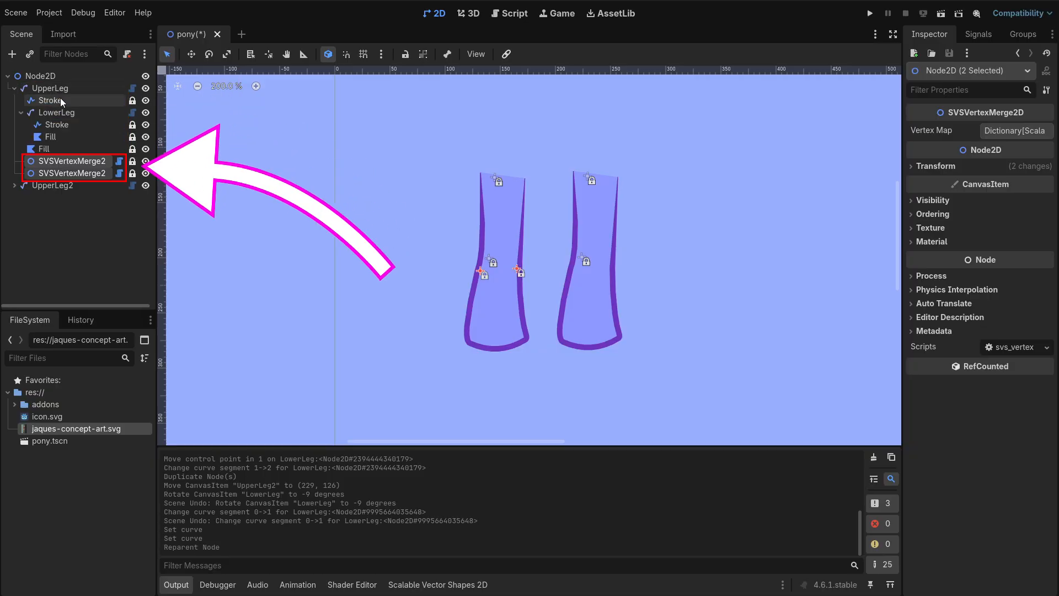
click(50, 88)
click(14, 88)
click(53, 101)
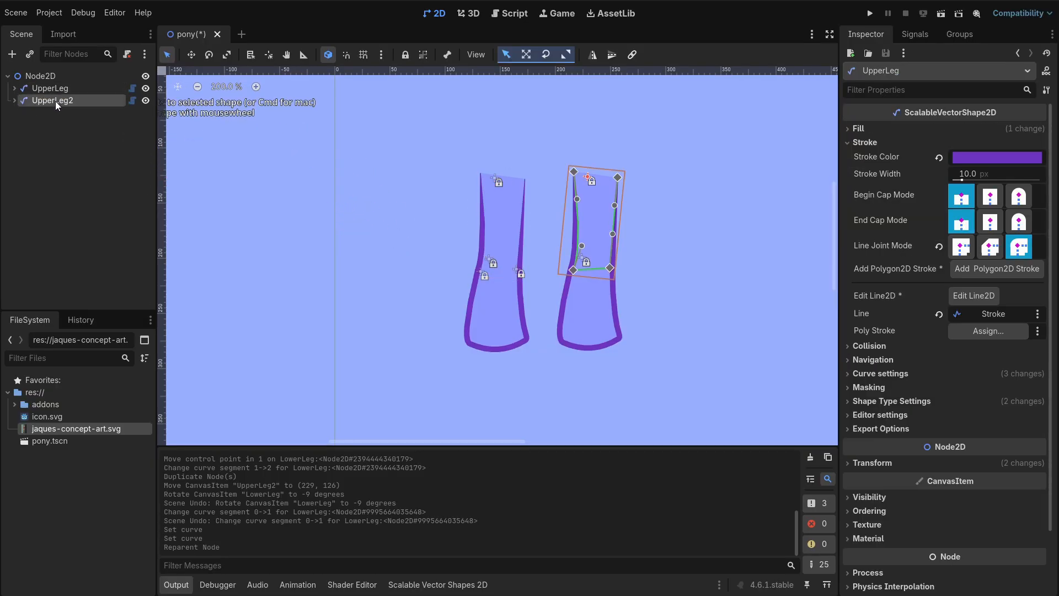
Try rotating UpperLeg2's LowerLeg to check its unmerged knee, and undo that rotation.
click(601, 317)
key(e)
drag(638, 385, 666, 356)
key(ctrl+z)
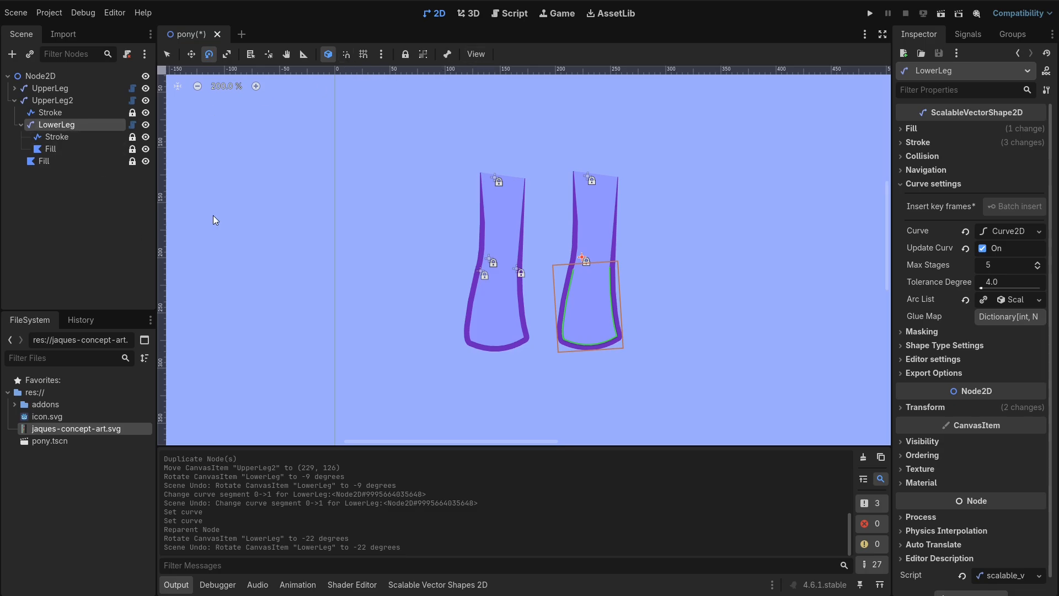
Merge the knee points of UpperLeg2 and its LowerLeg on both edges, and rotate the leg into a bent pose behind the original.
click(166, 54)
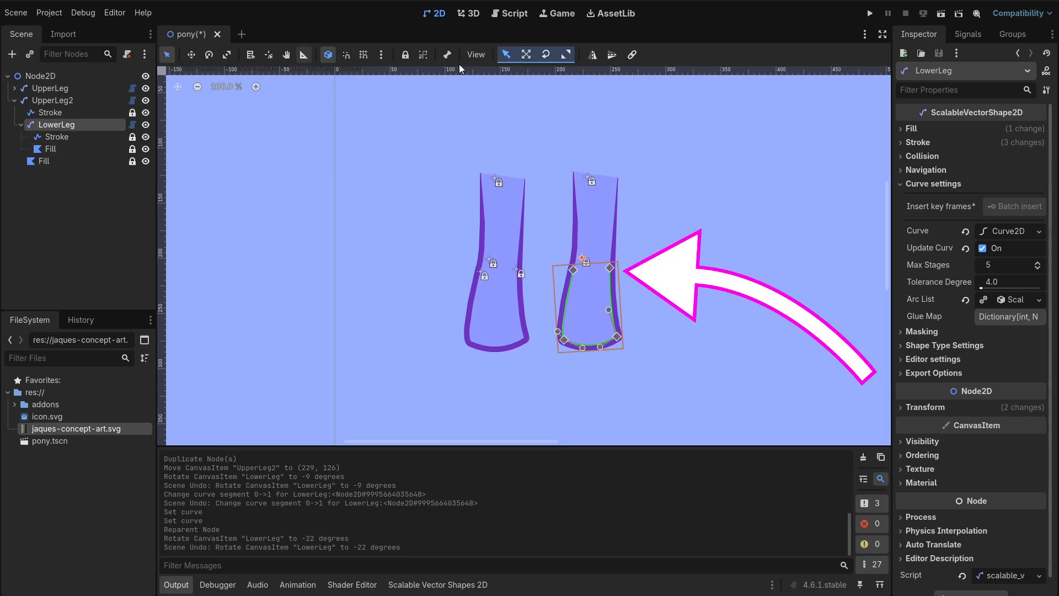
click(631, 54)
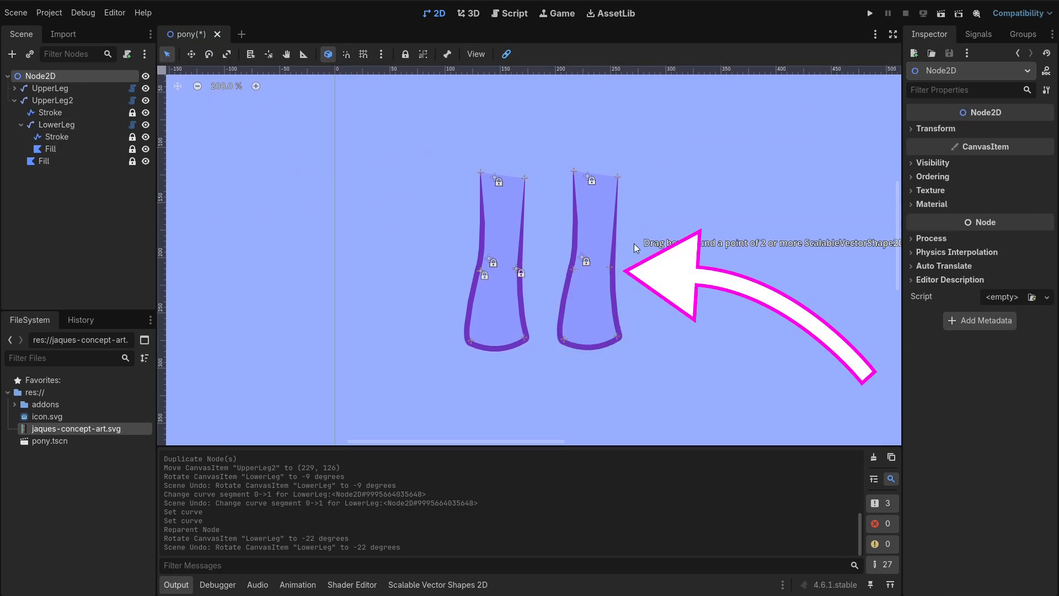
click(607, 270)
click(506, 54)
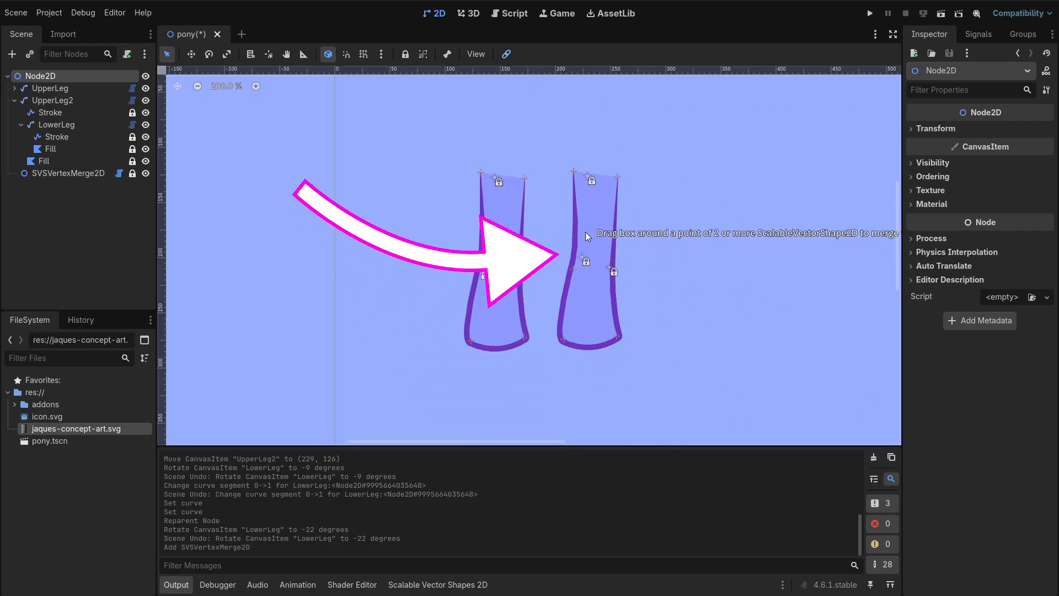
click(575, 273)
drag(606, 286, 673, 330)
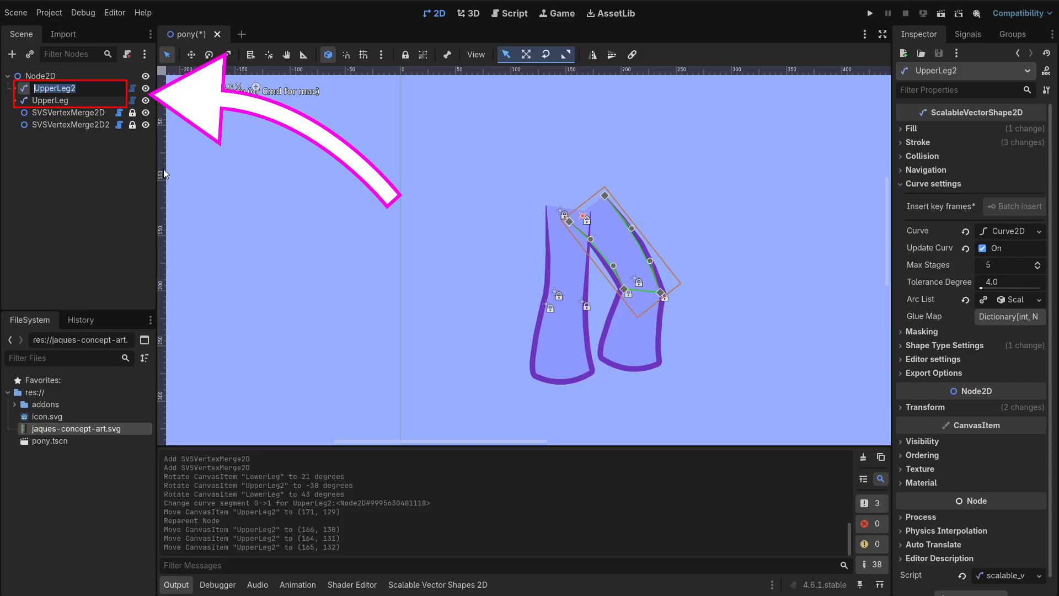
Rename UpperLeg2 as FrontBackLeg and UpperLeg as FrontFrontLeg.
text(FrontBackLeg)
key(Return)
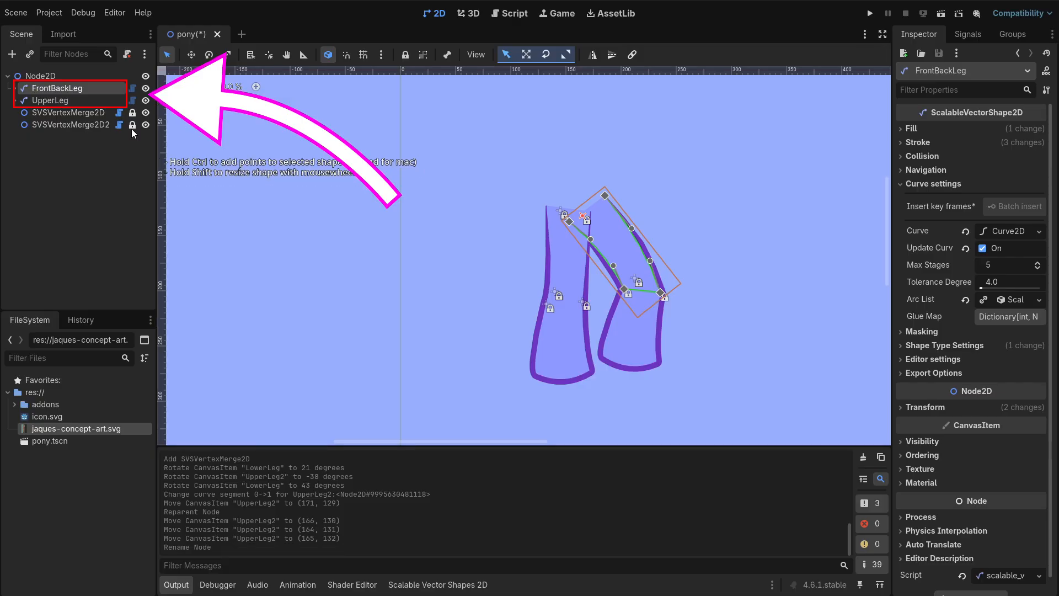
key(Down)
key(F2)
text(FrontFrontLeg)
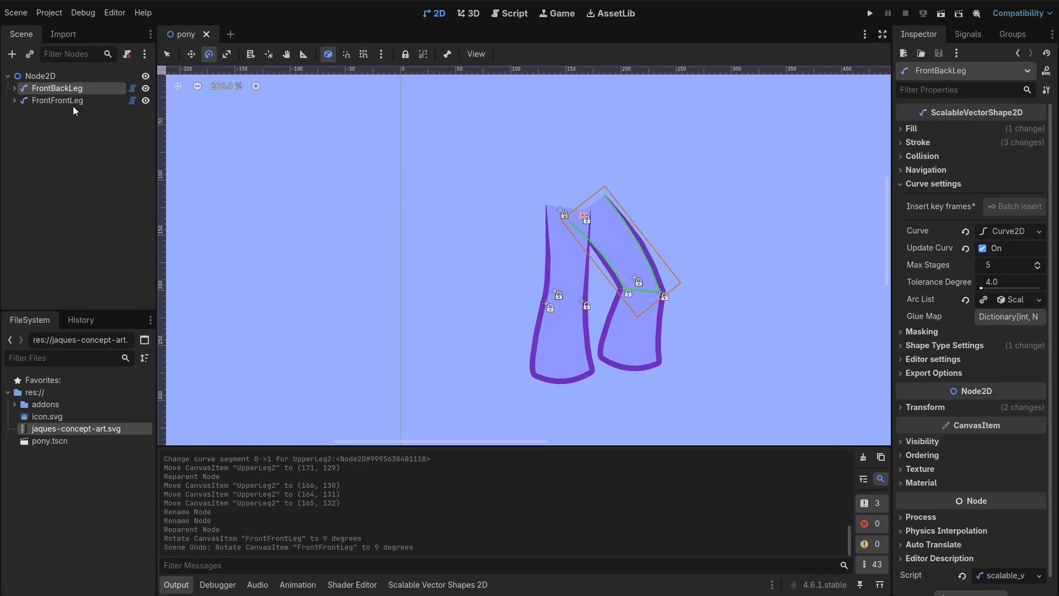
Create a rectangle, stretch it to about 195 by 60 px, and place it over the tops of both legs.
click(874, 458)
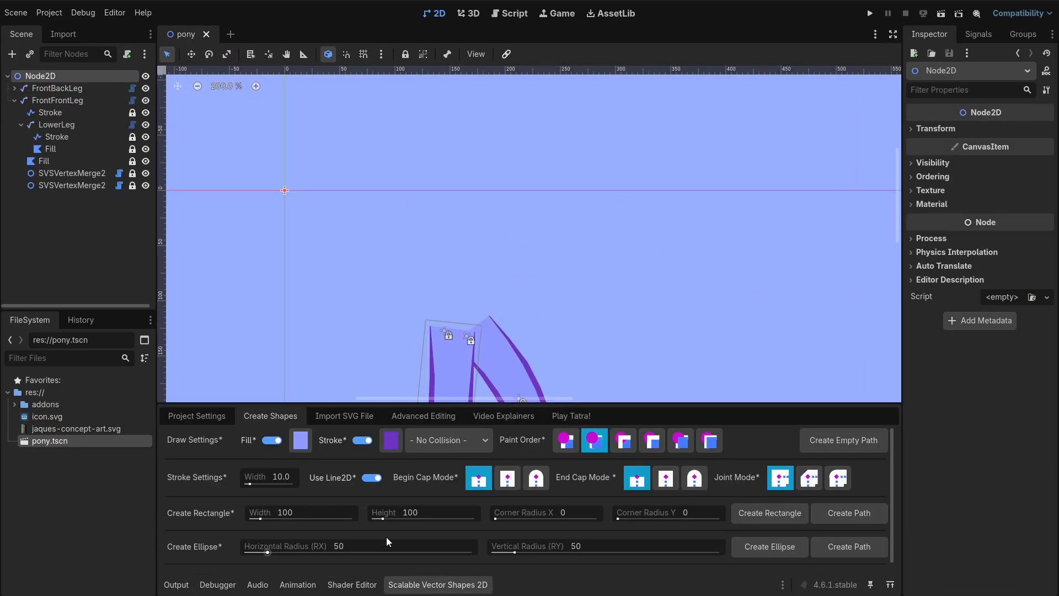
click(774, 518)
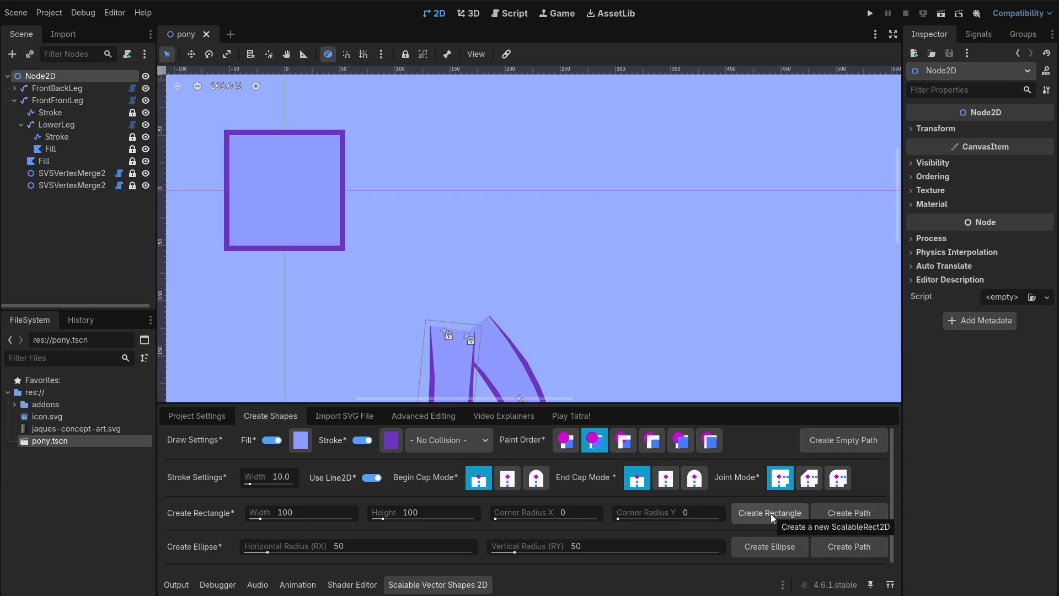
click(770, 513)
drag(417, 225, 471, 191)
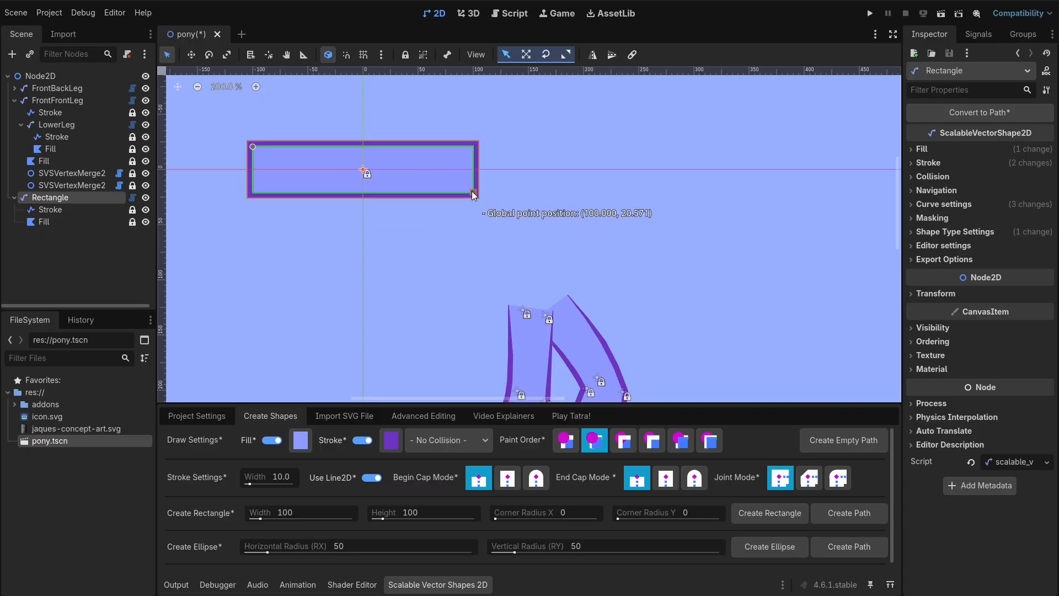
key(w)
mouse_move(391, 168)
mouse_down()
mouse_move(548, 260)
mouse_move(549, 286)
mouse_up()
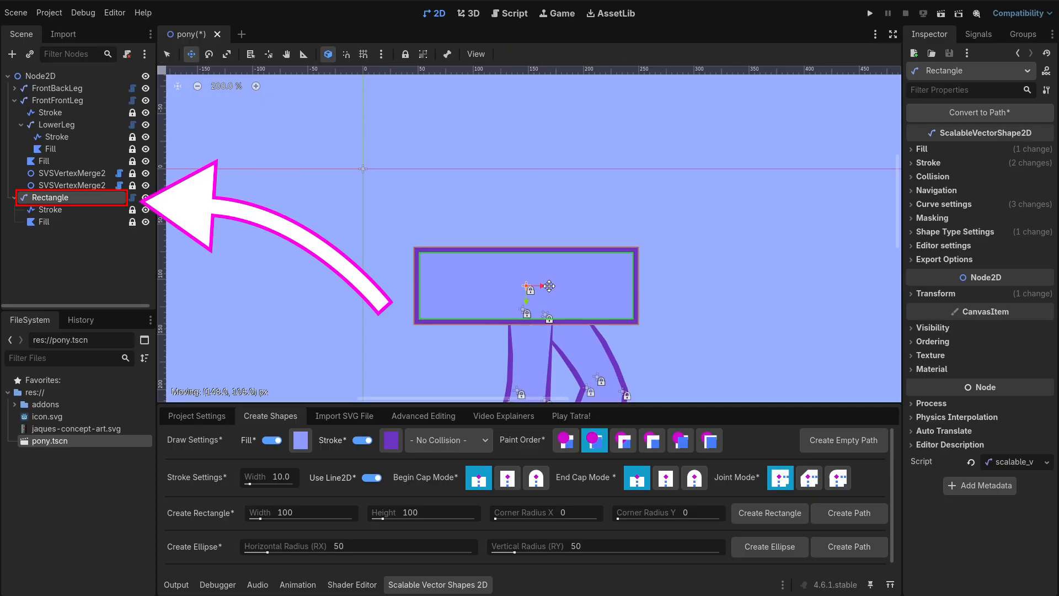
Order the rectangle between FrontBackLeg and FrontFrontLeg in the scene tree and rename it Body.
drag(44, 100, 49, 98)
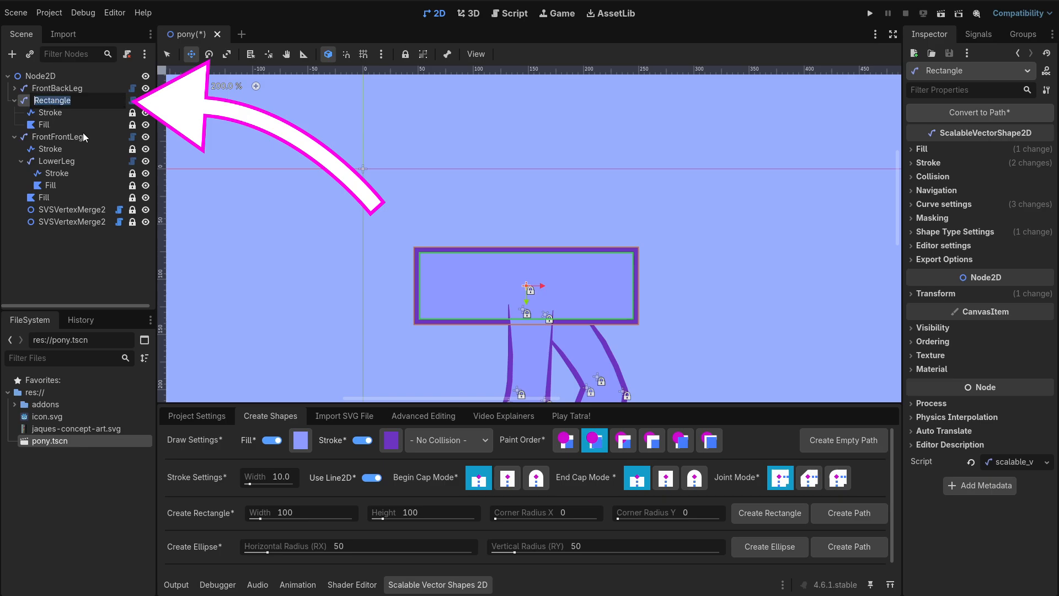
text(Body)
key(Return)
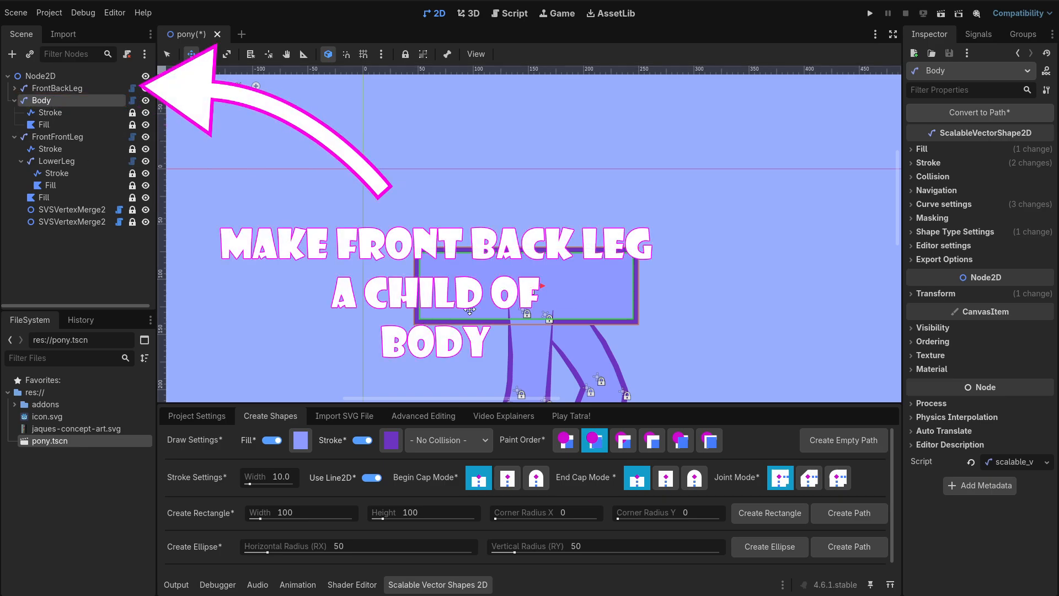
Make FrontBackLeg and FrontFrontLeg children of Body, with FrontBackLeg before Body's Stroke and Fill and FrontFrontLeg after them.
drag(53, 89, 47, 100)
double_click(53, 221)
click(42, 264)
drag(39, 223, 48, 96)
Reshape the rounded Body outline by adjusting its upper rear corner point.
click(593, 210)
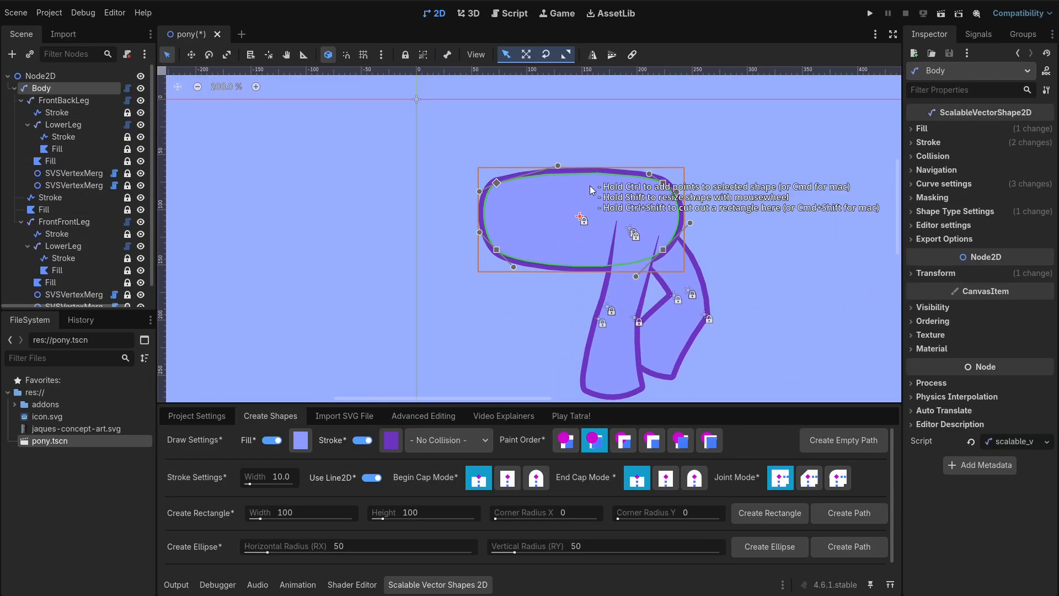
drag(505, 186, 488, 182)
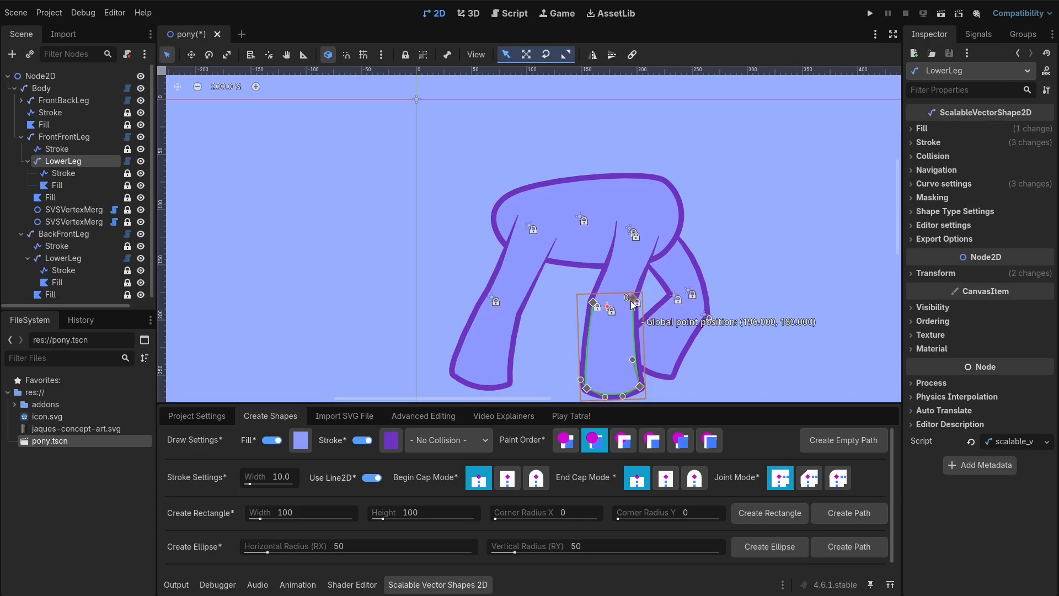
Adjust the pose of the front lower legs and add a copy of BackFrontLeg named BackBackLeg as Body's first child.
click(613, 357)
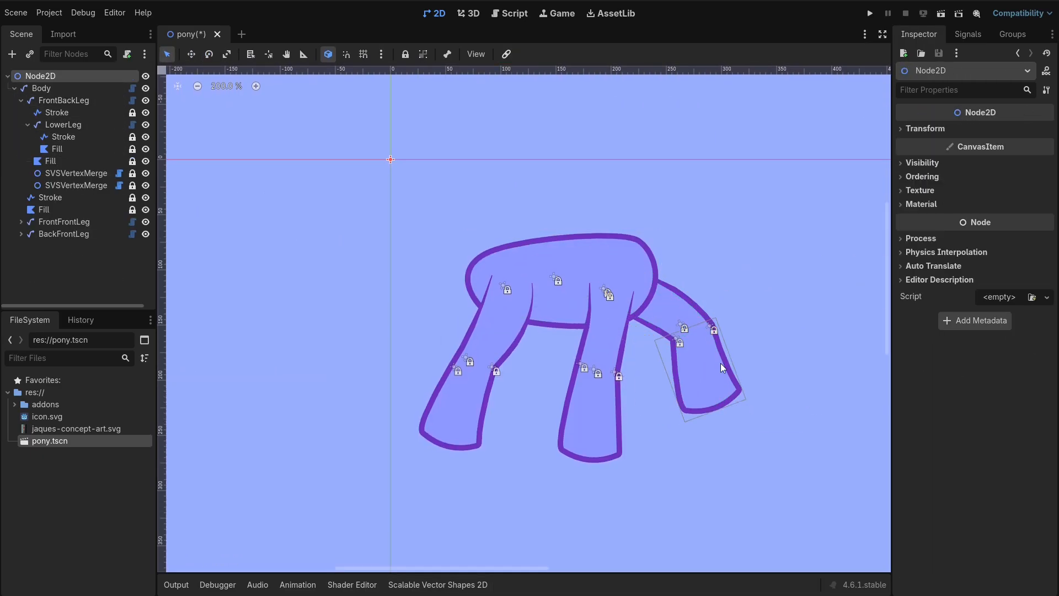
click(676, 406)
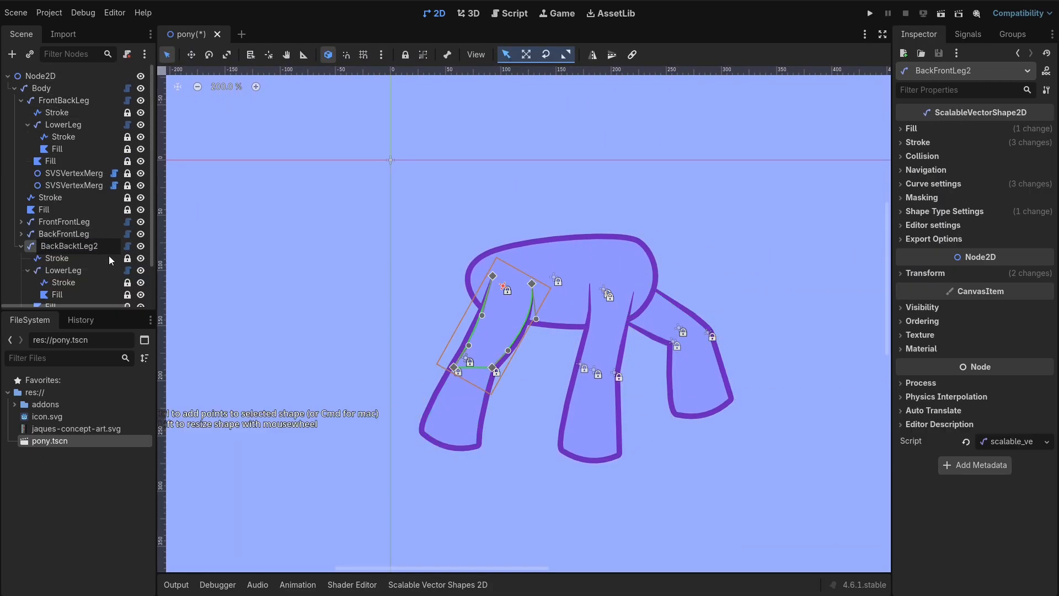
drag(476, 365, 479, 372)
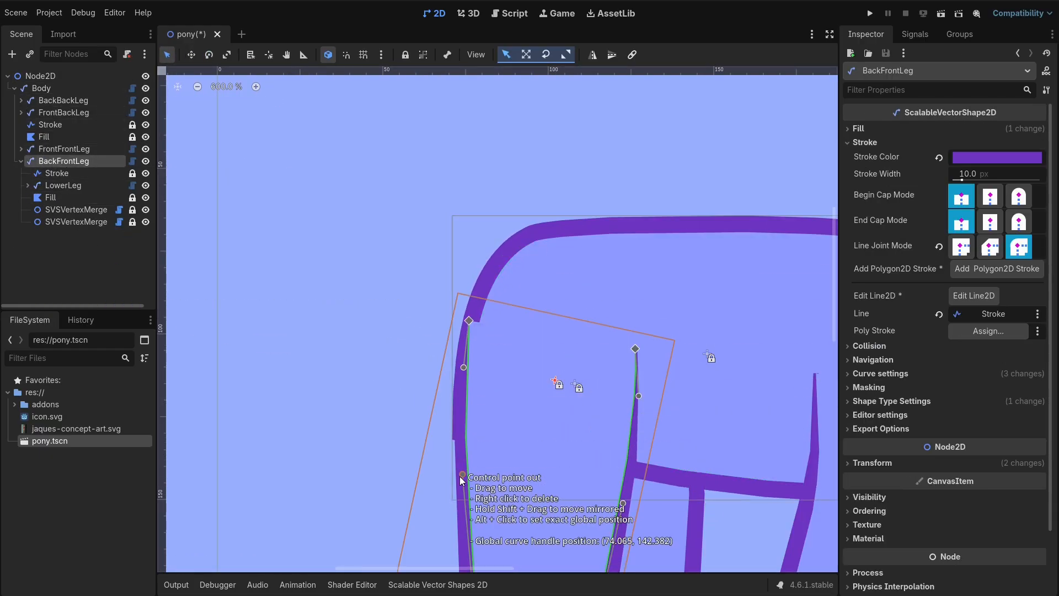
Adjust BackFrontLeg's outer top point and curve handles to follow the Body's rear outline, and merge the leg with the Body there.
drag(462, 473, 456, 466)
drag(468, 320, 482, 321)
mouse_move(482, 385)
ctrl+mouse_down()
mouse_move(485, 288)
mouse_move(467, 400)
ctrl+mouse_up()
drag(474, 319, 530, 419)
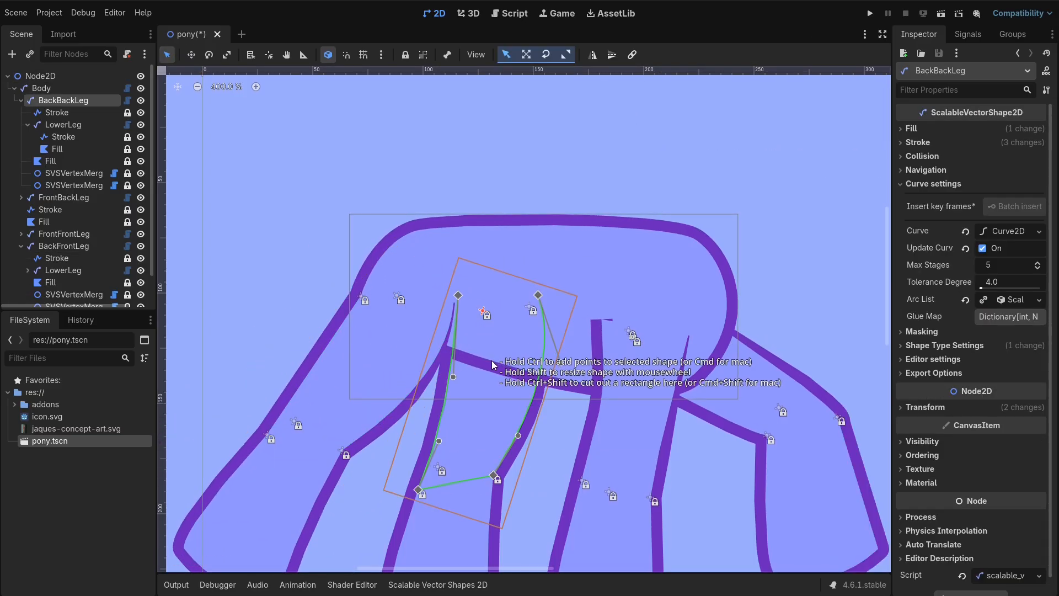
Rotate BackFrontLeg about its hip to bring its knee forward under the body.
click(492, 365)
click(353, 435)
click(294, 508)
key(e)
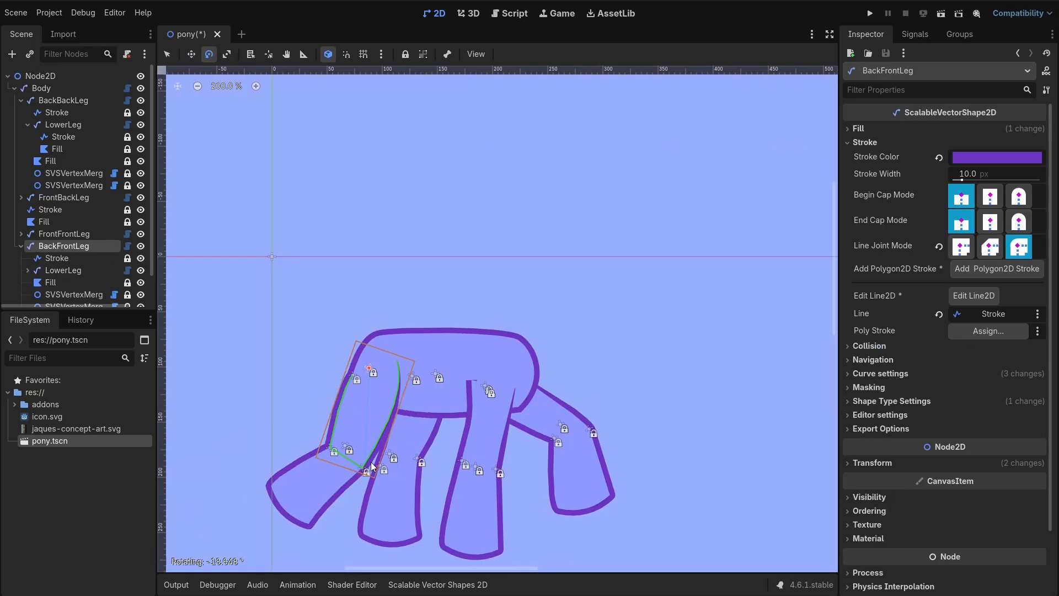
drag(358, 466, 385, 466)
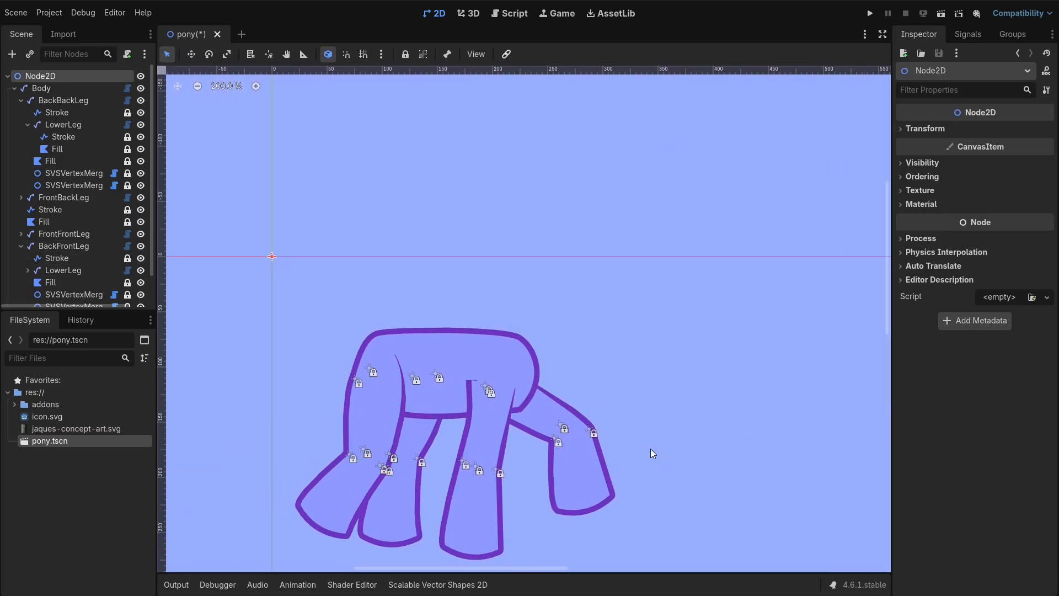
Taper the untapered end of FrontFrontLeg's stroke by lowering the last point of the Stroke node's Width Curve.
click(467, 434)
scroll(469, 422, up, 2)
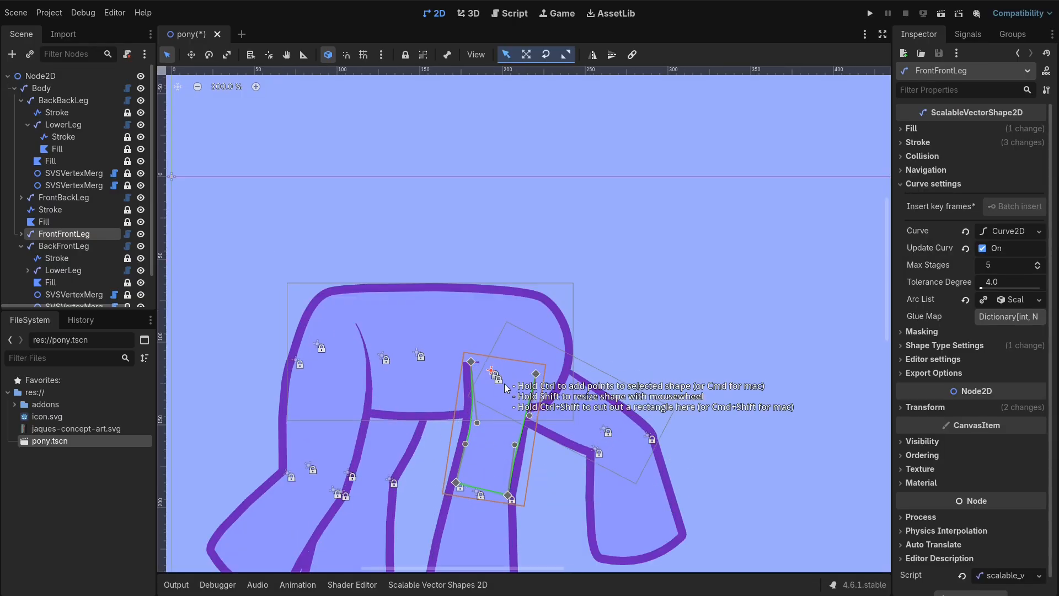
scroll(504, 389, up, 2)
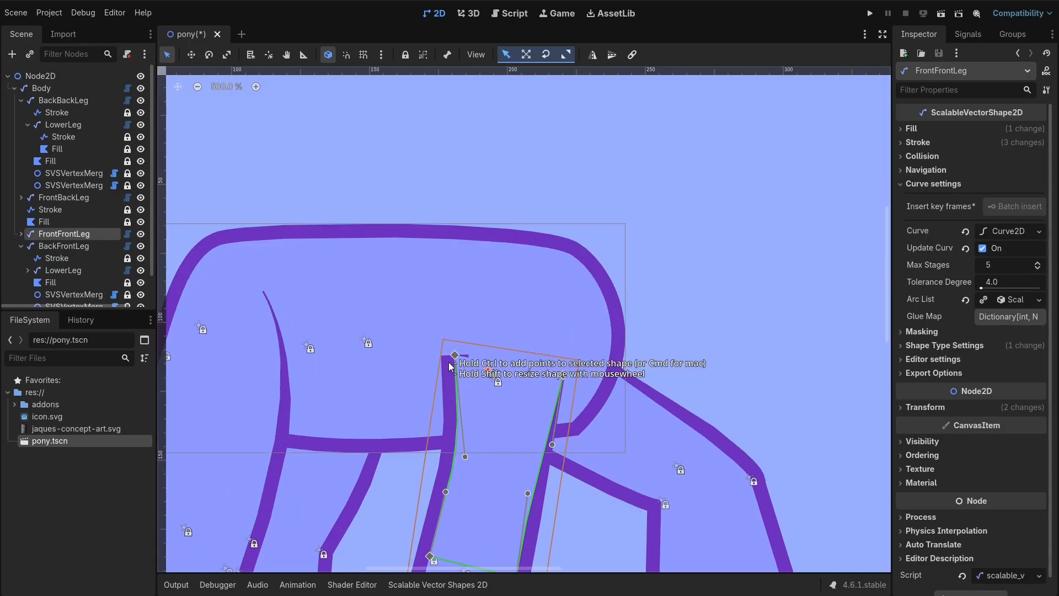
scroll(377, 405, down, 2)
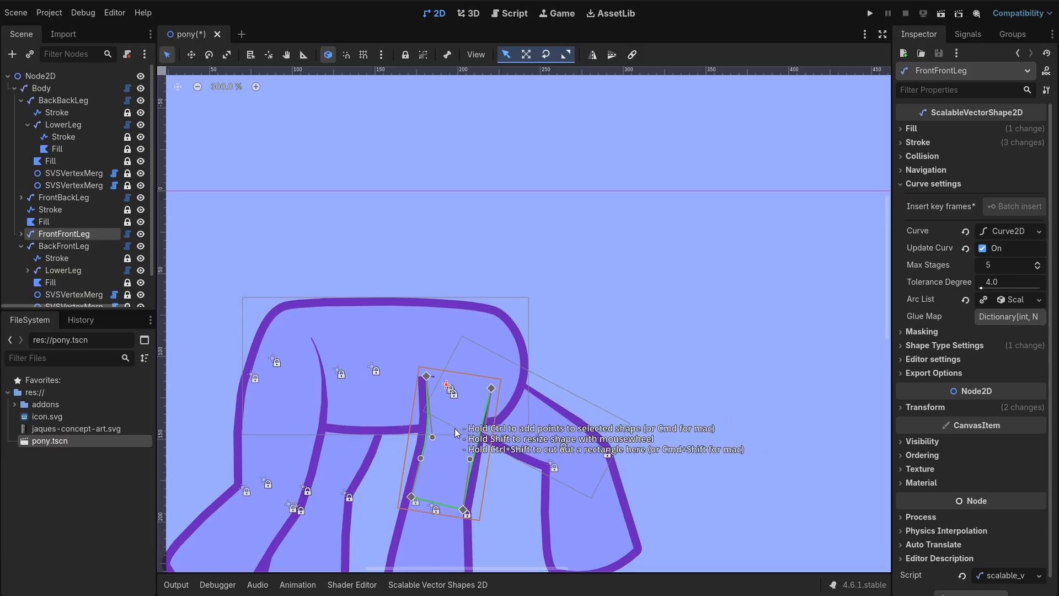
click(21, 234)
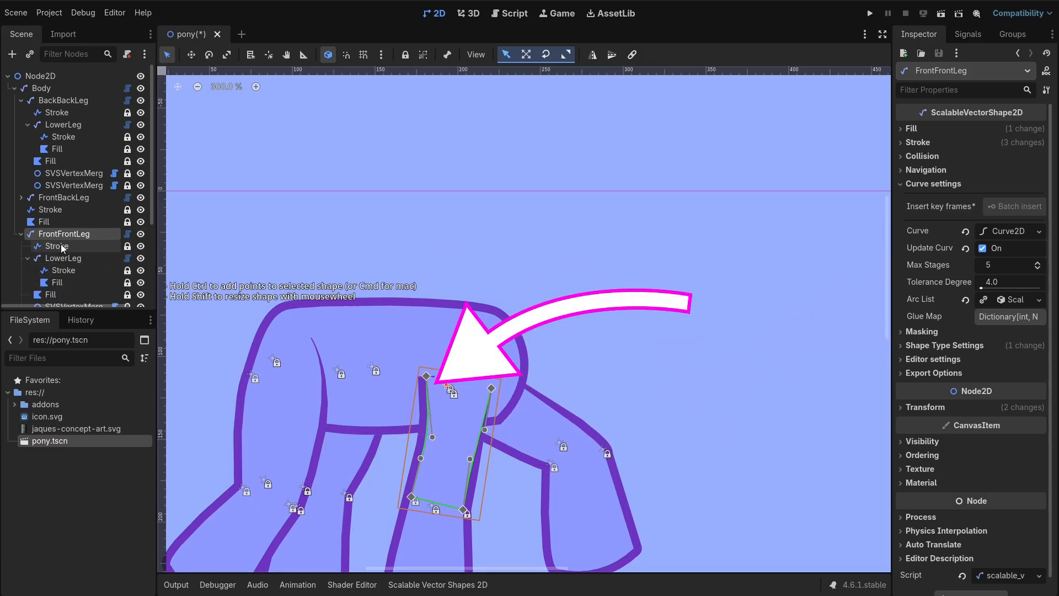
click(57, 246)
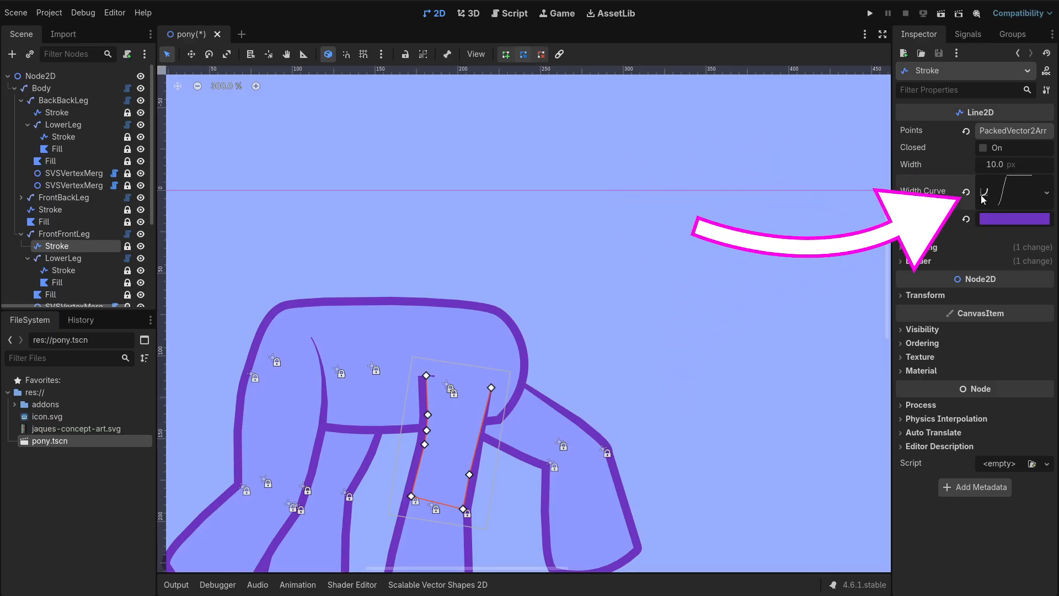
click(1037, 177)
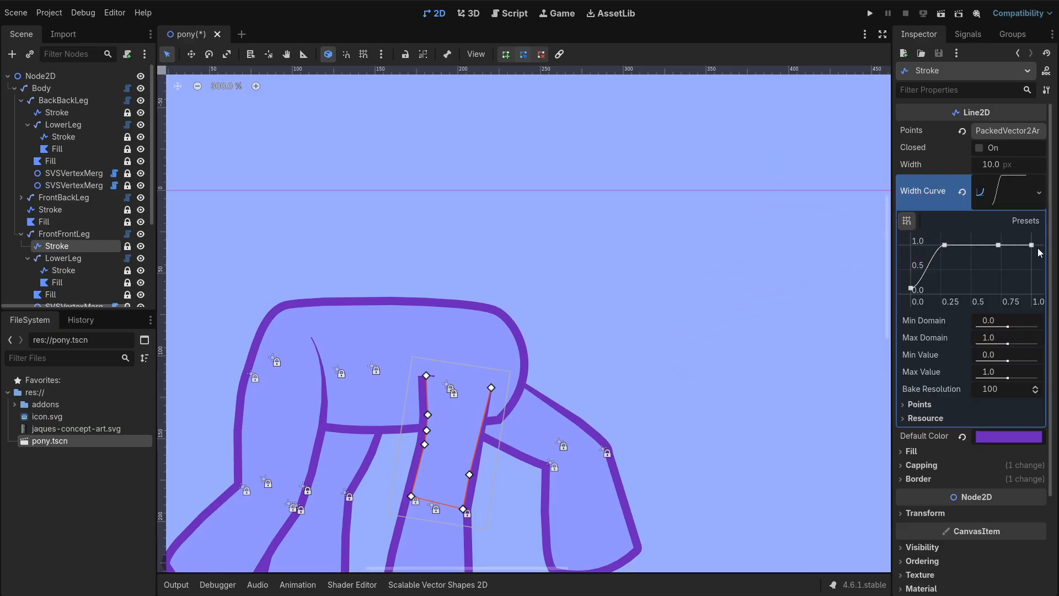
click(671, 315)
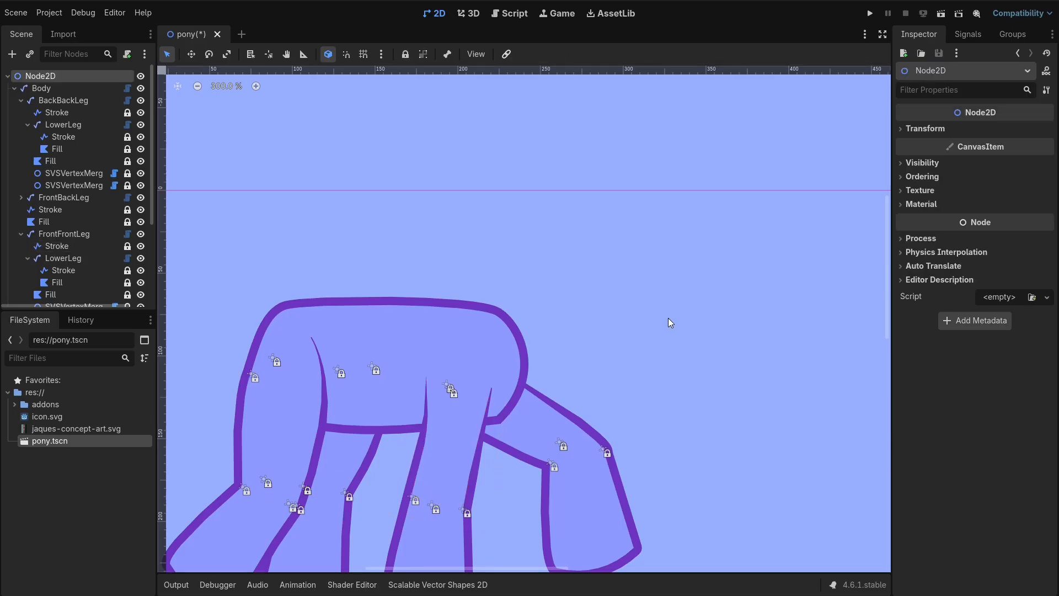
Try rotating the front leg parts to test their joints.
key(e)
drag(448, 430, 428, 491)
key(q)
scroll(606, 419, down, 3)
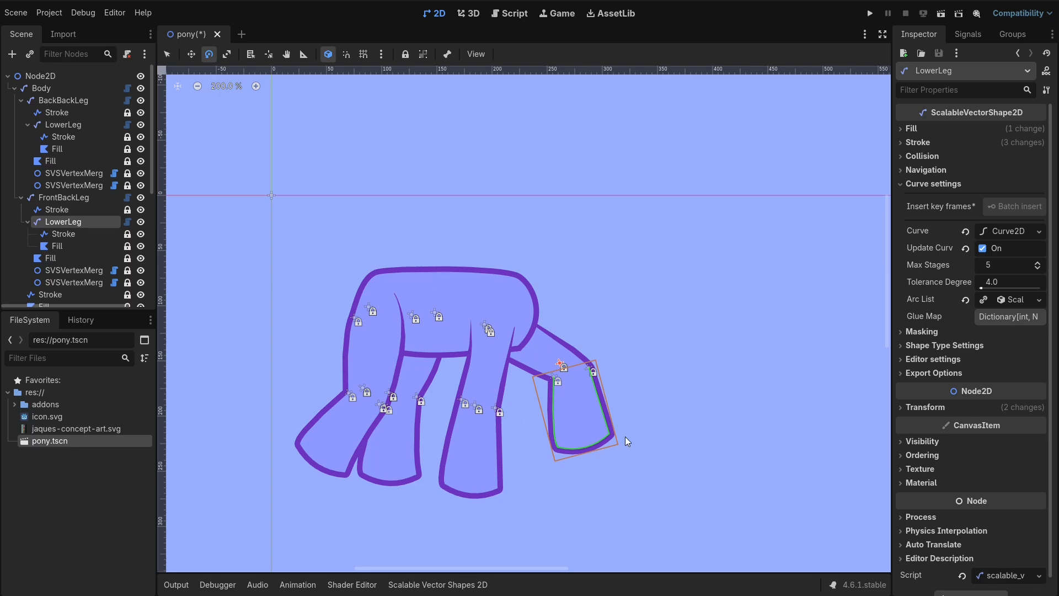
click(660, 362)
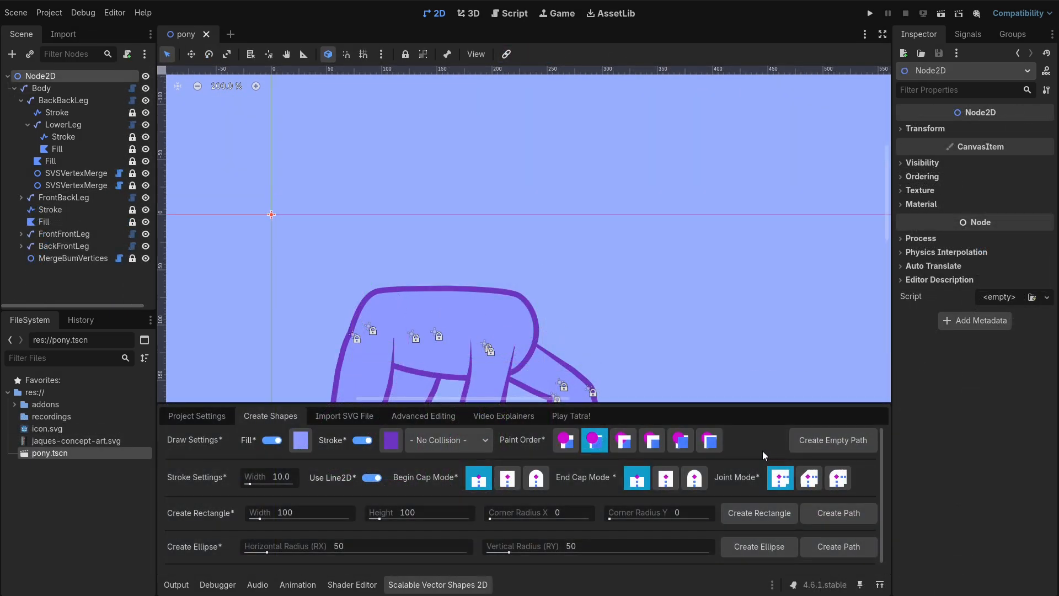
Create a 100 by 100 rectangle path, set its pivot on the bottom edge, and move it over the Body's front end.
click(773, 510)
click(857, 512)
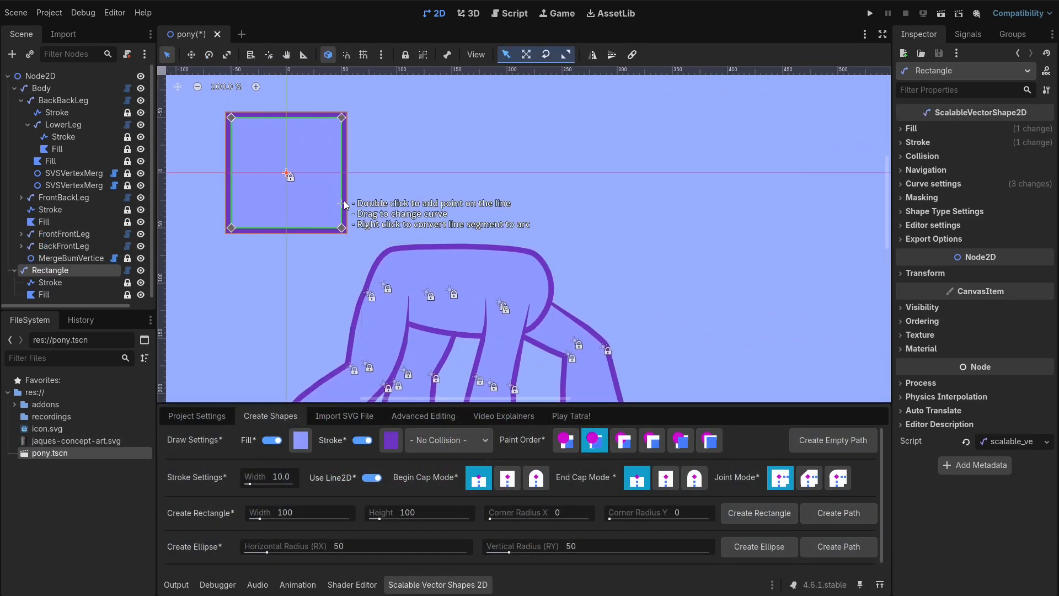
key(v)
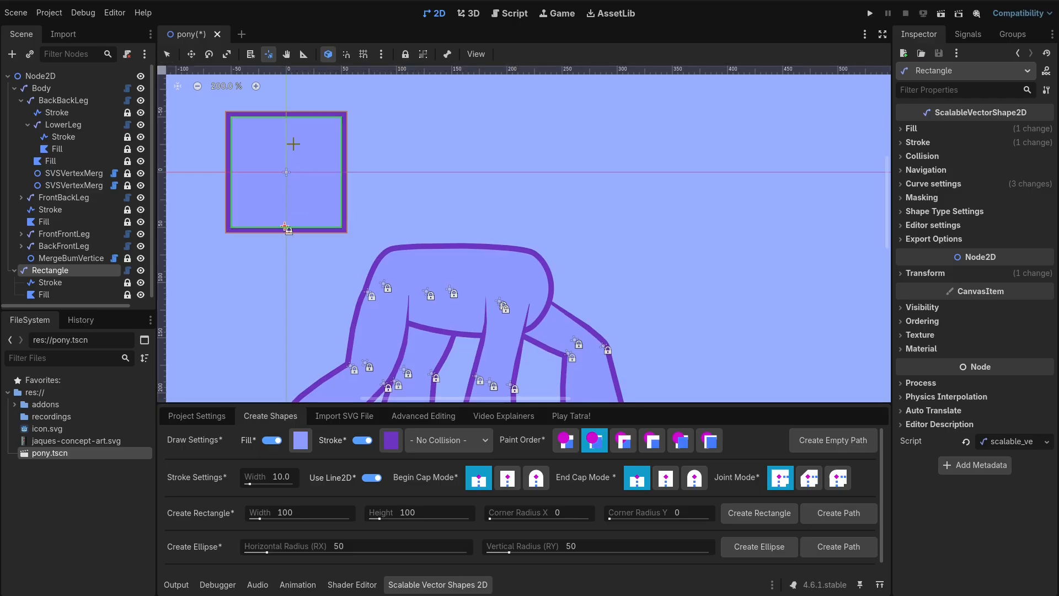
key(w)
drag(317, 169, 568, 213)
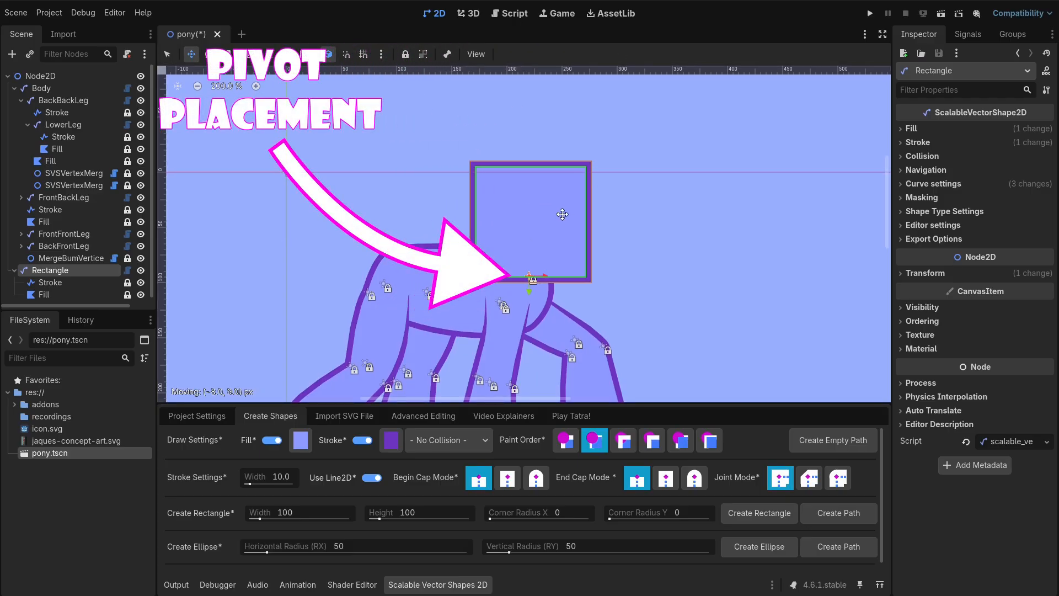
Break the rectangle's loop at its upper-left point to open the left edge, and set the pivot at that edge's midpoint.
key(q)
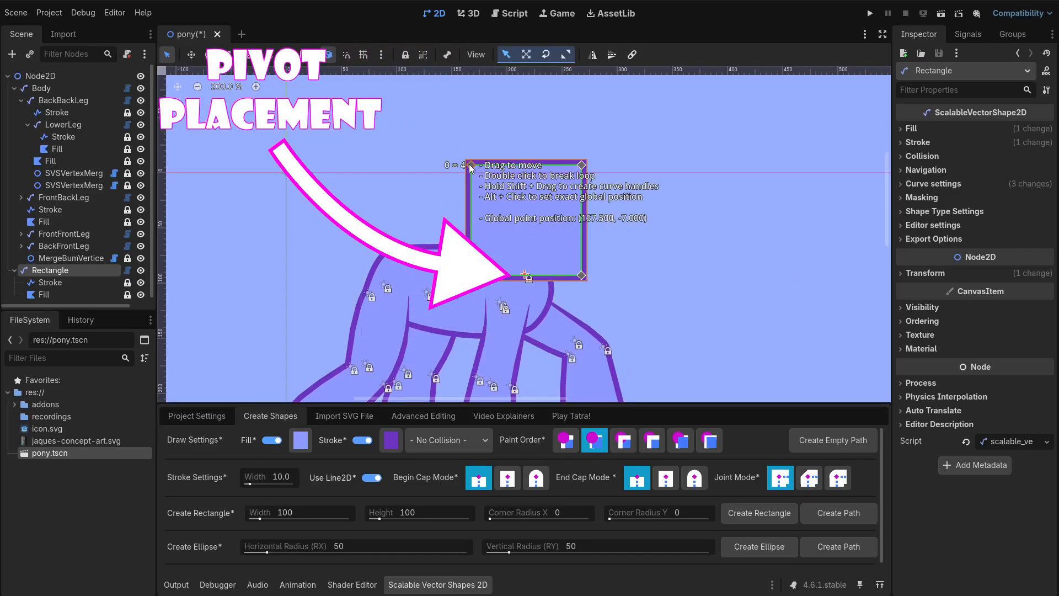
key(v)
click(474, 212)
Rotate the rectangle counterclockwise so its open edge faces down, and move that edge onto the upper front of the Body.
key(e)
drag(546, 90, 584, 123)
key(w)
drag(495, 196, 556, 246)
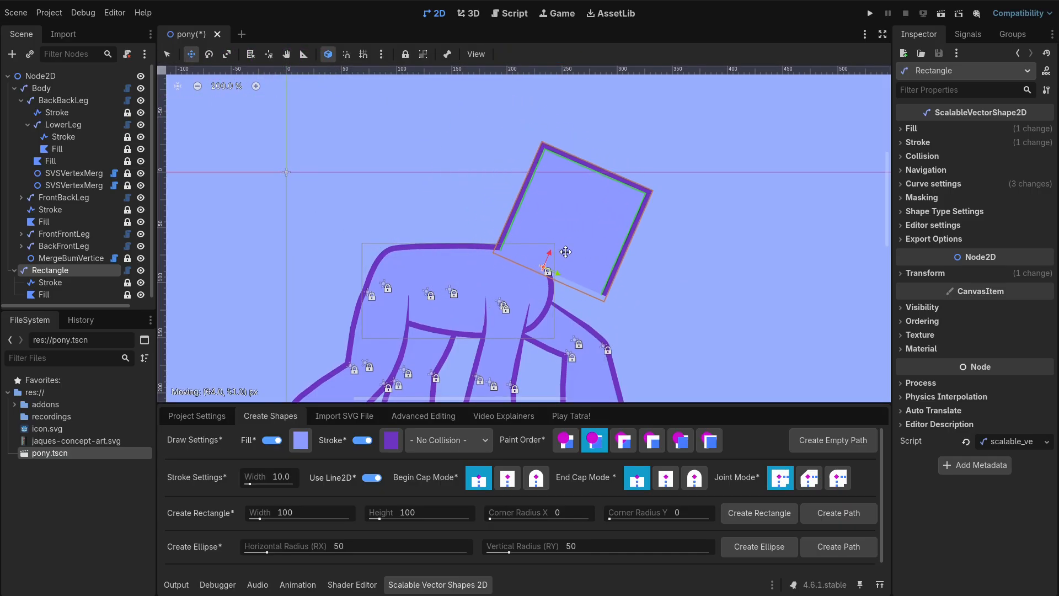
Undo the rectangle's last rotation and move, and place it upright over the Body's front end.
key(ctrl+z)
key(ctrl+z)
drag(555, 240, 608, 234)
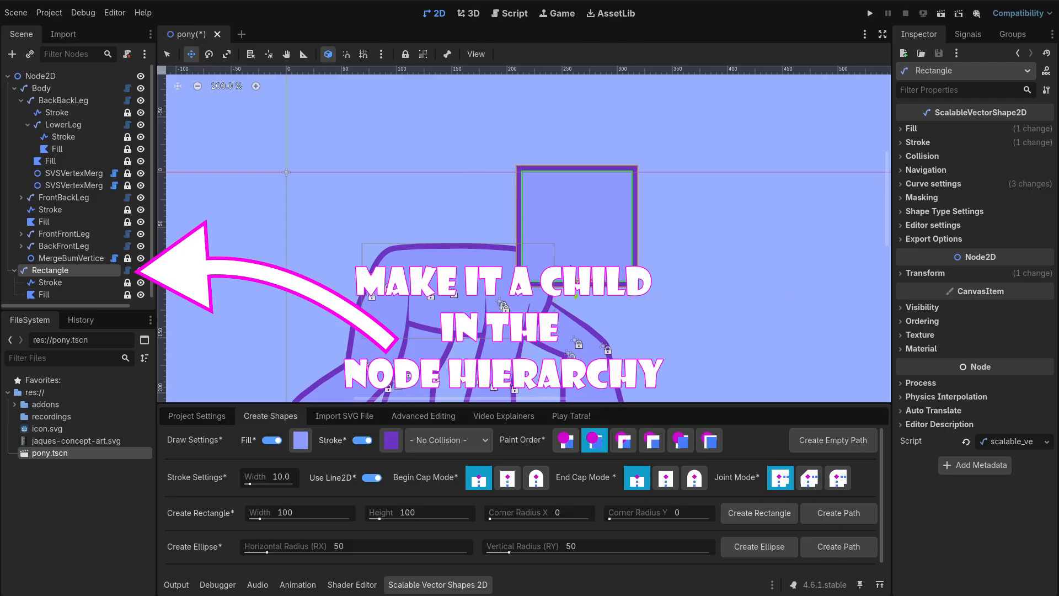
key(q)
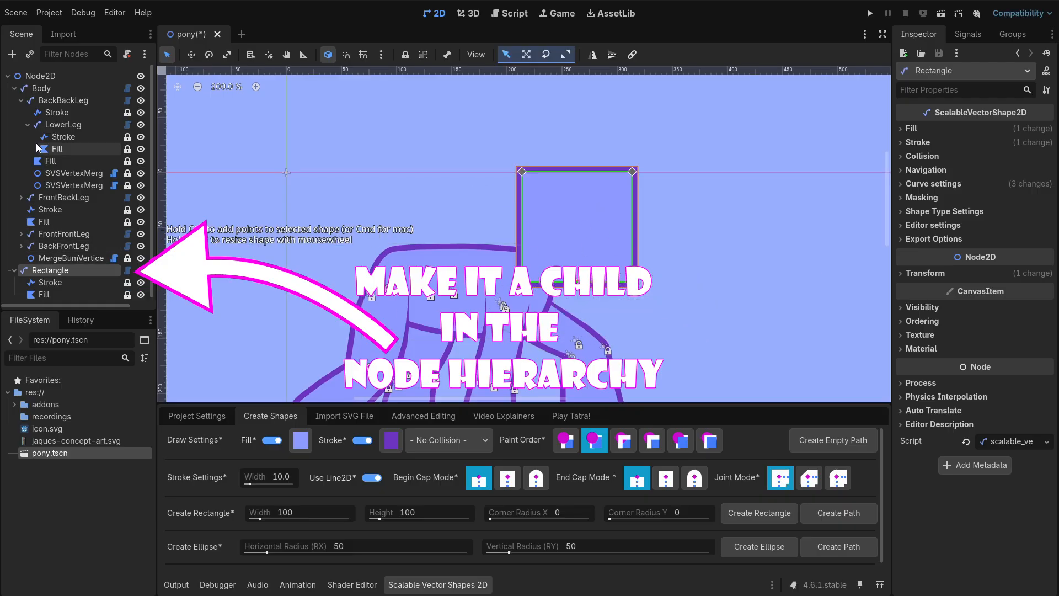
Make the rectangle a child of Body between Body's Stroke and Fill, and rename it Neck.
click(21, 100)
mouse_move(33, 198)
mouse_down()
mouse_move(54, 171)
mouse_move(55, 131)
mouse_up()
text(Neck)
key(Return)
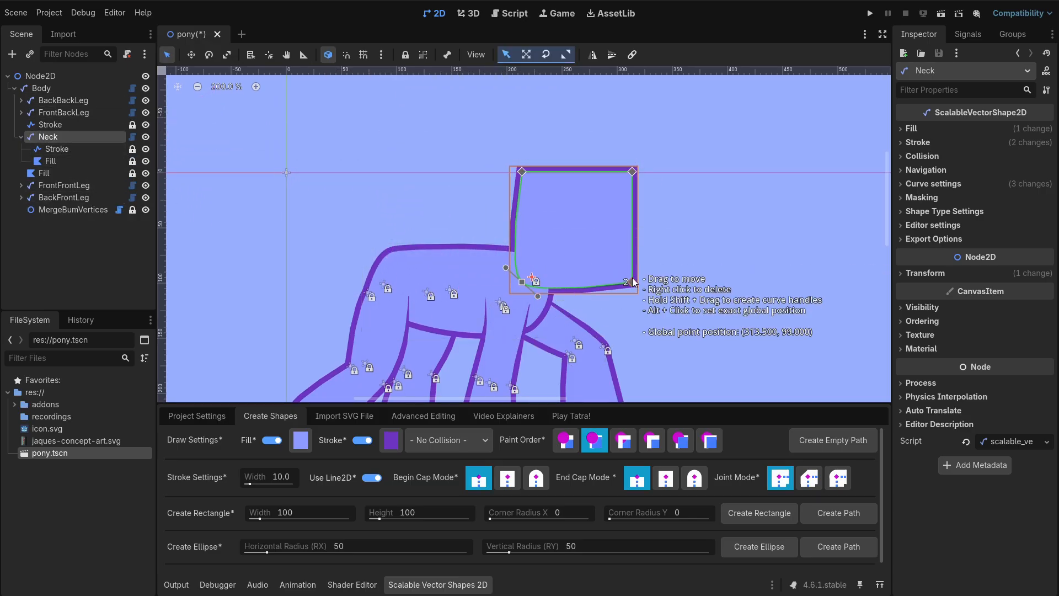
Try narrowing the Neck by pulling its corner points inward, and undo these edits.
drag(634, 281, 583, 233)
drag(521, 171, 523, 204)
drag(591, 225, 589, 208)
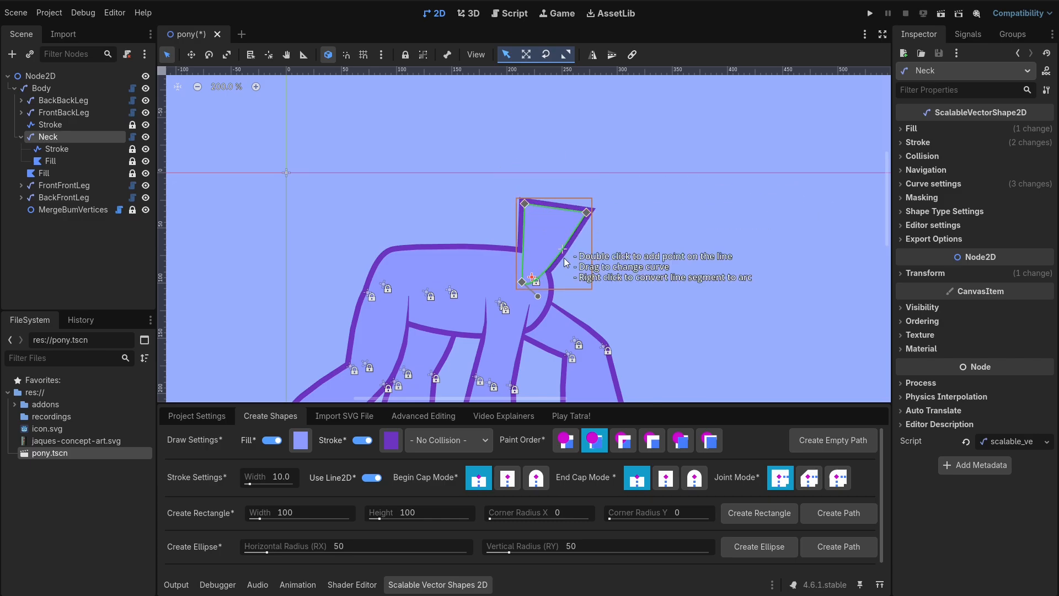
key(ctrl+z)
key(ctrl+z)
key(ctrl+z)
key(ctrl+z)
key(ctrl+z)
Move the Neck's two lower corner points toward the Body outline at the shoulder and chest.
drag(522, 282, 509, 251)
drag(632, 281, 650, 316)
ctrl+scroll(551, 290, up, 2)
key(ctrl+z)
Rework the Body's outline points beneath the Neck so they line up with the Neck's two lower corners.
scroll(550, 291, up, 4)
click(552, 288)
right_click(543, 284)
drag(515, 265, 473, 257)
middle_drag(543, 400, 495, 328)
double_click(473, 248)
click(608, 238)
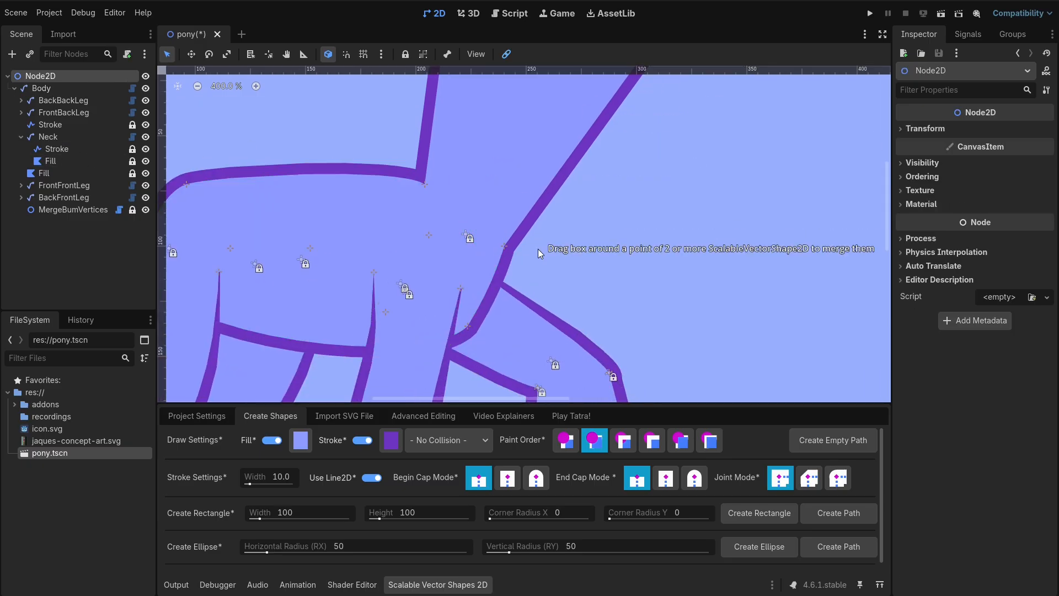
Merge each of the Neck's two lower corner points with the matching Body point.
drag(491, 222, 490, 219)
click(566, 141)
shift+drag(427, 182, 456, 190)
click(441, 195)
Try rotating the Neck to test its joints with the Body, and undo the last changes.
click(550, 114)
middle_drag(549, 113, 547, 233)
scroll(524, 226, down, 2)
key(e)
mouse_move(520, 213)
mouse_down()
mouse_move(462, 200)
mouse_move(505, 207)
mouse_up()
scroll(505, 301, up, 1)
drag(585, 131, 482, 169)
drag(480, 259, 504, 257)
drag(428, 200, 440, 192)
key(ctrl+z)
key(ctrl+z)
key(ctrl+z)
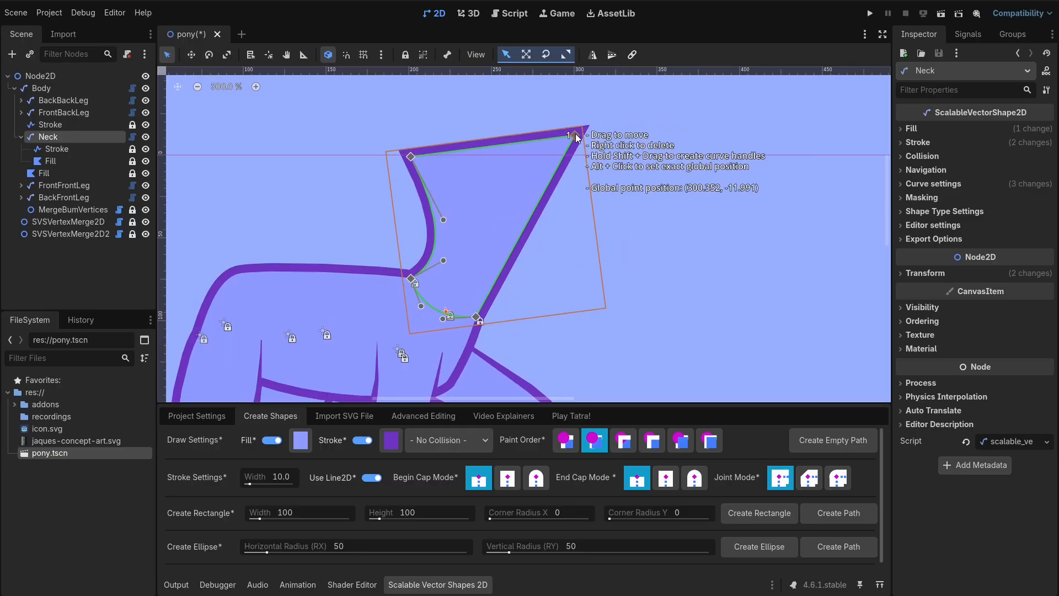
Narrow the Neck by moving its upper front corner inward, curve its top edge, and give its stroke round joints.
drag(576, 135, 515, 182)
scroll(505, 227, down, 3)
scroll(488, 160, up, 3)
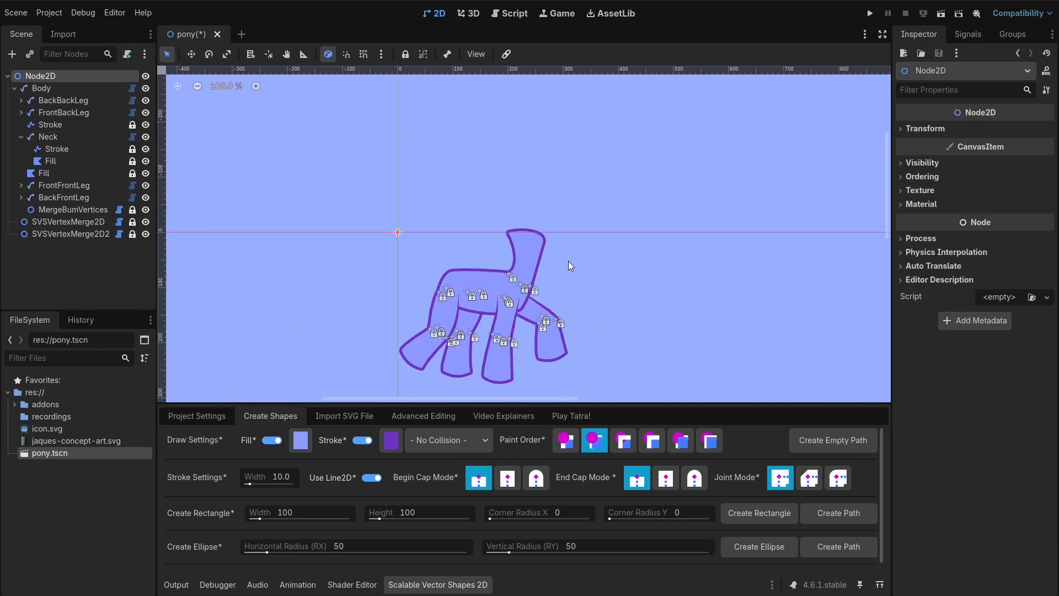
Try rotating the Neck and adjust the Body's curve handle where the Neck's back edge joins it.
scroll(514, 298, up, 4)
click(514, 299)
click(509, 325)
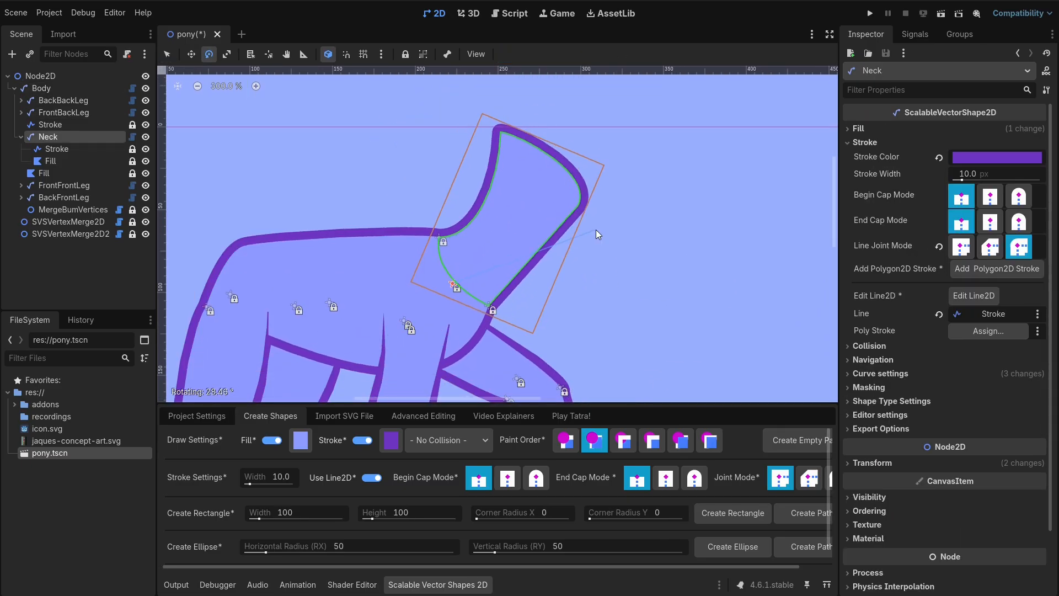
click(354, 254)
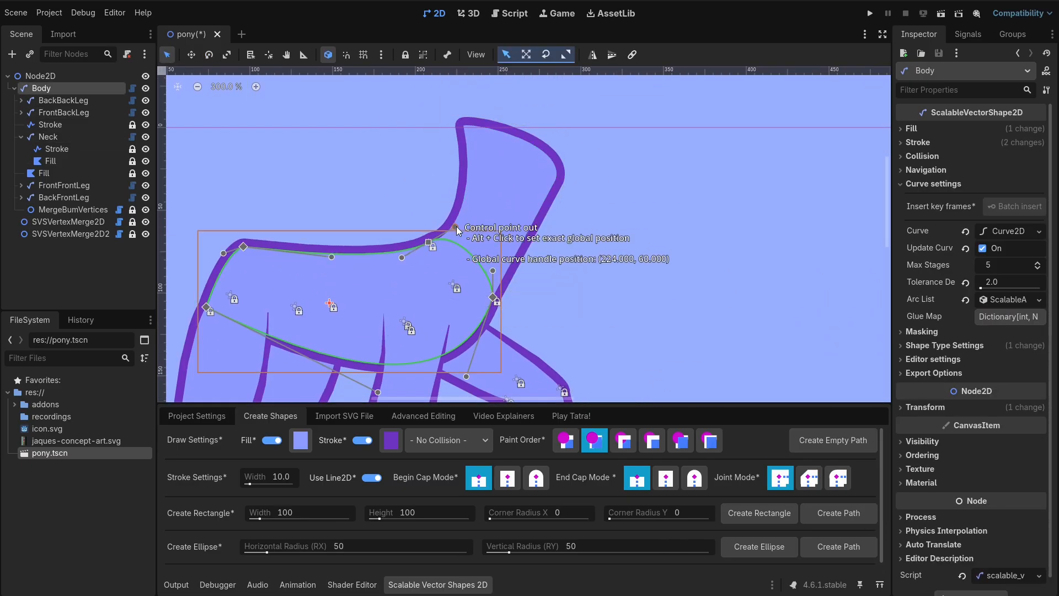
click(463, 207)
key(e)
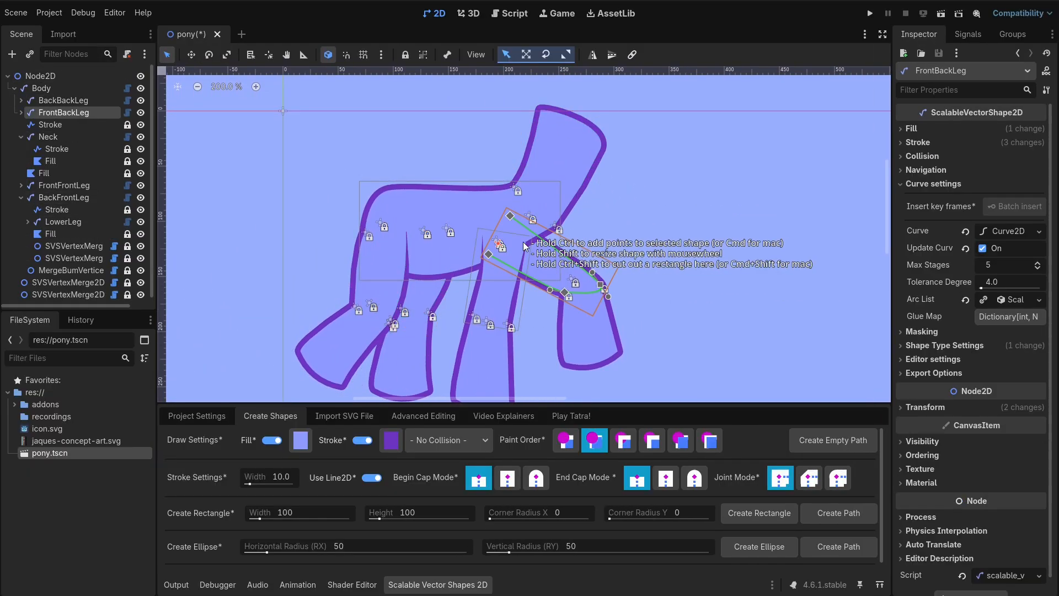
click(368, 257)
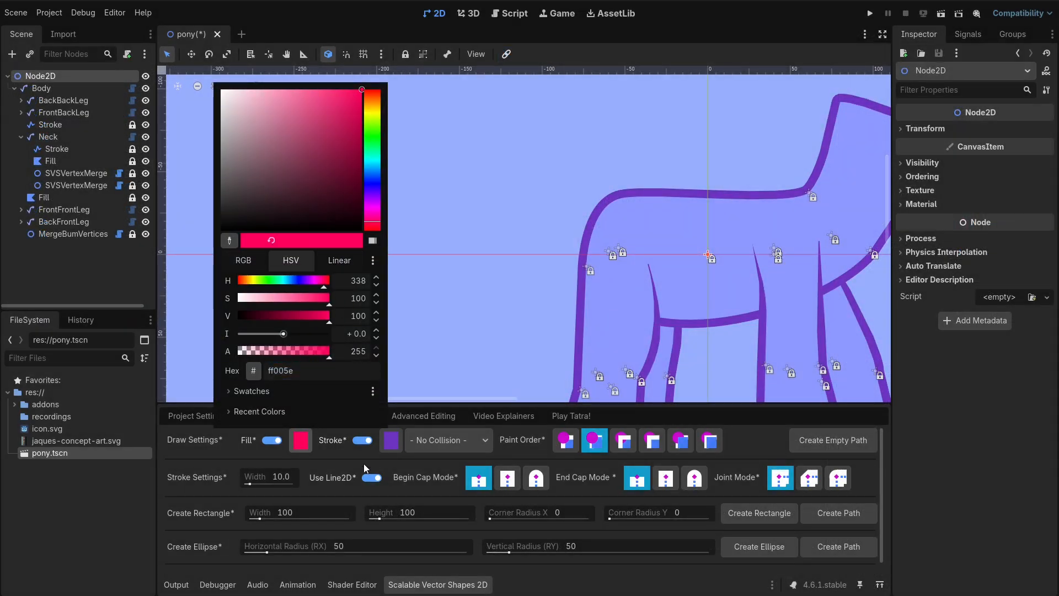
Set the fill colour for new shapes to ff005e and the stroke colour to a darker shade of that pink.
click(367, 463)
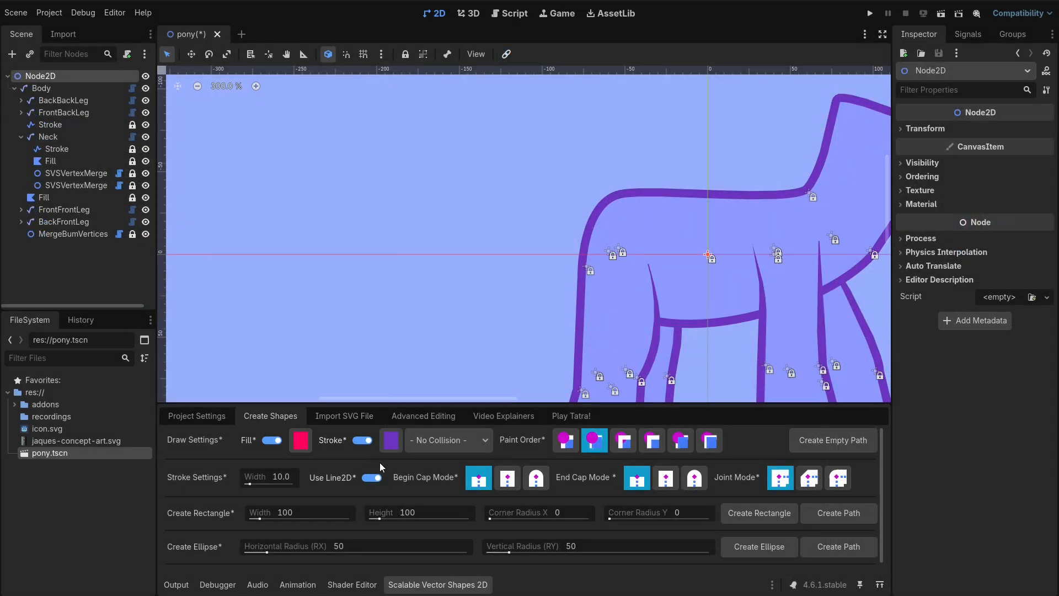
click(391, 440)
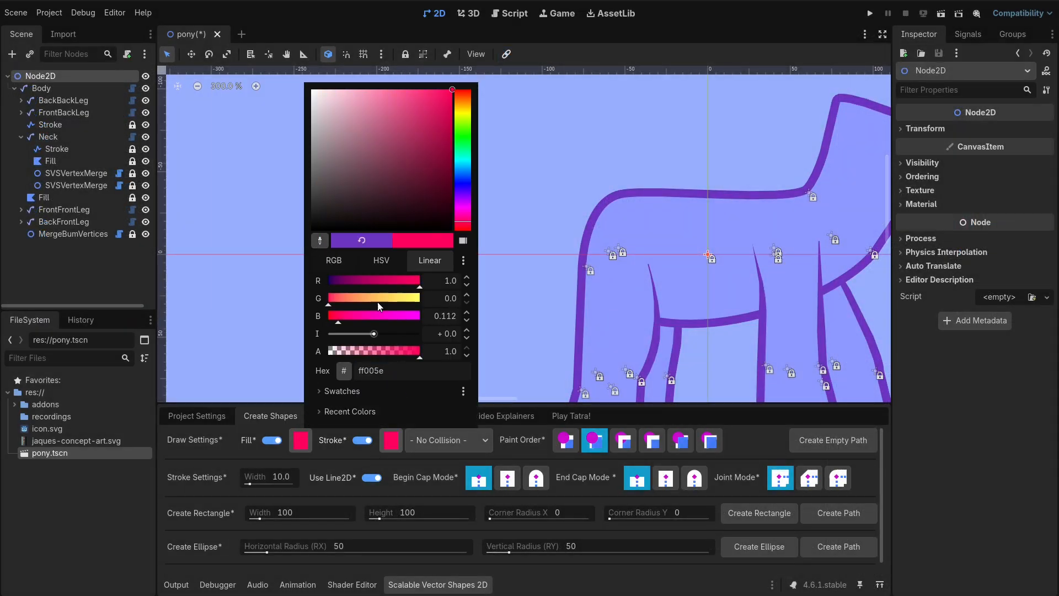
drag(419, 321, 380, 319)
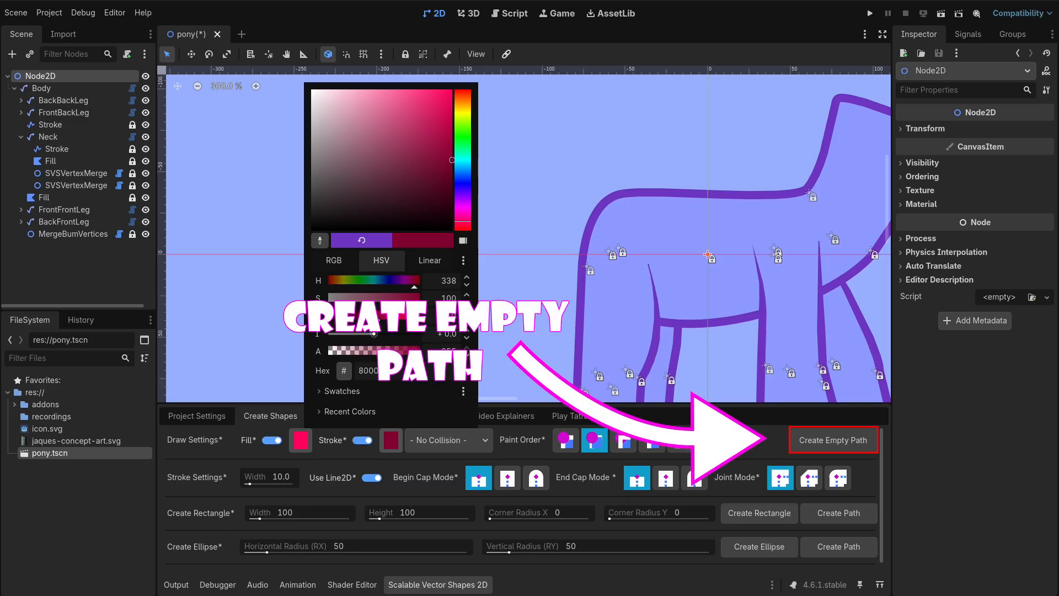
click(346, 465)
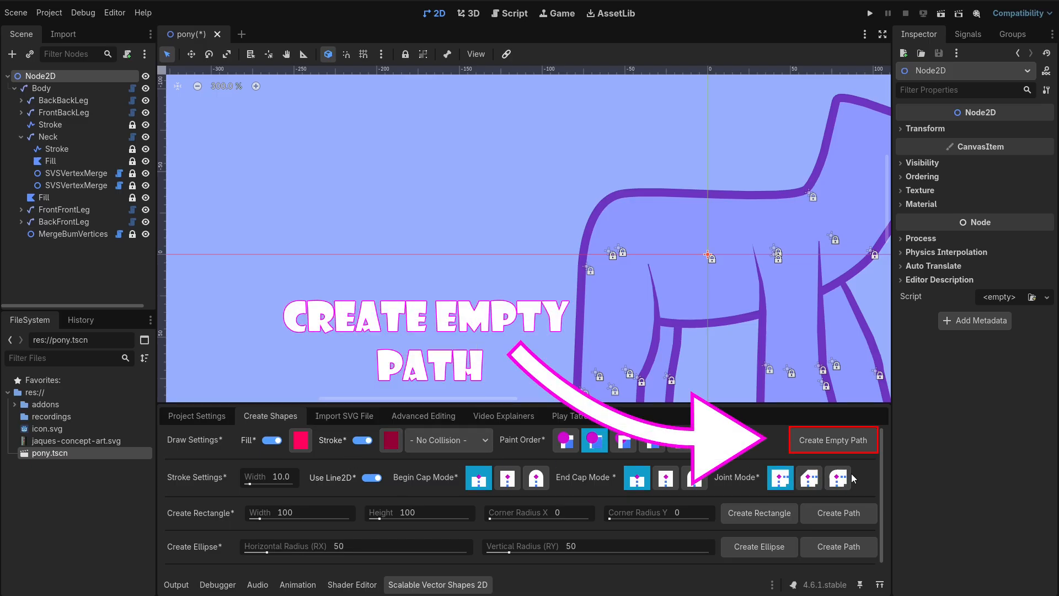
Create an empty path, move it above Body in the node hierarchy, and rename it Tail.
click(832, 440)
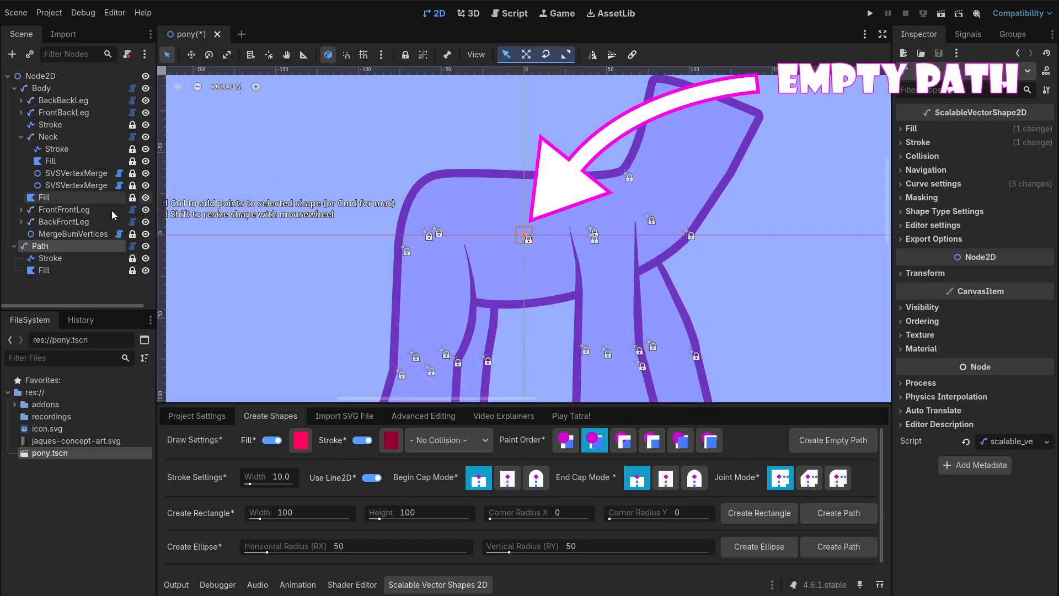
drag(40, 246, 54, 83)
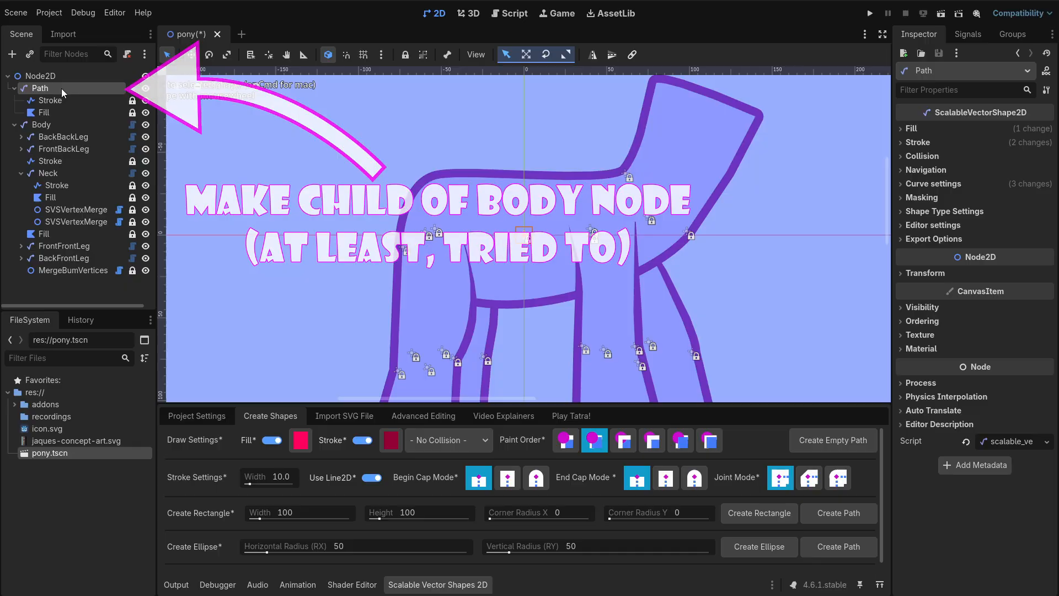
double_click(66, 89)
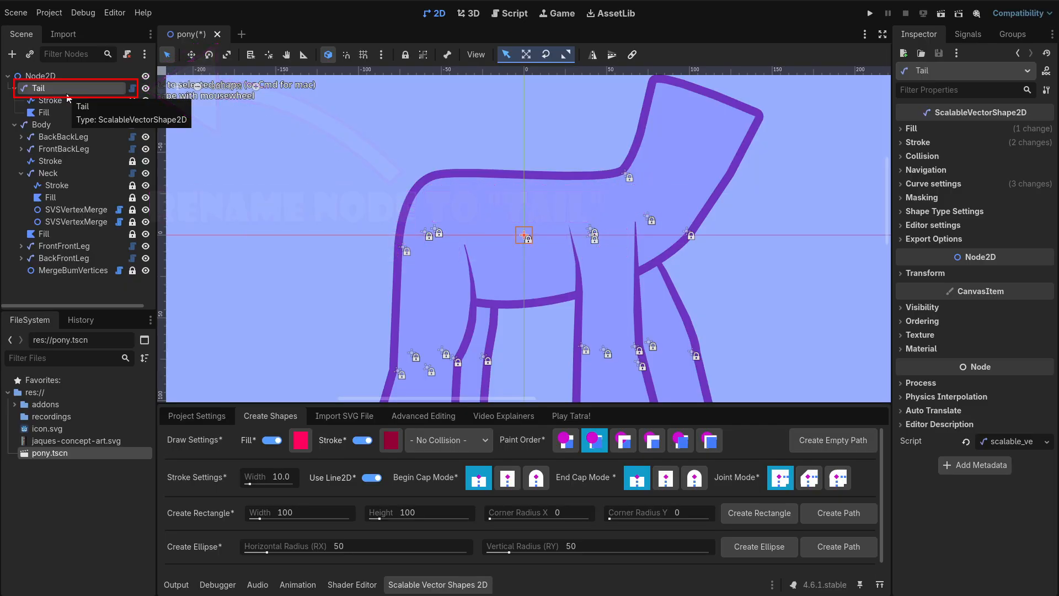
Move the empty Tail path onto the Body's rump to set its pivot there.
key(w)
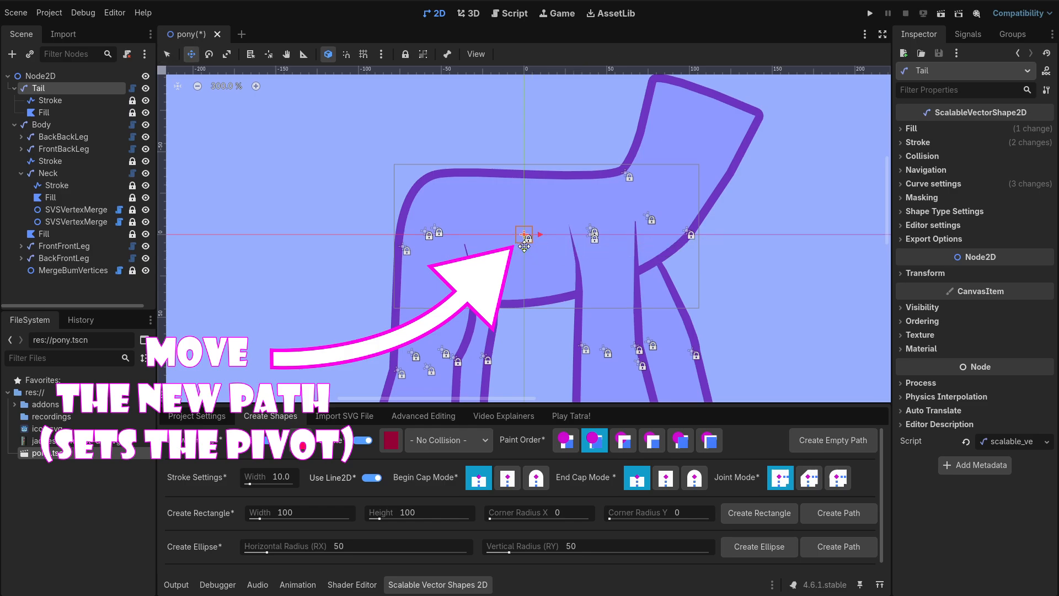
drag(524, 246, 419, 228)
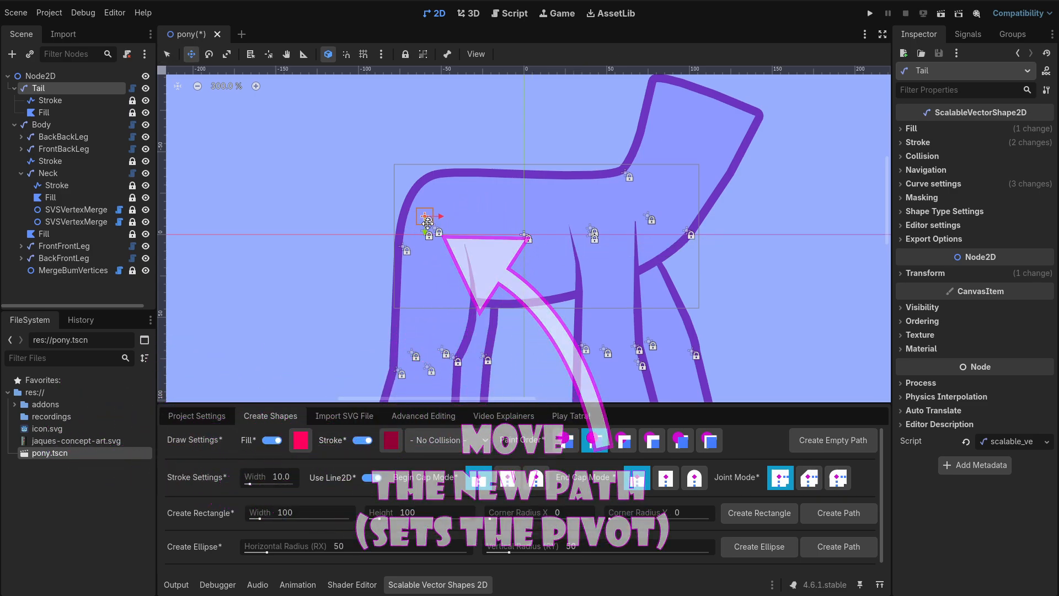
key(q)
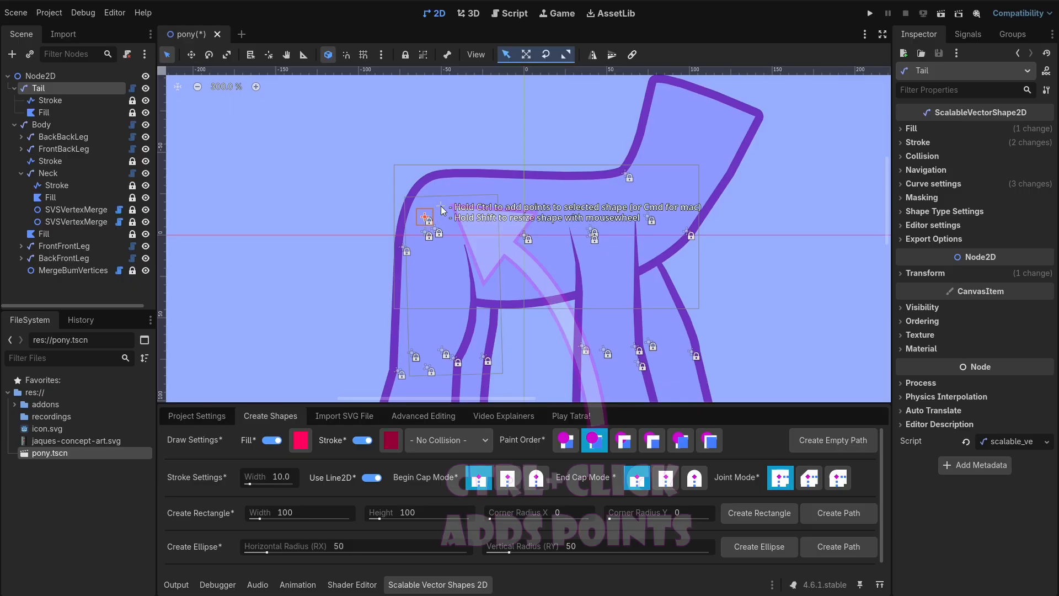
Outline the Tail with points extending behind the Body's rump, and place its node after FrontBackLeg inside Body.
ctrl+click(445, 195)
ctrl+click(319, 149)
ctrl+click(246, 228)
ctrl+click(266, 335)
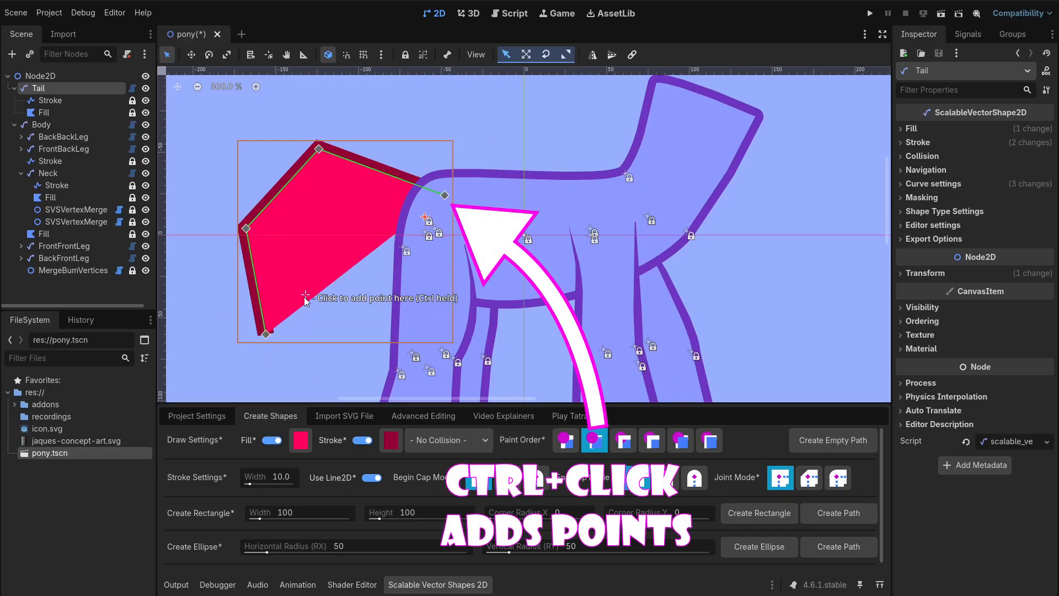
ctrl+click(312, 227)
ctrl+click(398, 254)
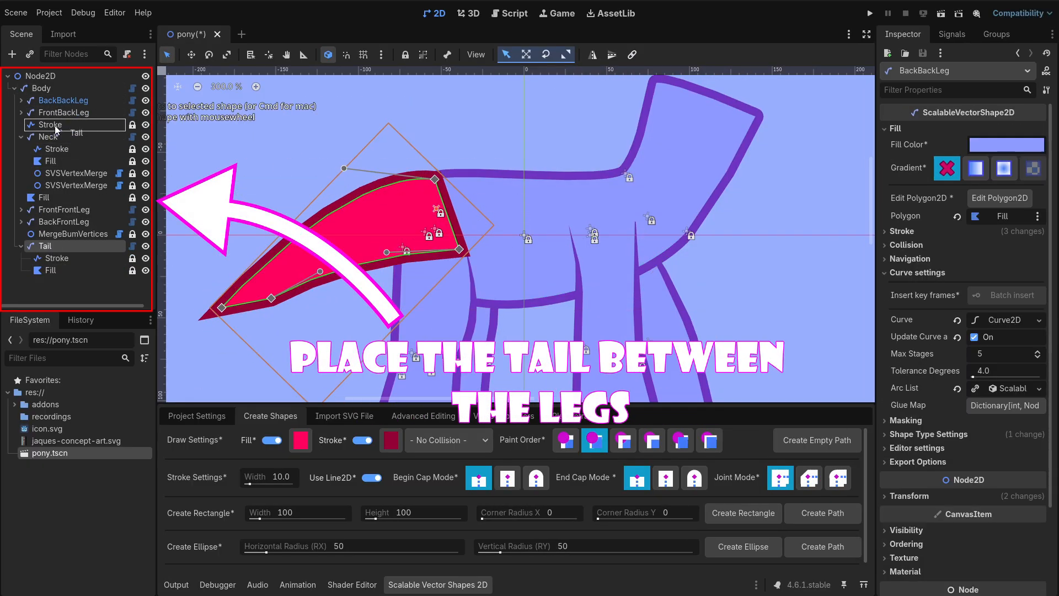
drag(56, 129, 61, 192)
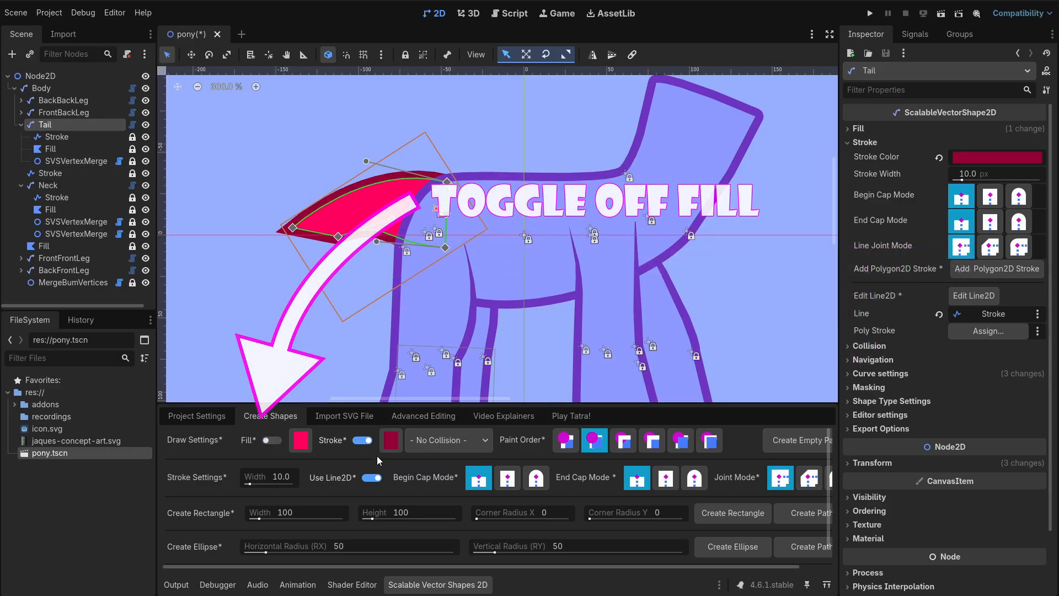
Turn off the fill and set the stroke width to 4 px for new shapes.
click(279, 477)
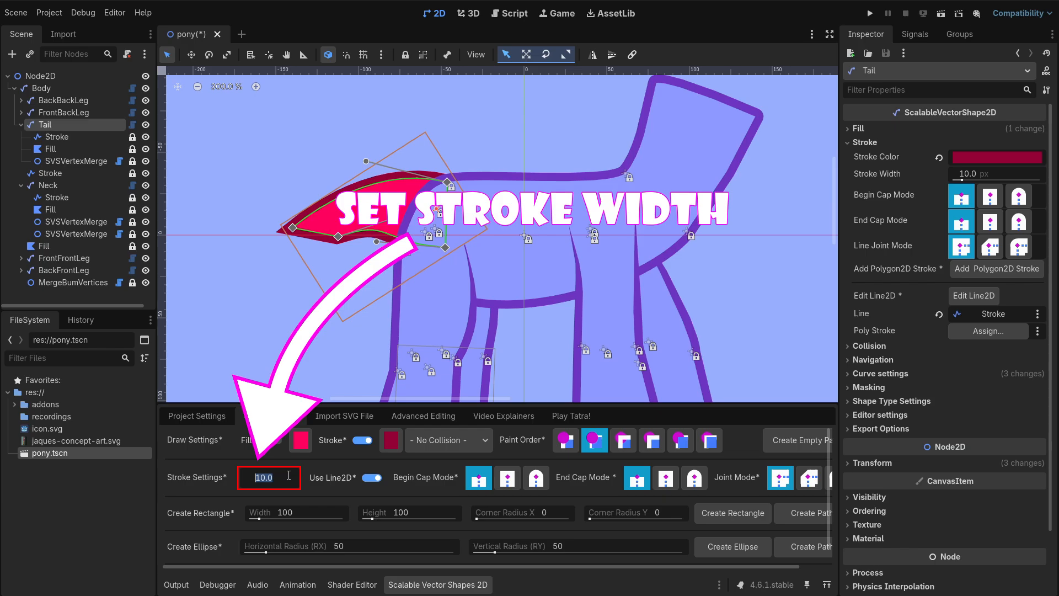
text(4)
key(Return)
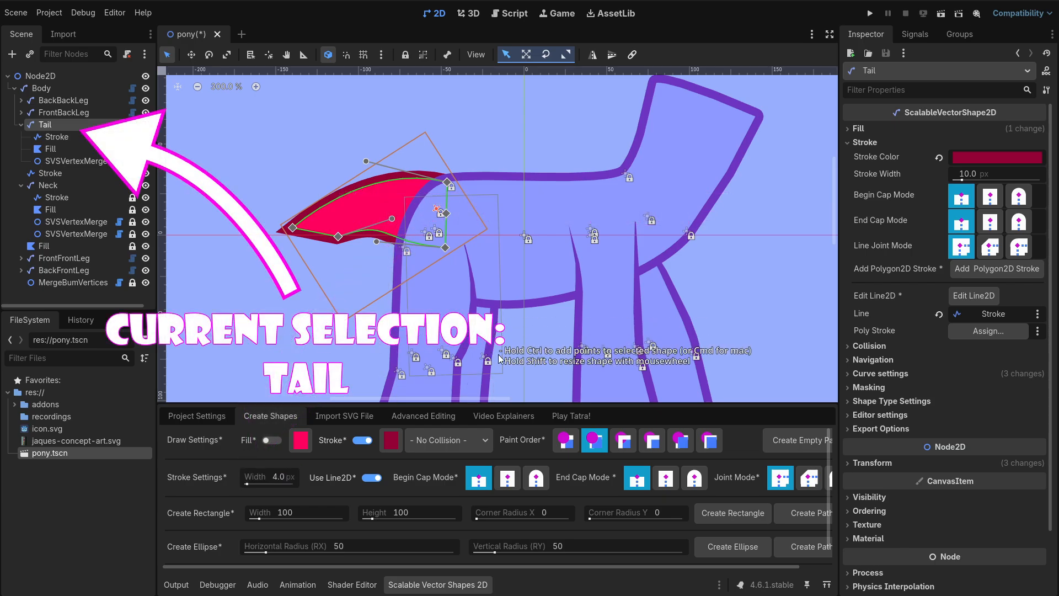
Create an empty path inside Tail and draw a curved hair line along the Tail's middle.
click(790, 441)
ctrl+scroll(486, 231, up, 1)
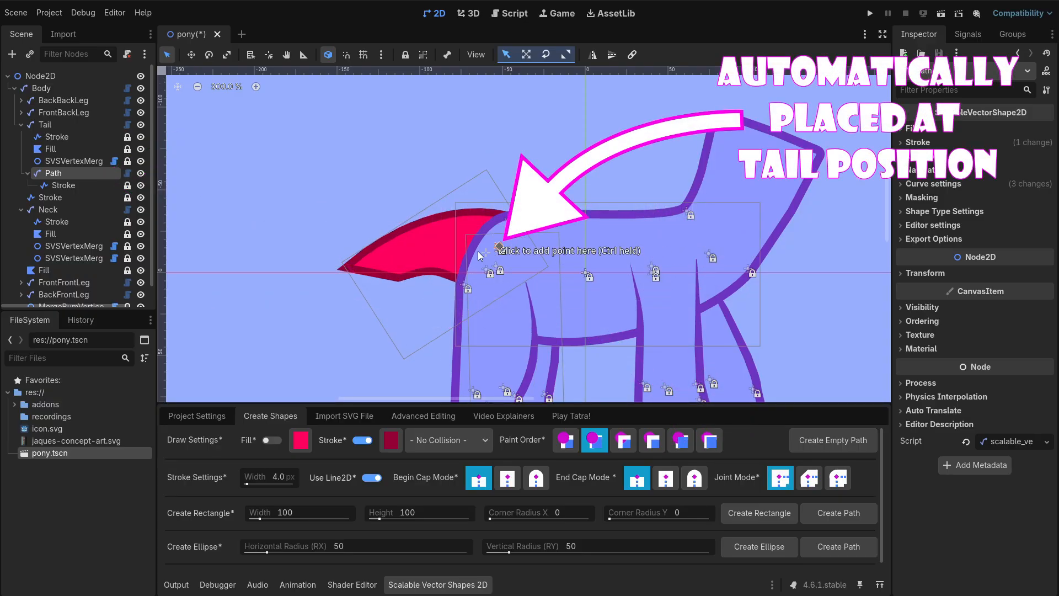
click(387, 254)
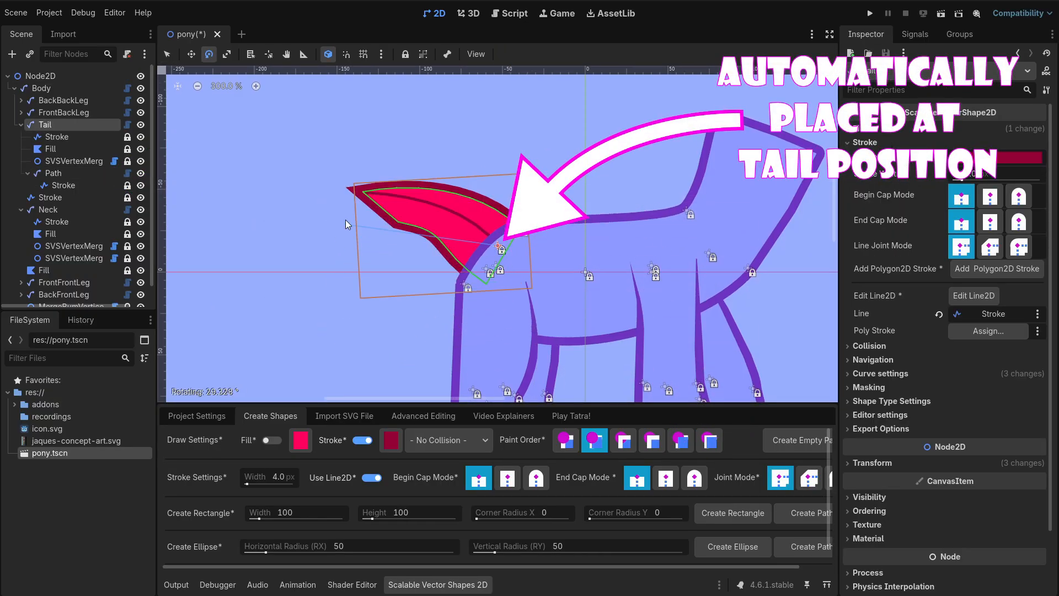
Pull the Tail's tip farther out and merge the hair line's end with the tip point.
drag(359, 268, 351, 274)
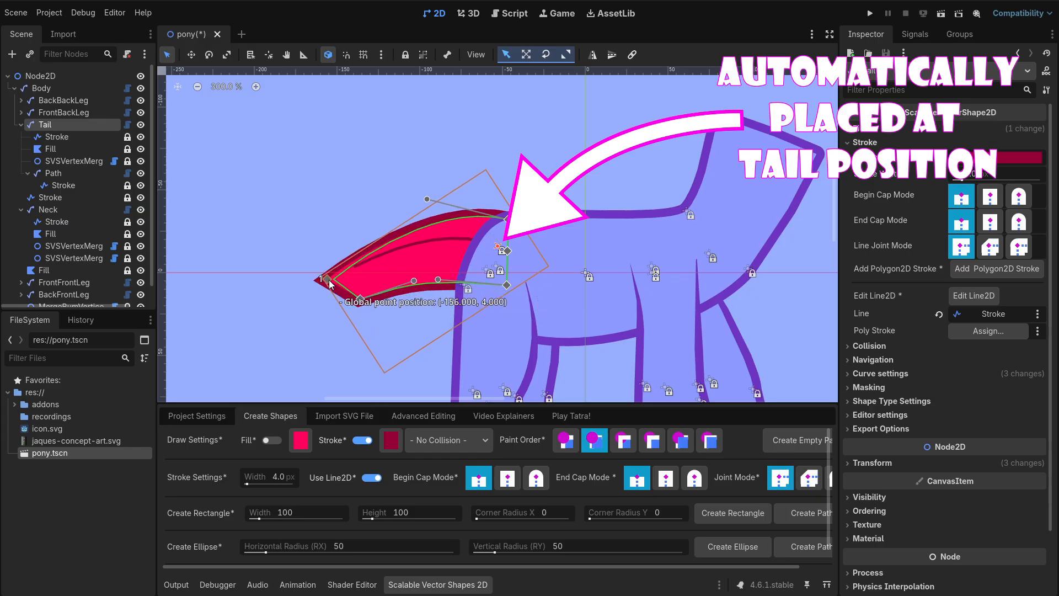
click(404, 243)
scroll(304, 269, up, 3)
click(342, 274)
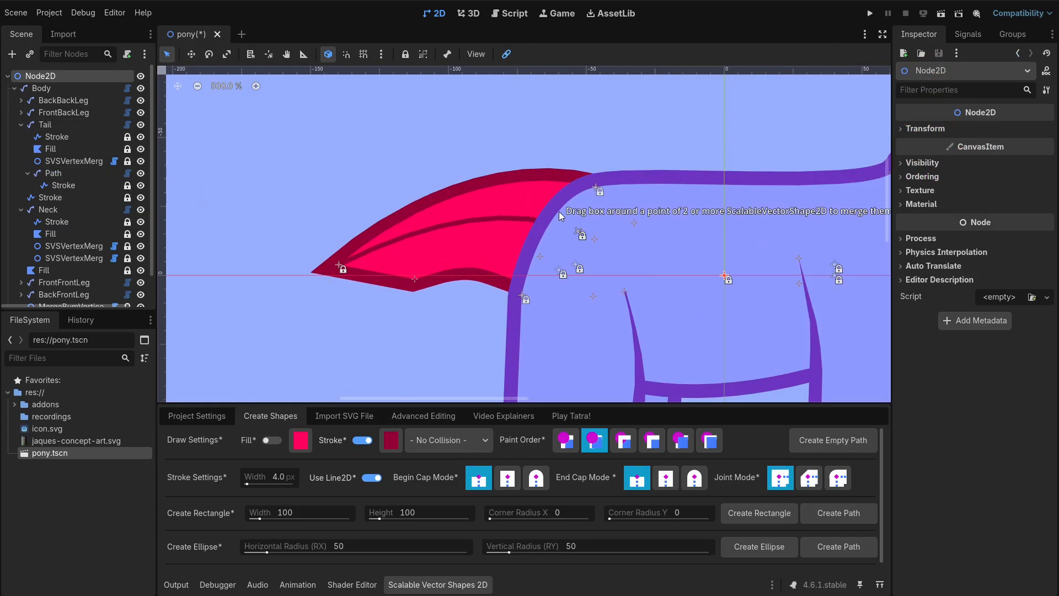
Try rotating the Tail to test the merged hair line.
click(377, 237)
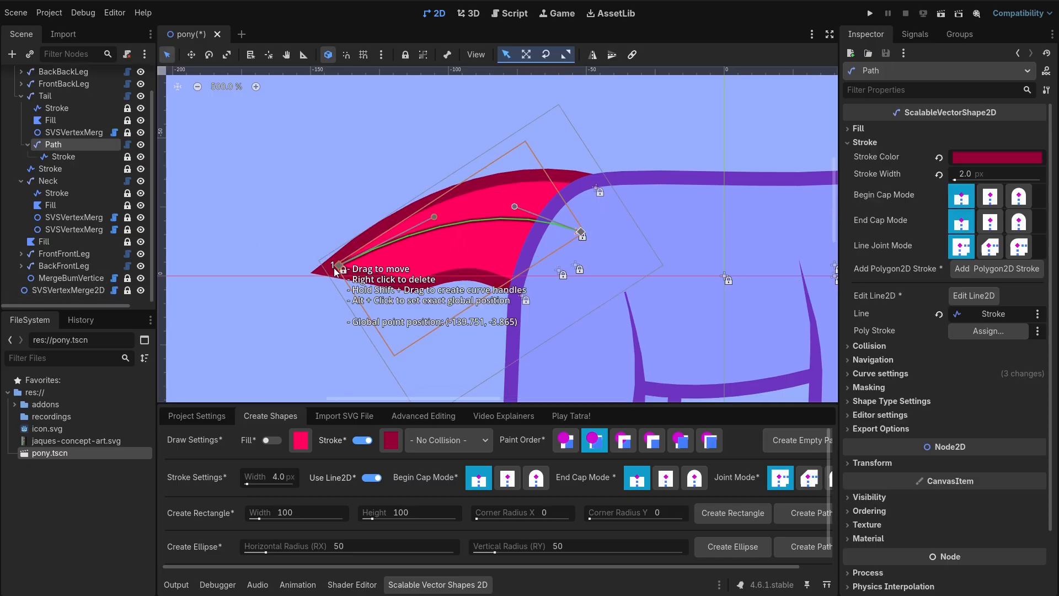
scroll(359, 259, down, 4)
key(e)
click(356, 263)
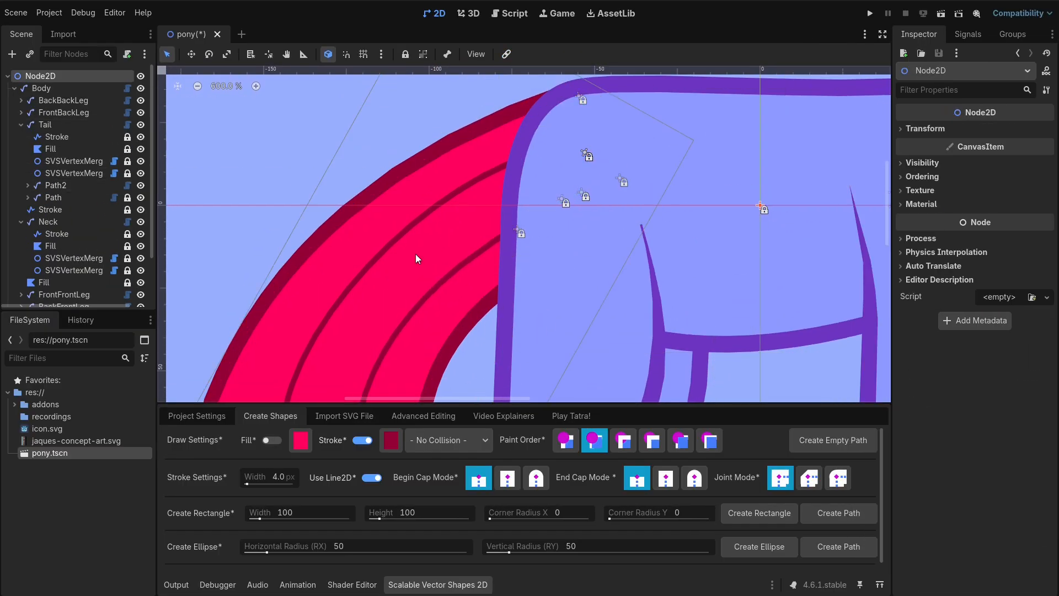
Give the Tail a linear gradient fill and set its second stop colour to yellow fff506.
click(415, 254)
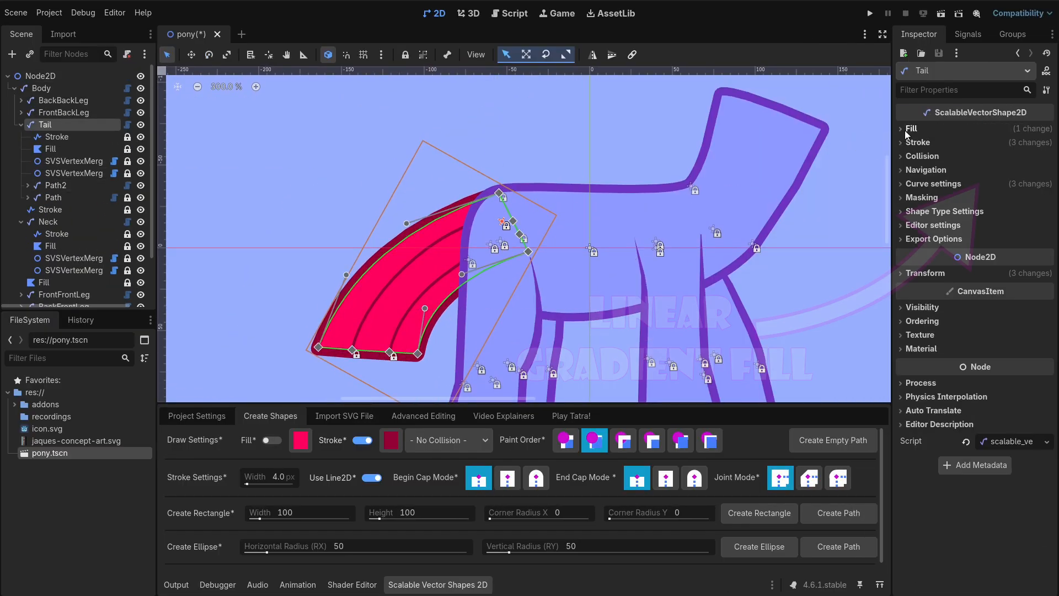
click(903, 128)
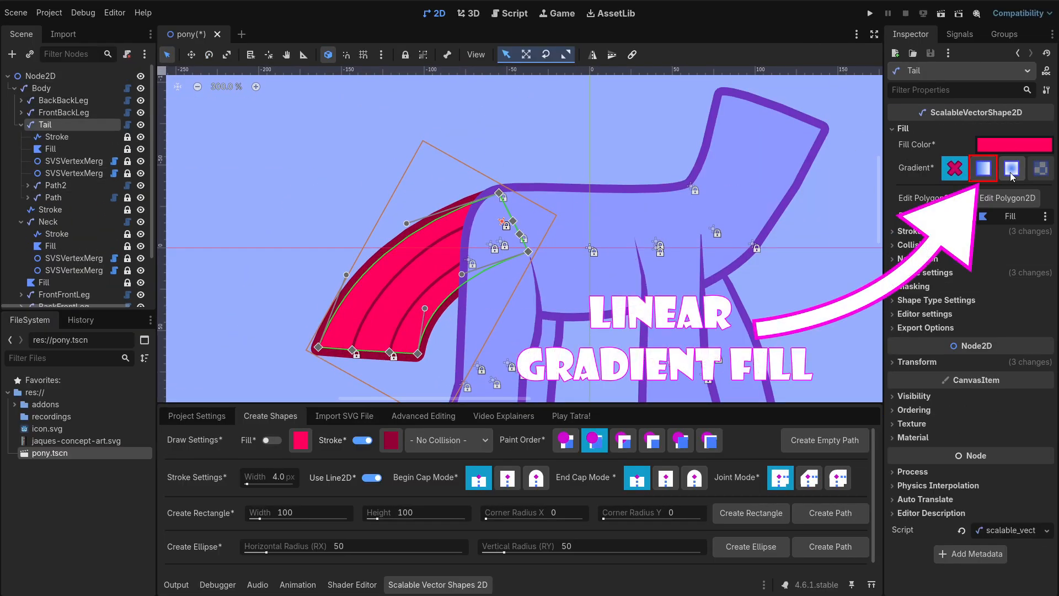
click(984, 169)
click(1011, 194)
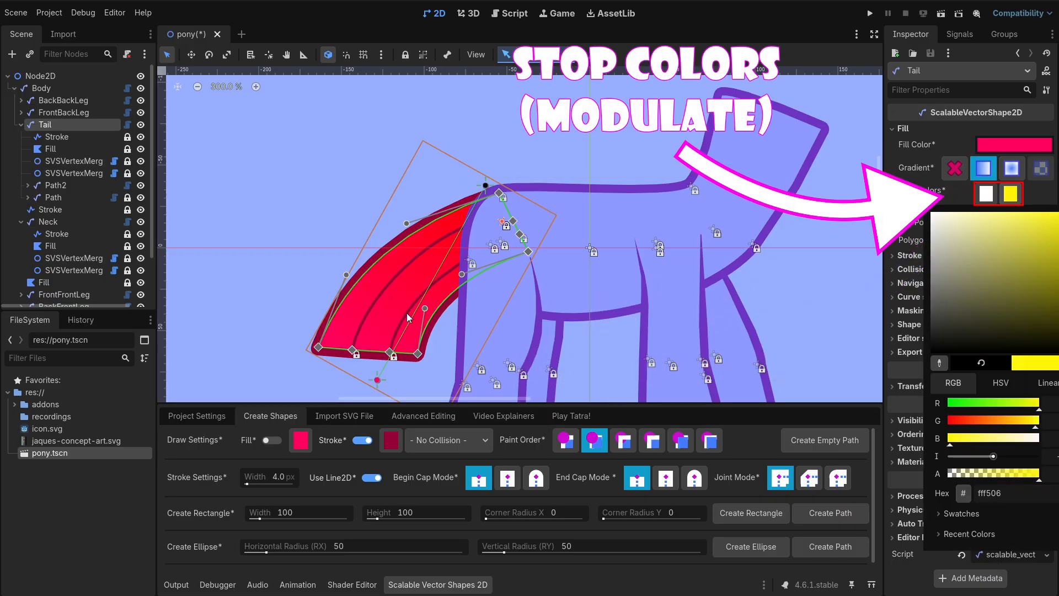
Move the Tail gradient's start position onto the lower end of the tail.
click(367, 361)
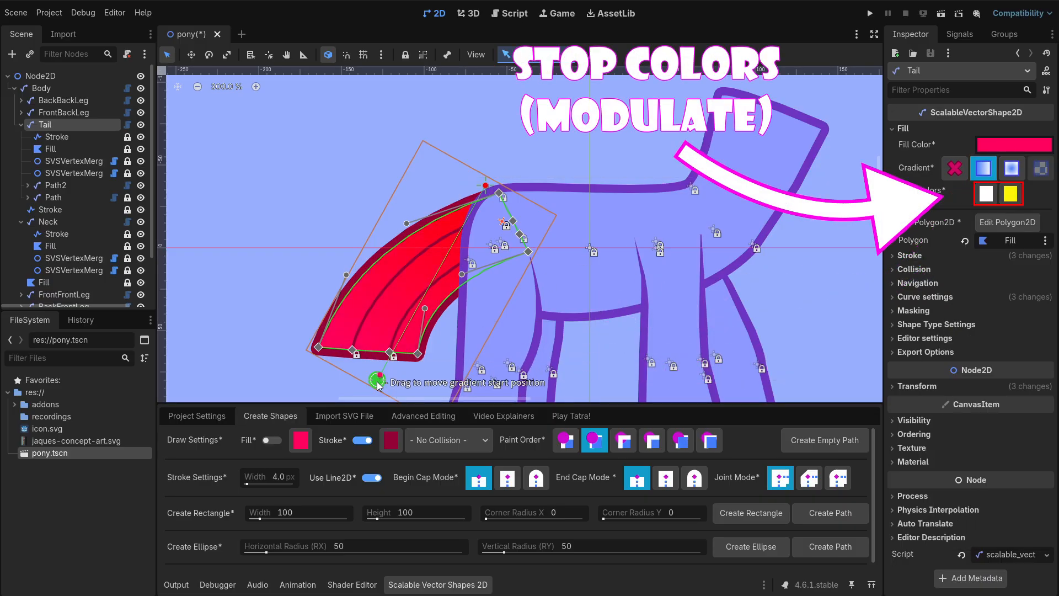
drag(379, 384, 353, 343)
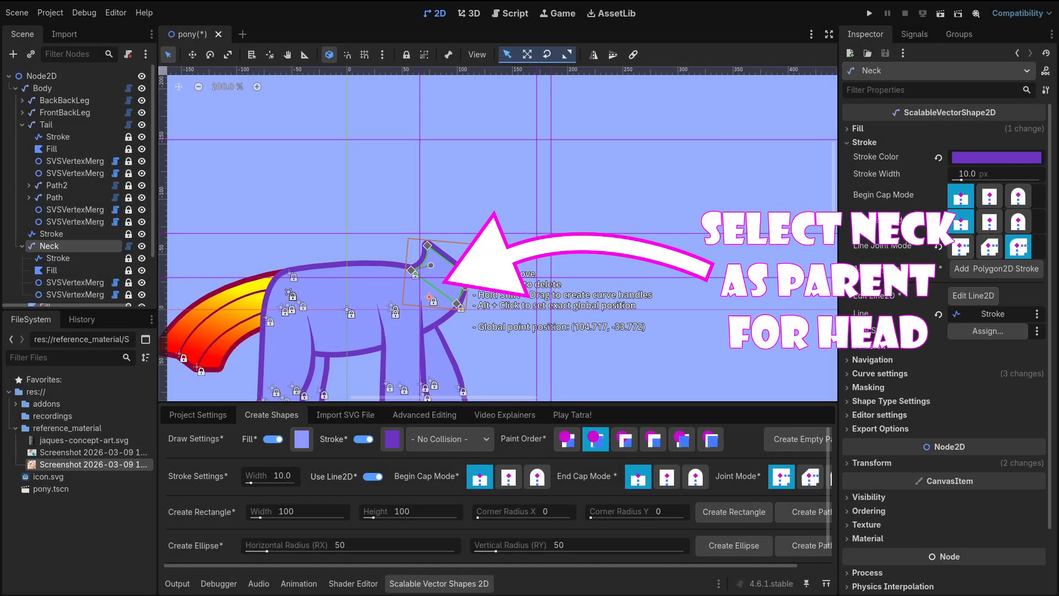
Create an ellipse with 50 radii under Neck for the head and move it up above the neck.
middle_drag(466, 287, 328, 306)
click(743, 545)
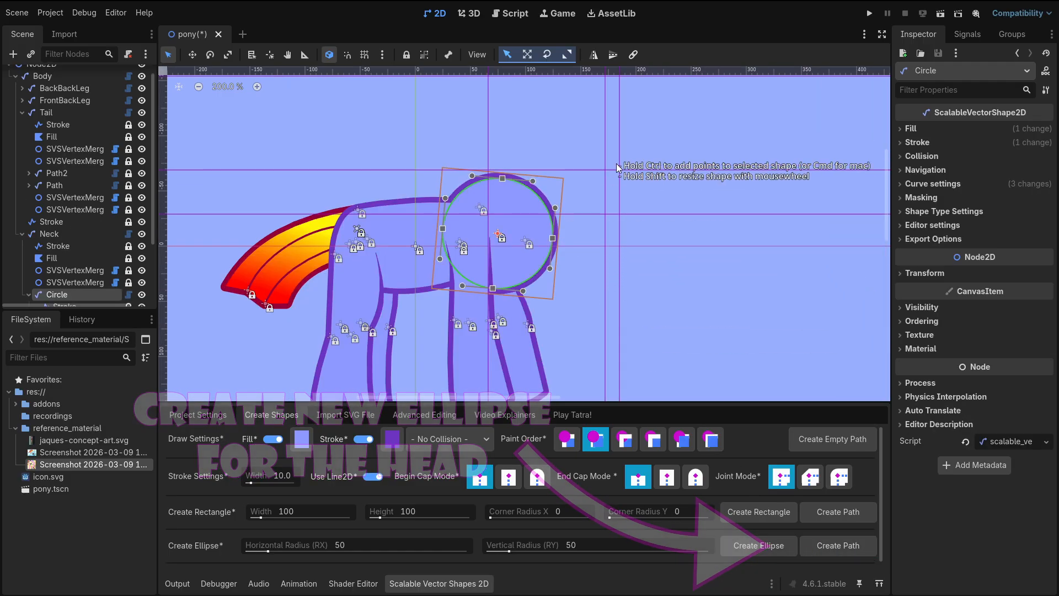
middle_drag(490, 249, 524, 281)
drag(524, 284, 563, 202)
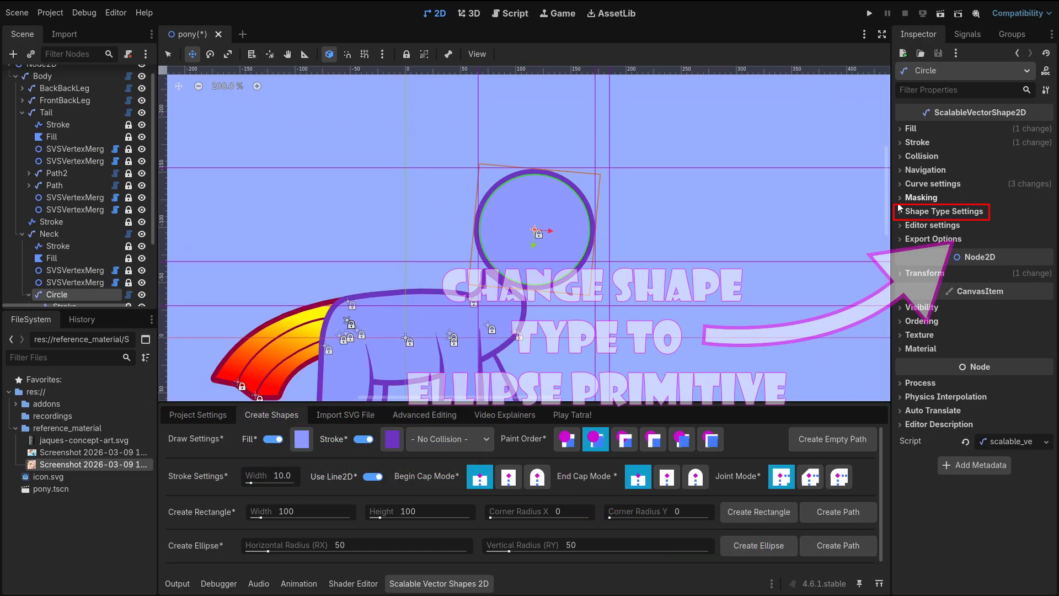
Change the head circle's shape type to Ellipse and set its size to 120 by 120.
click(933, 212)
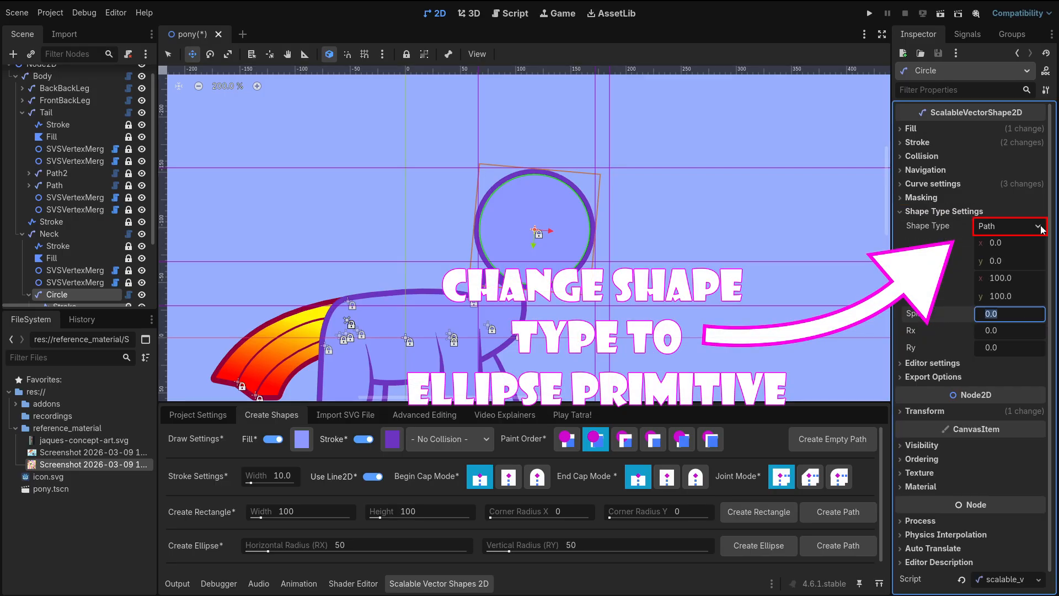
click(1011, 229)
click(1006, 273)
click(1007, 278)
text(12)
key(Tab)
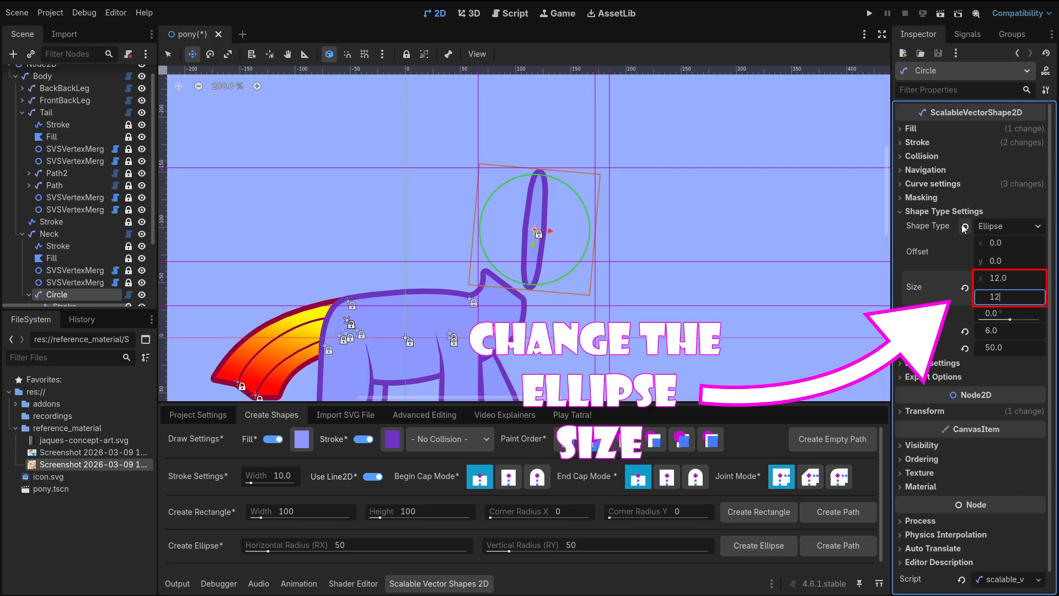
text(120)
key(Return)
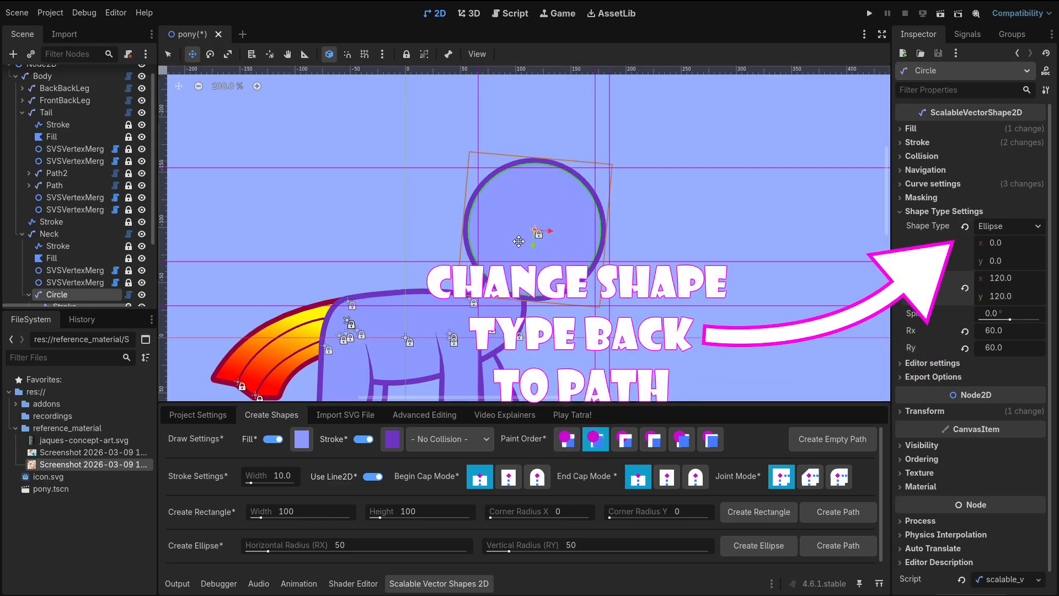
Change the head circle's shape type back to Path.
scroll(551, 260, up, 2)
key(q)
click(1007, 228)
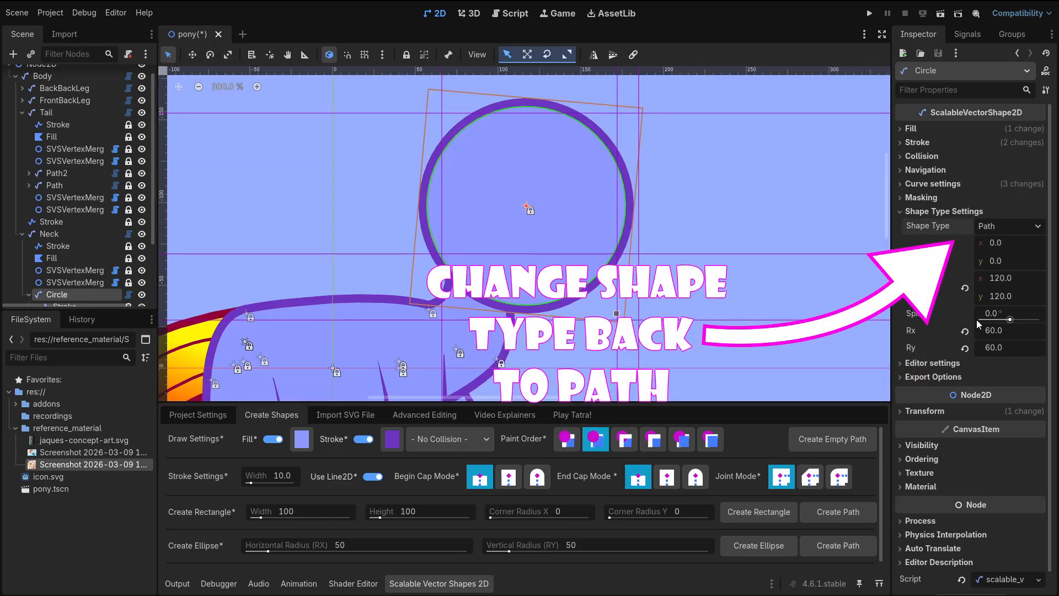
scroll(588, 352, up, 1)
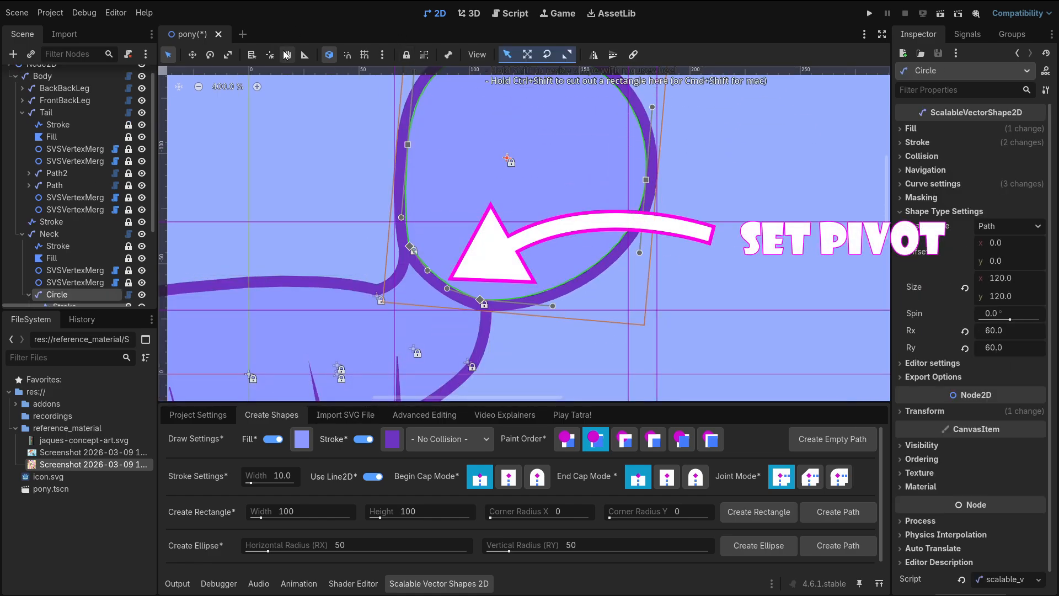
Set the head circle's pivot between its two neck joints and adjust the curve of its outline.
click(269, 54)
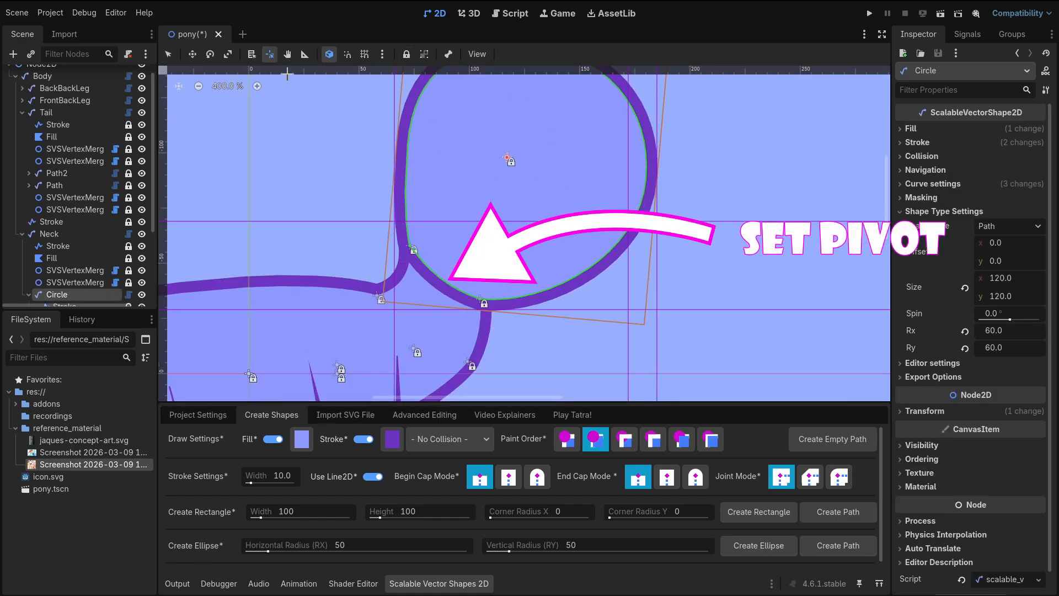
scroll(394, 329, up, 1)
key(e)
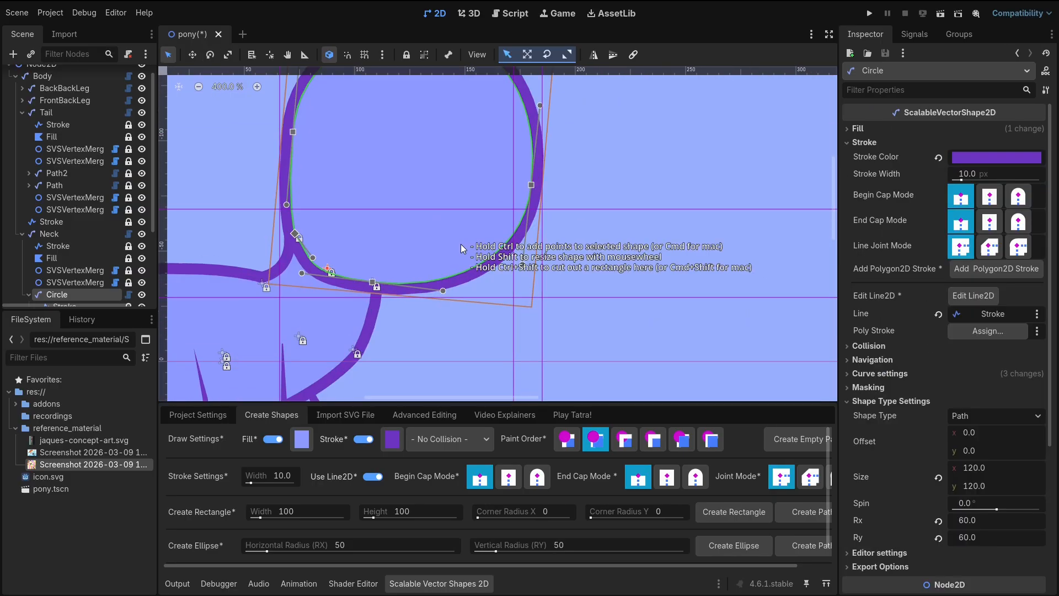
drag(585, 301, 604, 359)
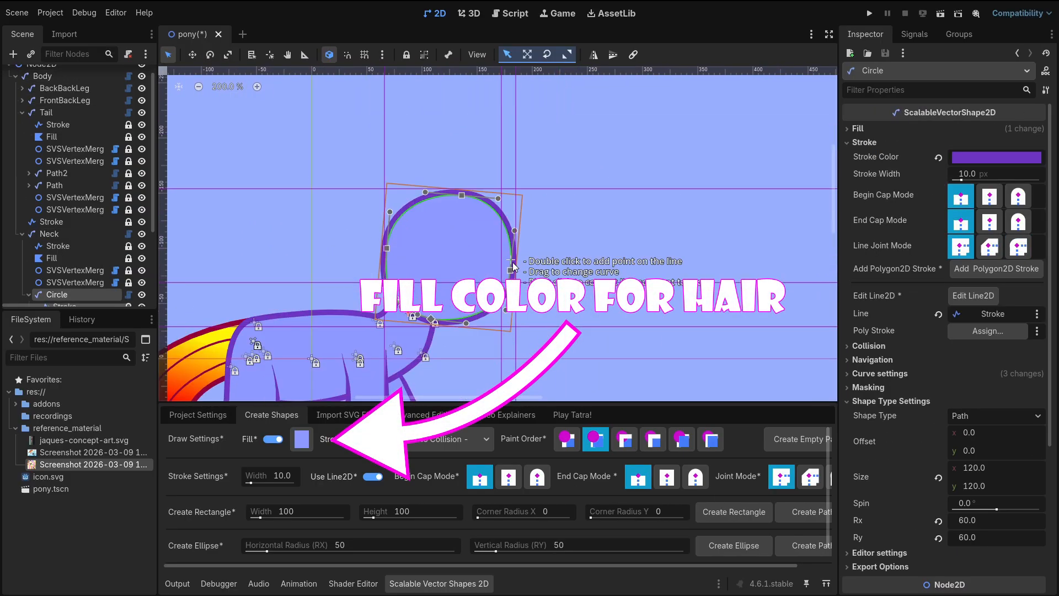
Sample the tail's yellow fff506 as the fill colour and the tail outline's dark purple as the stroke colour for the hair.
click(301, 439)
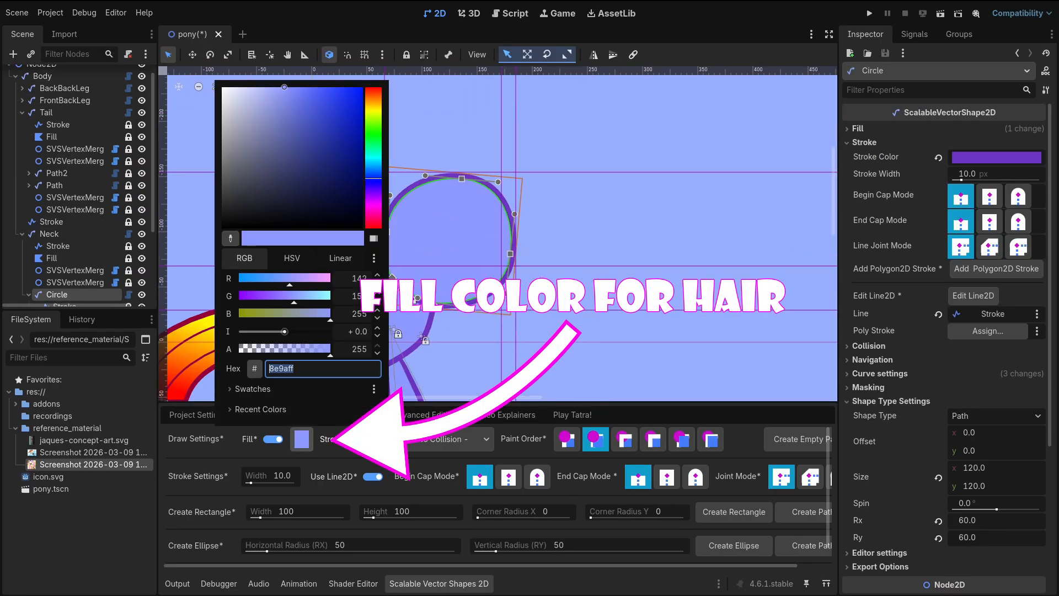
click(230, 238)
click(190, 368)
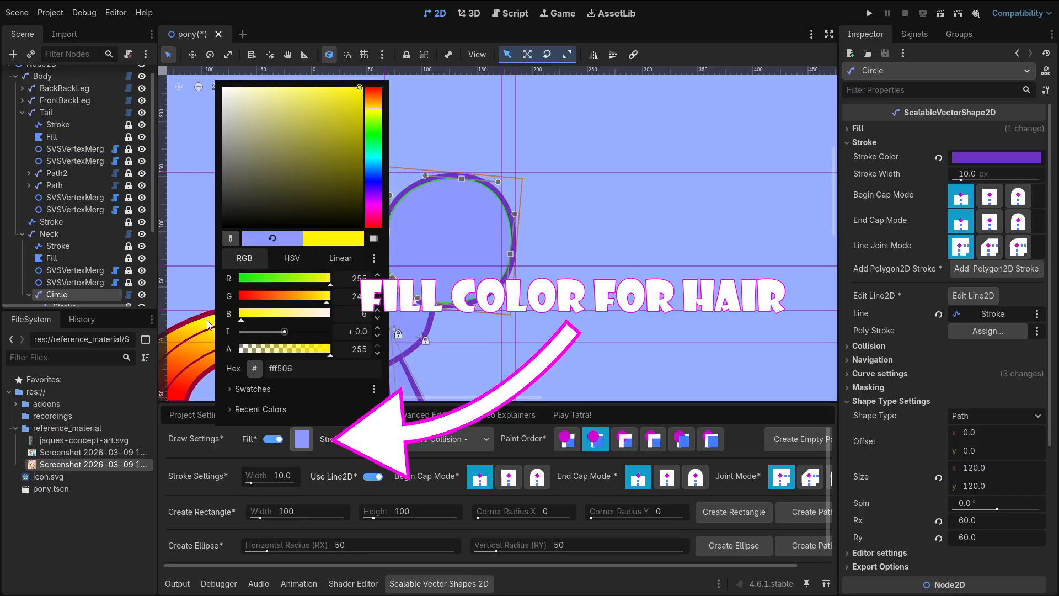
click(391, 440)
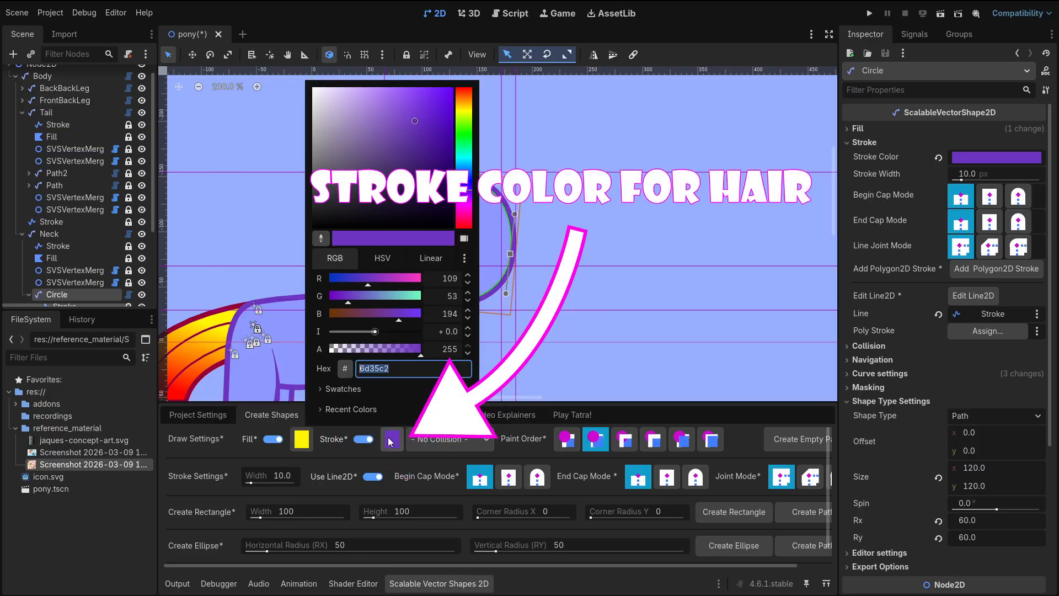
click(321, 240)
click(230, 312)
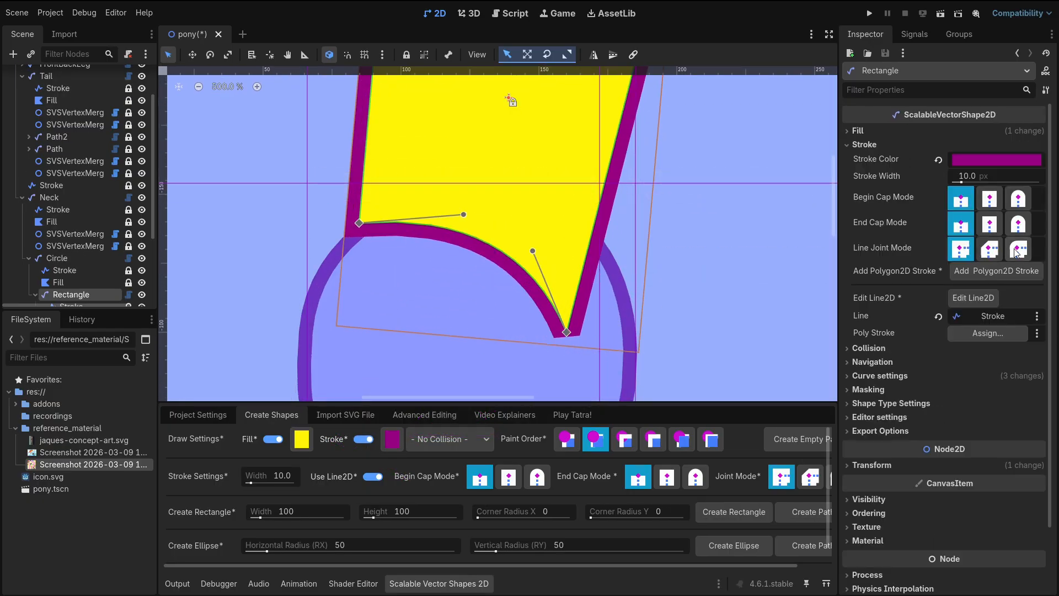
Extend the hair's lower tip, round its bottom curve, and add an outline point pulled upward into a spike.
scroll(454, 204, down, 4)
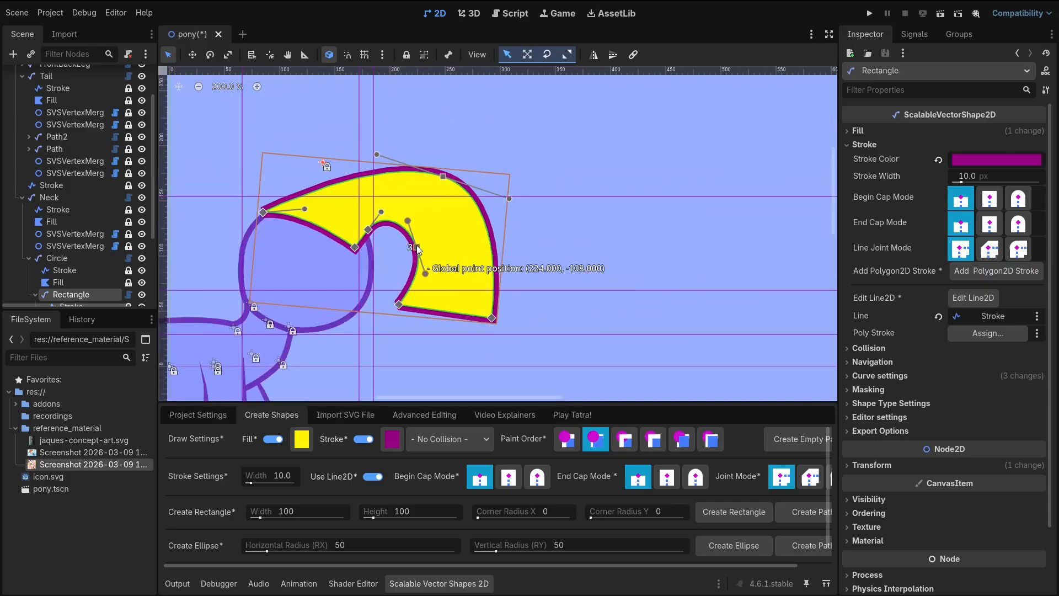
scroll(386, 198, up, 4)
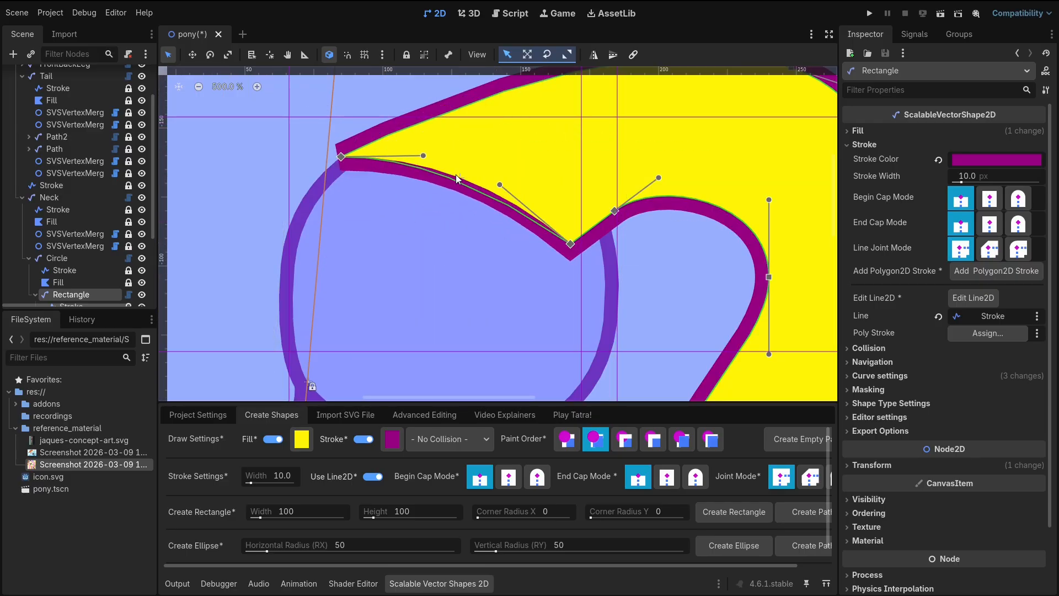
scroll(377, 147, down, 5)
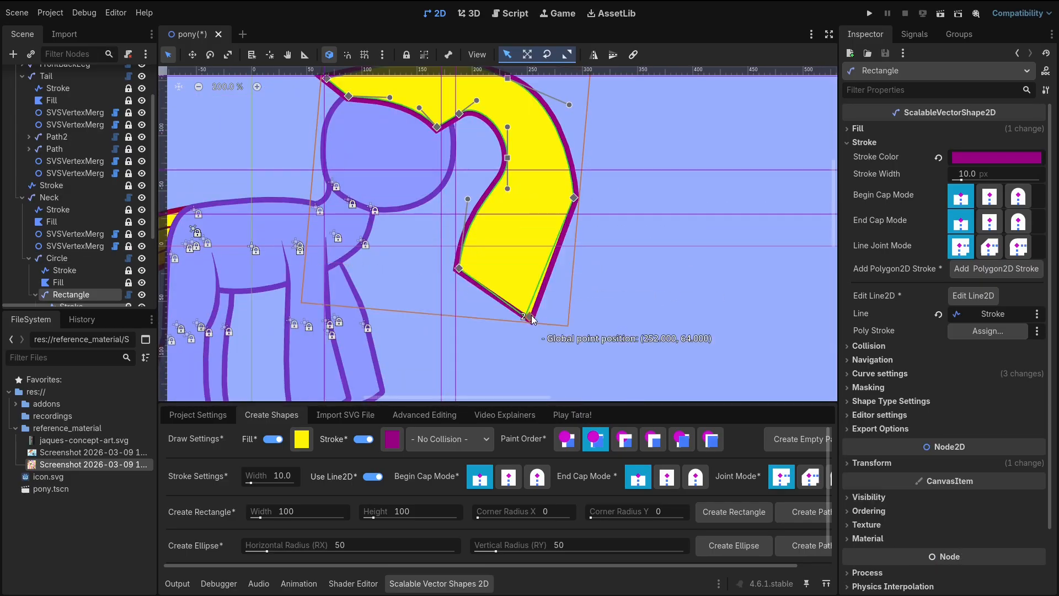
scroll(618, 248, up, 7)
drag(617, 248, 644, 235)
drag(525, 284, 576, 285)
double_click(633, 230)
drag(633, 231, 538, 111)
Add another point at the hair's end, curve the spike's sides, and reposition the end points for a pointed line join.
double_click(634, 232)
shift+drag(578, 244, 565, 227)
drag(560, 222, 552, 185)
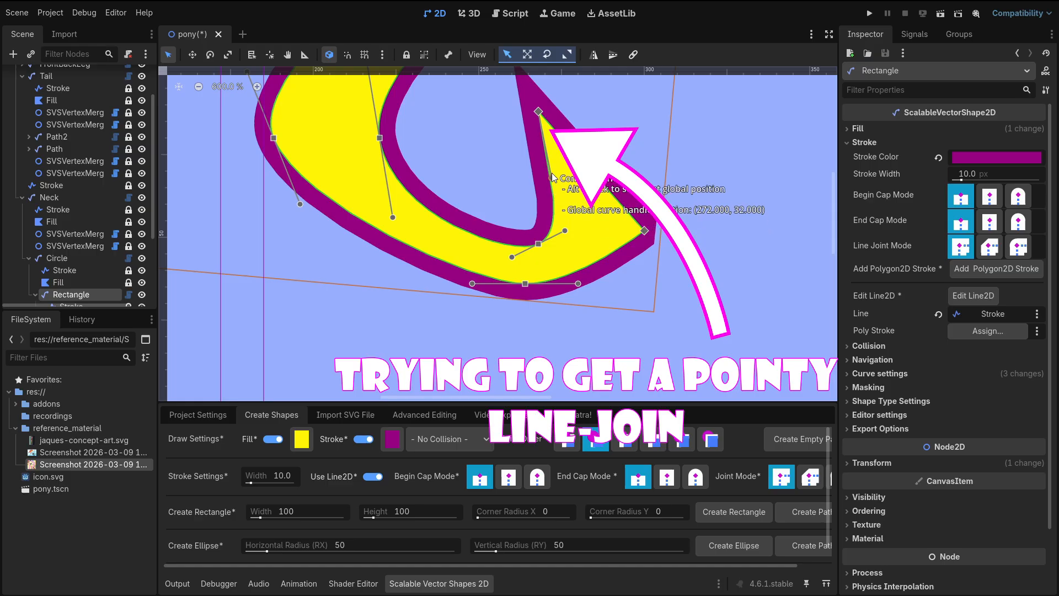
shift+drag(644, 230, 657, 270)
drag(644, 231, 604, 217)
drag(538, 112, 532, 96)
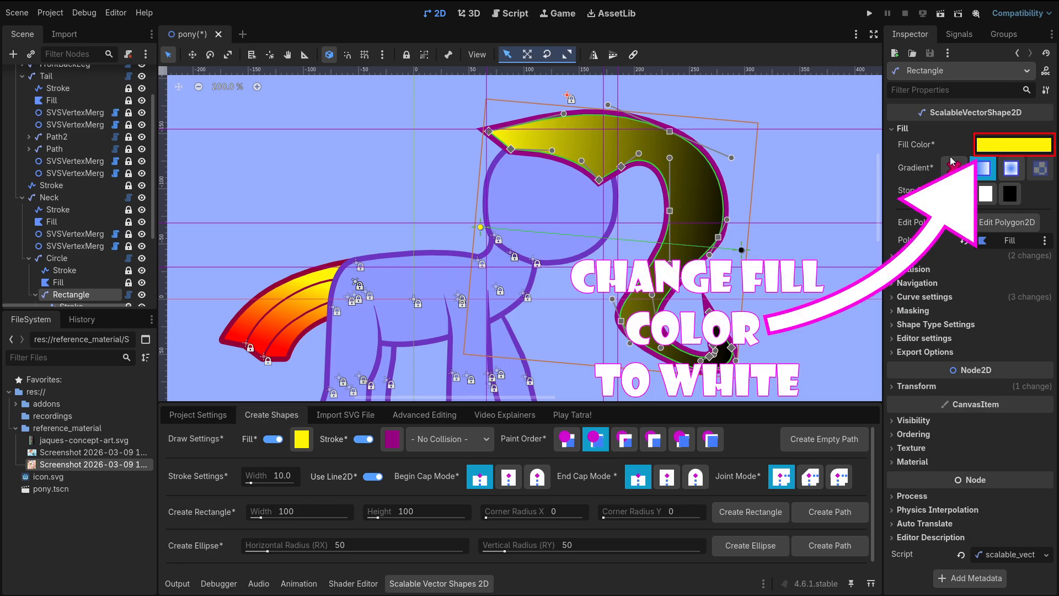
Change the hair's fill colour to white.
click(1002, 148)
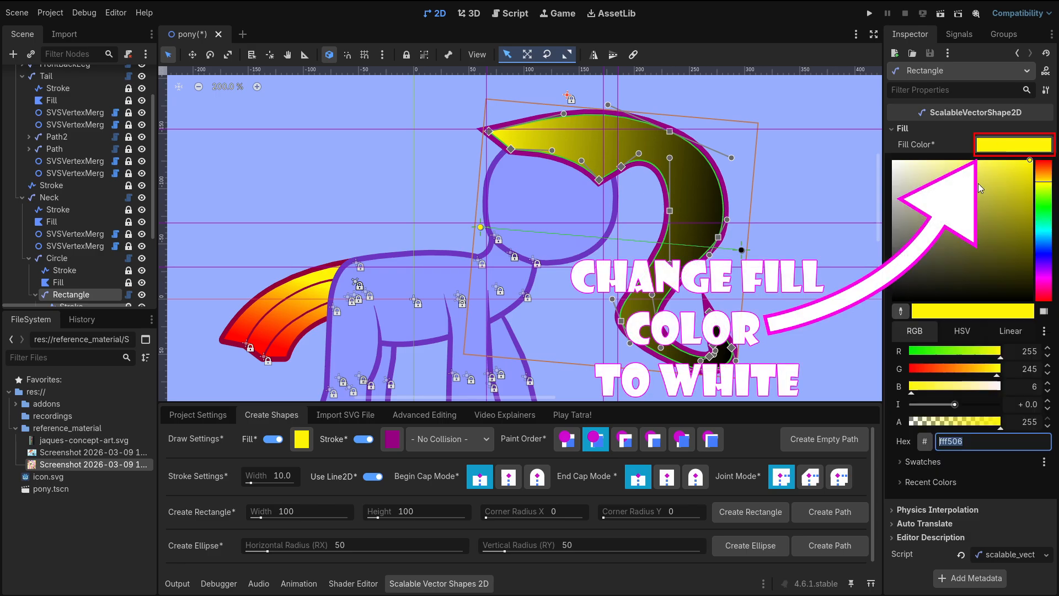
drag(981, 181, 802, 112)
click(938, 134)
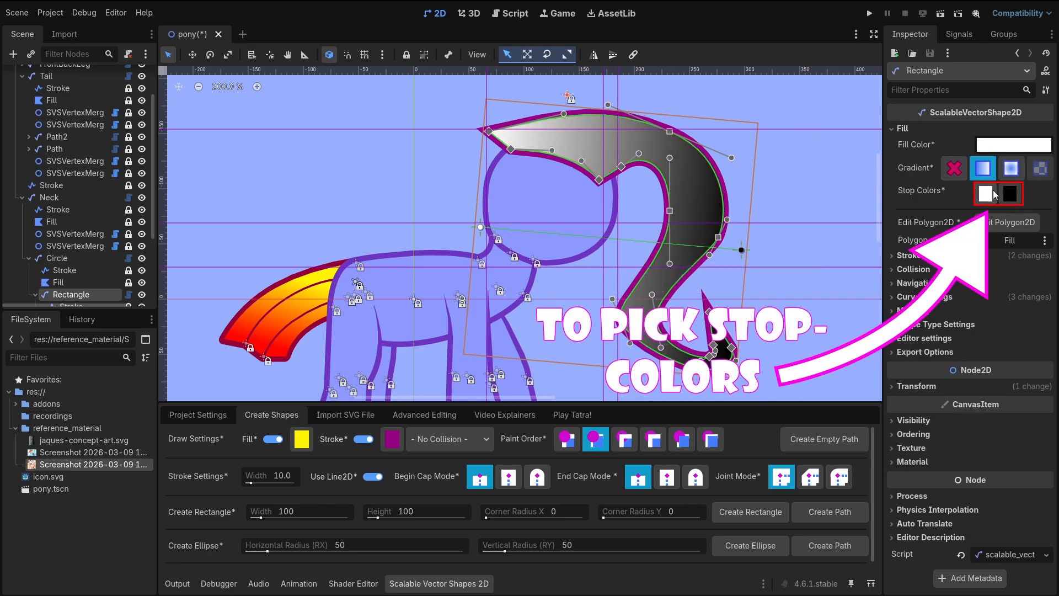
Set the hair gradient's first stop to red and its second stop to yellow, both sampled from the tail.
click(985, 193)
click(901, 362)
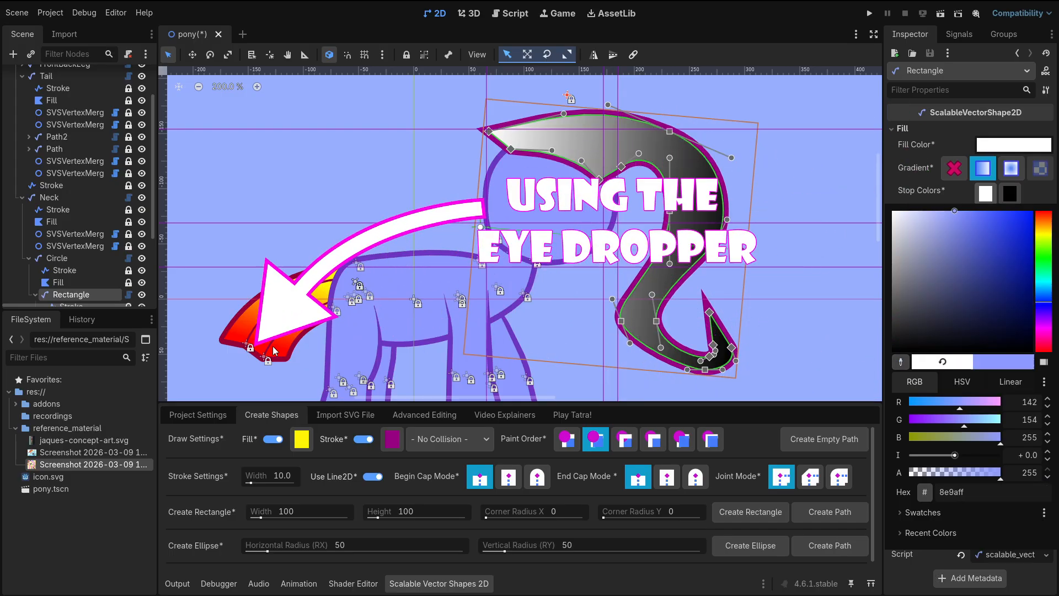
click(234, 342)
click(1023, 194)
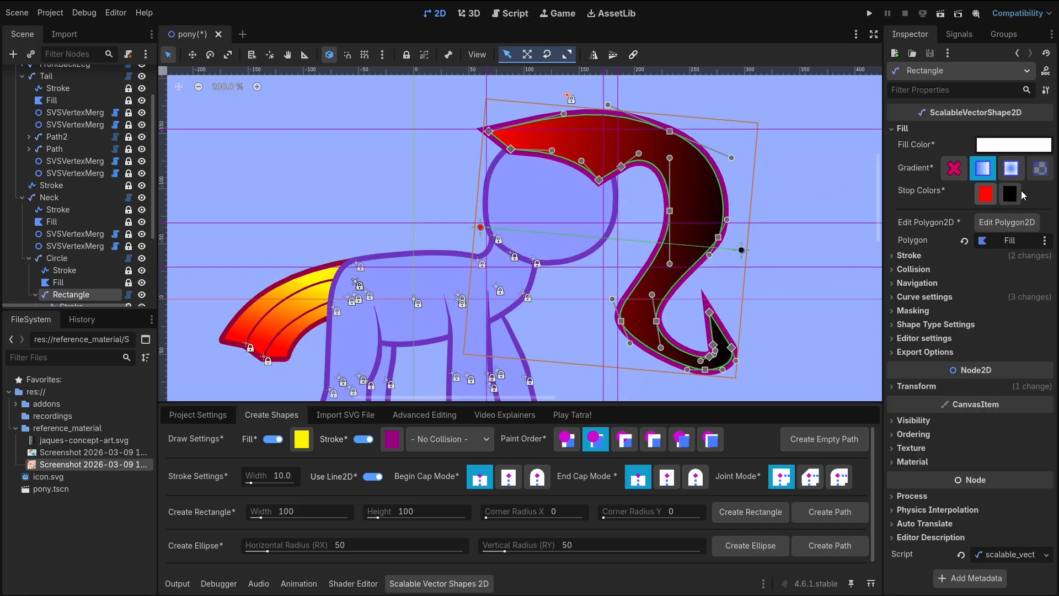
click(1009, 194)
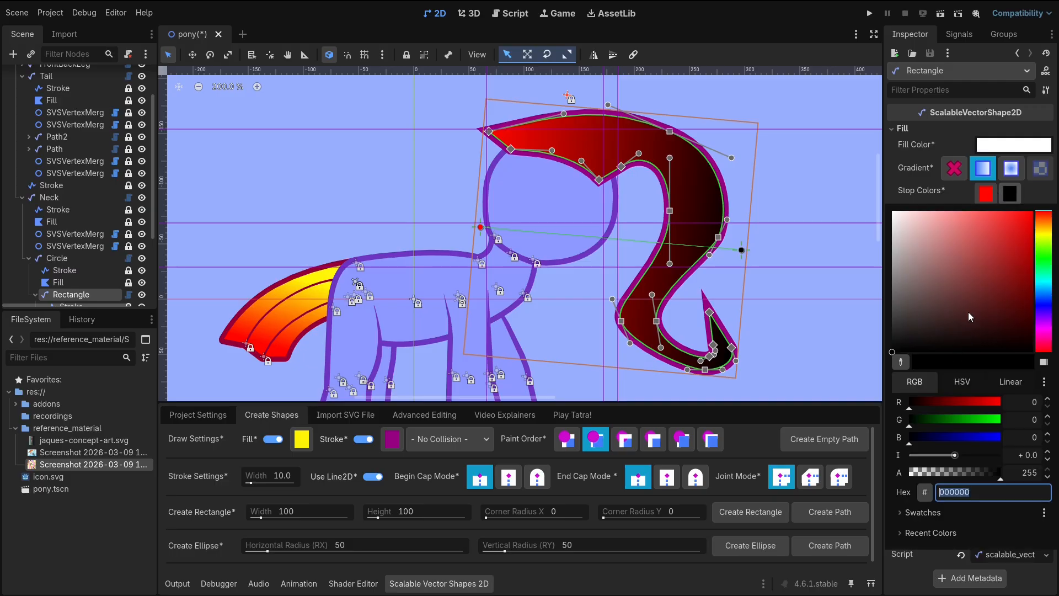
click(901, 363)
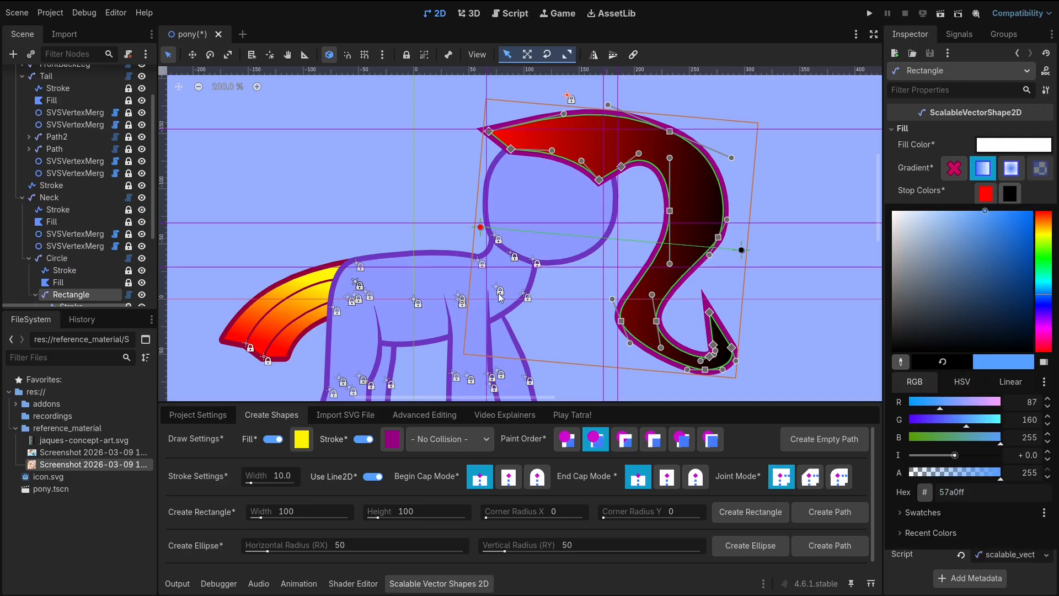
click(329, 275)
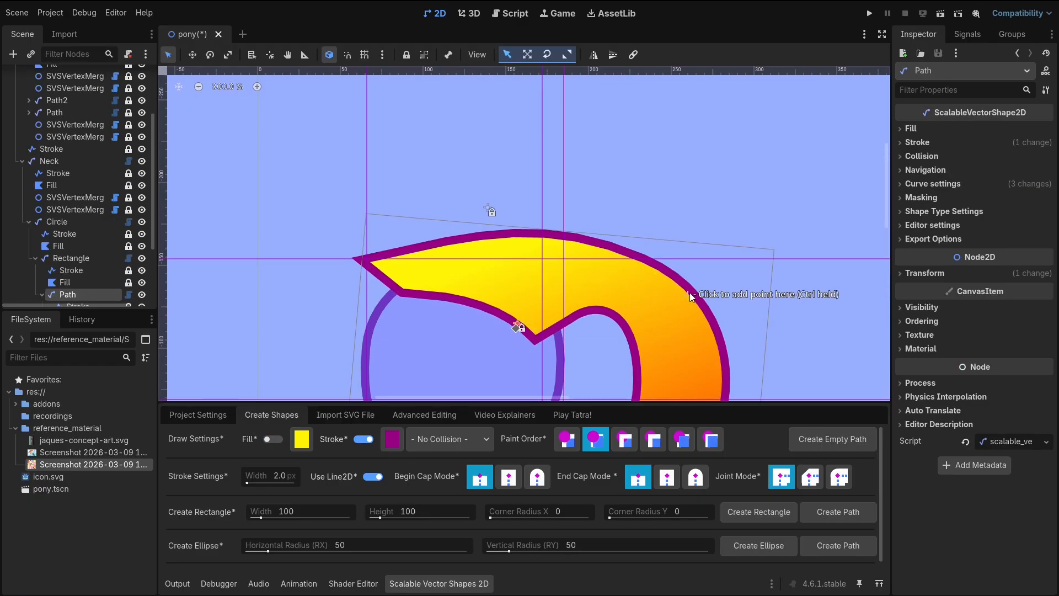
Rename the hair's Rectangle node to Hair.
click(82, 265)
text(Hair)
key(Return)
scroll(612, 229, down, 2)
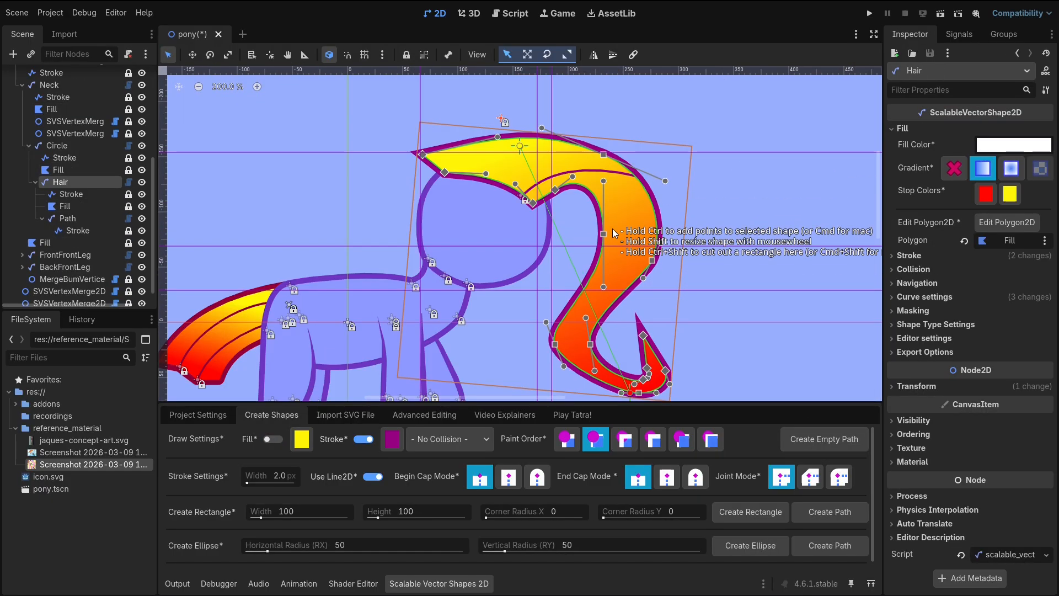
Try giving the Hair's Line2D stroke a new width curve and placing a point on it.
click(932, 256)
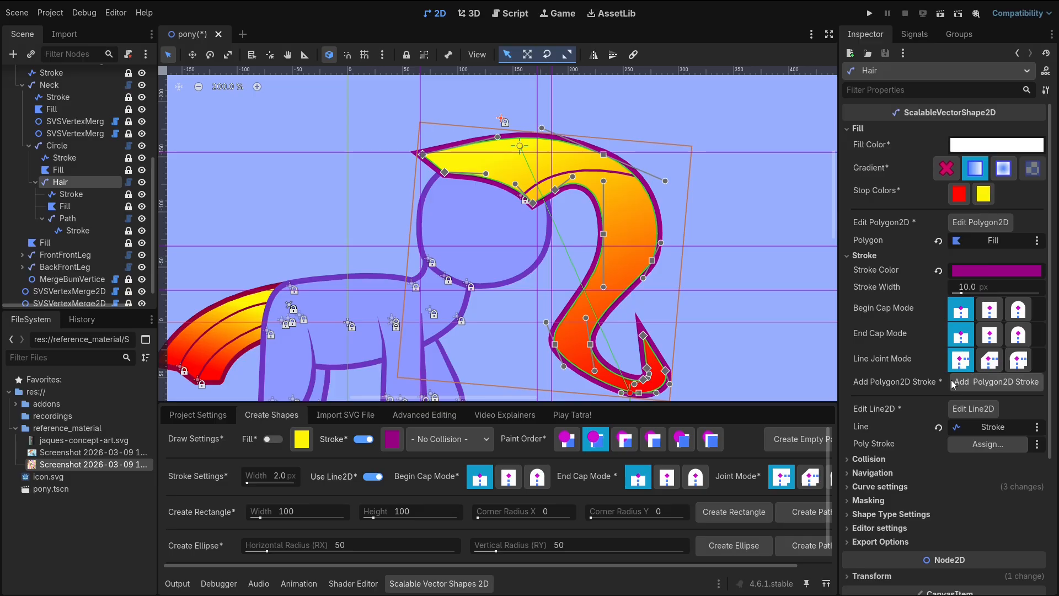
click(969, 413)
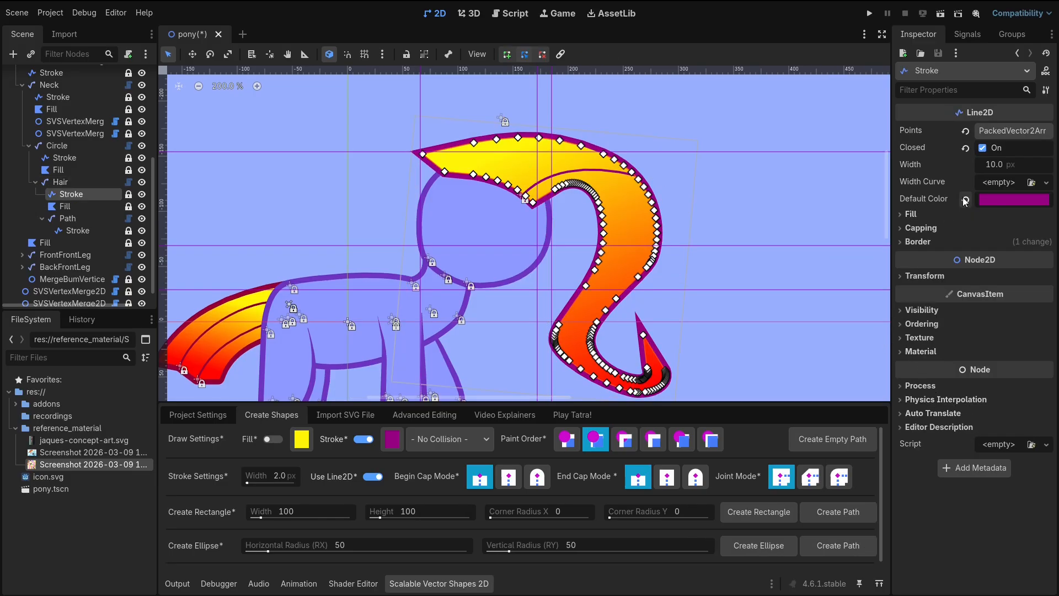
click(1007, 183)
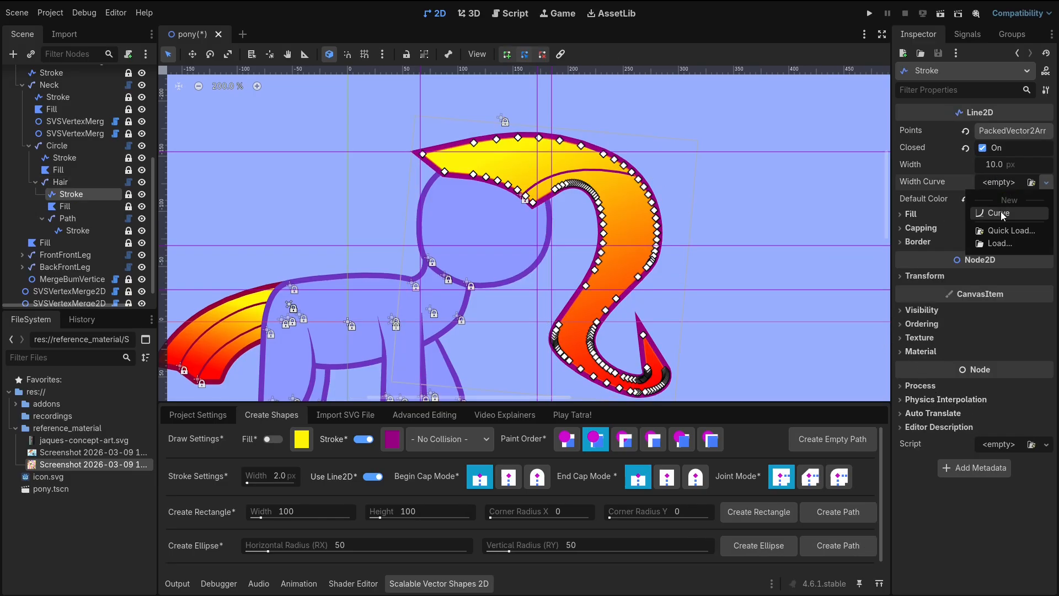
click(1001, 211)
click(1005, 191)
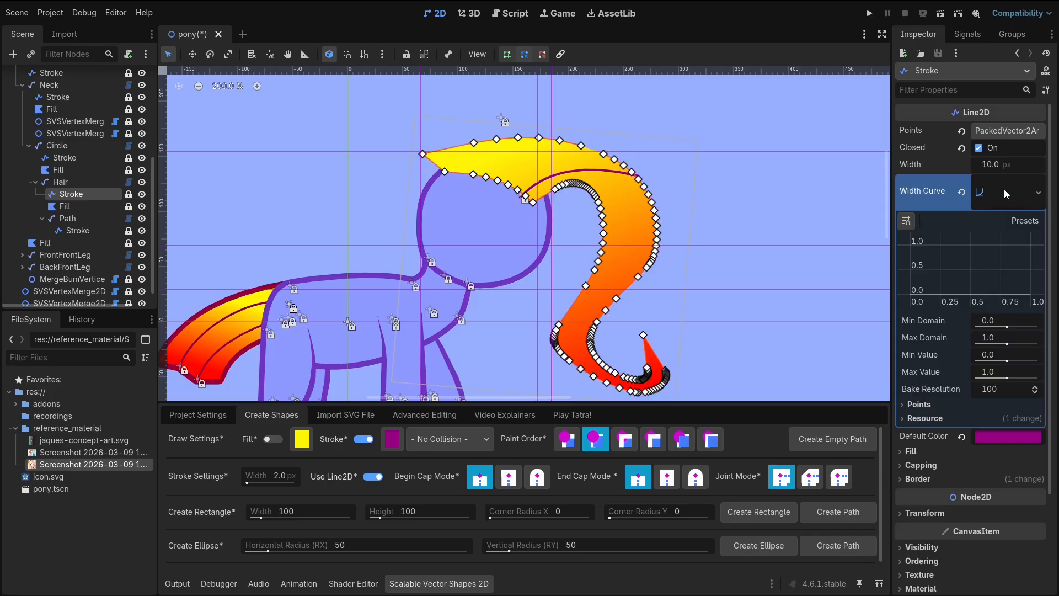
drag(940, 258, 955, 247)
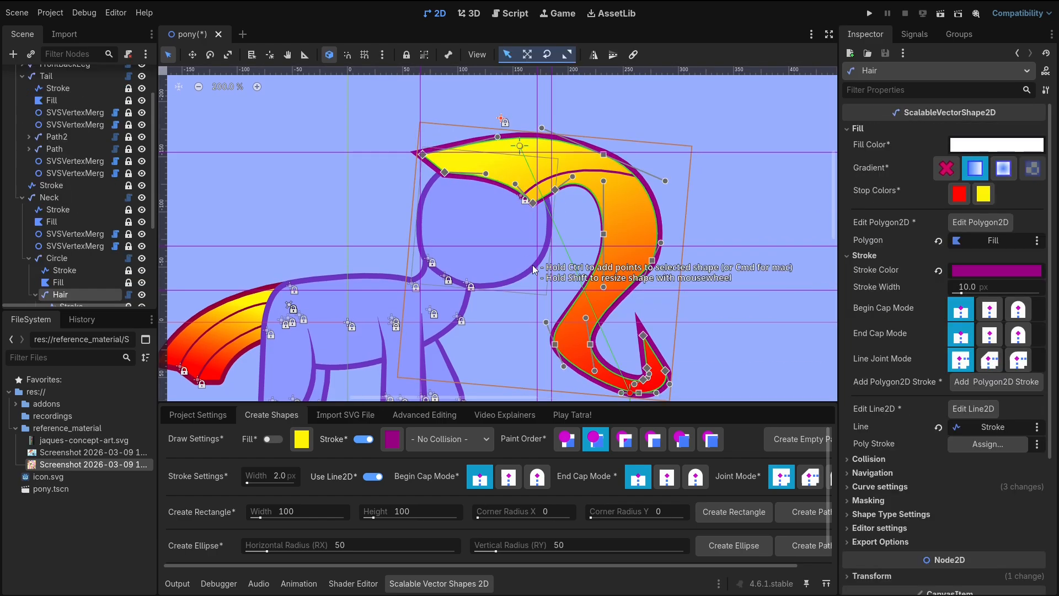
Place a new rectangle for the back-side hair under Head, ahead of the head's stroke and fill in the scene tree.
click(66, 282)
drag(66, 280, 80, 164)
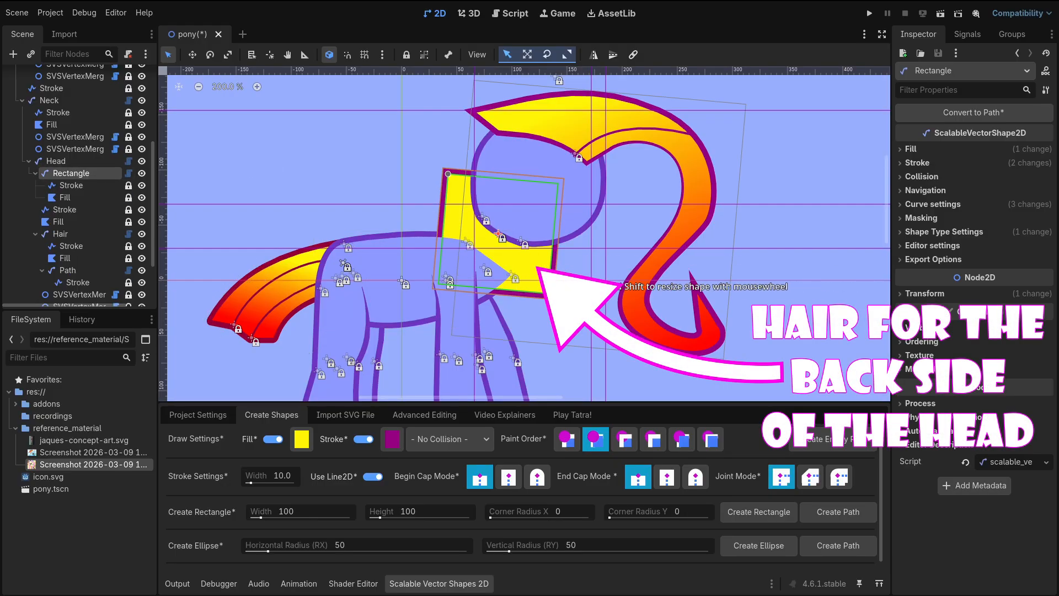
Move the back-hair rectangle into the hair's loop beside the head and convert it to a path.
key(w)
drag(542, 262, 681, 223)
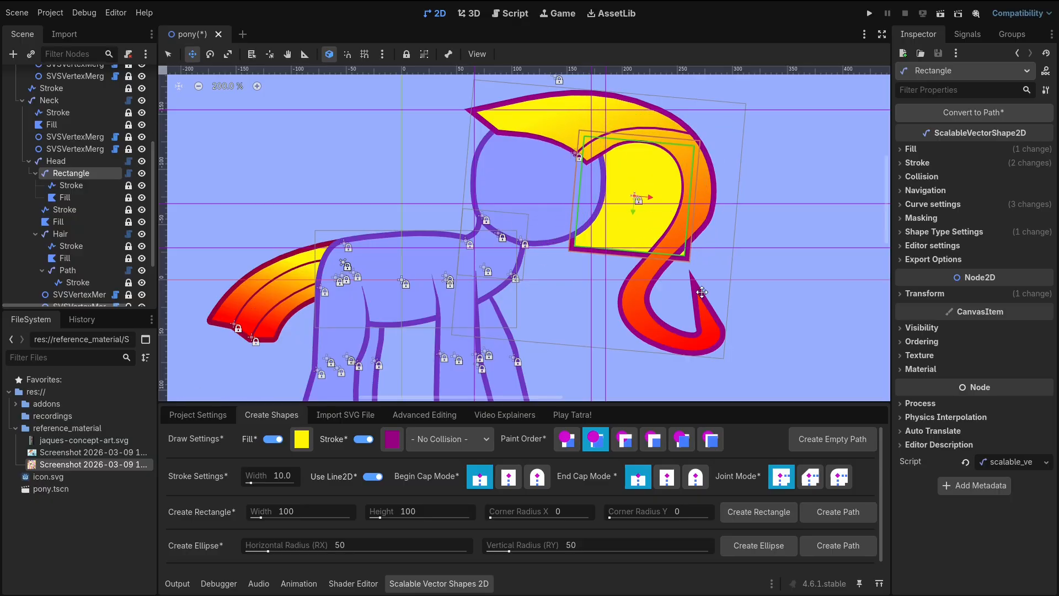
key(q)
click(973, 112)
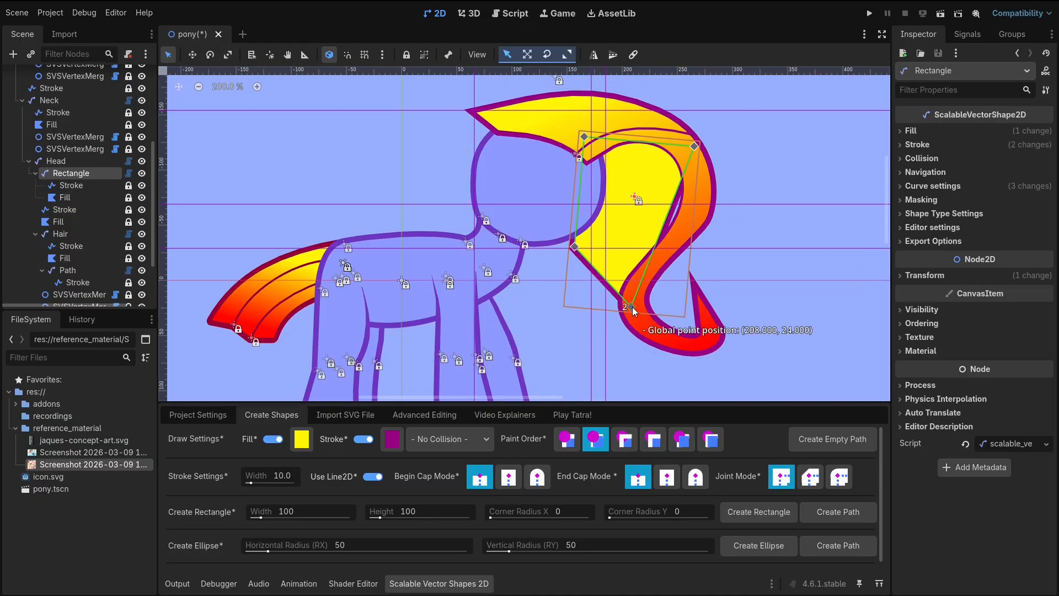
Place the path's lowest corner on the hair's outer bend at about (204, 20) and merge it with the hair's point there.
scroll(622, 306, up, 4)
drag(626, 304, 614, 255)
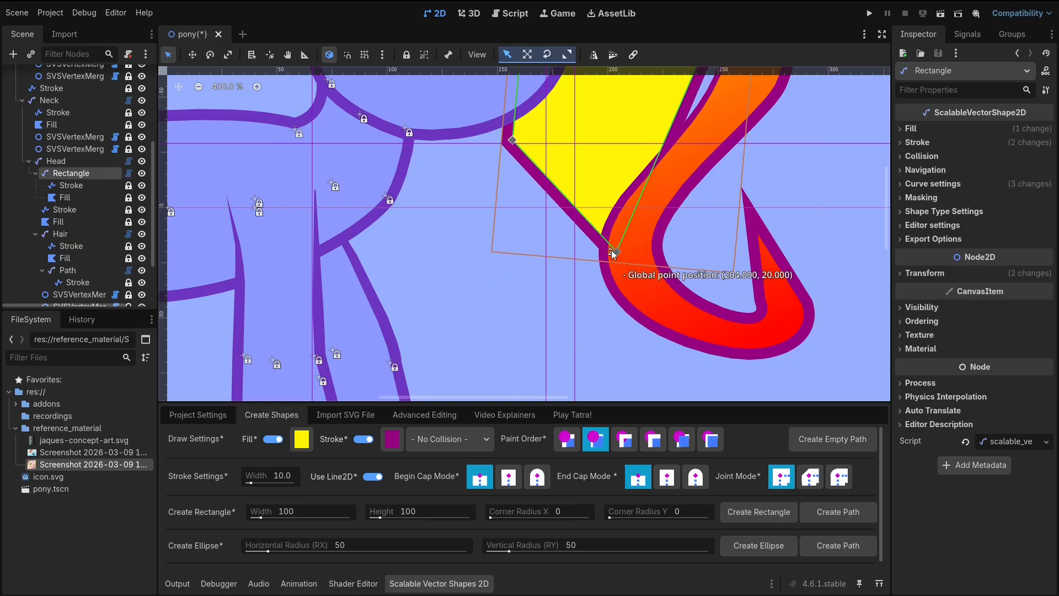
click(619, 100)
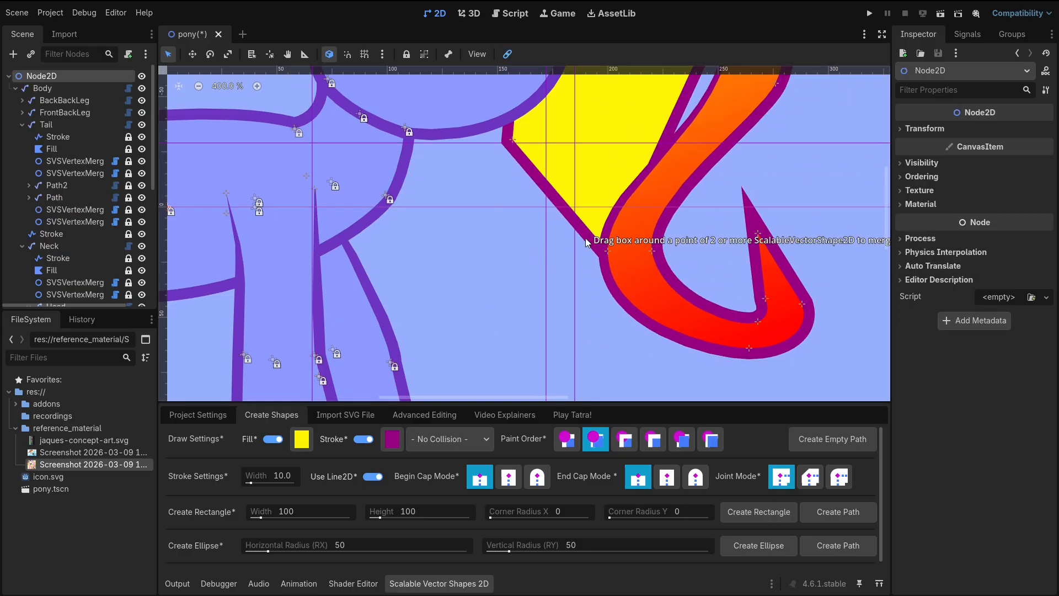
click(623, 261)
scroll(591, 259, down, 4)
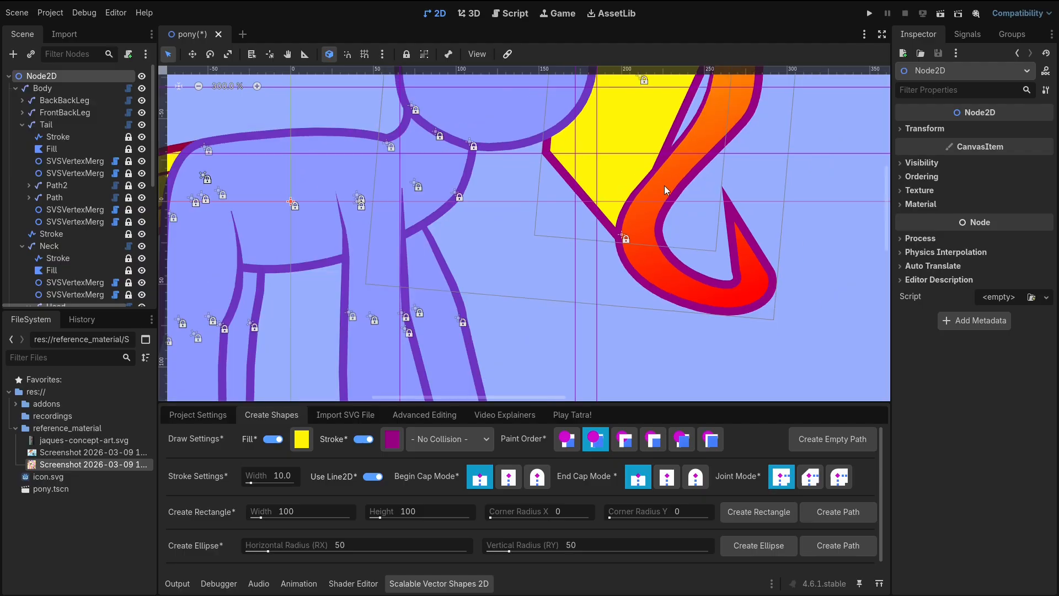
Curve the back-hair shape's edges so they follow the front hair strand and tuck in behind the head.
click(634, 215)
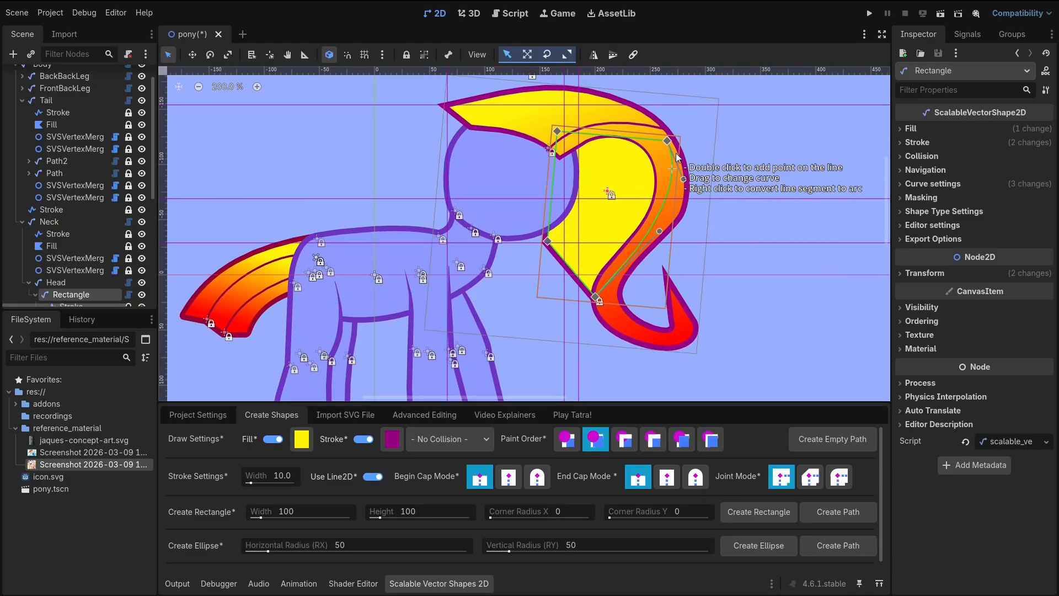
drag(634, 215, 692, 258)
click(712, 210)
scroll(717, 231, up, 1)
middle_drag(689, 259, 691, 353)
click(630, 182)
scroll(630, 187, down, 2)
scroll(634, 204, up, 2)
click(634, 204)
click(709, 240)
scroll(710, 240, down, 2)
click(560, 220)
click(989, 149)
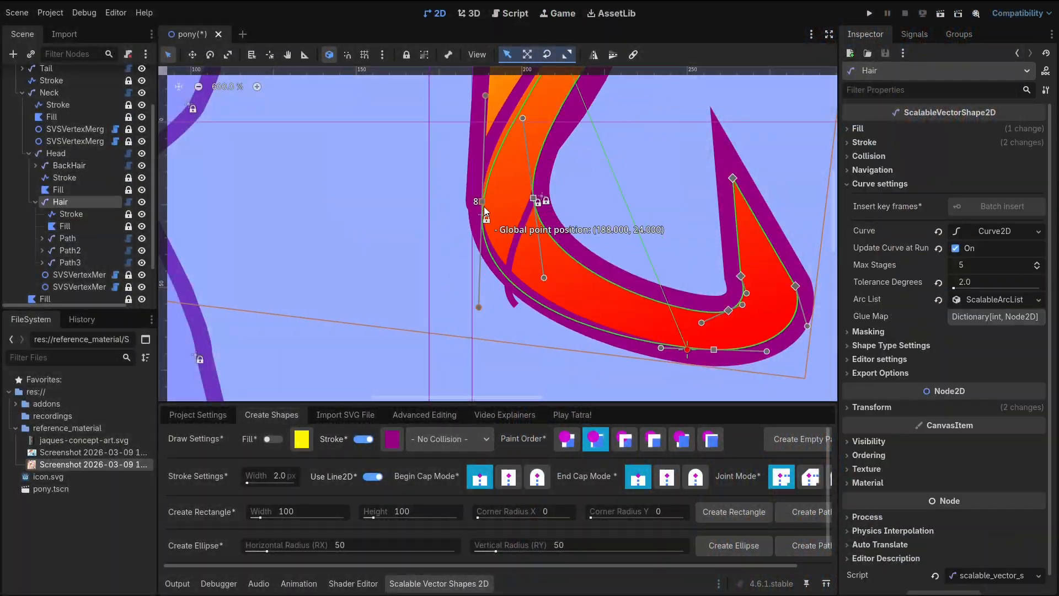
click(688, 177)
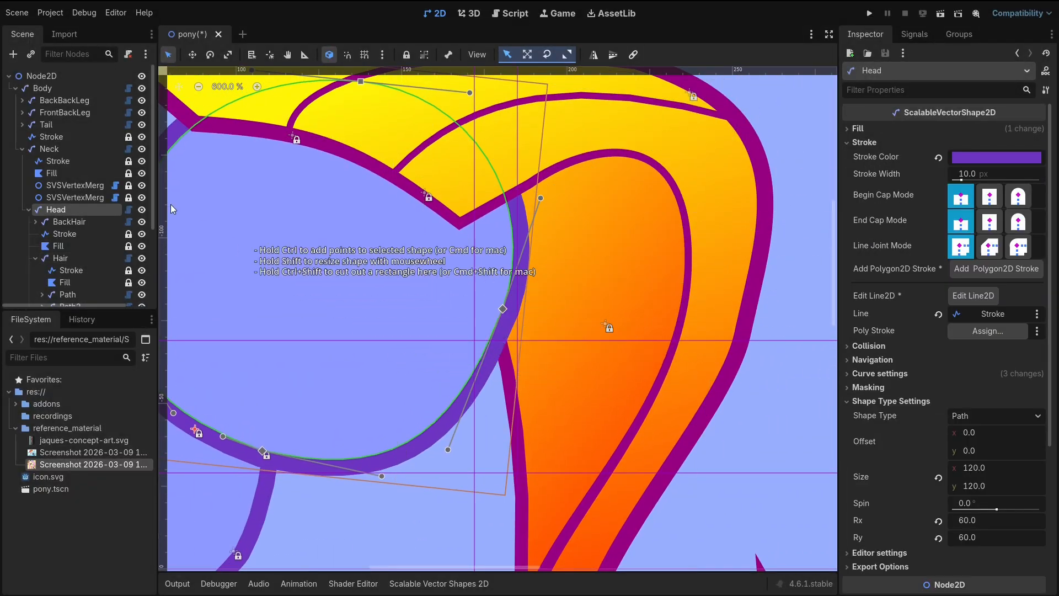
Configure the draw settings for new shapes on the head with a near-white fill and no stroke.
click(438, 583)
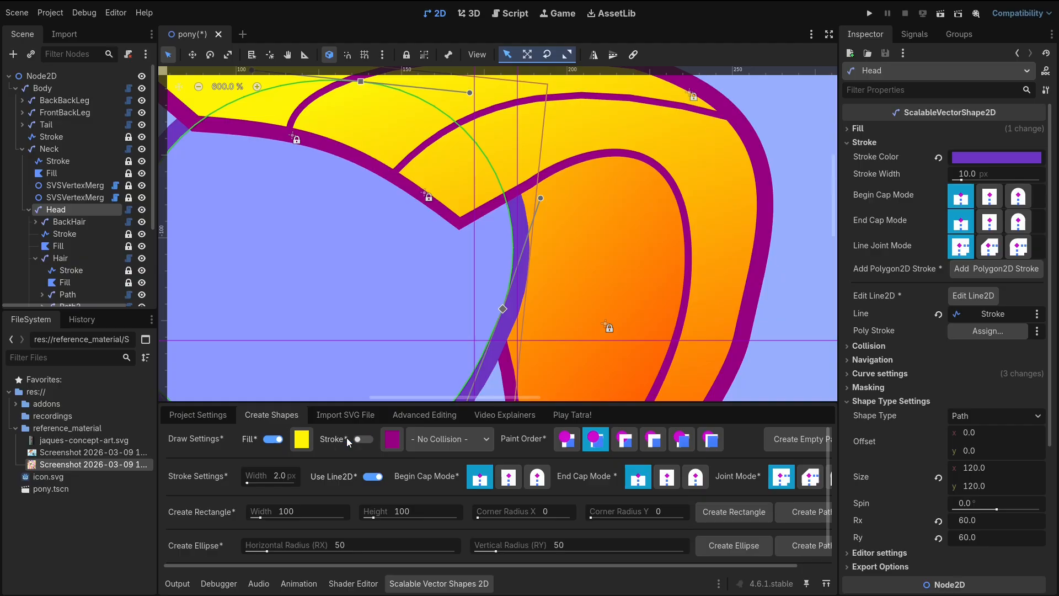
click(306, 446)
drag(305, 315, 438, 336)
middle_drag(538, 329, 562, 285)
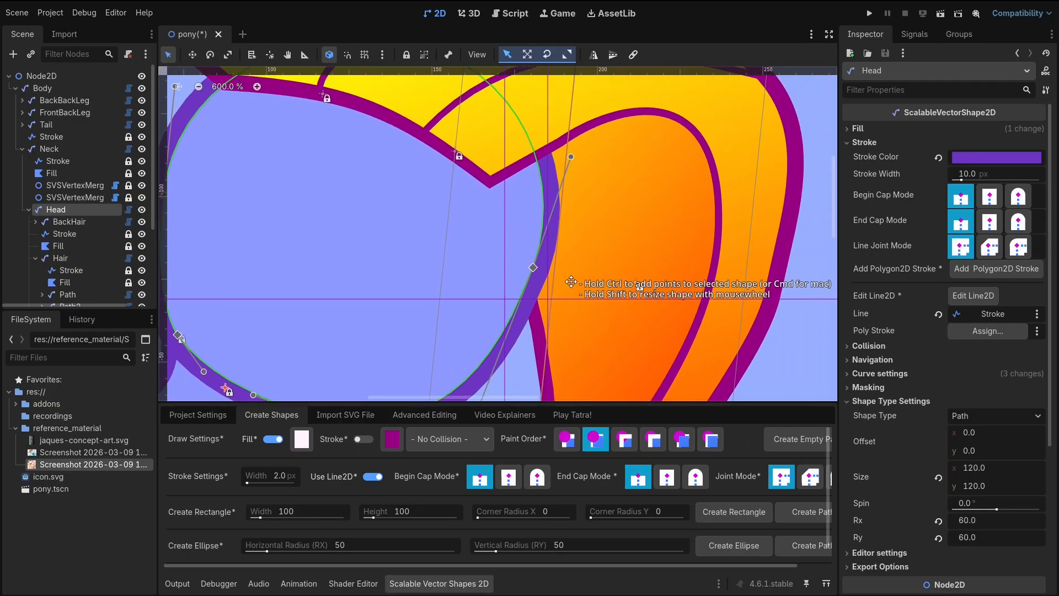
scroll(562, 285, down, 1)
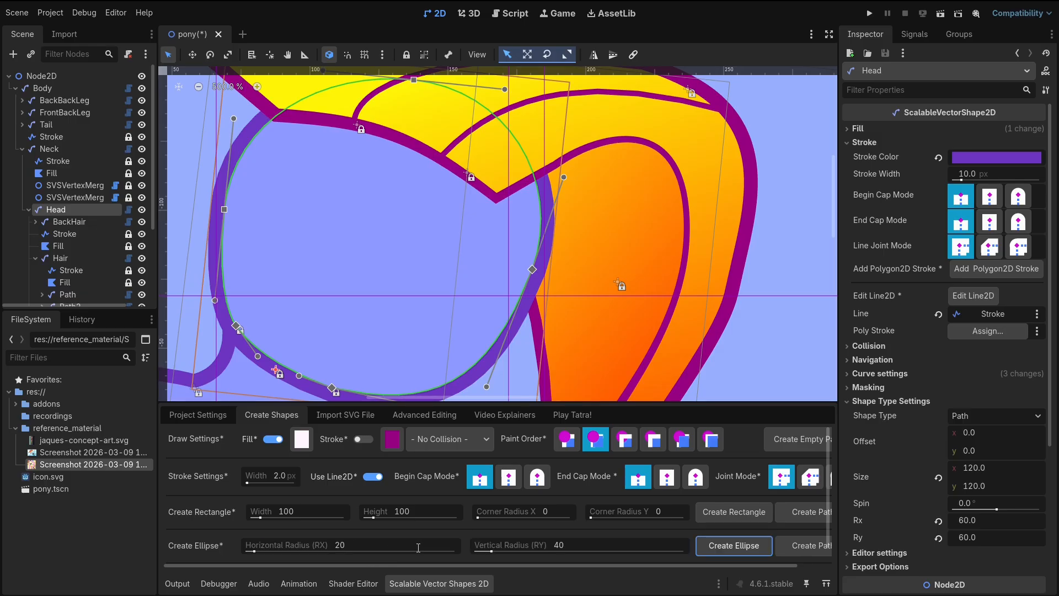
Try adding an ellipse with a horizontal radius of 20 and a vertical radius of 40 to the head.
scroll(500, 246, down, 2)
click(712, 547)
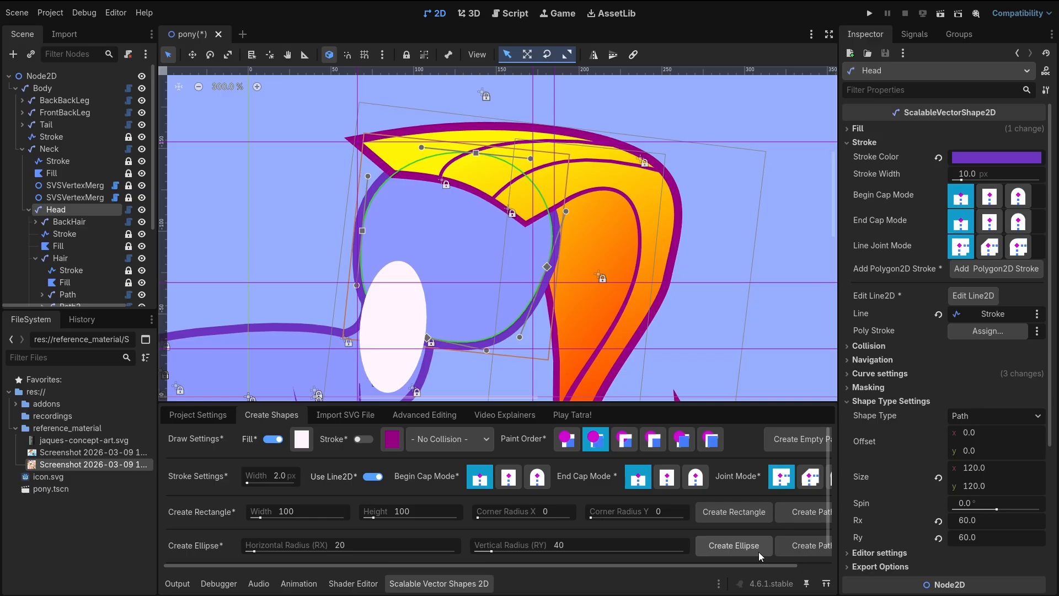
key(ctrl+z)
Create an ellipse with radii 15 and 30 on the head and move it against the edge beside the back hair.
click(590, 544)
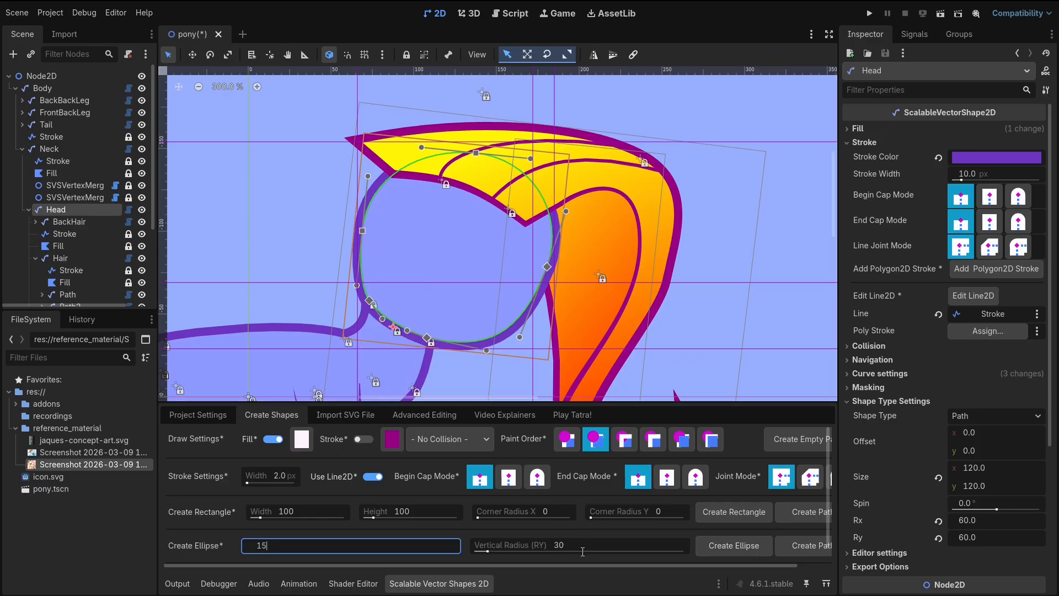
click(741, 547)
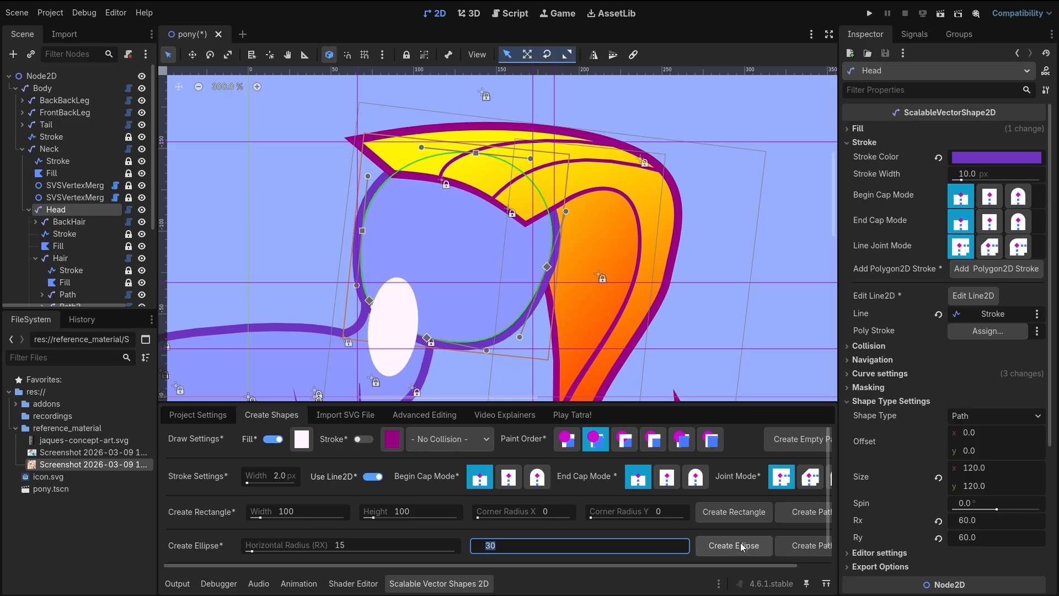
click(742, 546)
scroll(588, 196, up, 2)
key(w)
drag(474, 309, 666, 163)
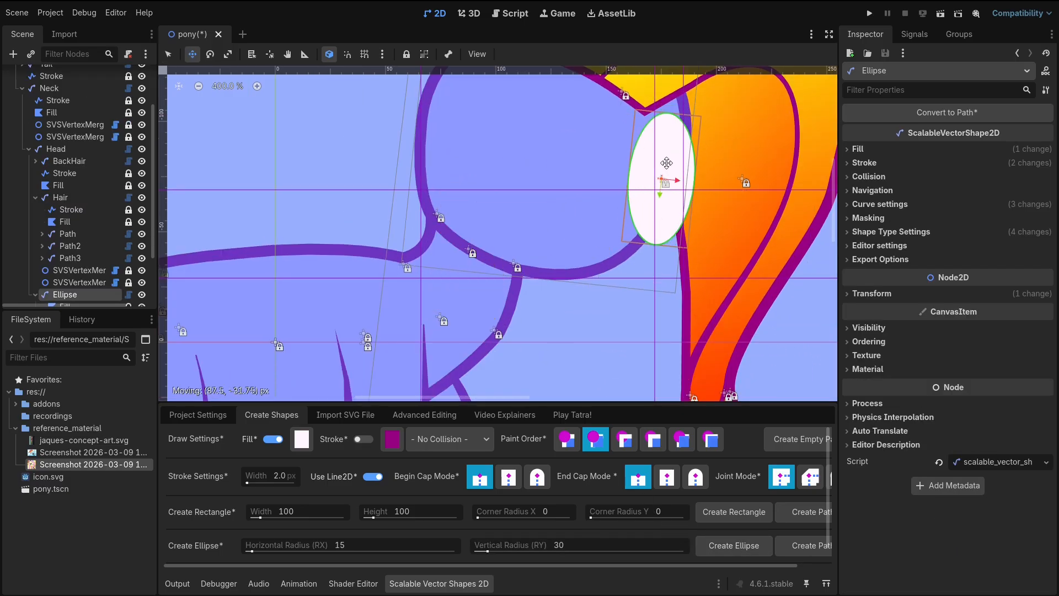
Tilt the white ellipse clockwise, fit it to the head's edge below the hair's tip and name it Eye.
scroll(690, 163, up, 2)
key(q)
drag(723, 170, 723, 179)
key(q)
drag(667, 298, 662, 287)
key(w)
drag(651, 185, 651, 168)
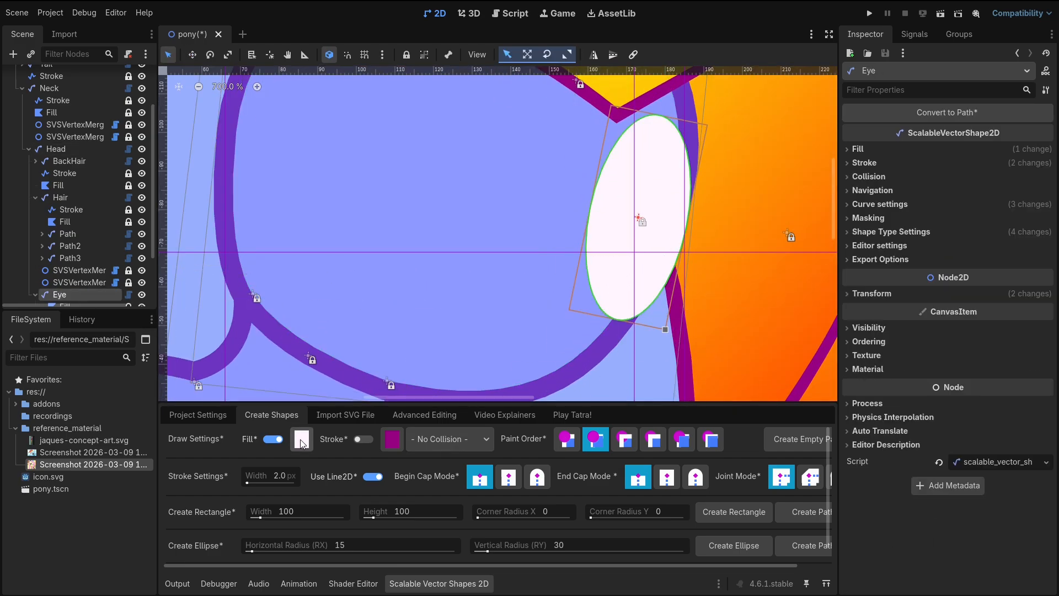
Set the fill colour for new shapes to teal 00dfb2.
click(301, 439)
drag(305, 296, 331, 298)
click(340, 258)
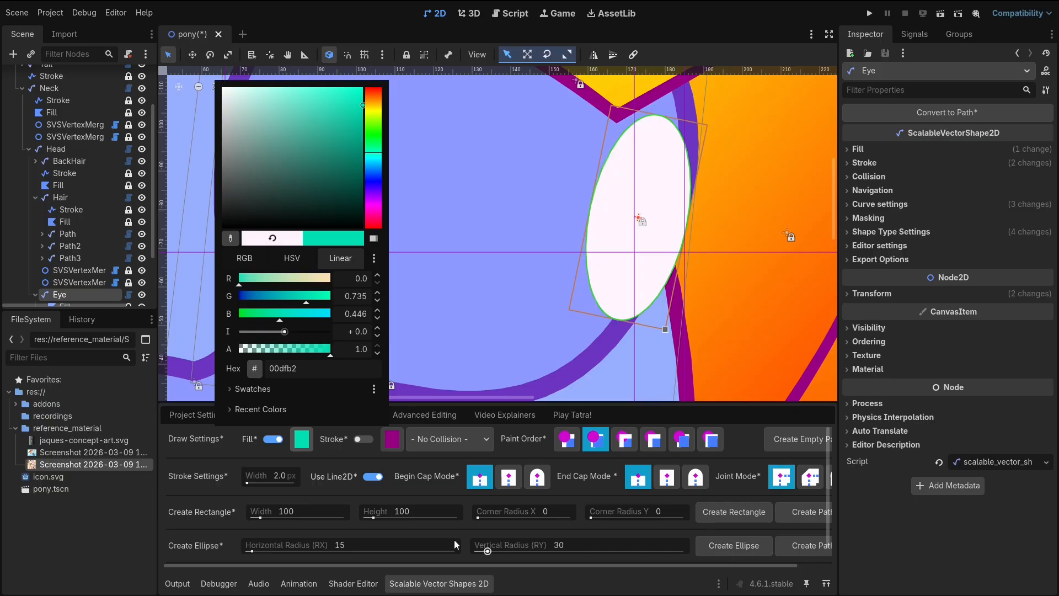
Create an ellipse with horizontal radius 12 and vertical radius 25 inside the Eye shape.
click(392, 544)
click(379, 545)
text(12)
key(Tab)
text(25)
key(Tab)
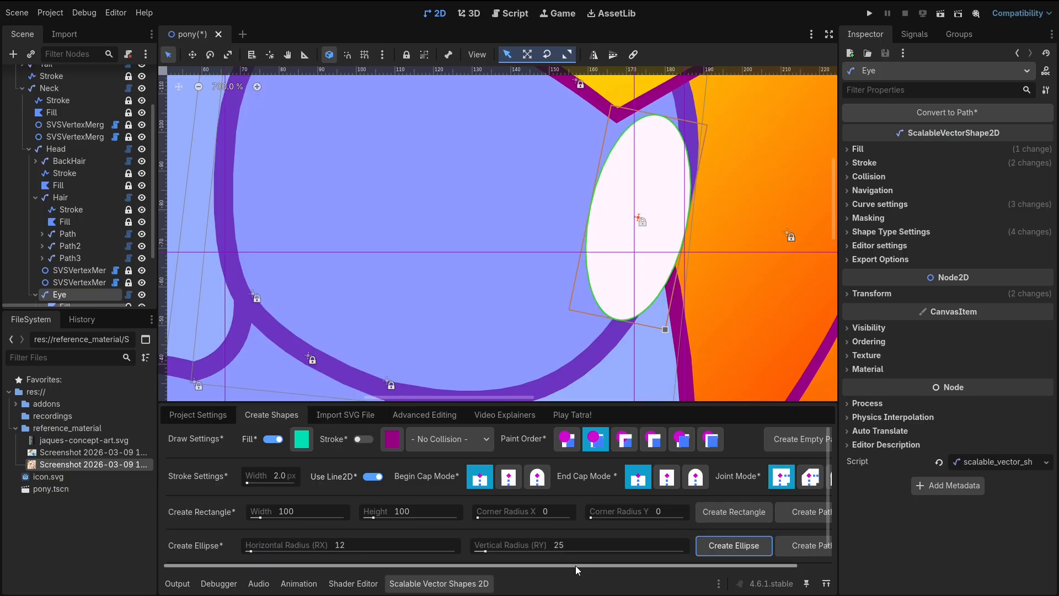
click(733, 545)
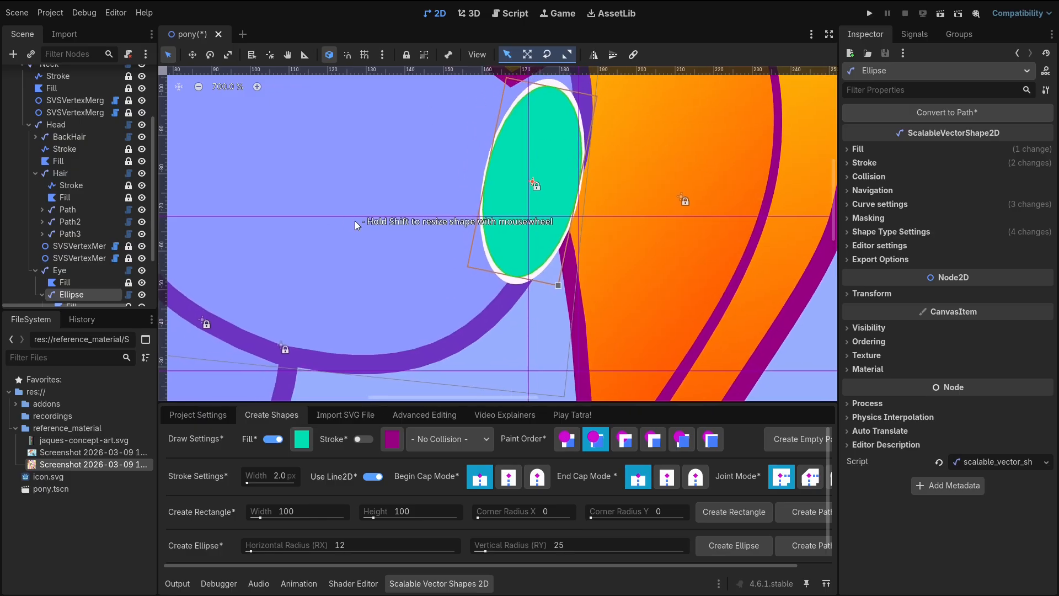
Give the Eye shape a white Line2D stroke with a width of 1 px.
click(97, 269)
click(871, 161)
click(971, 179)
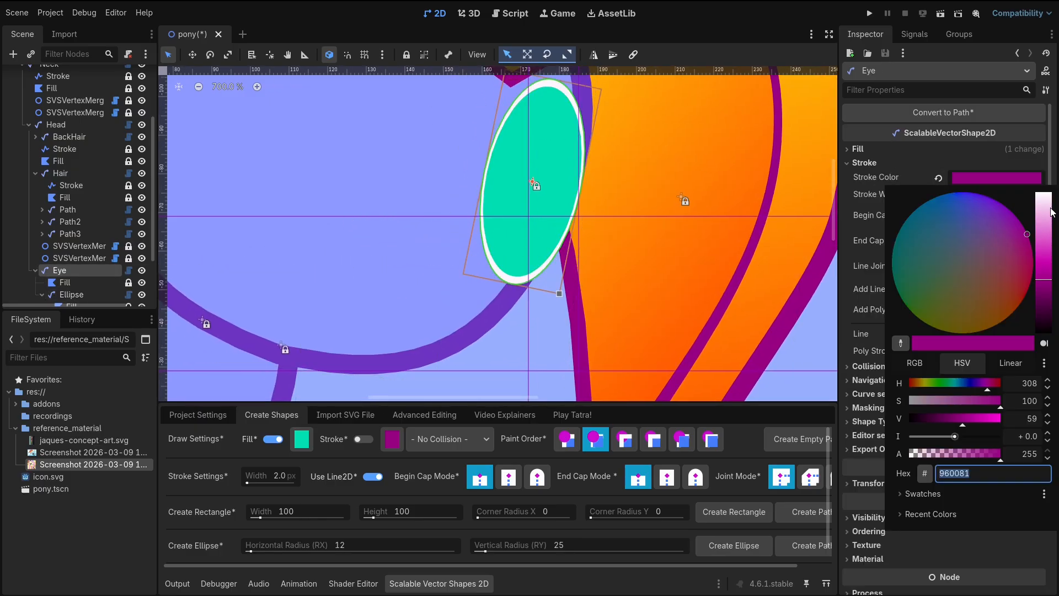
drag(1043, 209, 1045, 149)
click(938, 173)
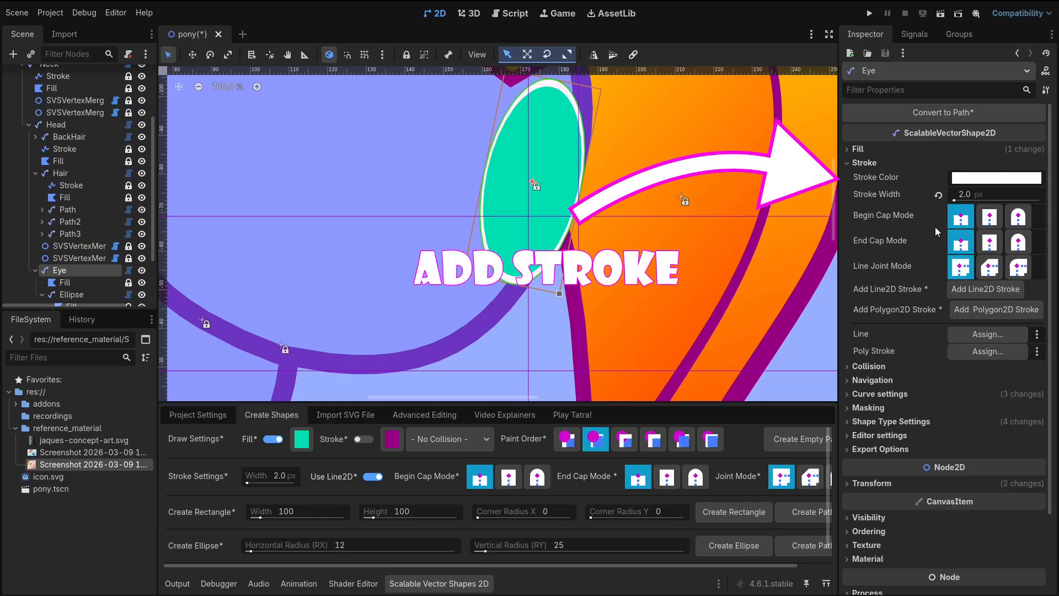
drag(963, 197, 954, 197)
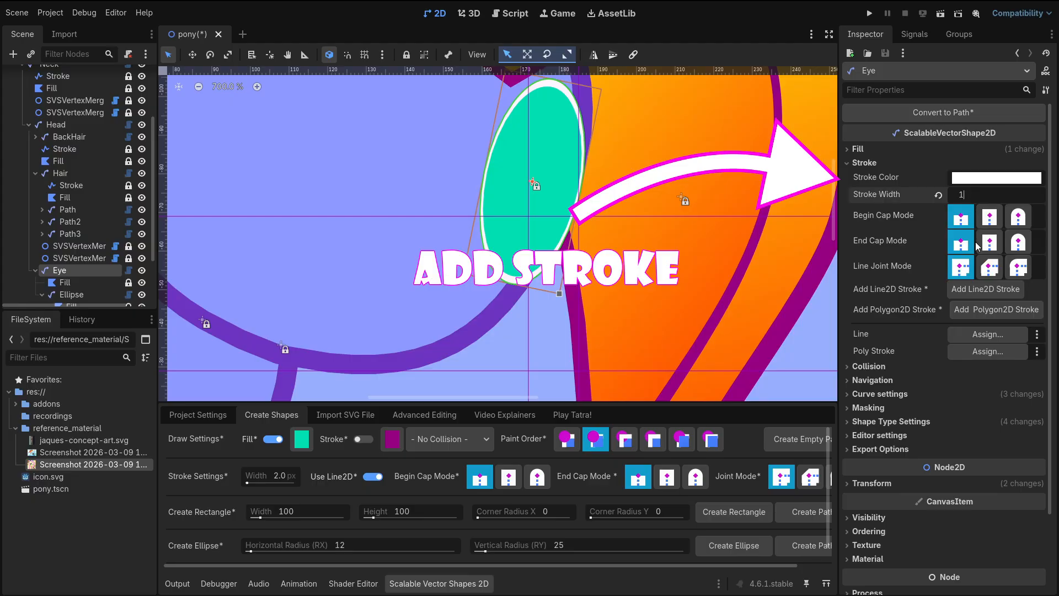
click(966, 290)
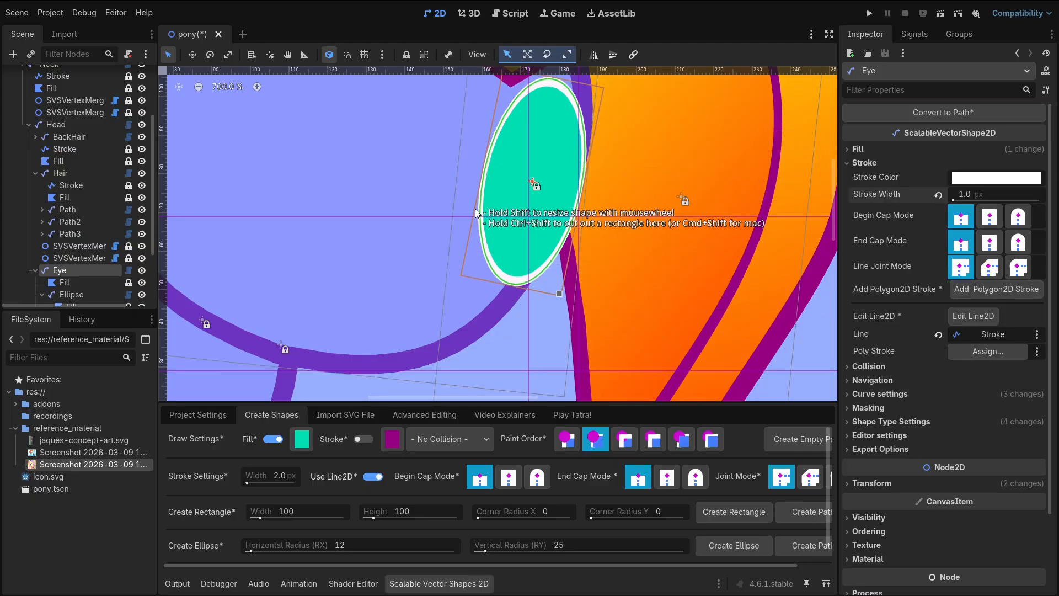
Add one clip path to the teal Ellipse's masking settings and assign the Eye shape to it.
click(77, 295)
scroll(448, 265, down, 1)
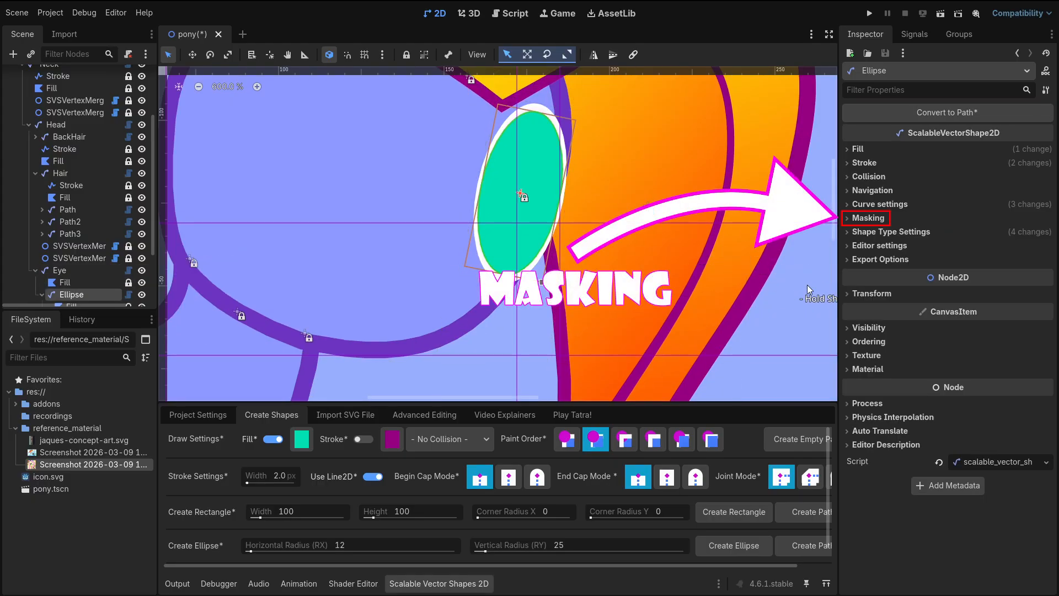
click(894, 219)
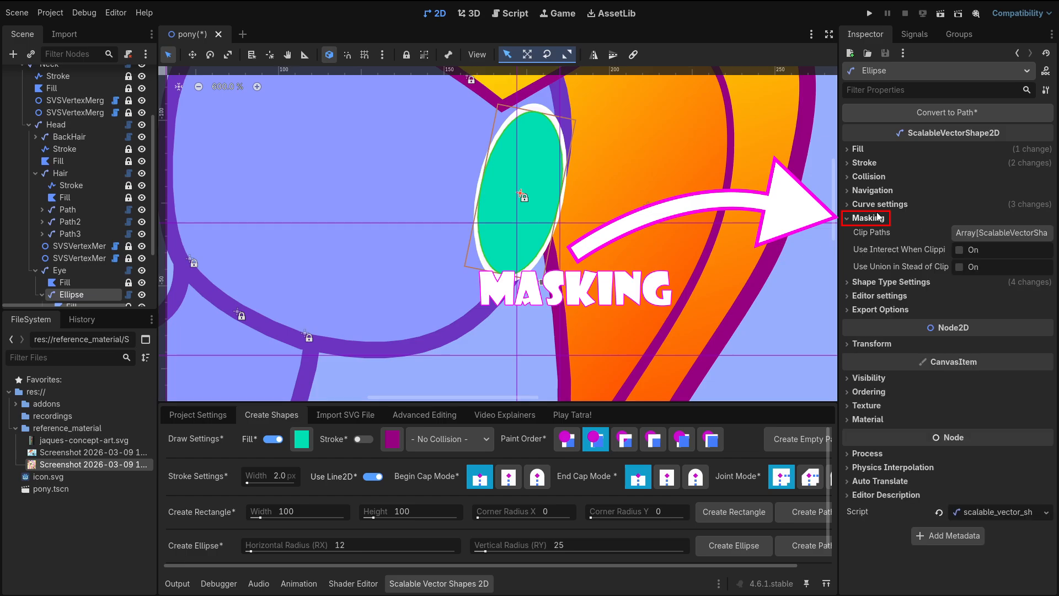
click(983, 234)
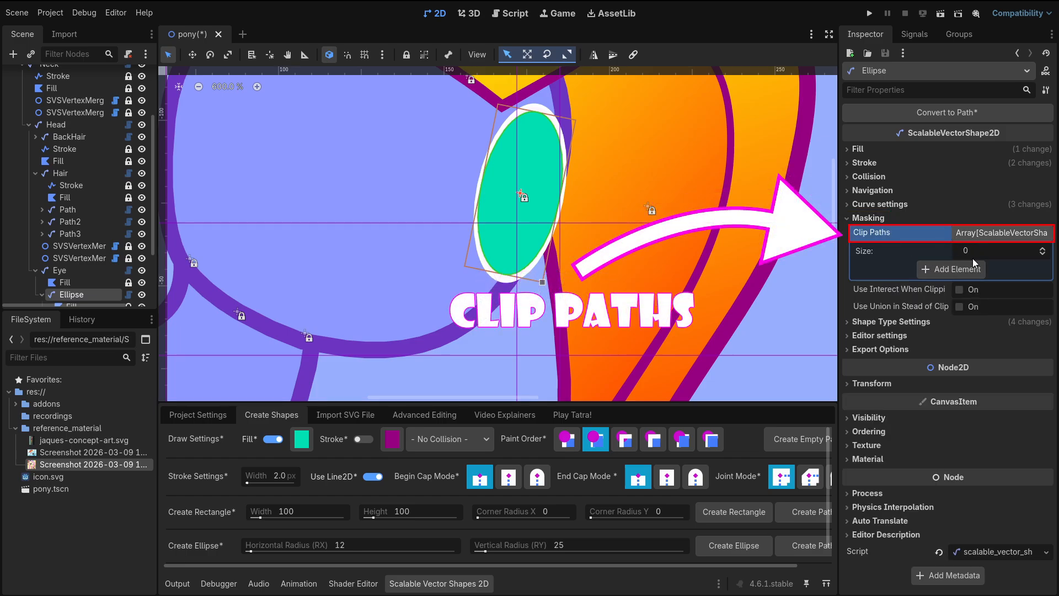
click(958, 269)
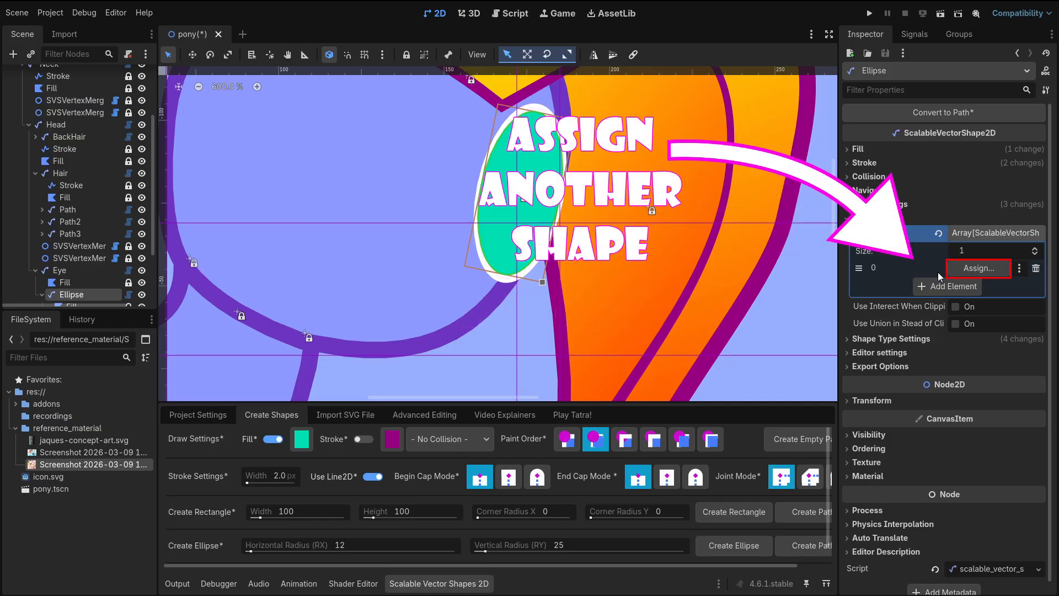
click(979, 268)
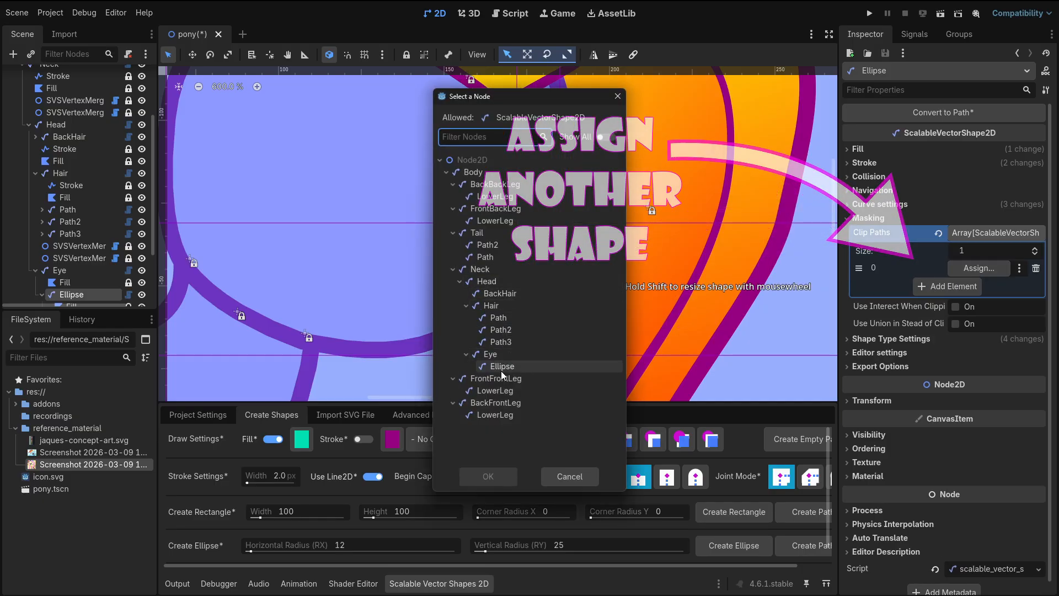
click(498, 355)
click(502, 475)
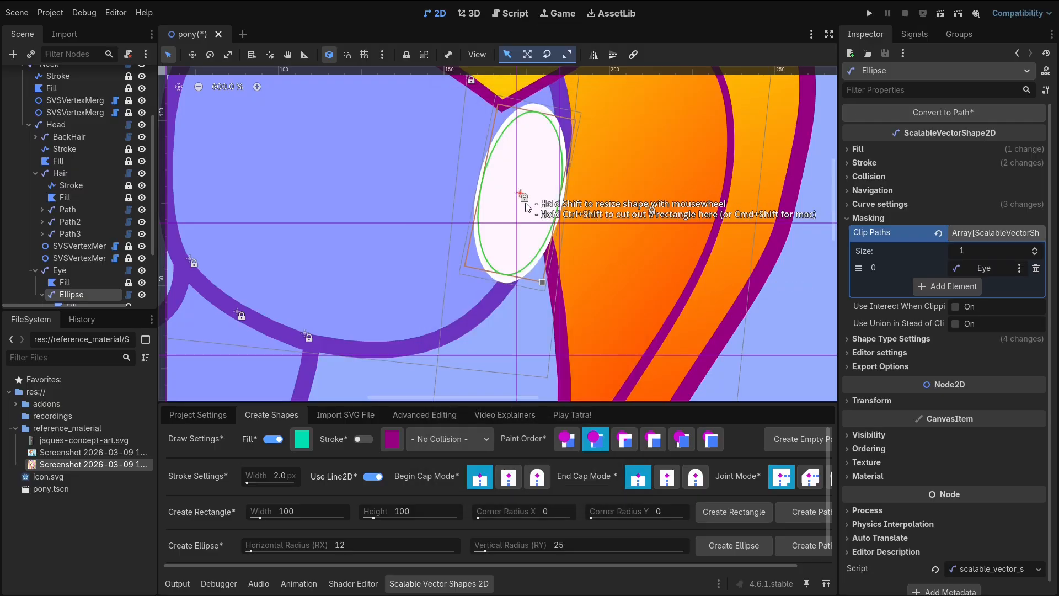
Try shifting the teal ellipse toward the eye's left edge to test the clipping.
scroll(401, 260, down, 1)
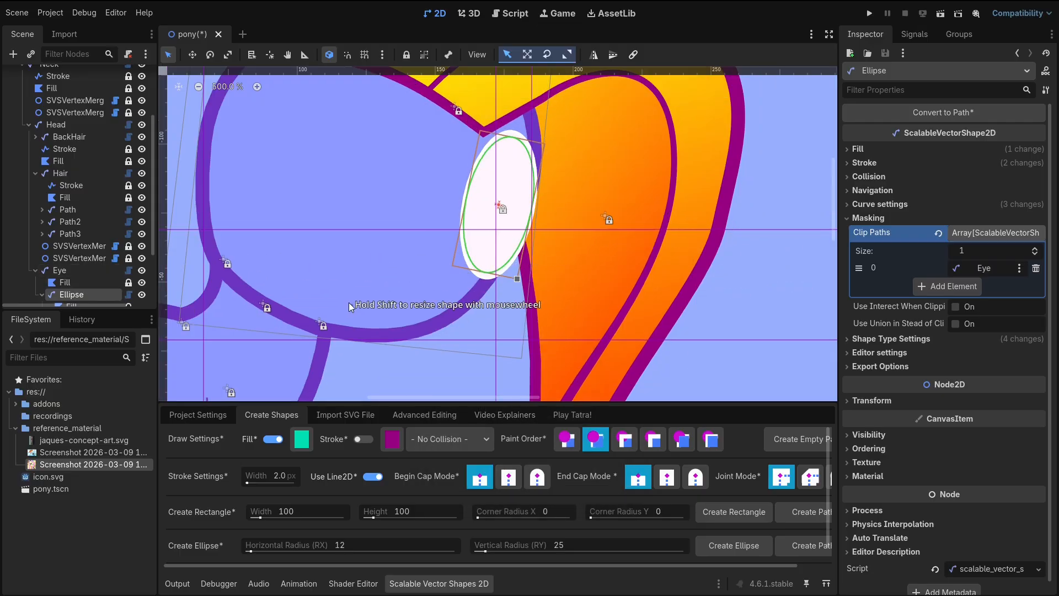
middle_drag(381, 272, 392, 238)
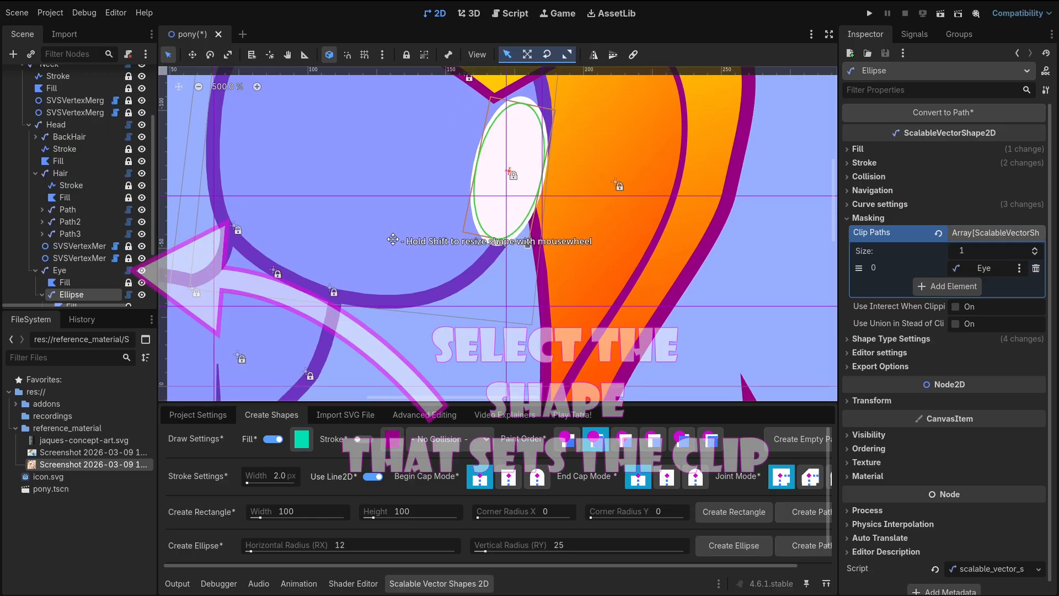
key(w)
drag(574, 215, 566, 220)
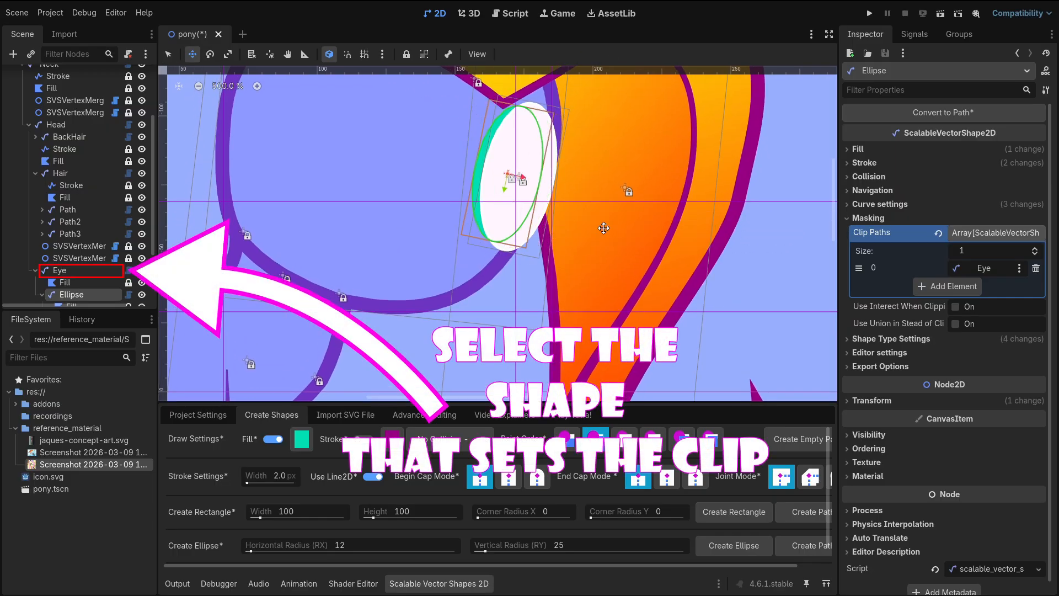
Enable intersecting when clipping in the Eye shape's masking settings.
click(60, 270)
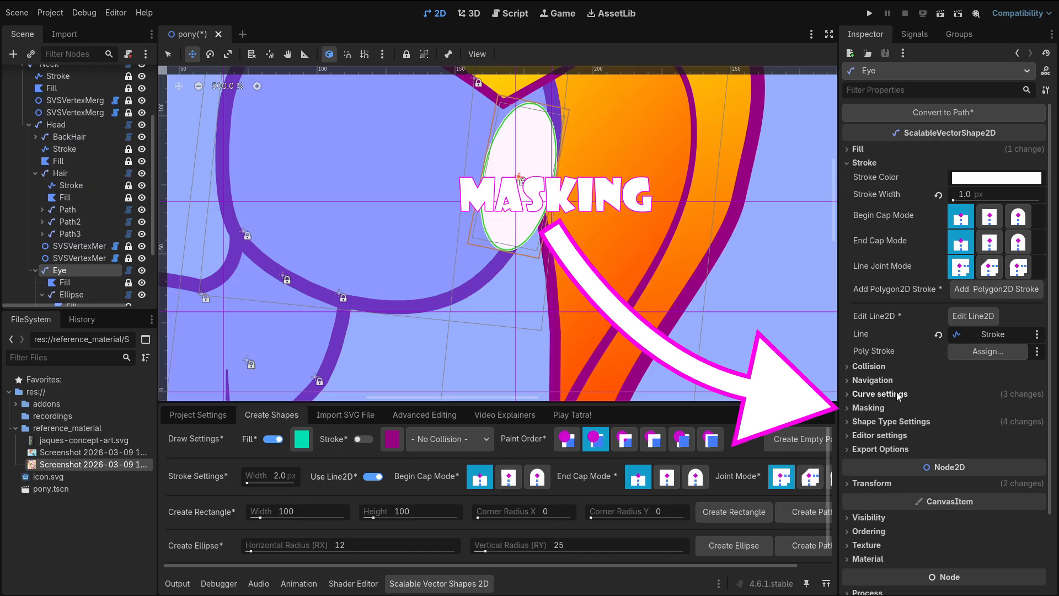
click(877, 407)
click(955, 440)
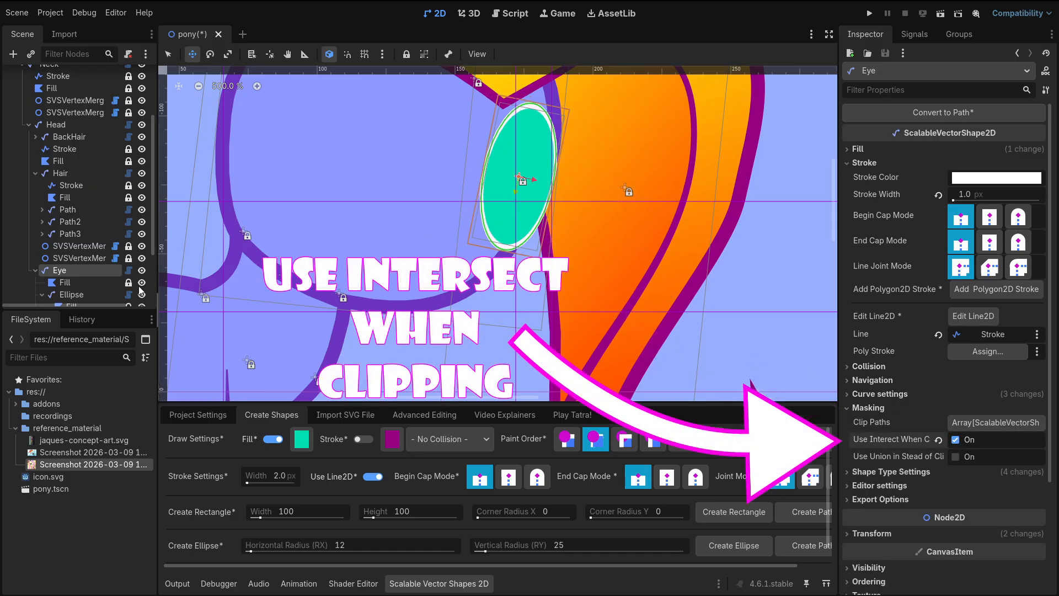
Move the teal ellipse slightly toward the left side of the eye.
click(502, 286)
drag(531, 266, 520, 264)
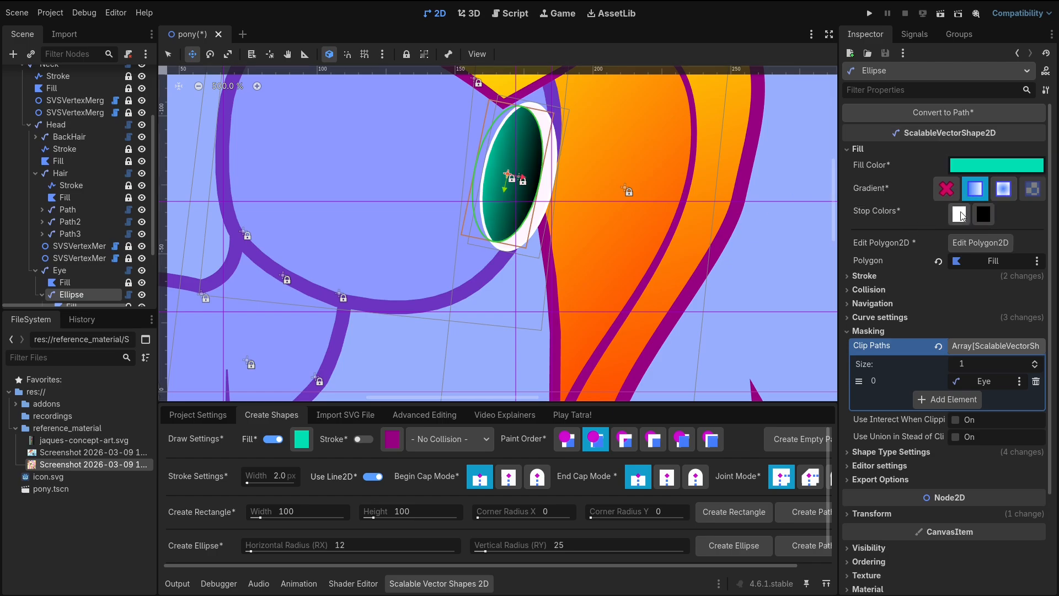
Switch the teal ellipse's fill to a radial gradient and reposition the gradient's handles around the eye.
scroll(510, 232, down, 2)
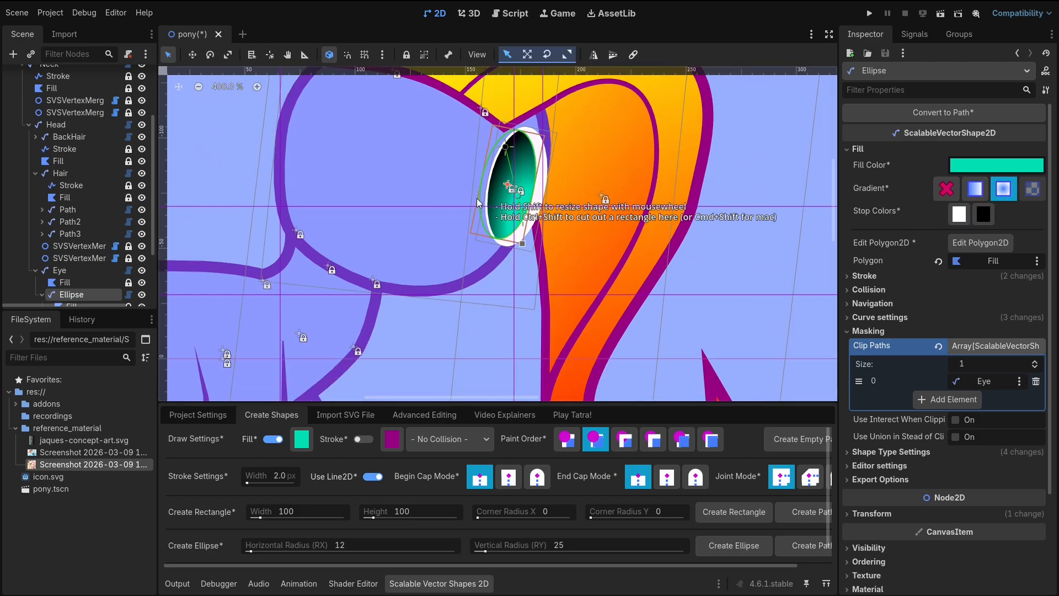
click(528, 241)
click(528, 241)
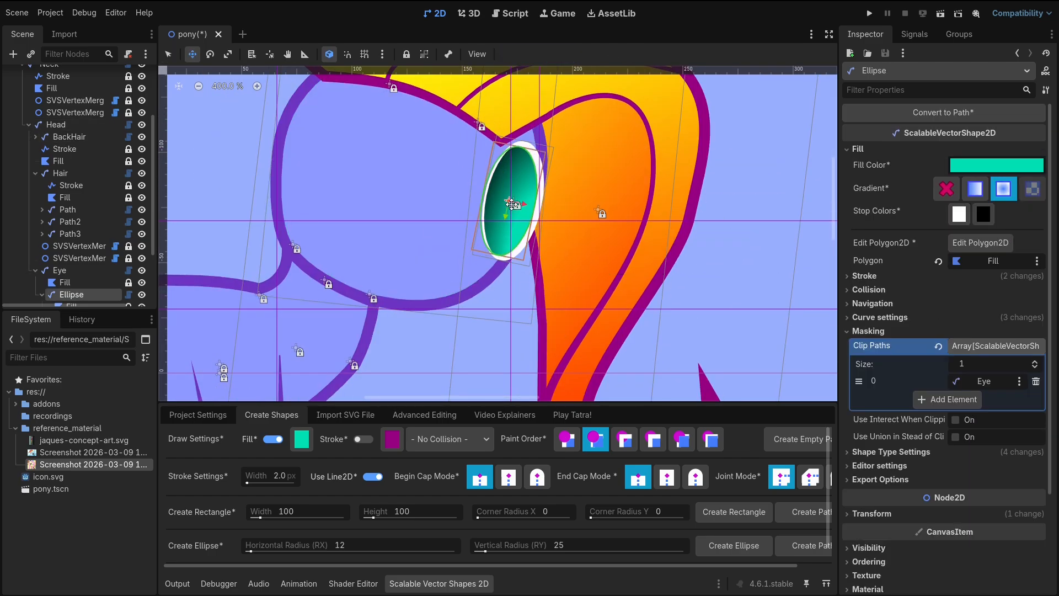
scroll(612, 309, up, 1)
scroll(469, 160, up, 3)
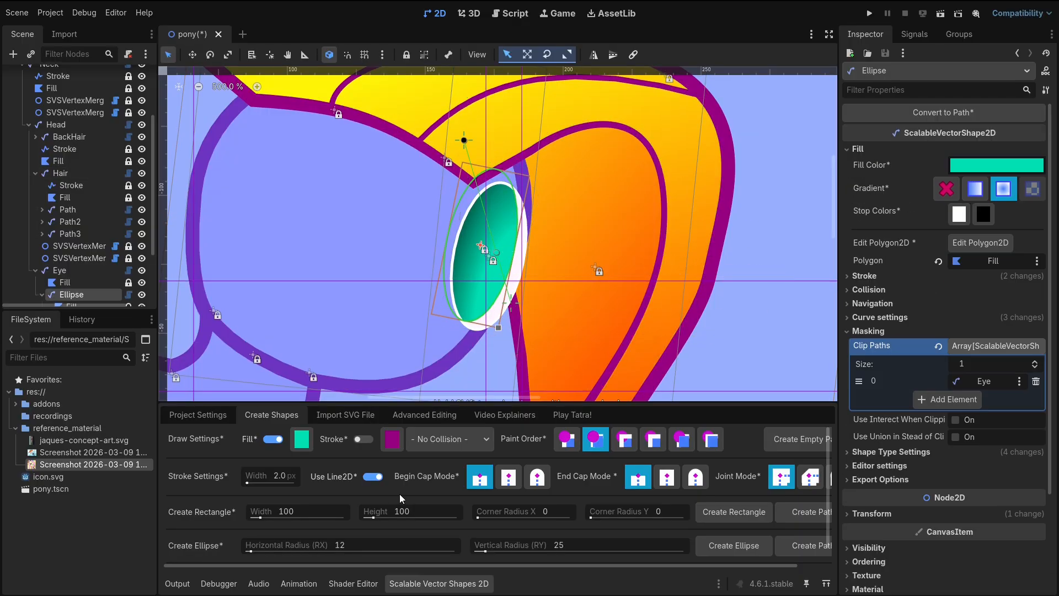
key(w)
click(491, 333)
scroll(492, 333, down, 5)
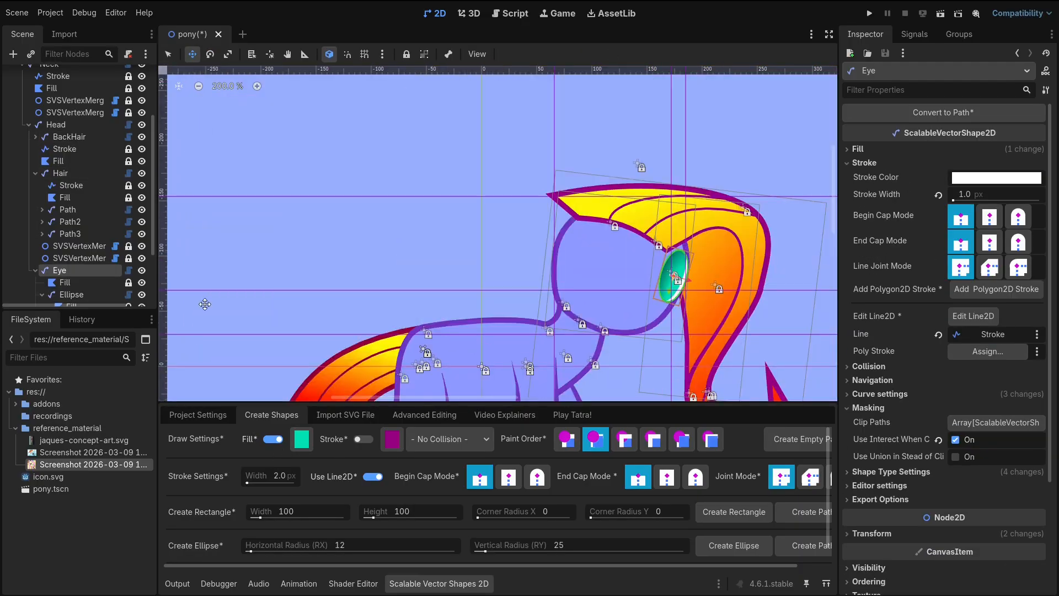
Create a black-filled ellipse without stroke, horizontal radius 12 and vertical radius 25, as a child of the teal ellipse.
scroll(568, 309, up, 4)
key(q)
click(567, 310)
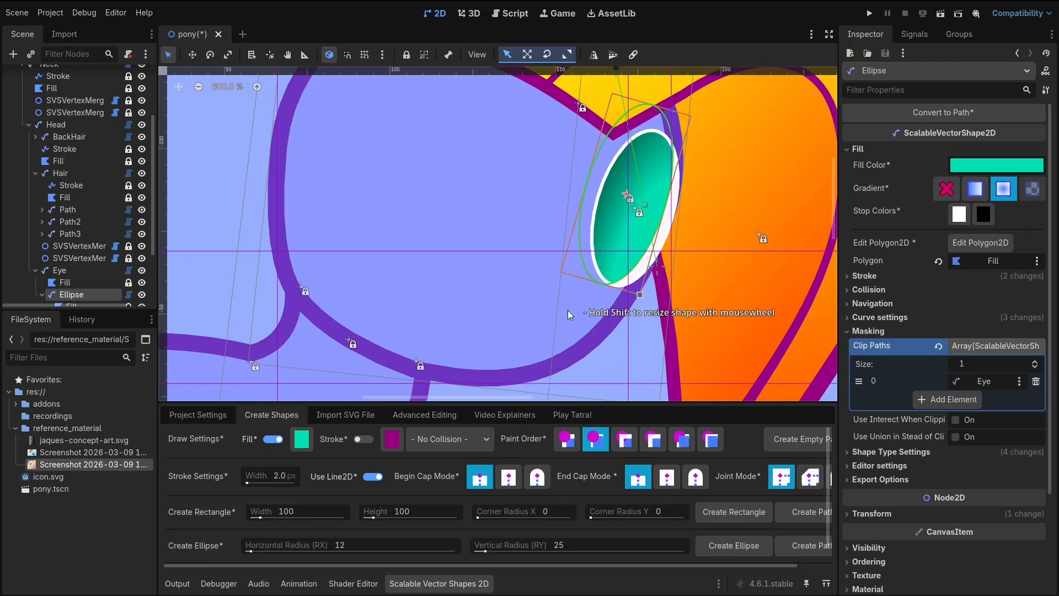
click(308, 439)
drag(287, 221, 194, 242)
click(551, 544)
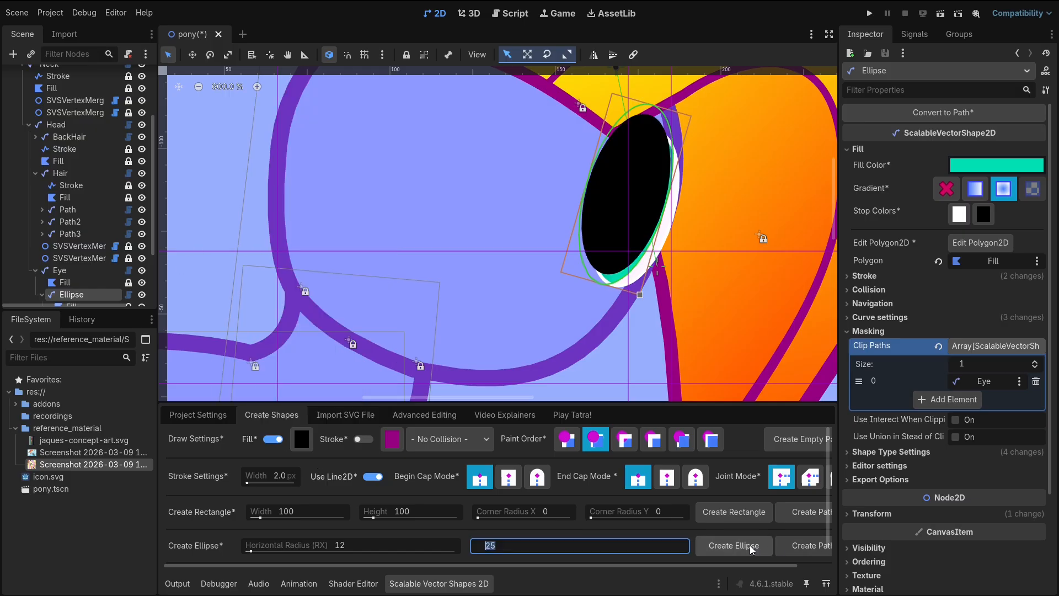
click(746, 547)
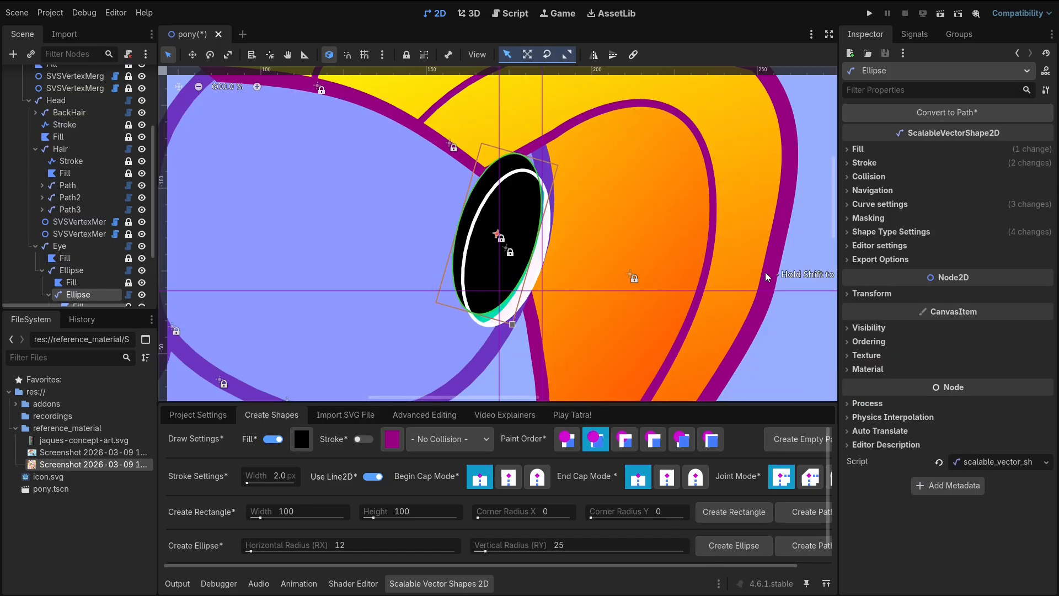
Add one clip path to the black ellipse's masking settings and assign the Eye shape to it.
click(894, 217)
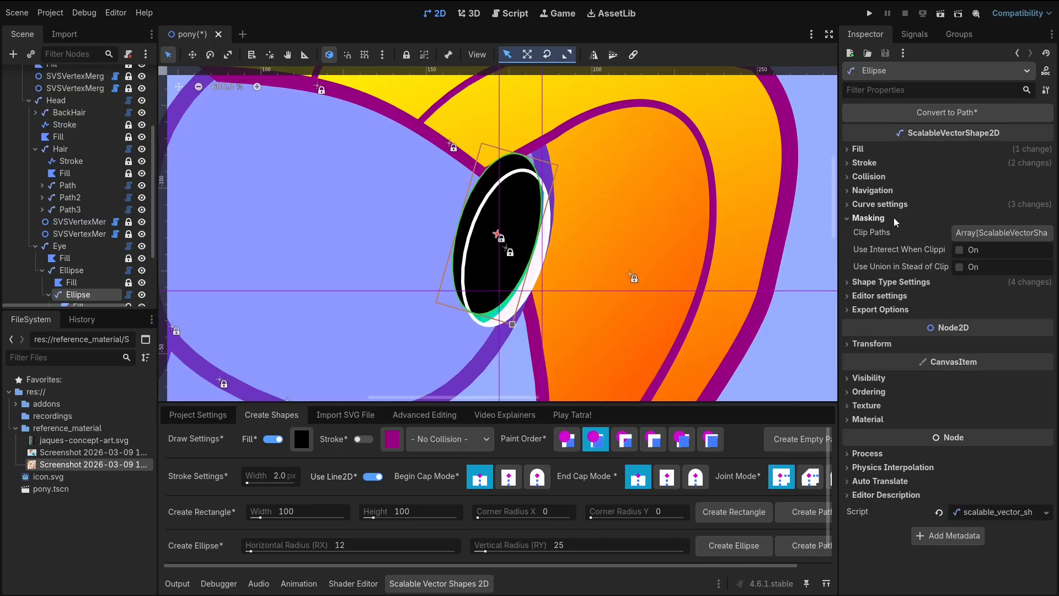
click(982, 232)
click(974, 268)
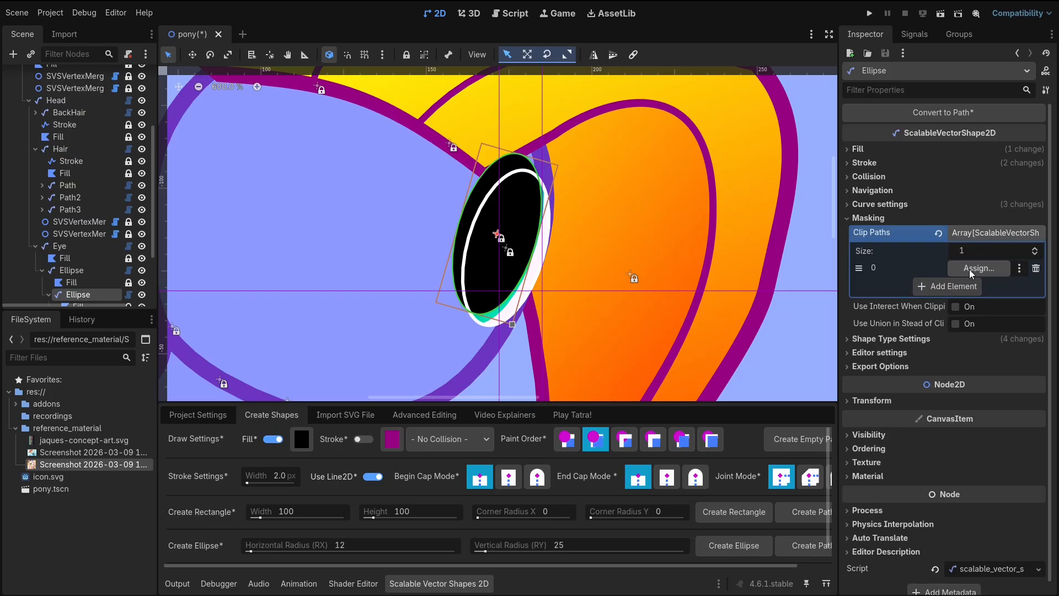
click(969, 269)
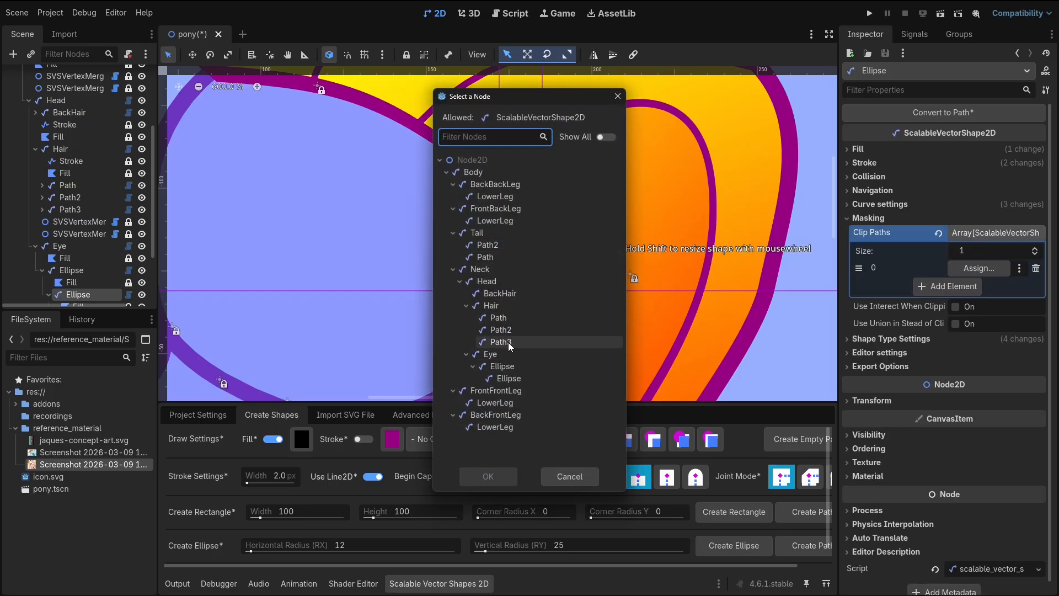
click(515, 354)
click(498, 478)
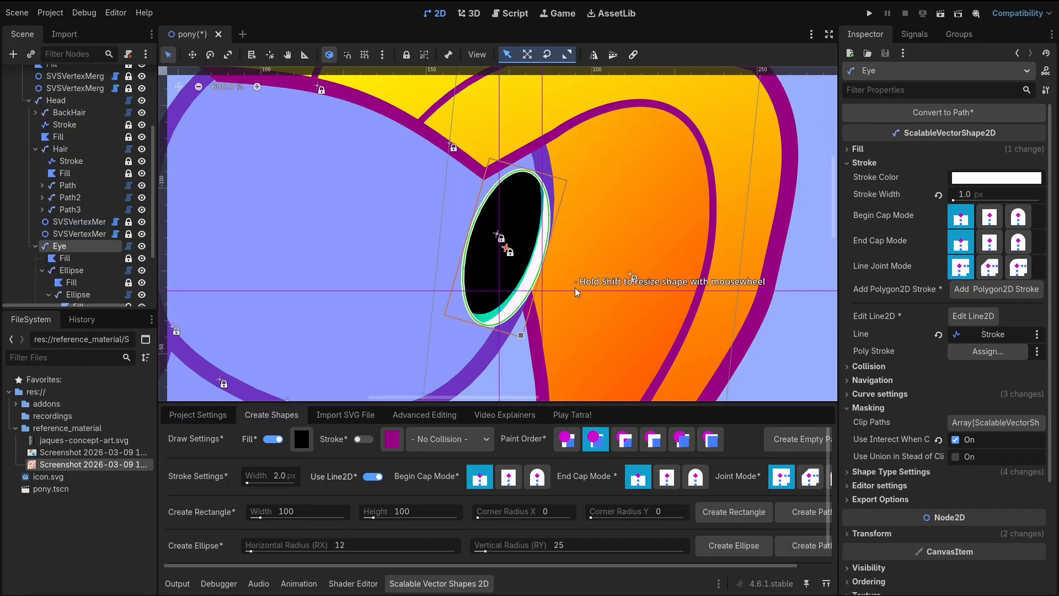
Set the Eye shape's stroke width to 0.5 px.
click(981, 191)
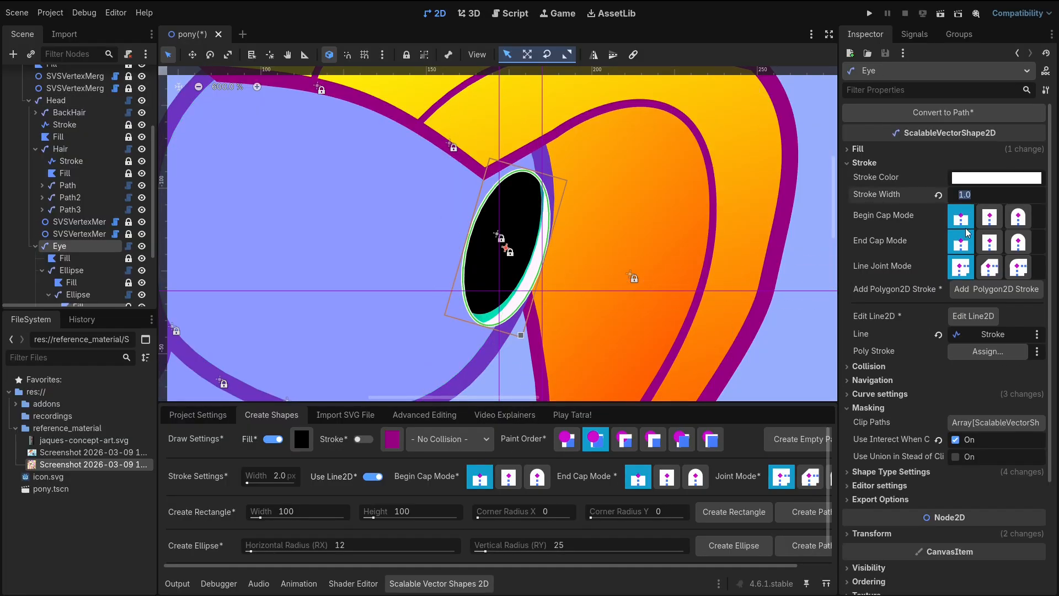
text(0.2)
key(BackSpace)
text(5)
key(Return)
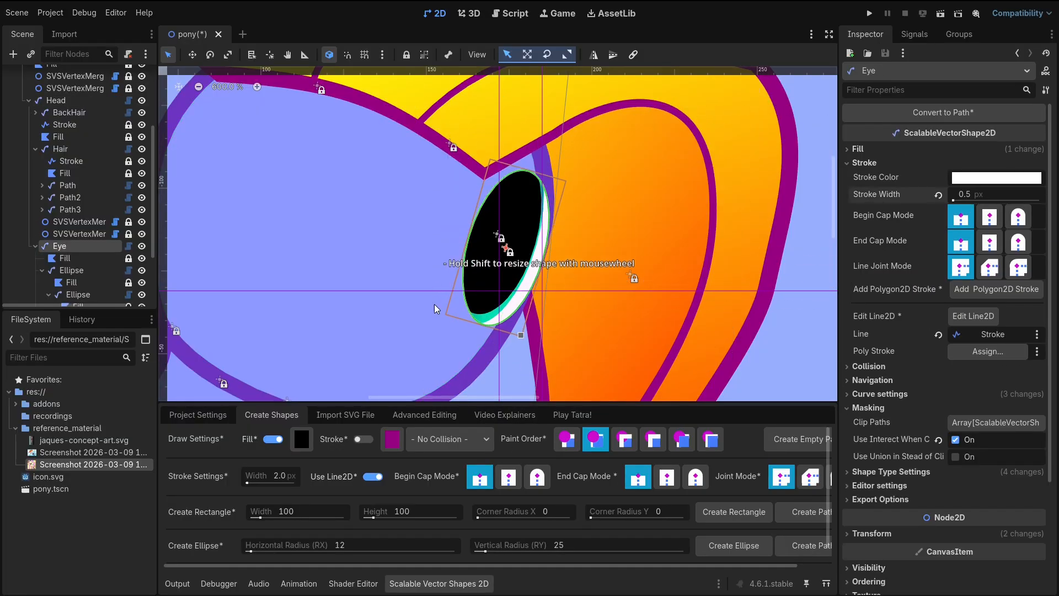
click(316, 323)
scroll(444, 353, down, 1)
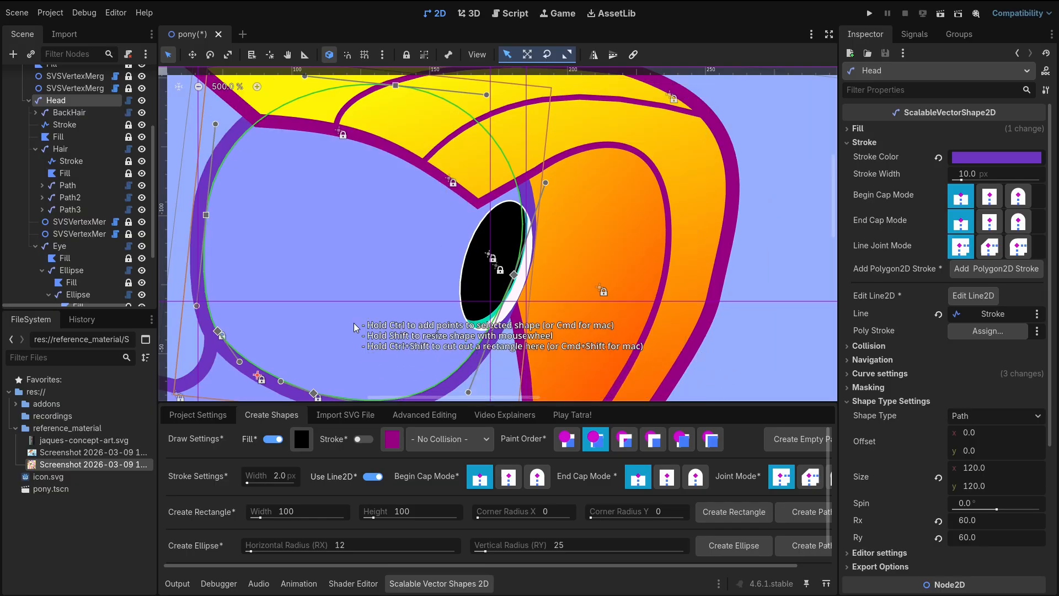
Delete the Stroke node under the Eye shape.
click(493, 265)
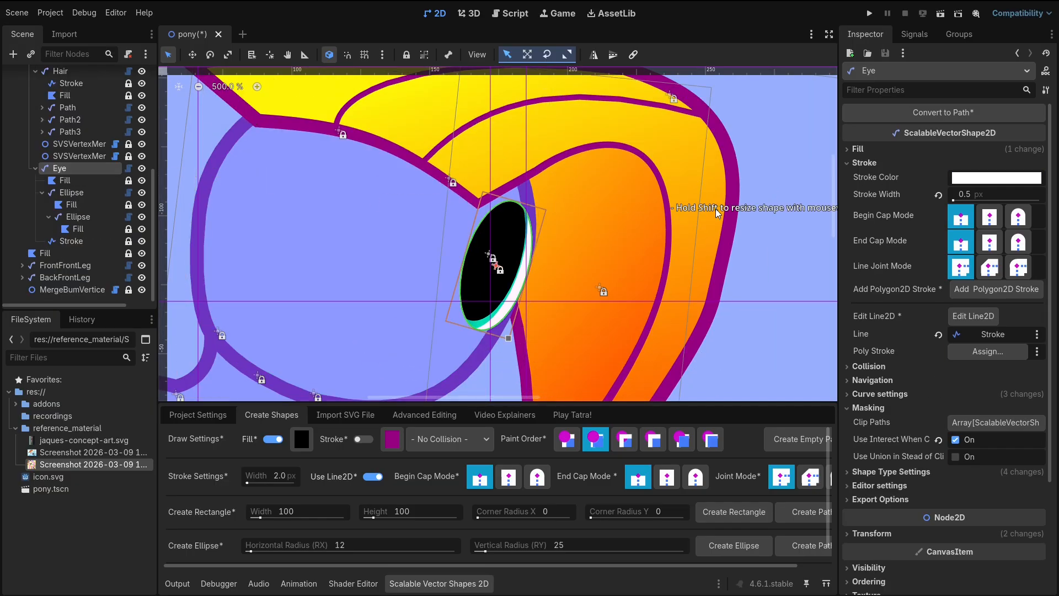
click(939, 334)
click(71, 241)
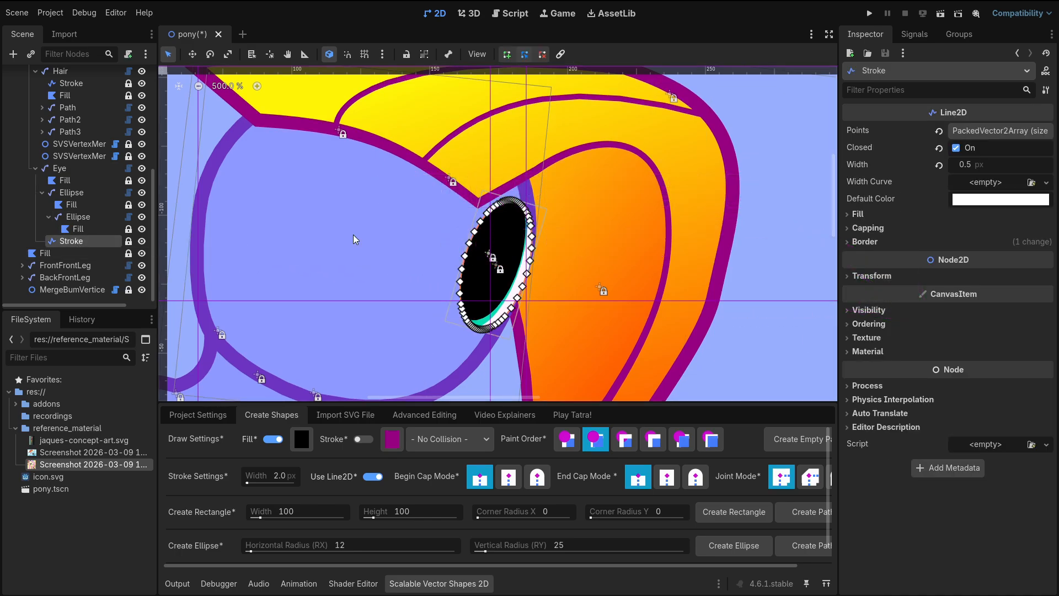
key(Delete)
key(Return)
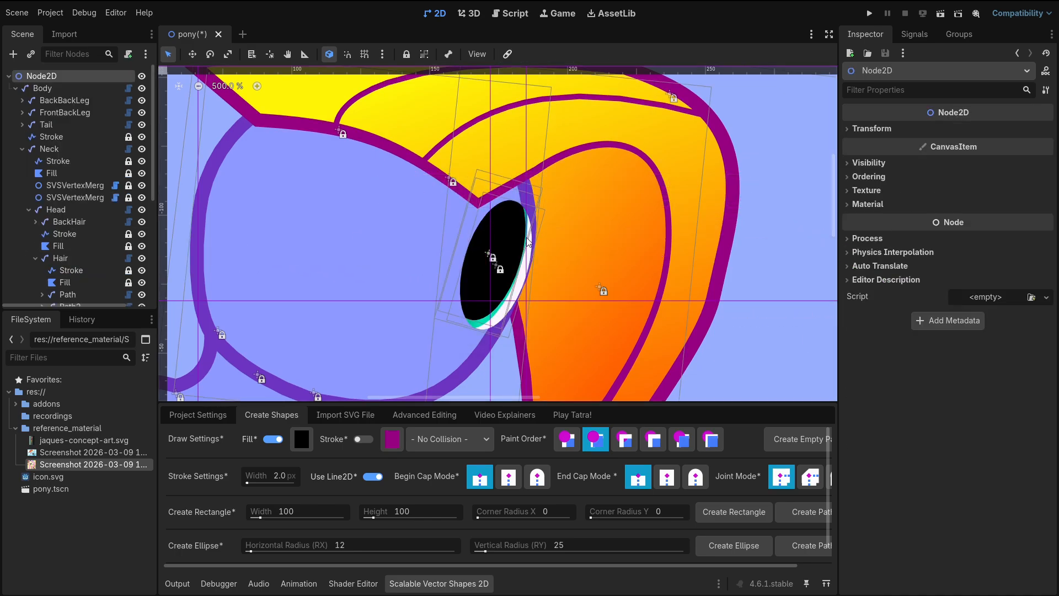
Shift the black ellipse slightly within the eye and place a white highlight ellipse with radii 8 and 12 over its upper part.
scroll(557, 303, up, 2)
click(493, 263)
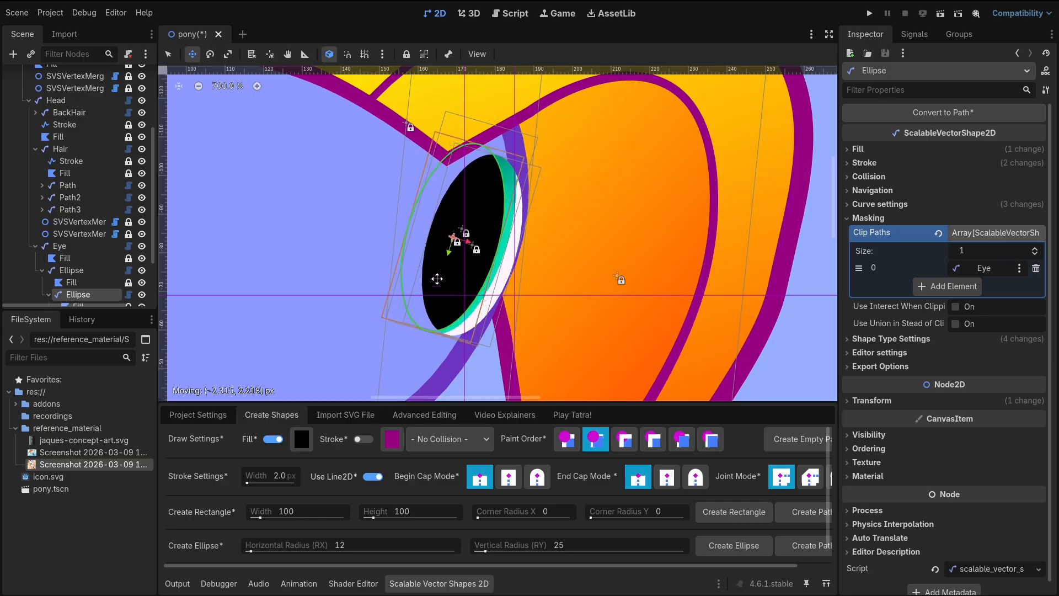
mouse_move(491, 343)
mouse_down()
mouse_move(535, 250)
mouse_move(485, 345)
mouse_up()
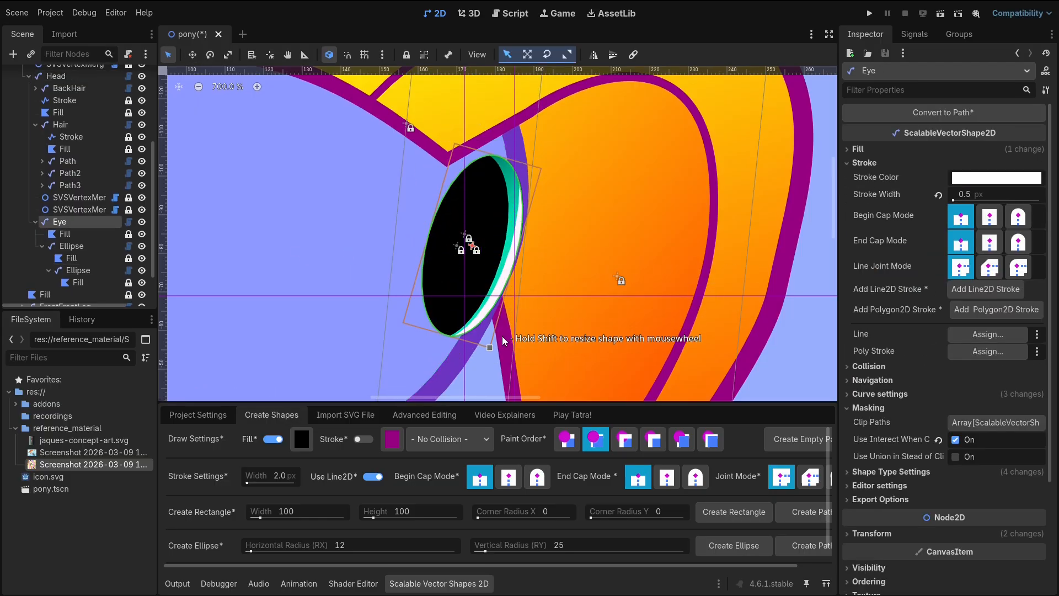
scroll(448, 292, down, 2)
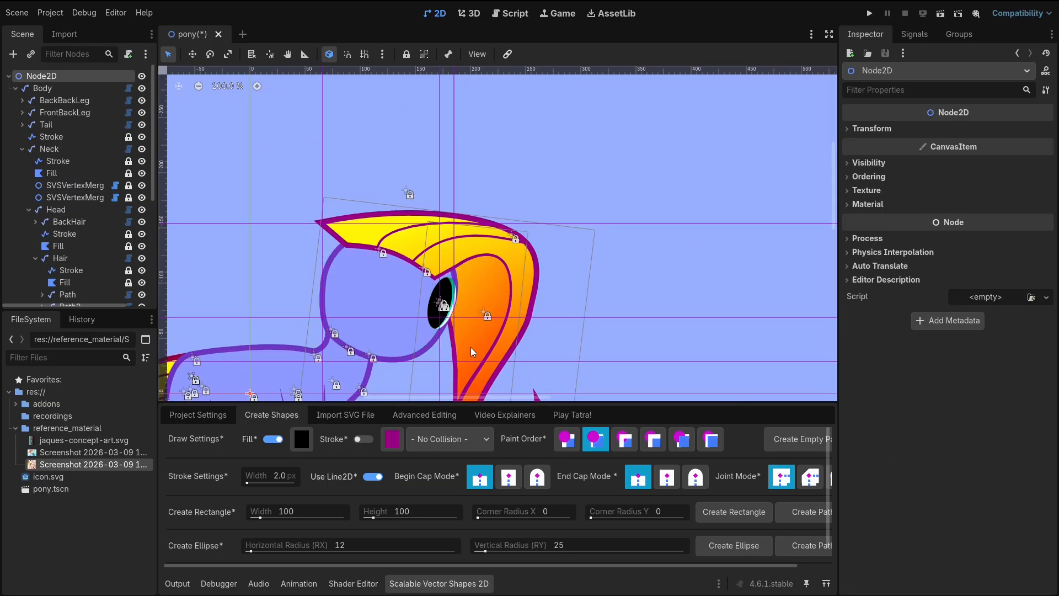
drag(507, 251, 511, 209)
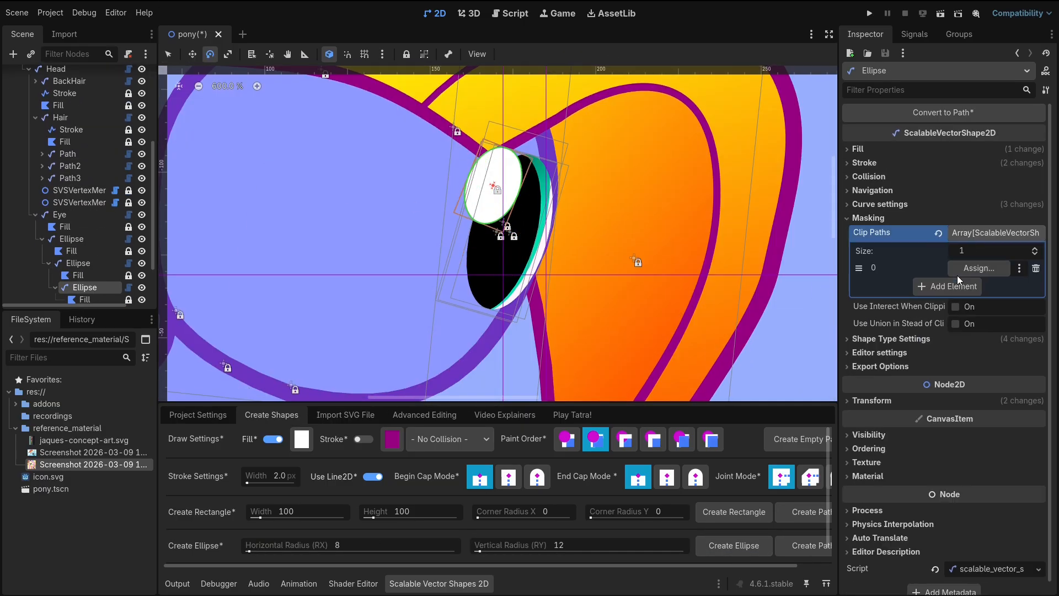
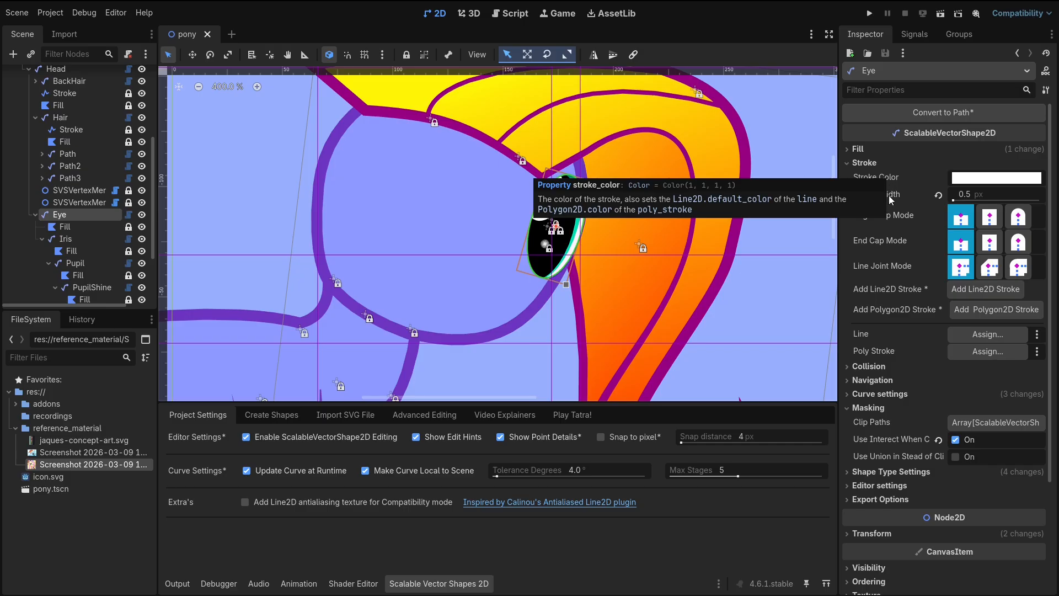
Set the Eye shape's stroke to black (000000) with a width of 2 px and add a Line2D stroke to it.
click(970, 179)
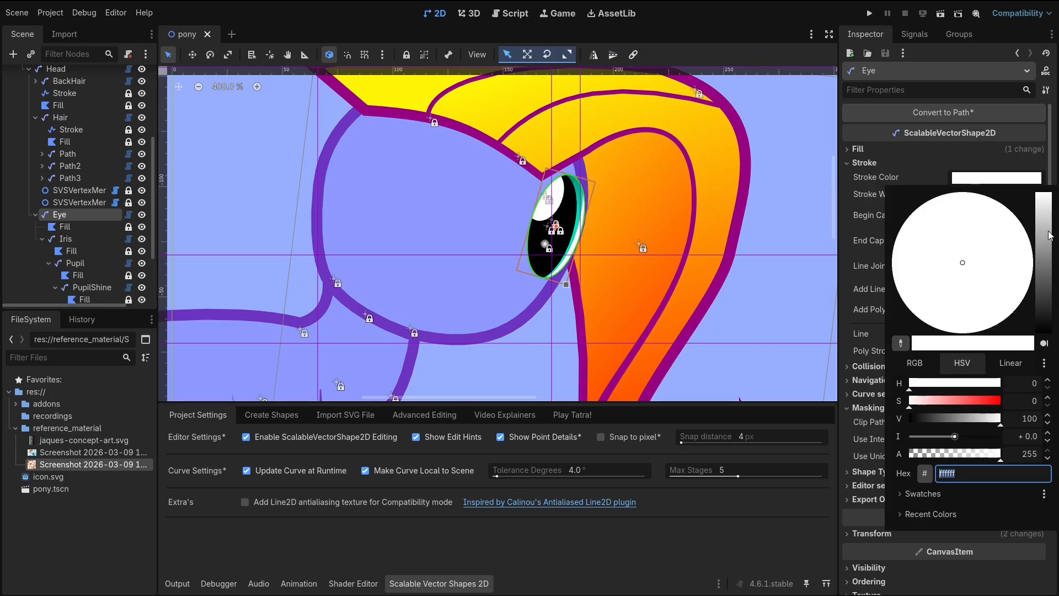
drag(1050, 235, 1055, 341)
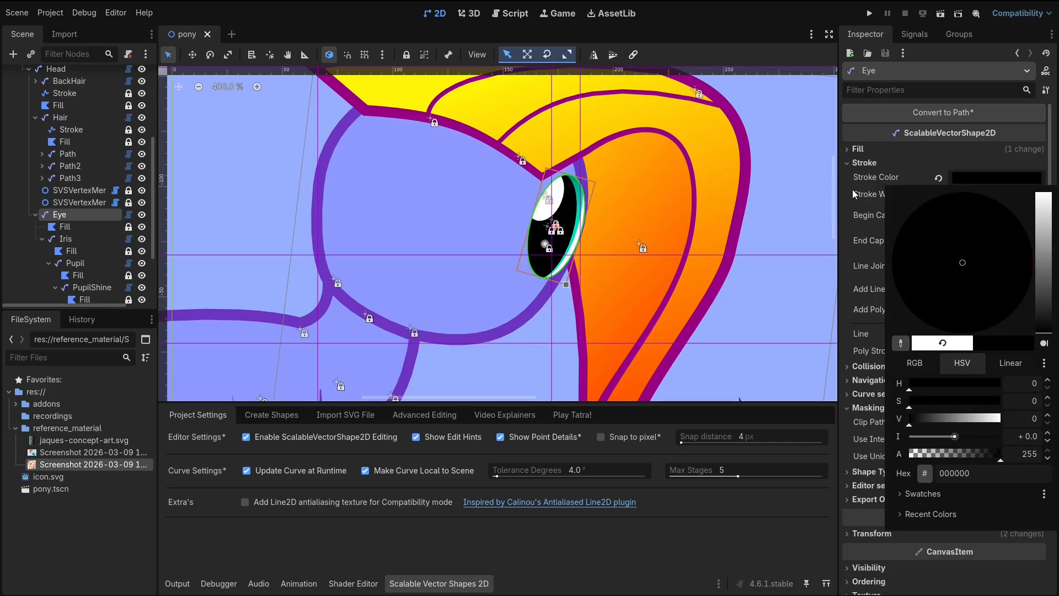
click(853, 194)
click(974, 198)
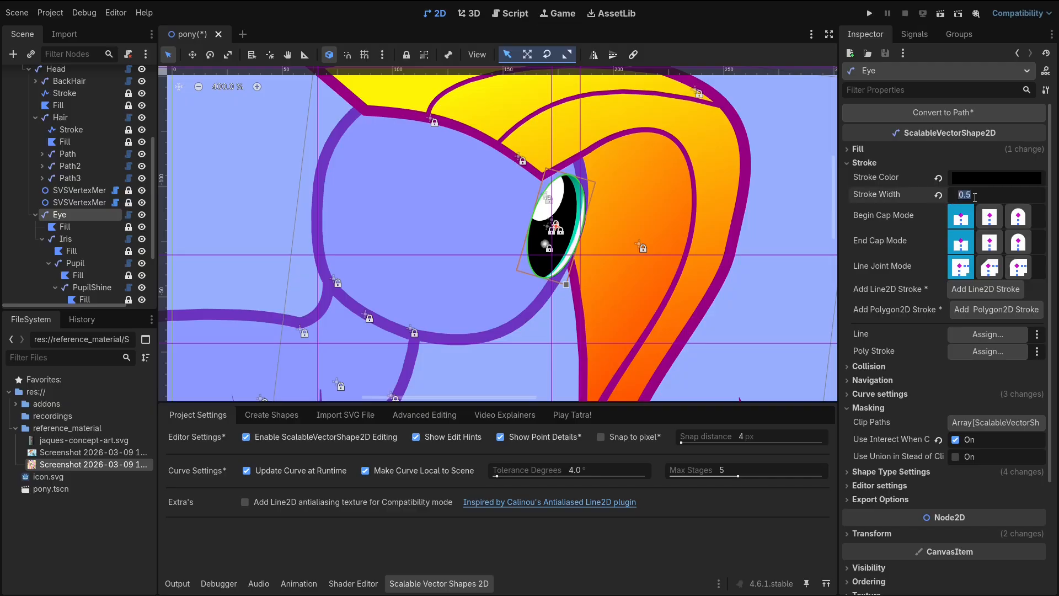
text(2)
click(967, 216)
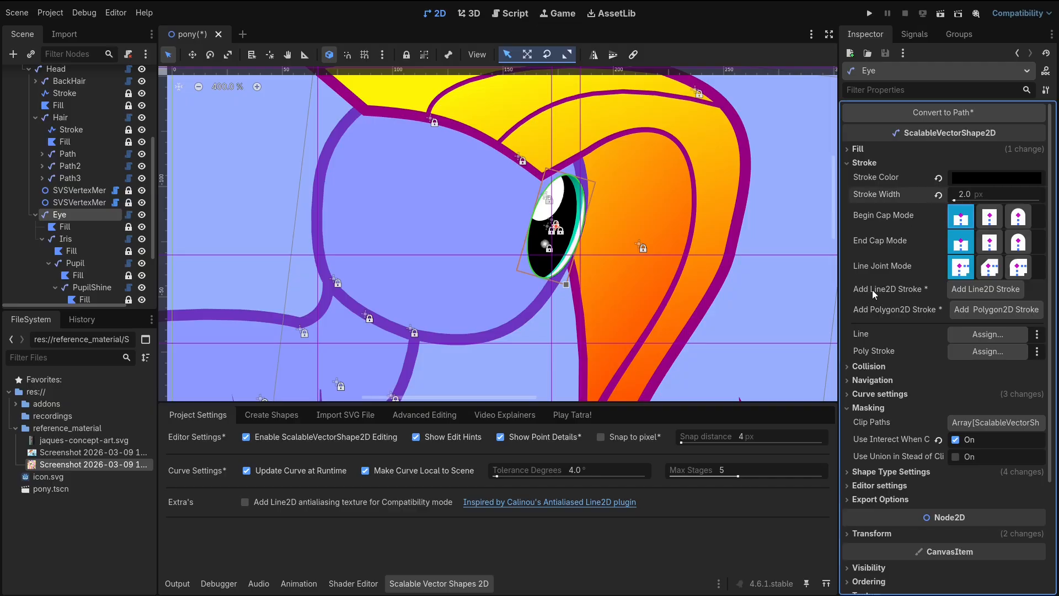
click(980, 288)
scroll(531, 254, up, 2)
click(600, 253)
scroll(609, 252, up, 3)
scroll(634, 276, down, 4)
scroll(621, 287, up, 4)
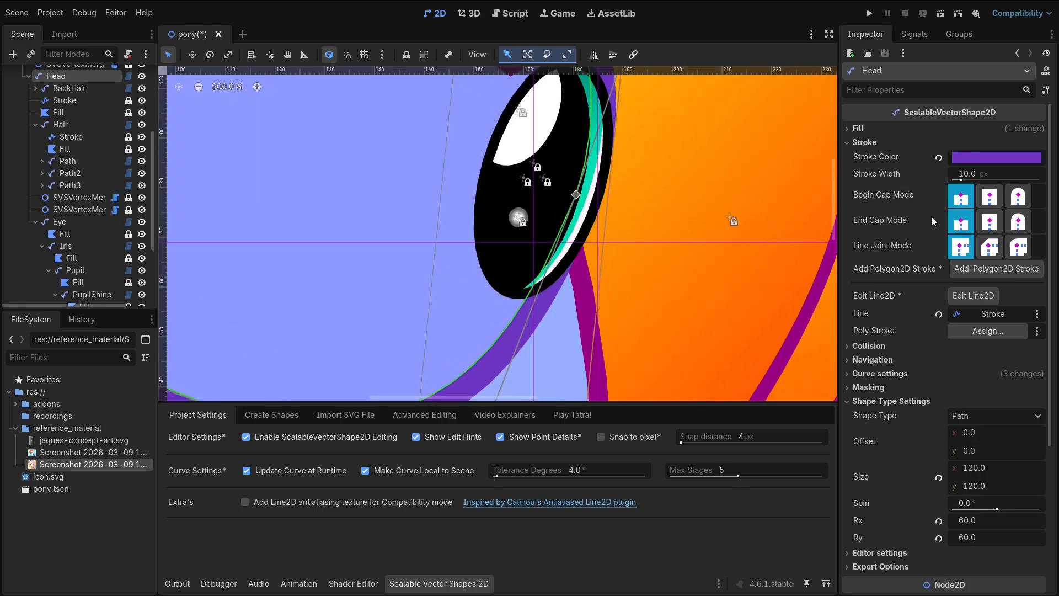
Give the Eye outline's Line2D a width curve that tapers the stroke toward the bottom of the eye, and save the scene.
click(973, 296)
click(993, 175)
mouse_move(922, 269)
mouse_down()
mouse_move(857, 244)
mouse_move(888, 292)
mouse_move(931, 244)
mouse_move(972, 281)
mouse_up()
scroll(748, 207, up, 3)
drag(931, 244, 1002, 244)
drag(910, 279, 974, 283)
scroll(580, 249, down, 3)
drag(857, 282, 857, 310)
scroll(562, 246, down, 5)
click(562, 246)
key(ctrl+s)
Add an empty path with a 4 px black stroke and no fill to the Eye, and move it to the eye's upper-right edge.
scroll(658, 166, up, 5)
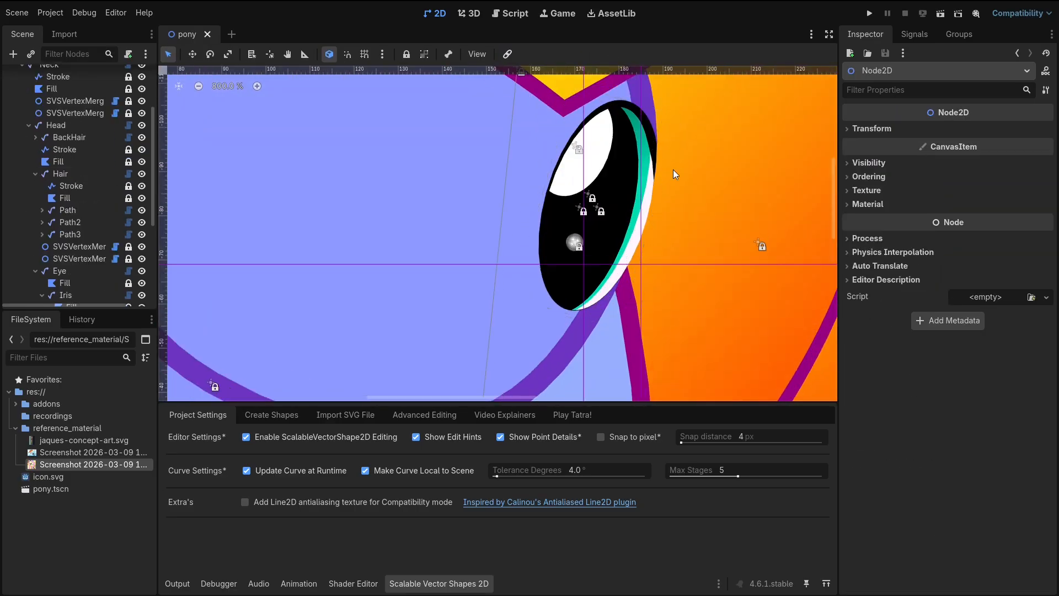
click(657, 161)
click(798, 439)
key(w)
drag(552, 191, 631, 142)
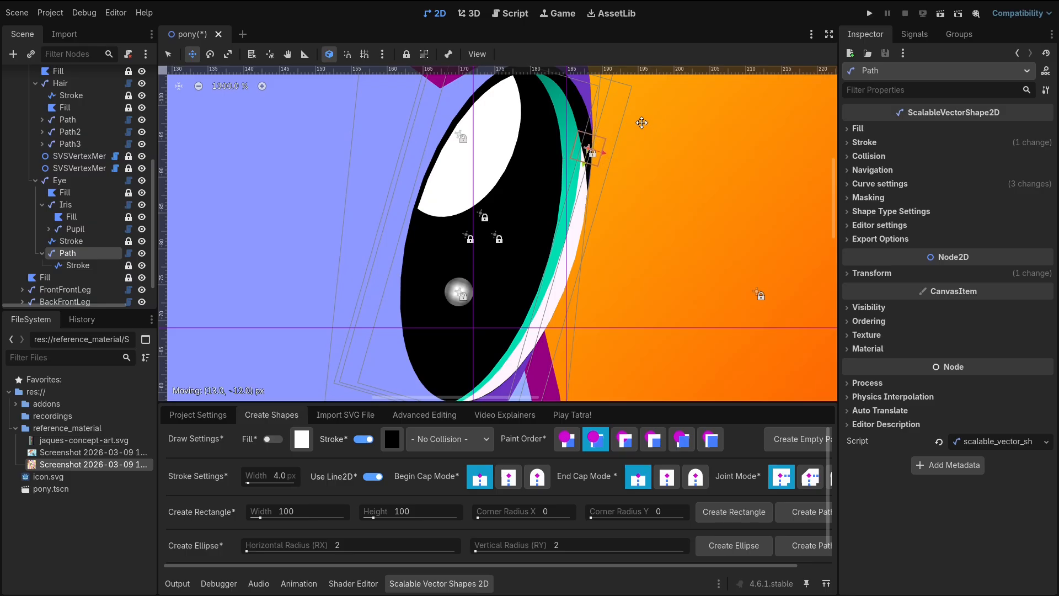
Draw a short straight lash with two points, running from the eye's upper-right edge down over the orange hair.
key(q)
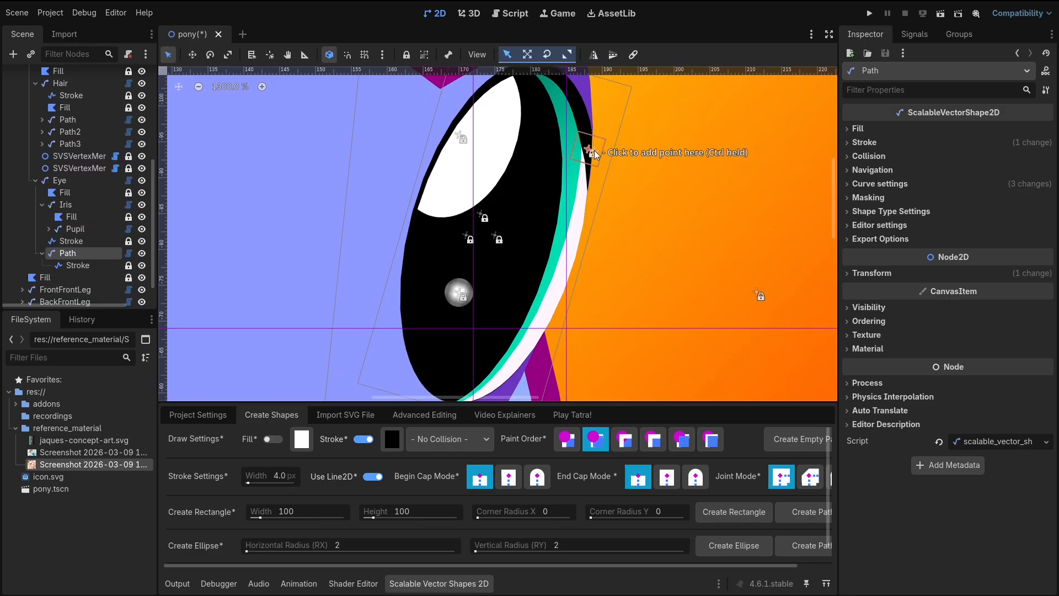
ctrl+click(587, 150)
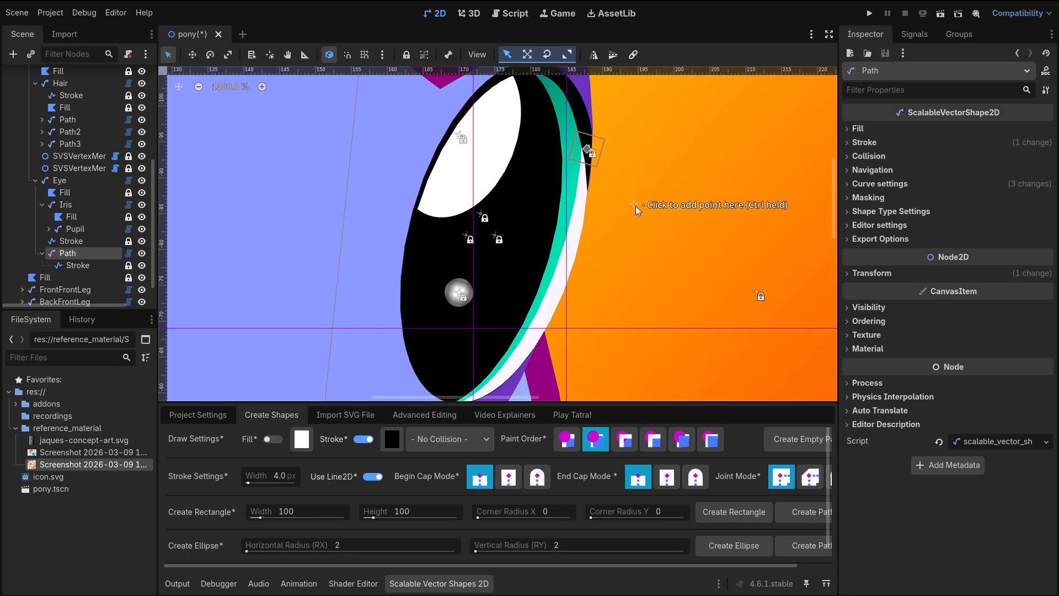
ctrl+click(635, 225)
scroll(611, 173, up, 5)
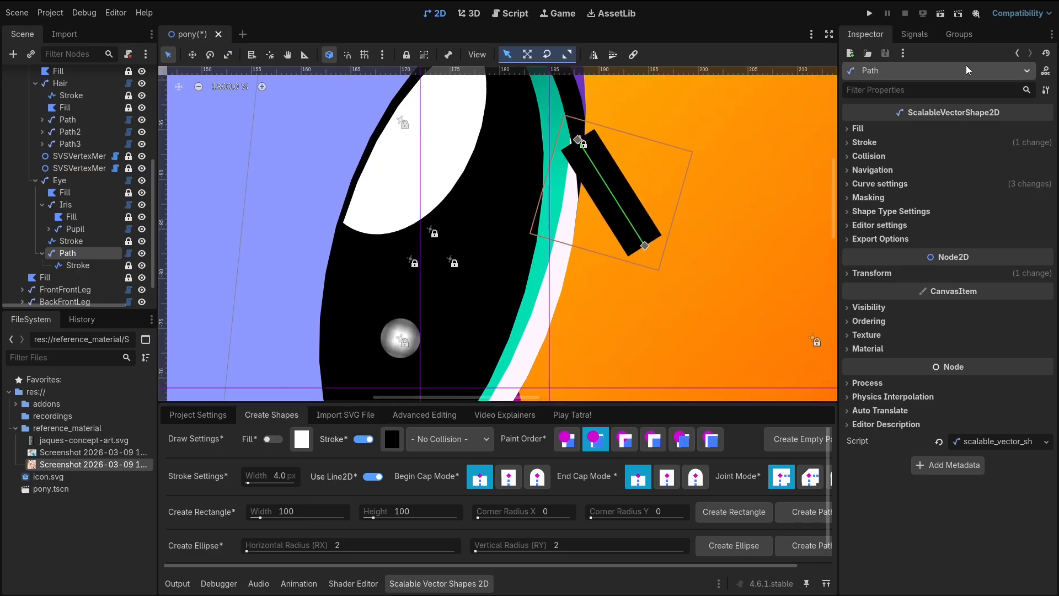
Move the lash's start point up along the eye's edge and set the lash's stroke width to 2 px.
click(865, 143)
click(982, 157)
click(575, 145)
drag(577, 139, 588, 120)
click(982, 175)
text(2)
key(Return)
scroll(617, 110, up, 5)
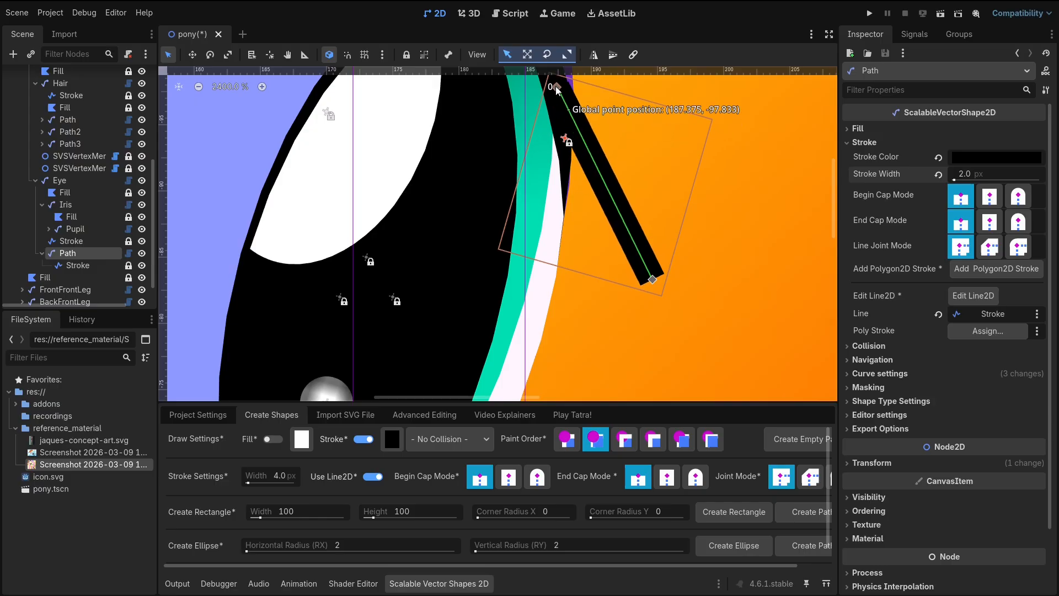
Nudge the lash's end point and reorder its Path node to be the Eye's first child, above the Fill.
scroll(710, 279, up, 2)
drag(664, 264, 660, 267)
drag(68, 253, 74, 188)
middle_drag(786, 297, 681, 158)
Bend the lash into a smooth outward curve by adjusting its end points and curve handles.
drag(610, 226, 591, 226)
scroll(593, 230, down, 6)
middle_drag(650, 297, 588, 258)
drag(608, 313, 633, 304)
drag(563, 207, 534, 223)
drag(515, 139, 515, 143)
drag(633, 305, 649, 304)
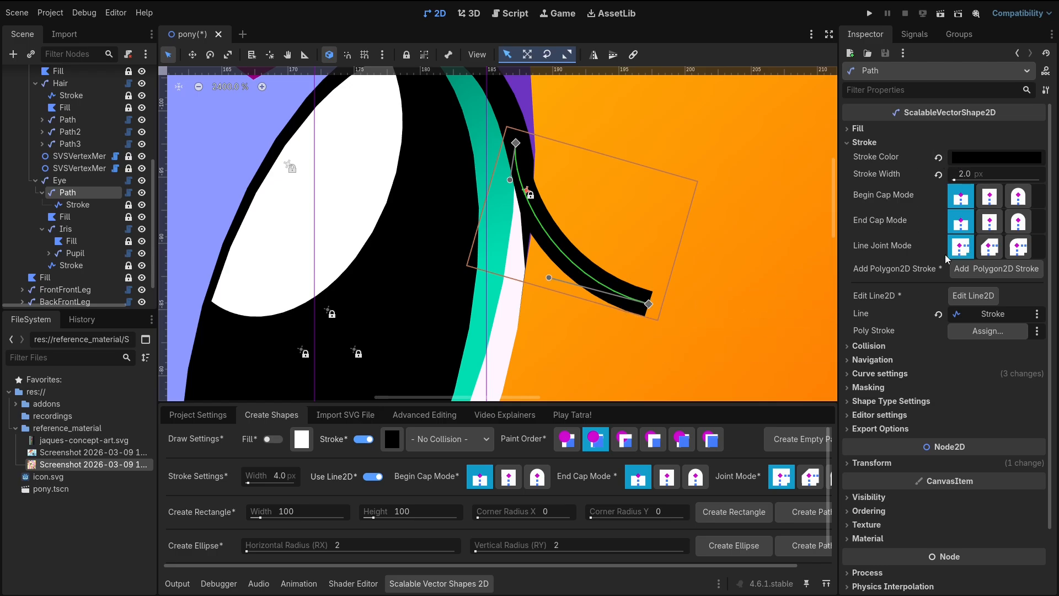
Add a new width curve to the lash's stroke and shape it to taper from full width to a thin tip.
click(972, 295)
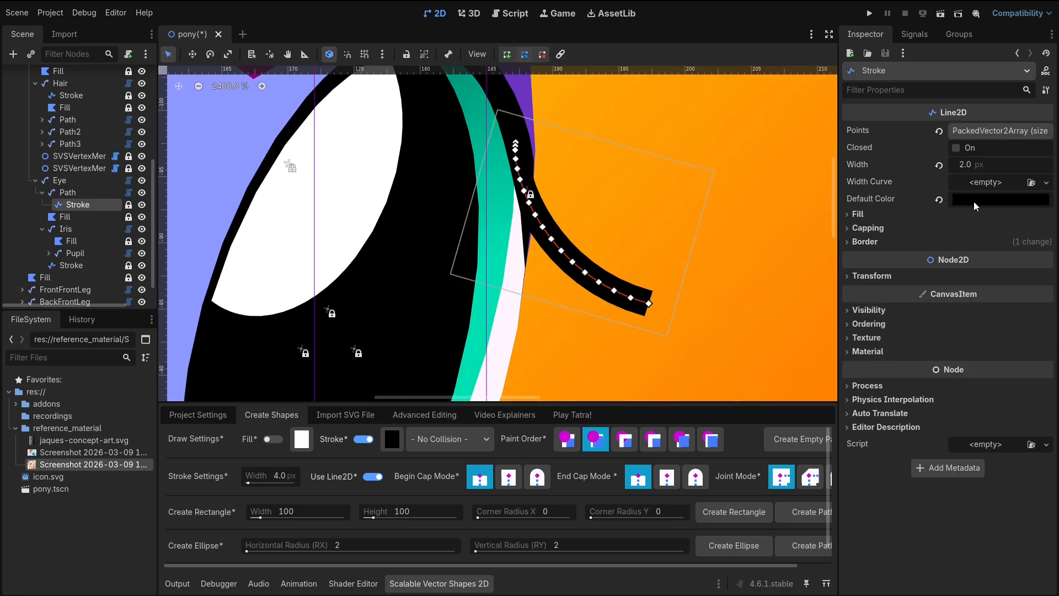
click(984, 184)
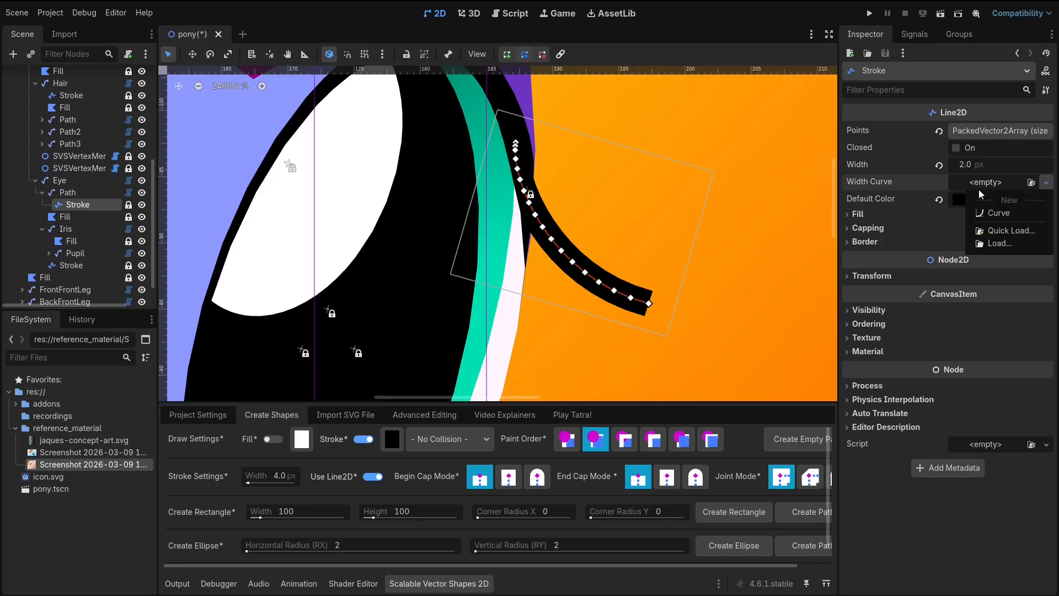
click(994, 214)
drag(919, 257, 1016, 307)
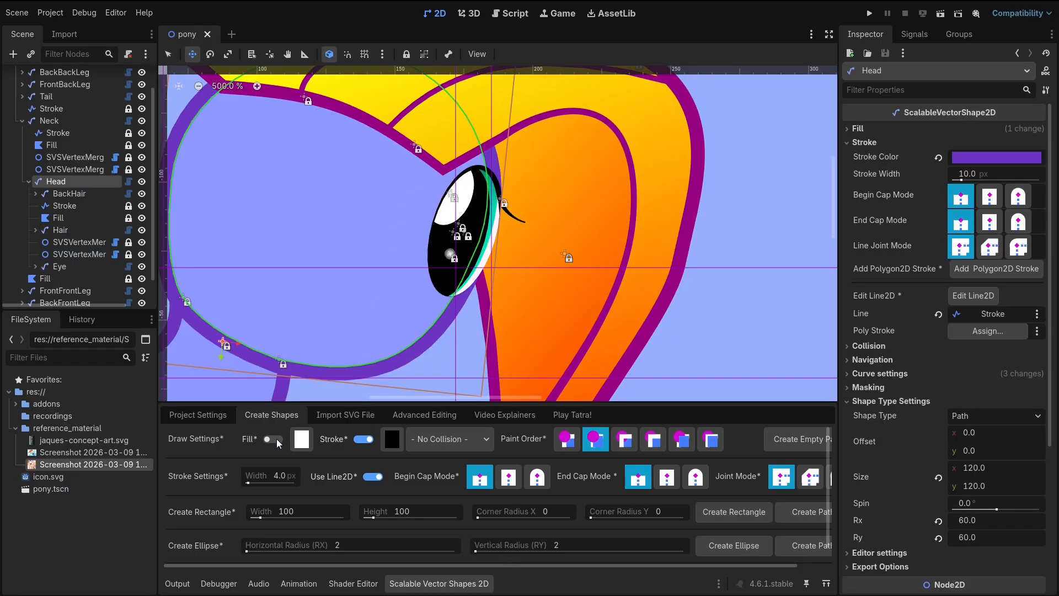
Sample the head's light-blue fill (8e9aff) and purple outline (6d35c2) as the fill and stroke colors for new shapes.
click(301, 439)
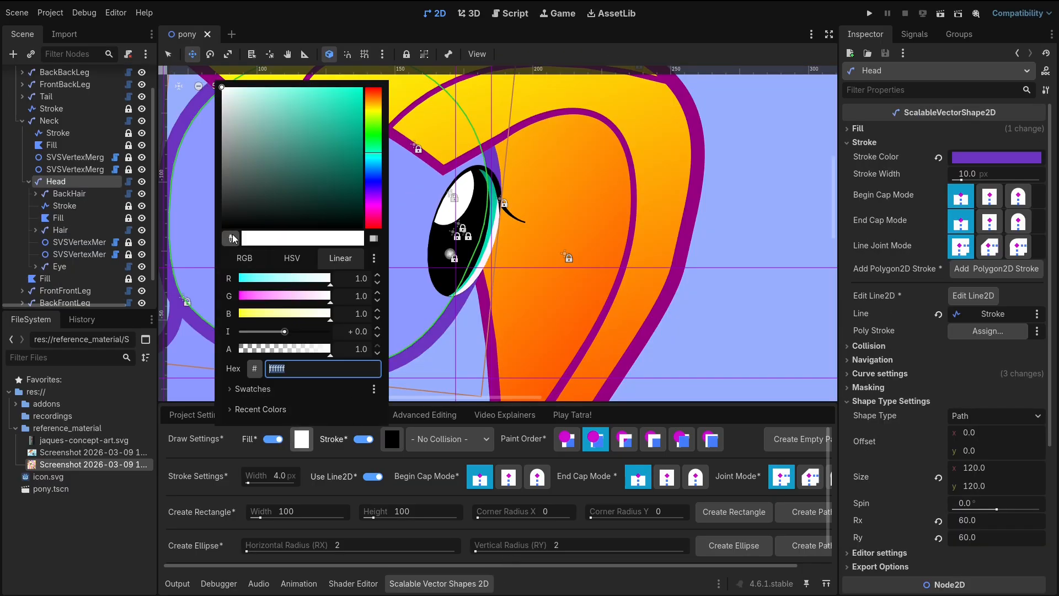
click(232, 238)
click(194, 220)
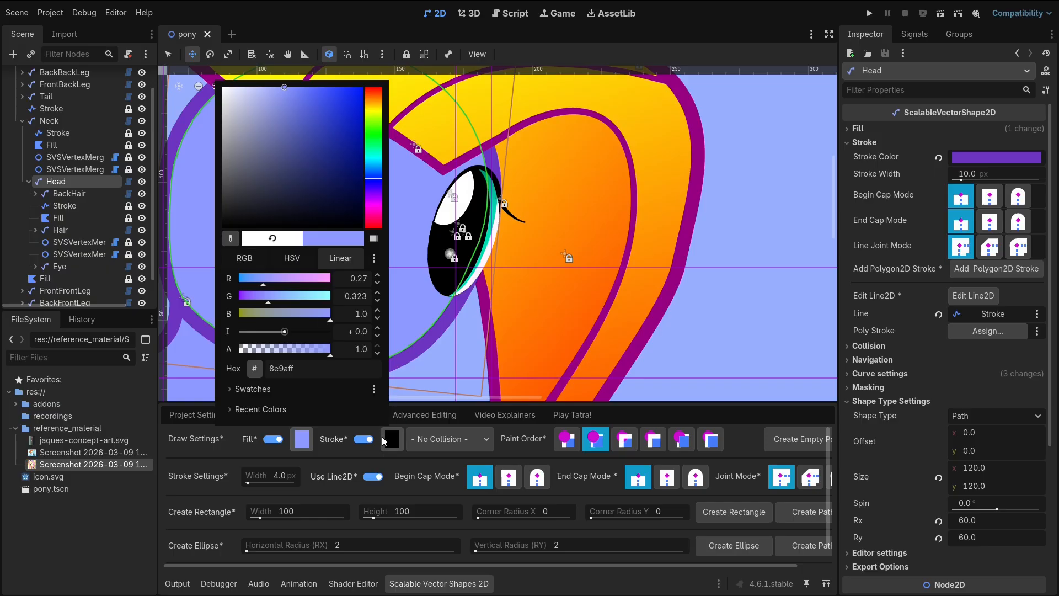
click(380, 440)
click(392, 439)
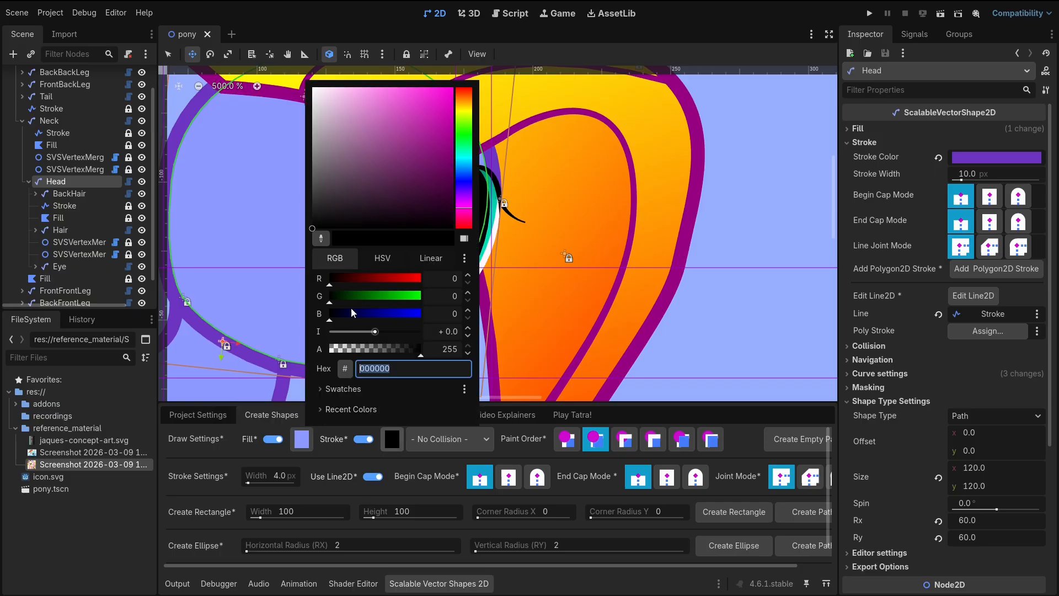
click(329, 238)
click(232, 348)
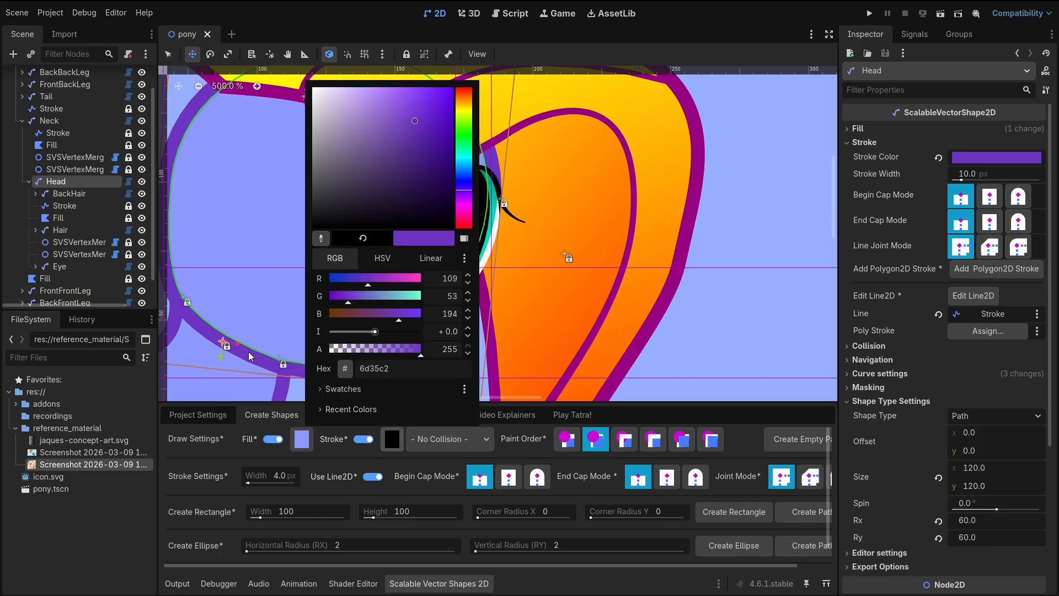
Create an empty path in Head with an 8 px stroke and draw a three-point nose outline below the eye.
click(277, 489)
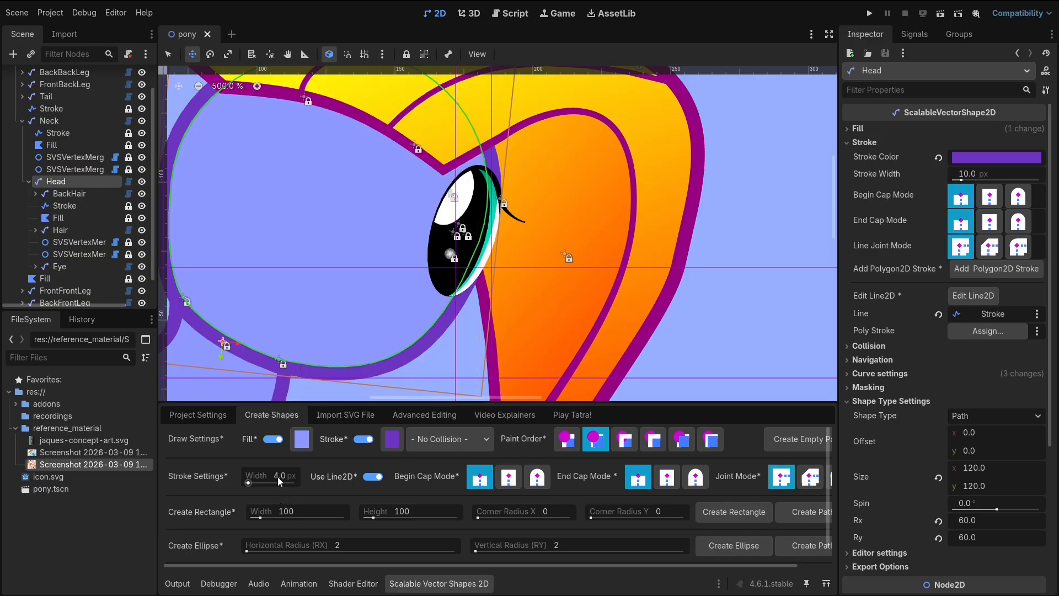
text(8)
key(Return)
click(797, 436)
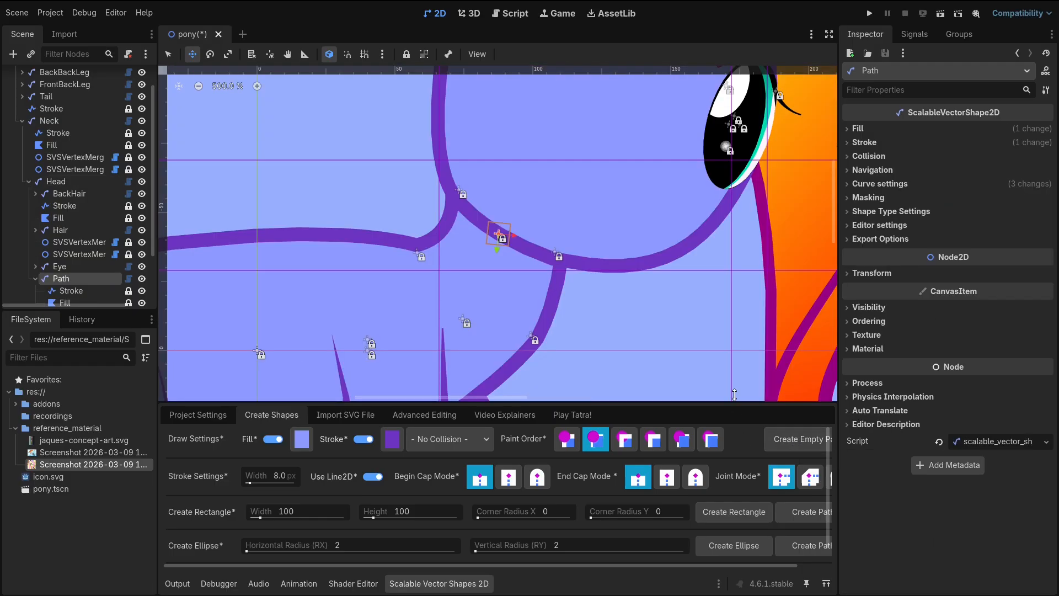
key(q)
drag(763, 134, 763, 231)
scroll(738, 238, up, 1)
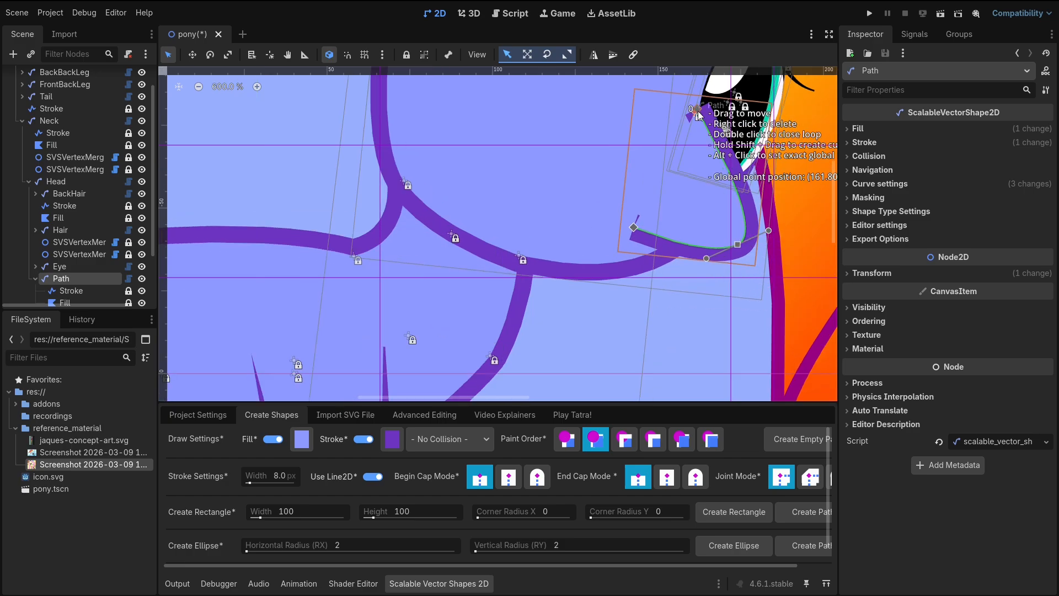
Reorder the new Path node above Eye inside Head and rename it Nose.
drag(73, 265, 72, 259)
text(Nod)
key(BackSpace)
text(se)
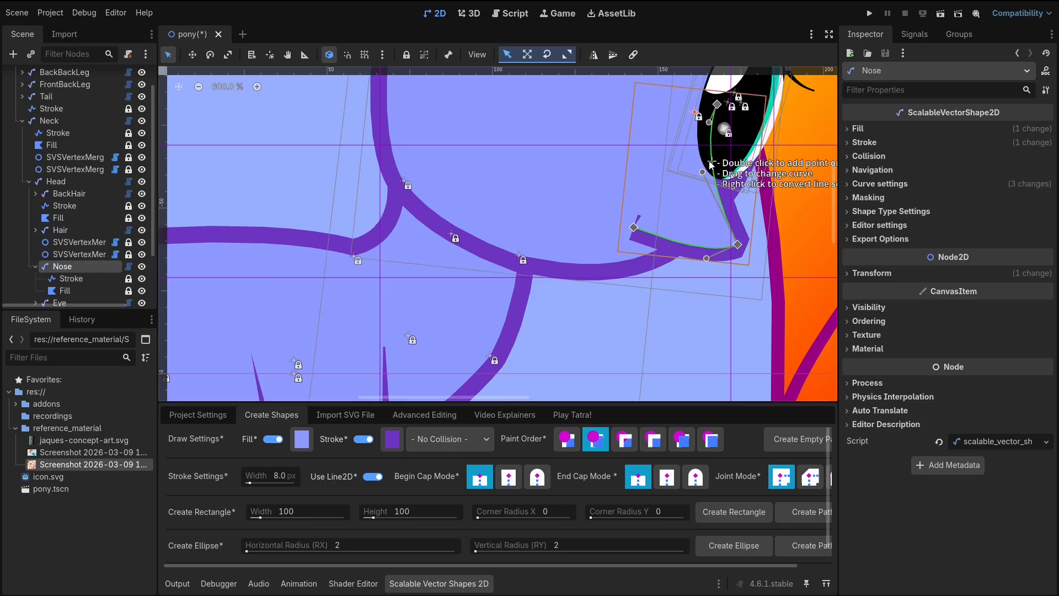
key(Return)
Move the nose's two lower points up and give its stroke a 4 px width with round line joints.
drag(634, 226, 640, 200)
drag(737, 244, 751, 231)
click(864, 142)
click(1018, 246)
Reorder the nose's Stroke node below its Fill and round the lower nose outline with curve handles.
drag(71, 223, 69, 239)
click(63, 210)
shift+drag(640, 200, 674, 261)
drag(757, 208, 750, 209)
drag(707, 267, 719, 271)
Reorder the Nose node below Eye inside Head so that the nose draws over the eye.
click(643, 242)
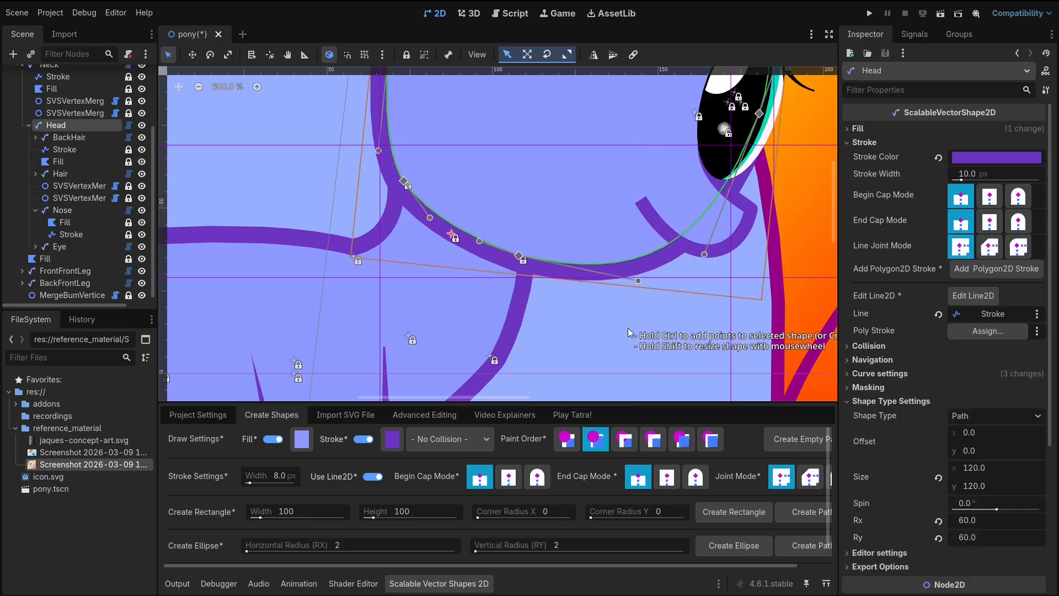
scroll(612, 336, down, 4)
scroll(585, 284, up, 5)
click(575, 283)
key(w)
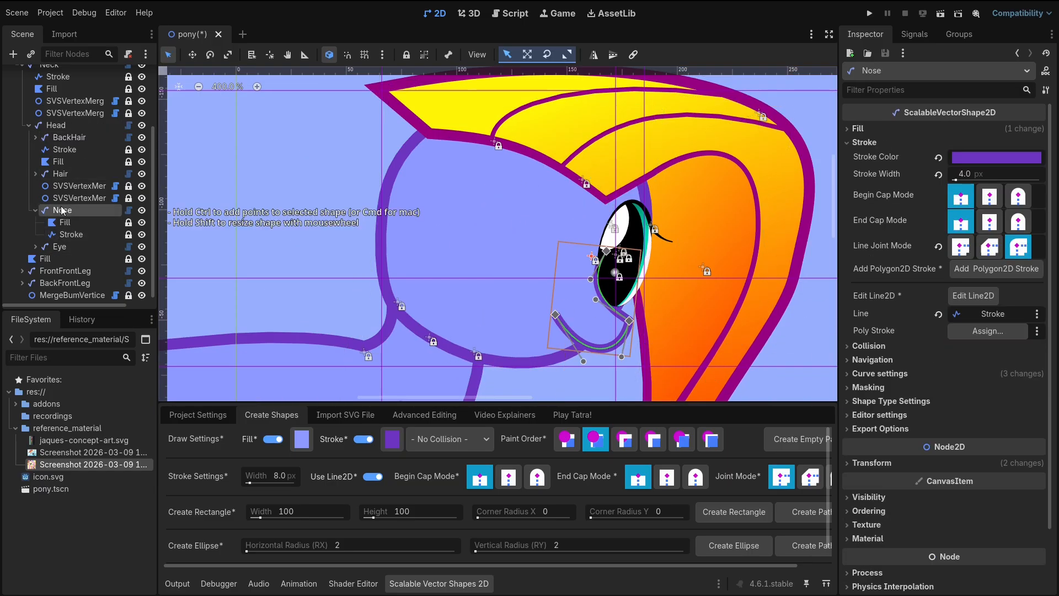
drag(70, 127, 70, 126)
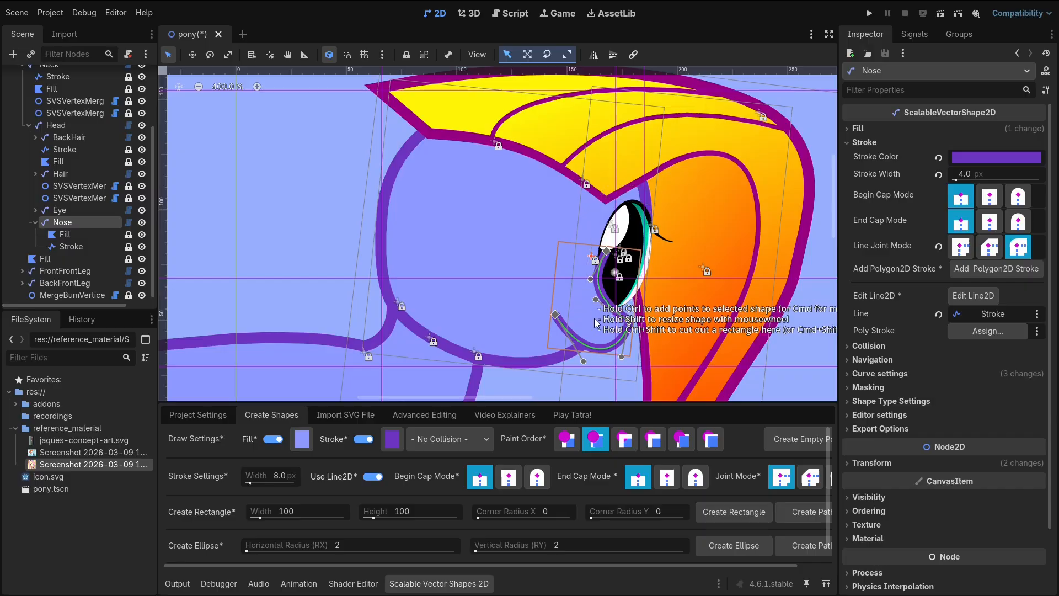
Refine the nose outline by moving its upper point onto the eye's edge and tightening the curve handles.
scroll(643, 316, up, 3)
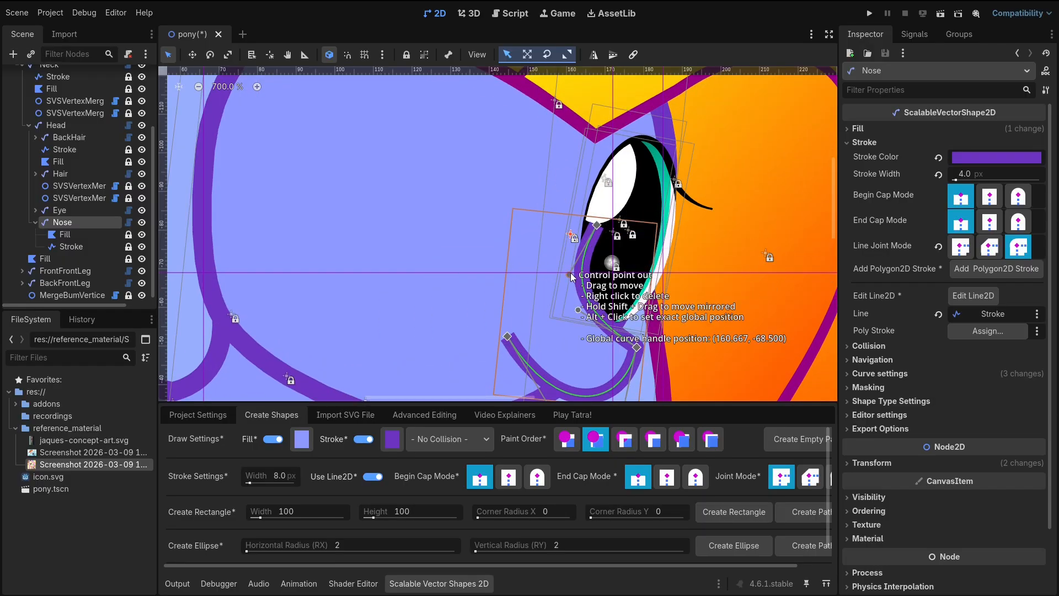
drag(570, 274, 579, 231)
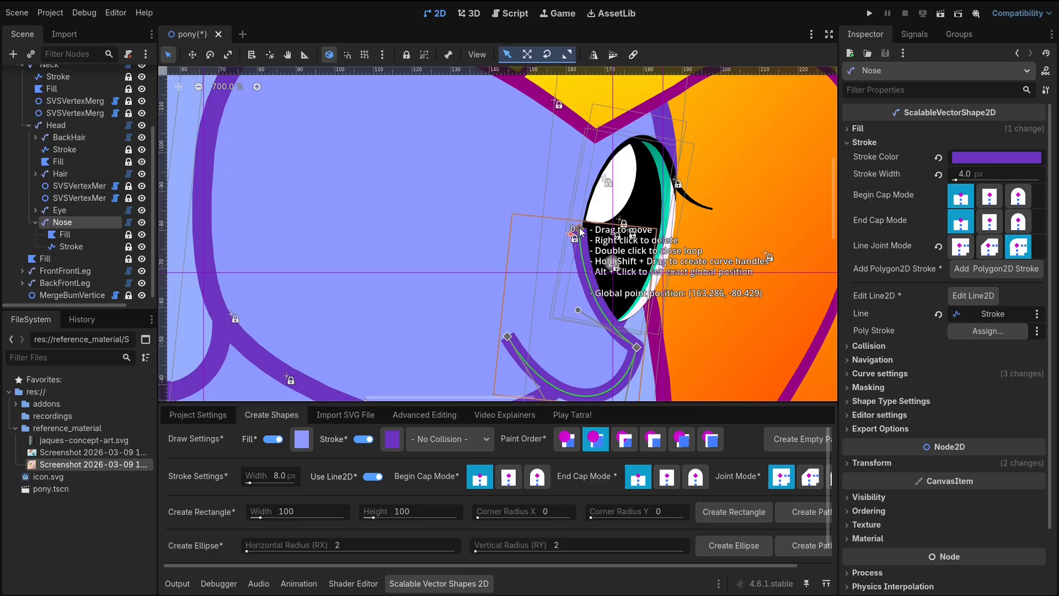
scroll(607, 242, up, 1)
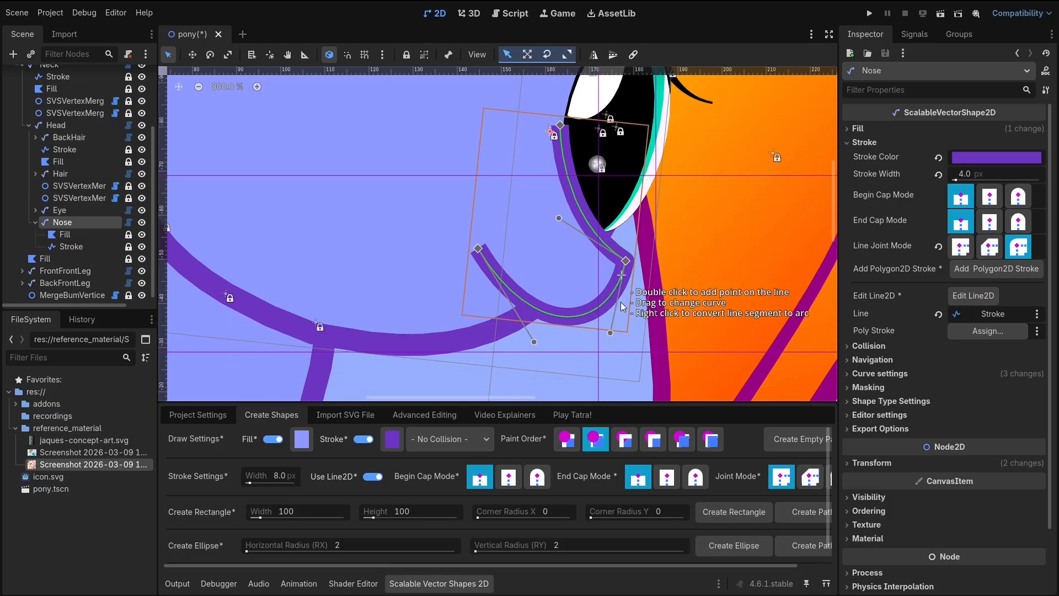
mouse_move(610, 333)
mouse_down()
mouse_move(660, 311)
mouse_move(619, 315)
mouse_up()
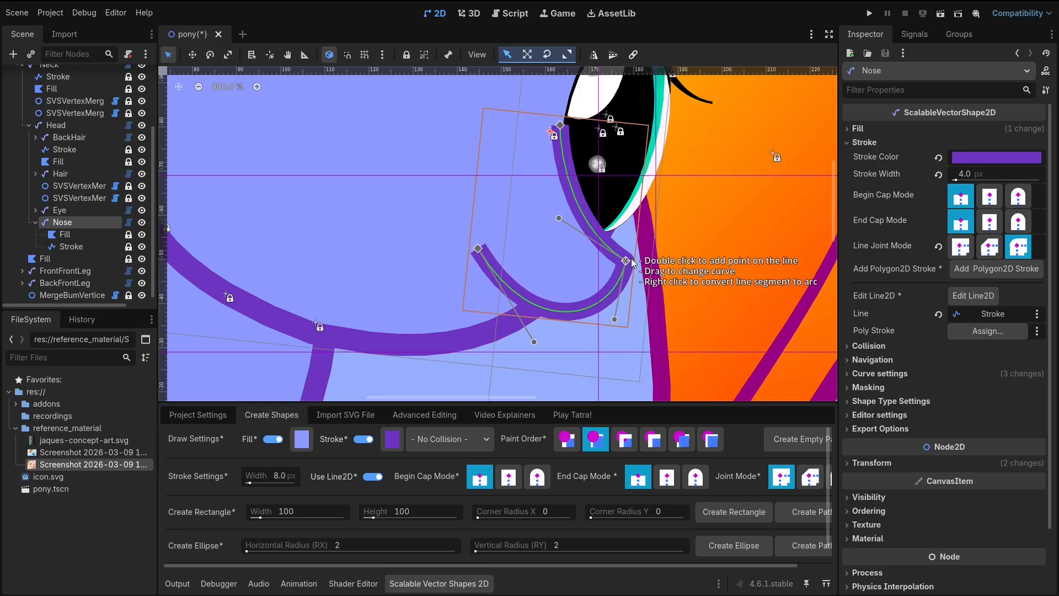
click(515, 282)
scroll(524, 309, down, 6)
scroll(548, 362, up, 5)
click(600, 267)
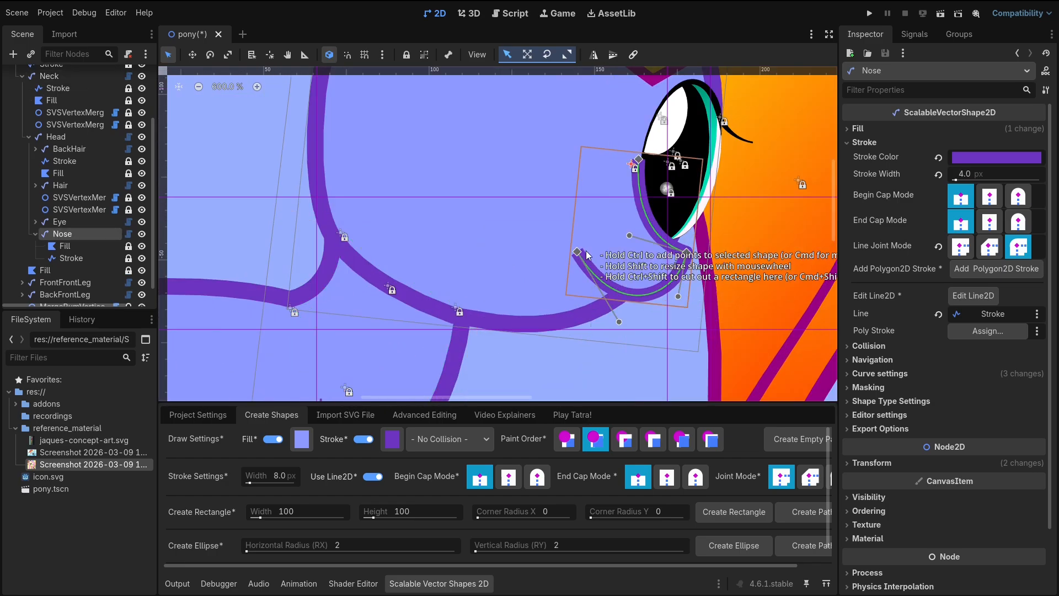
Add a width curve to the nose's stroke and shape it to full width in the middle with tapered ends.
click(992, 296)
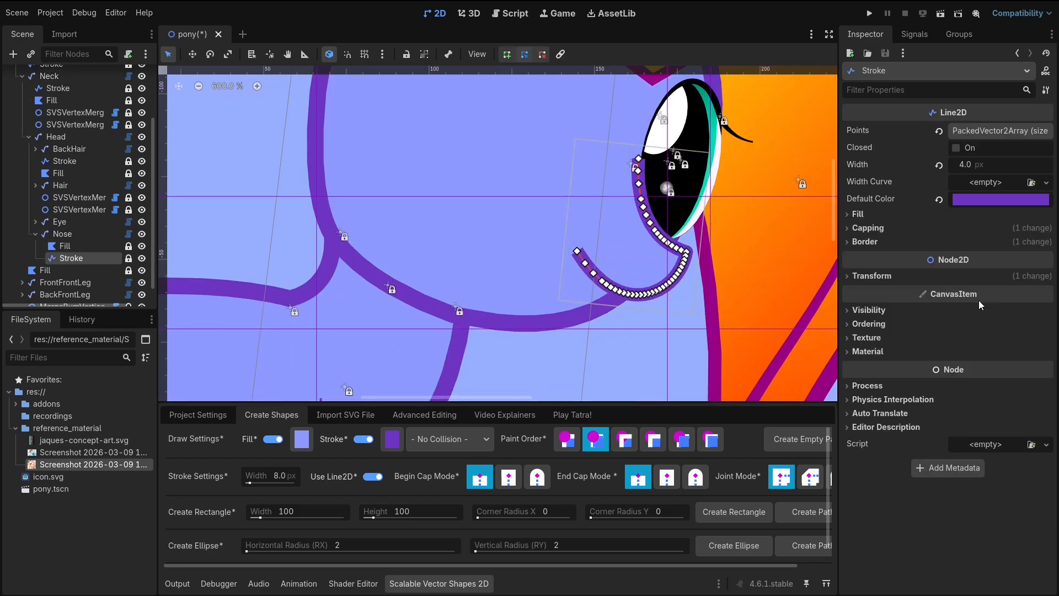
click(988, 184)
click(1002, 213)
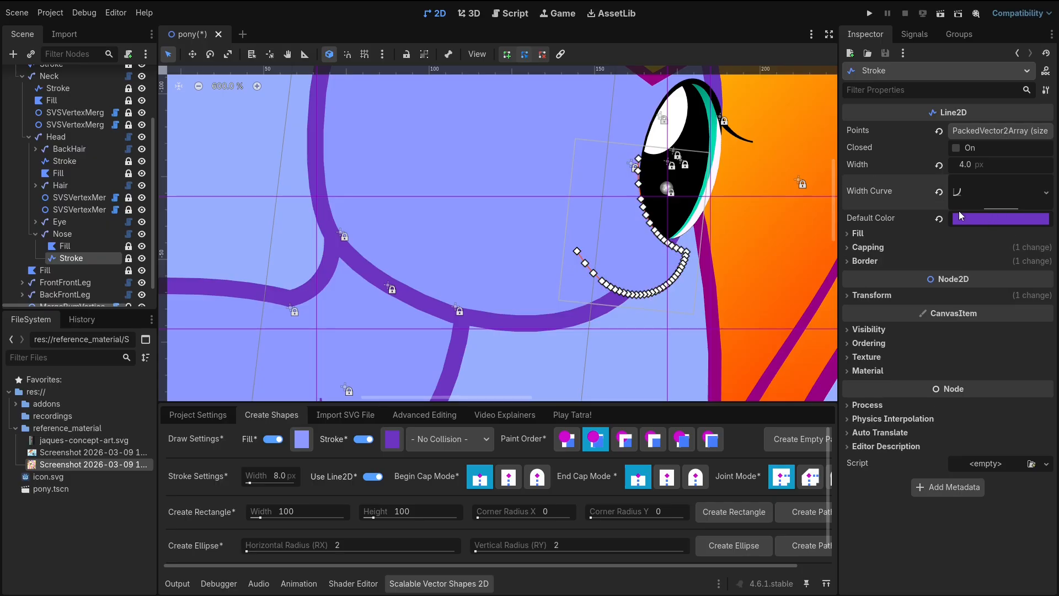
click(988, 193)
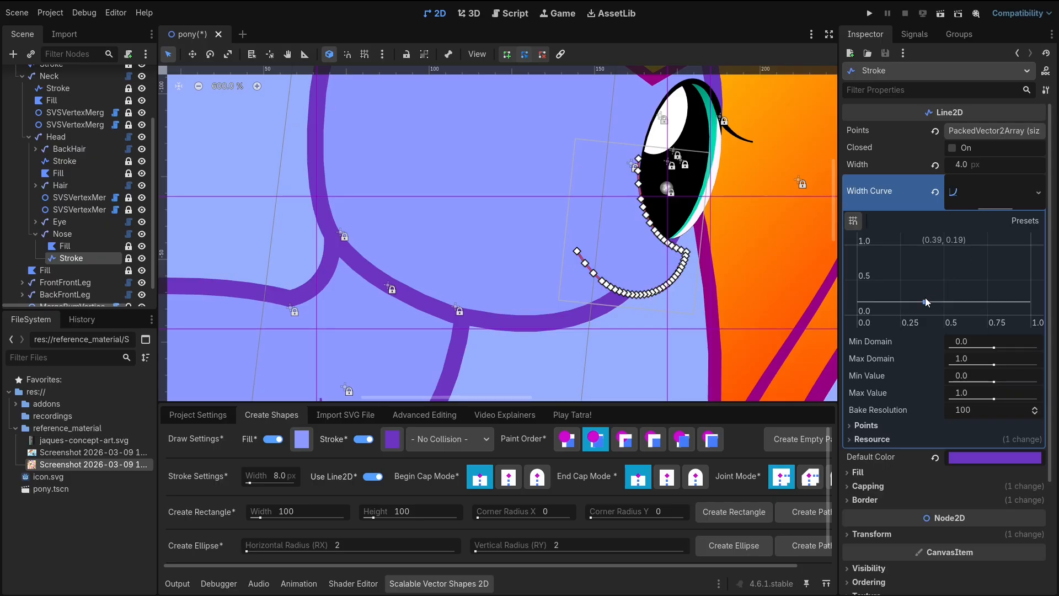
click(951, 244)
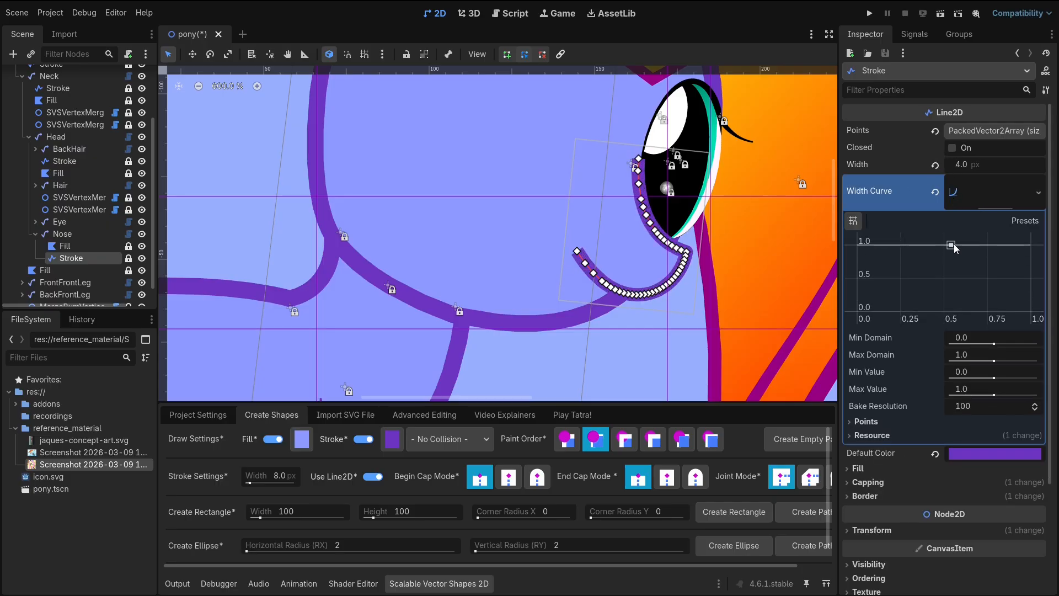
drag(952, 244, 1031, 244)
click(968, 245)
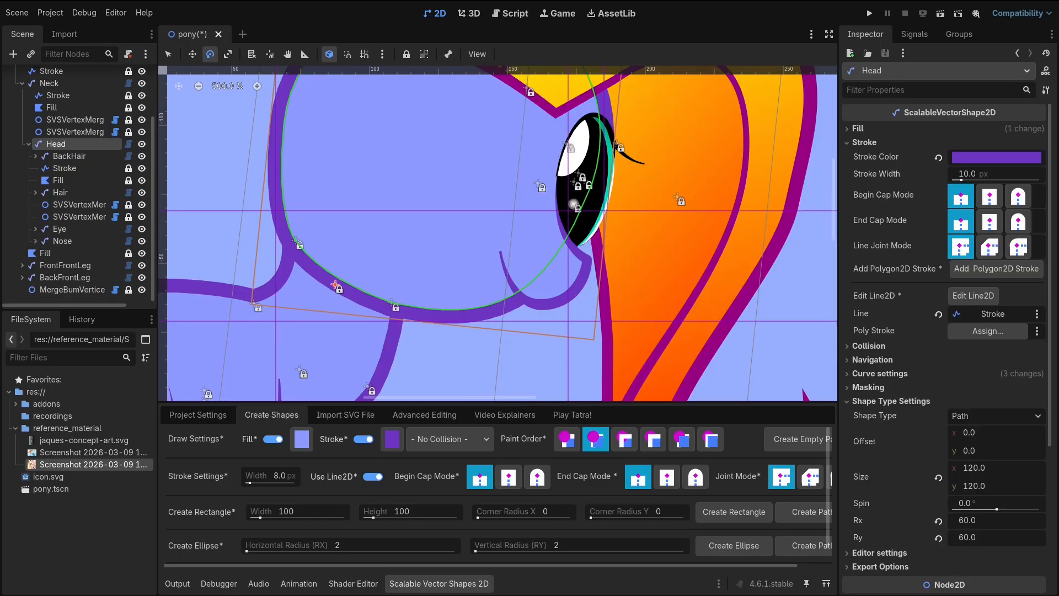
Set new shapes to a white fill (ffffff), a 2 px stroke and the first paint order.
click(301, 439)
drag(285, 175, 216, 63)
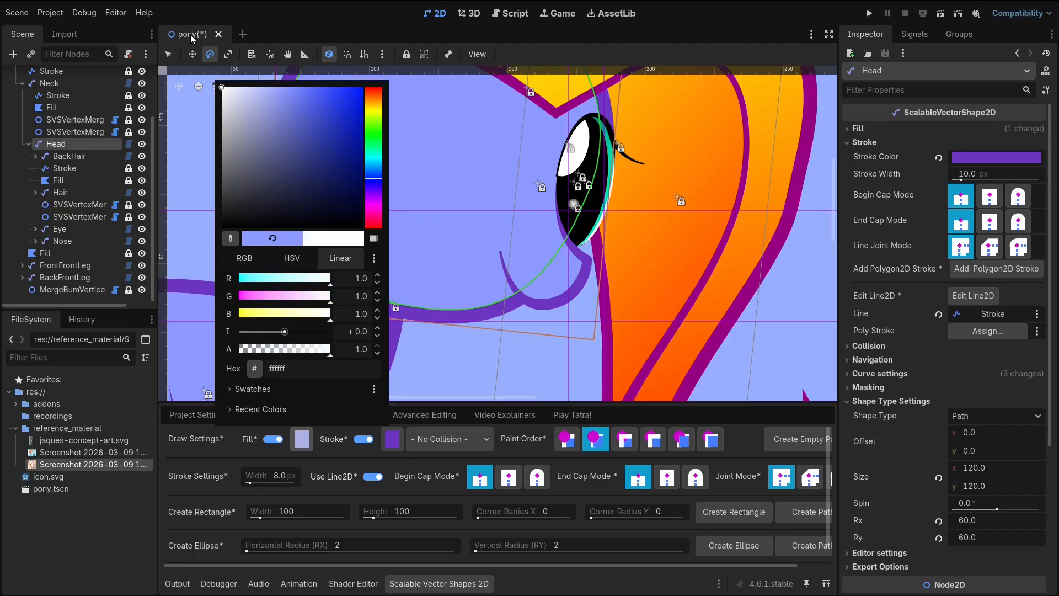
click(387, 439)
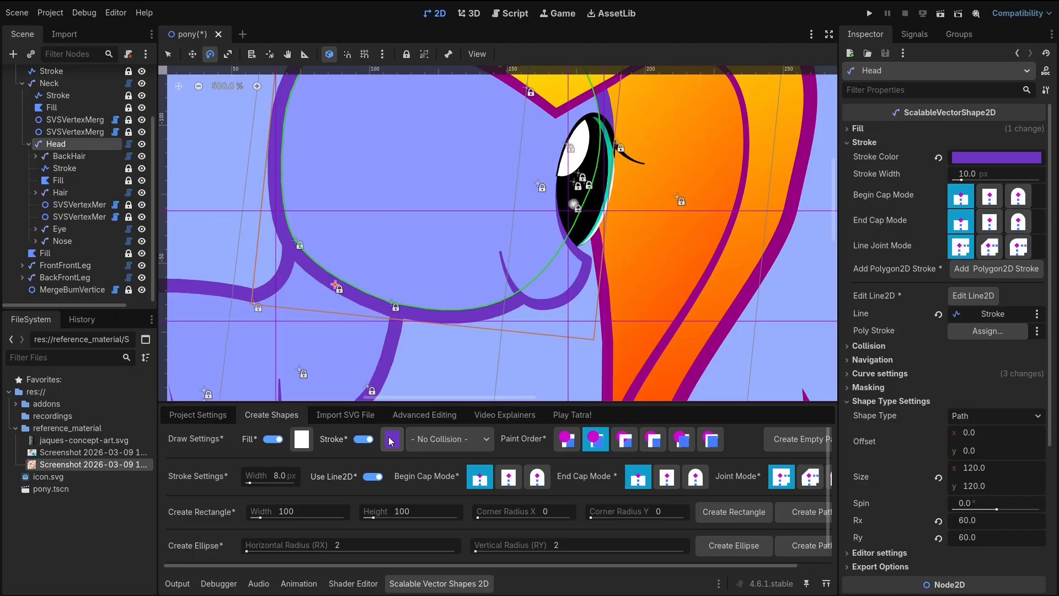
click(569, 444)
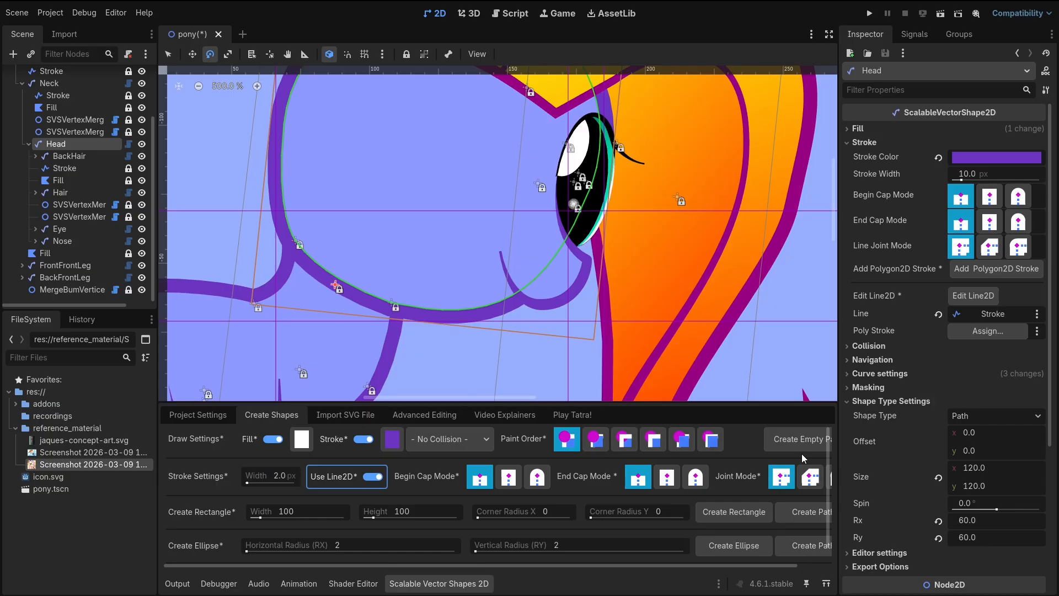
Create an empty path in Head and draw a three-point triangular mouth at the nose's lower-left end.
click(801, 439)
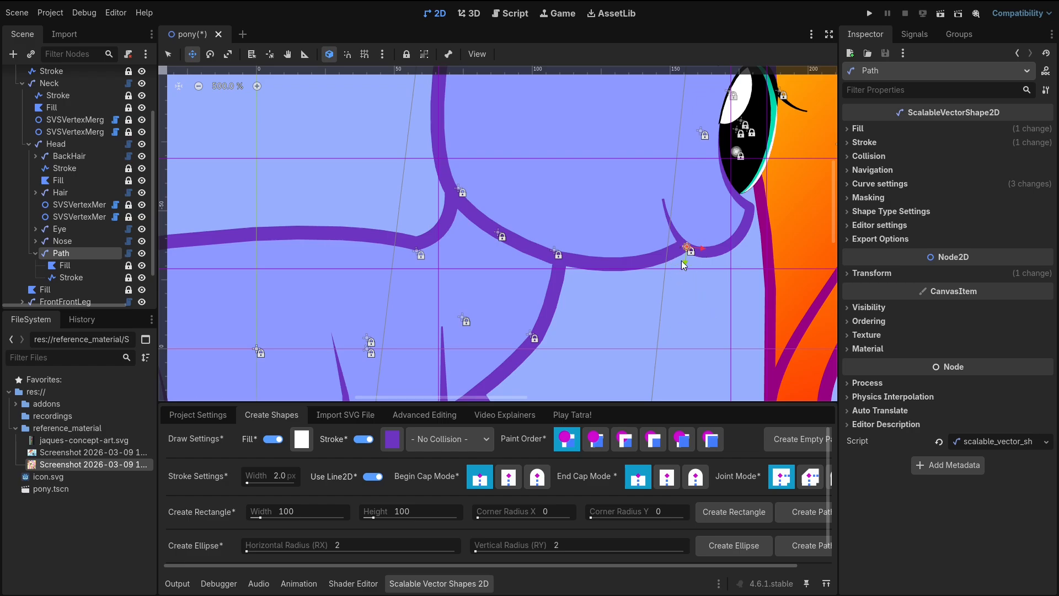
key(q)
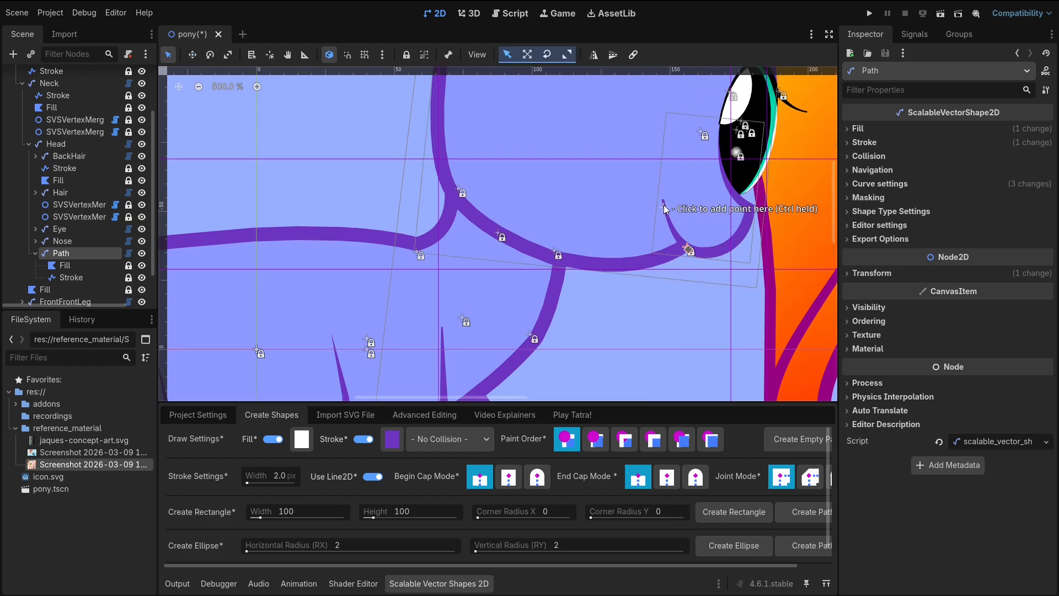
ctrl+click(660, 263)
scroll(674, 233, up, 2)
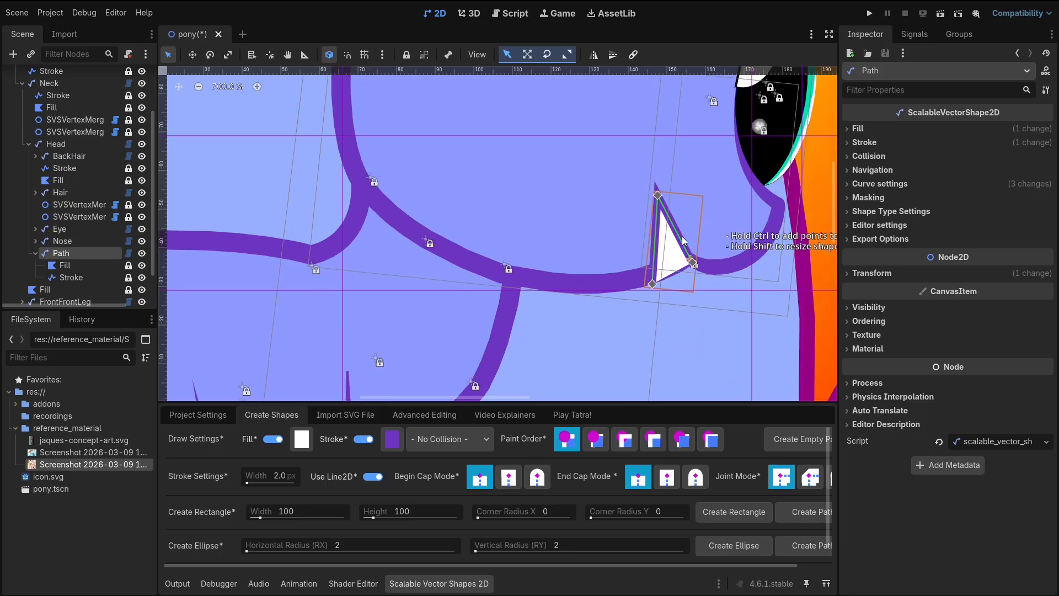
Reorder the new Path node between Eye and Nose and rename it Mouth.
scroll(66, 218, down, 2)
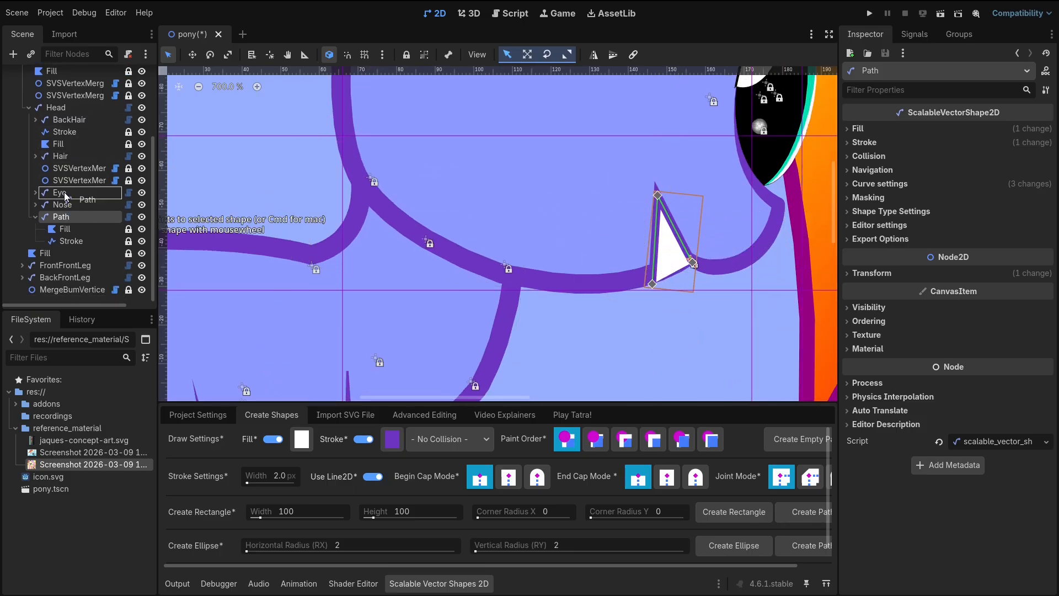
drag(64, 194, 66, 202)
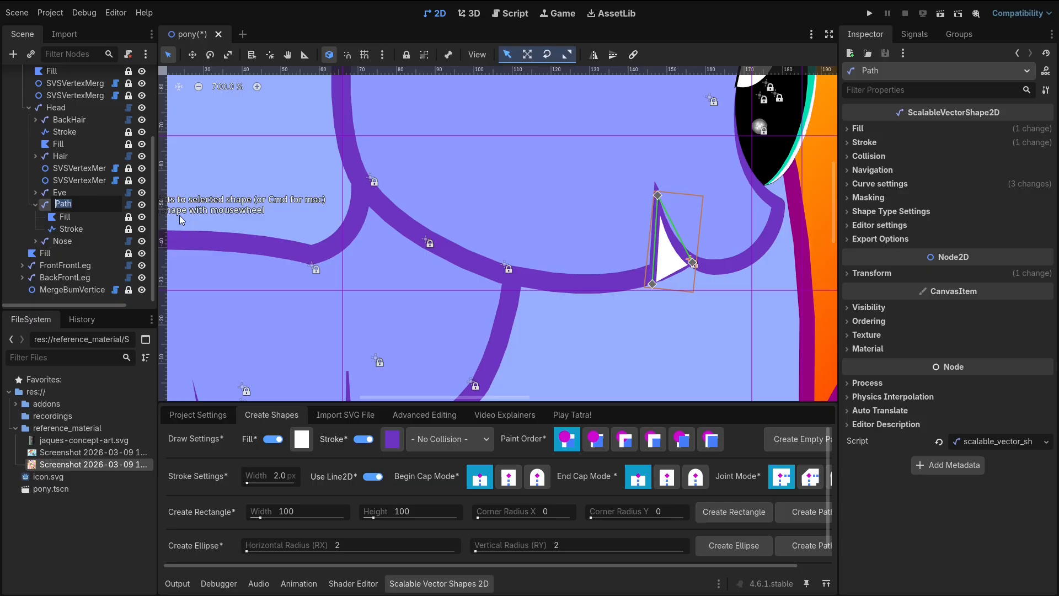
text(Mouth)
key(Return)
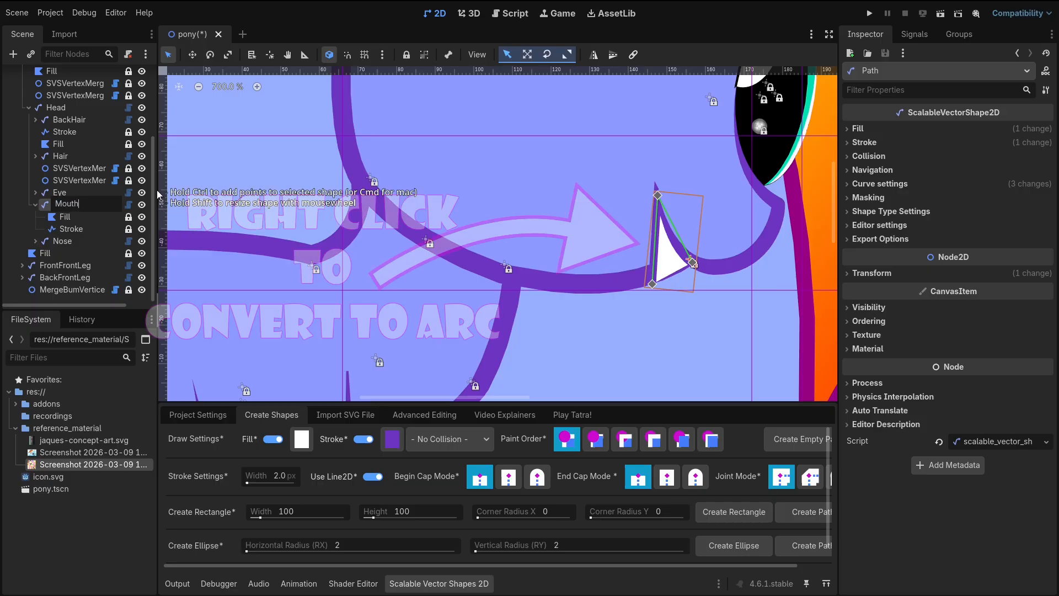
Convert the mouth's left edge to an arc with Sweep off and both radii set to 20 px.
scroll(682, 244, up, 4)
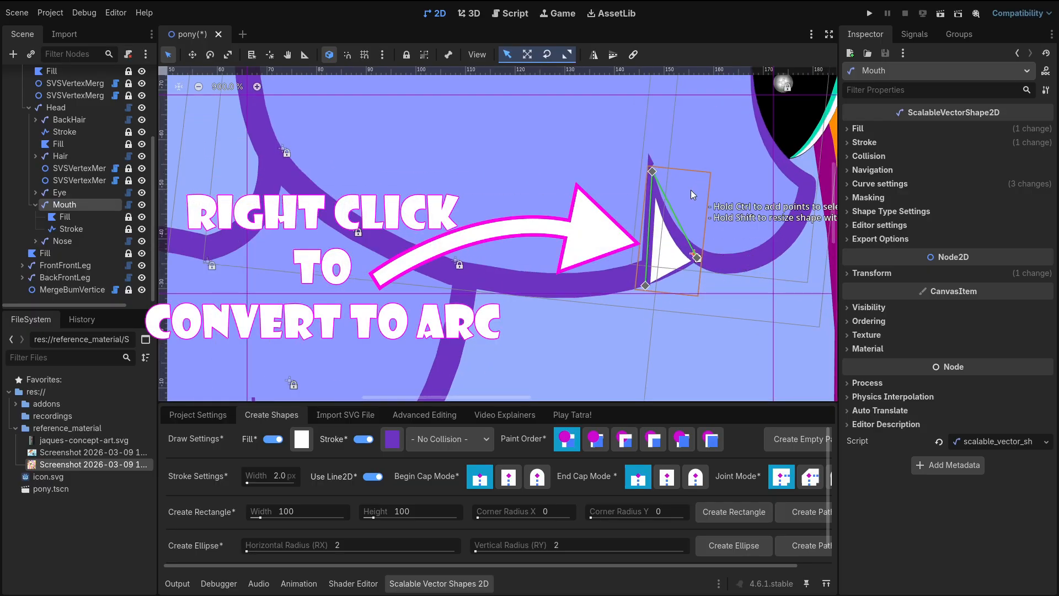
right_click(641, 249)
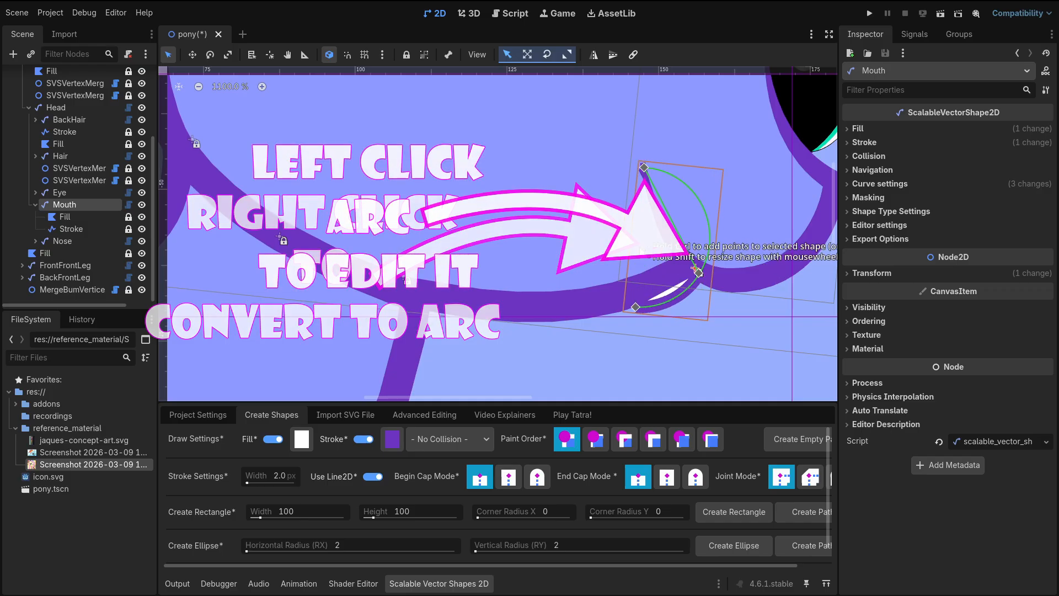
click(706, 263)
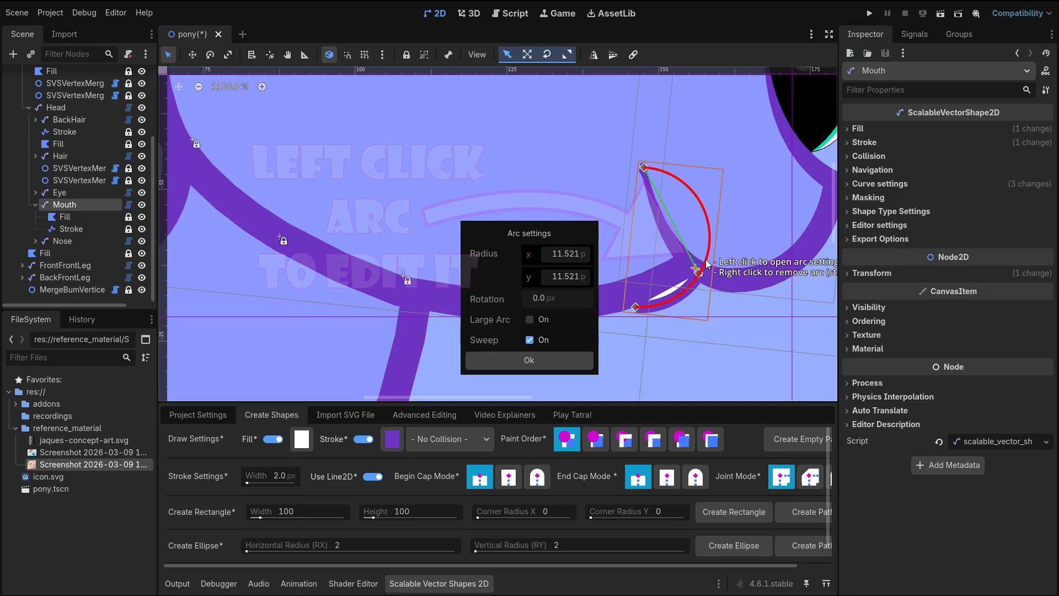
click(529, 341)
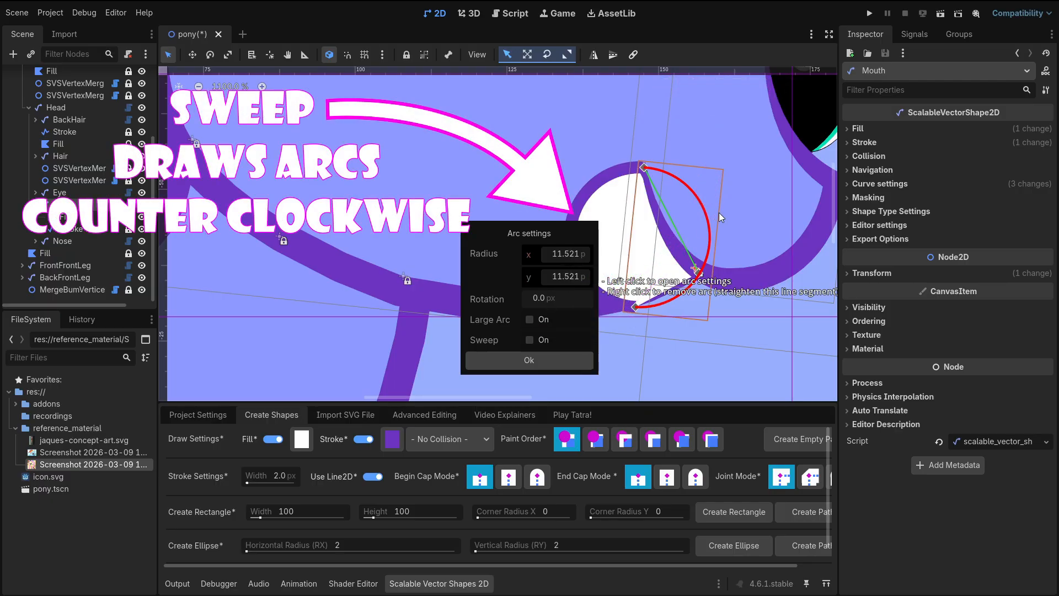
click(575, 254)
text(20)
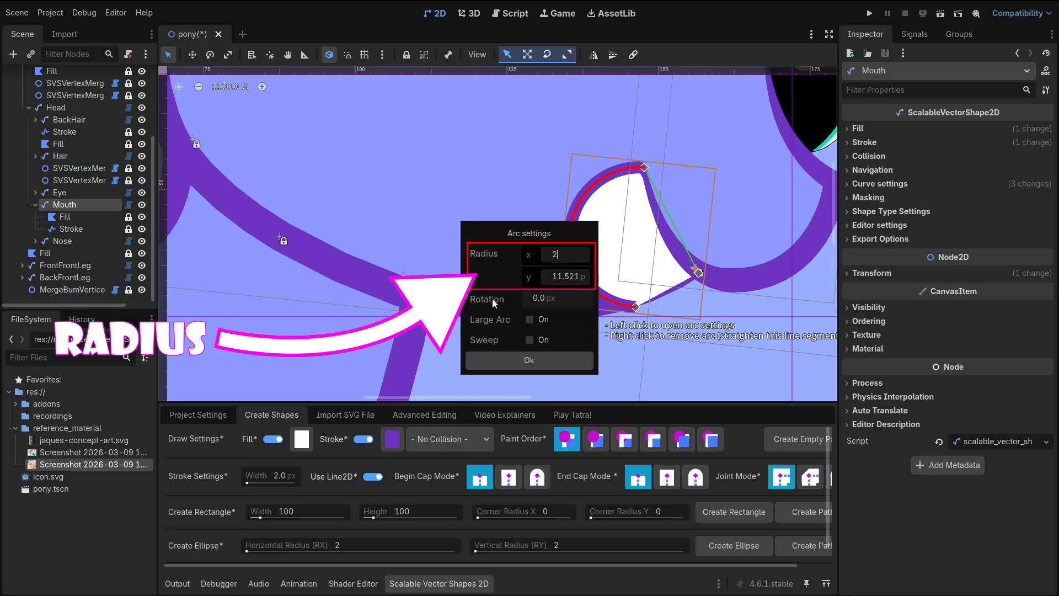
key(Tab)
text(20)
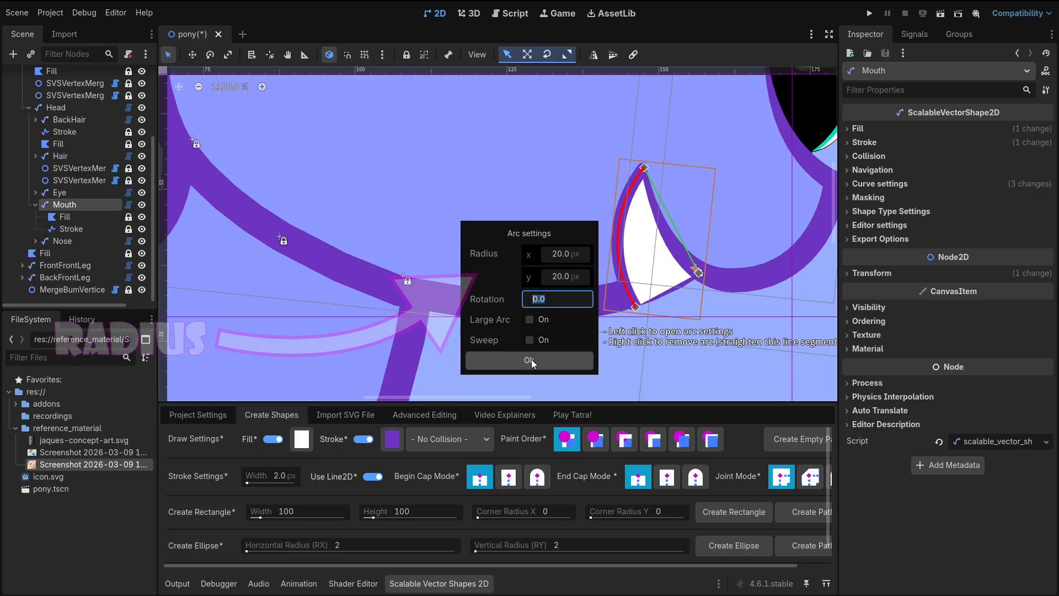
click(531, 359)
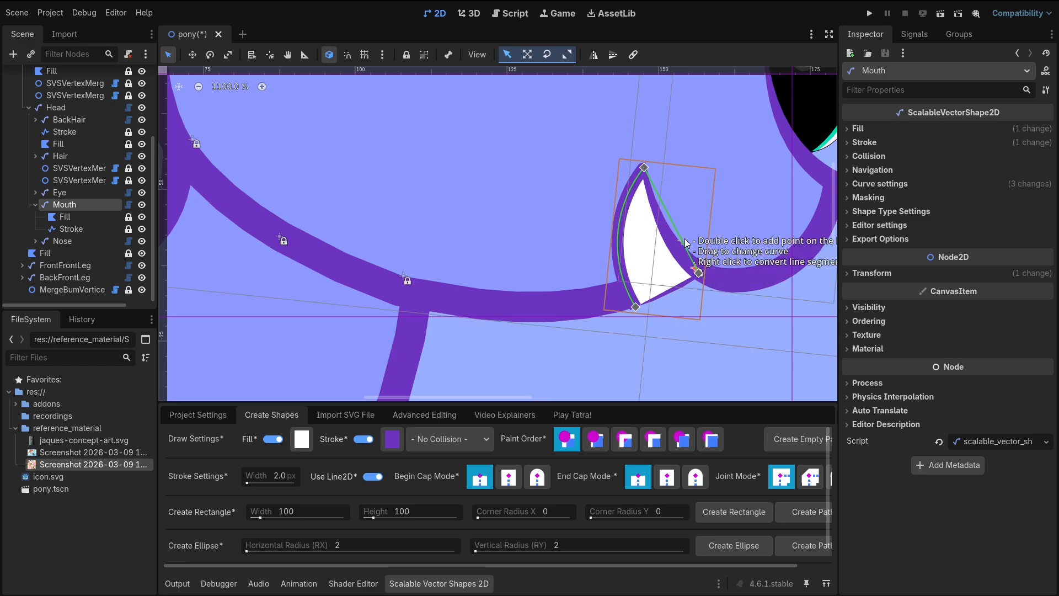
Convert the mouth's right edge to an arc with Sweep on and both radii set to 20 px.
right_click(690, 259)
click(665, 275)
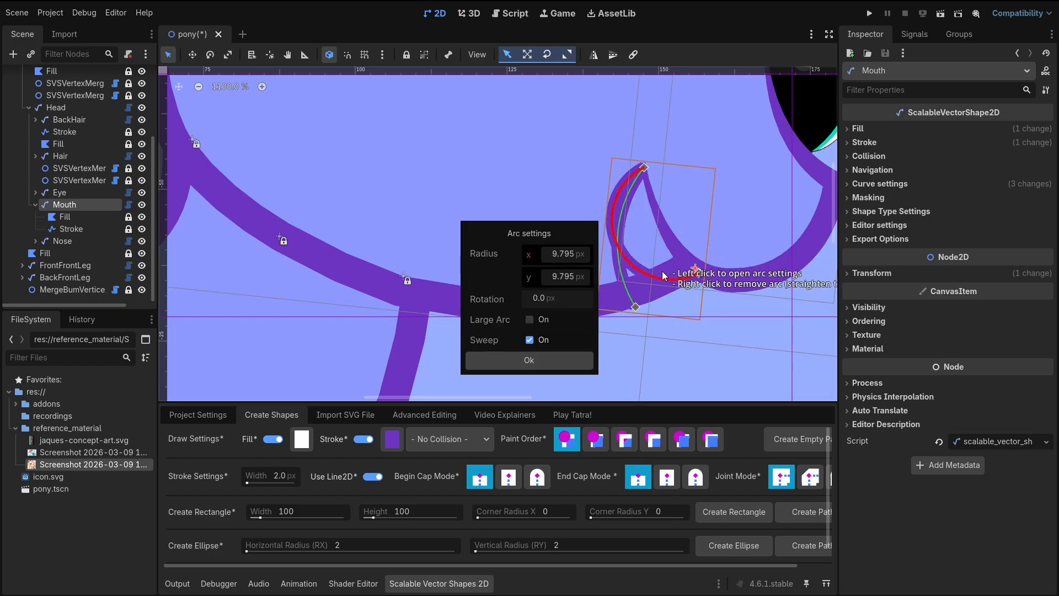
text(2.)
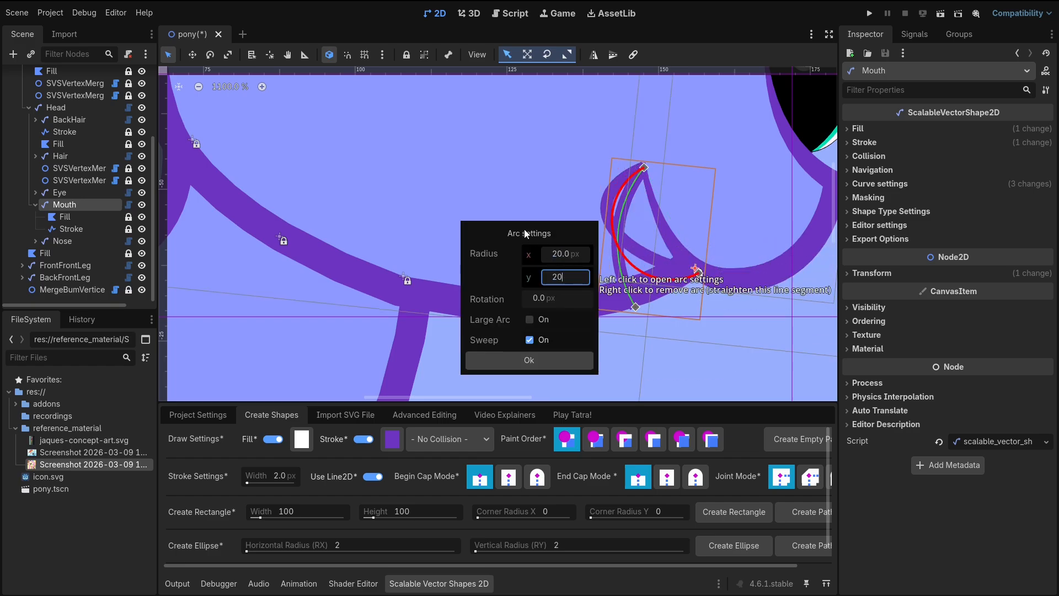
text(0)
click(517, 359)
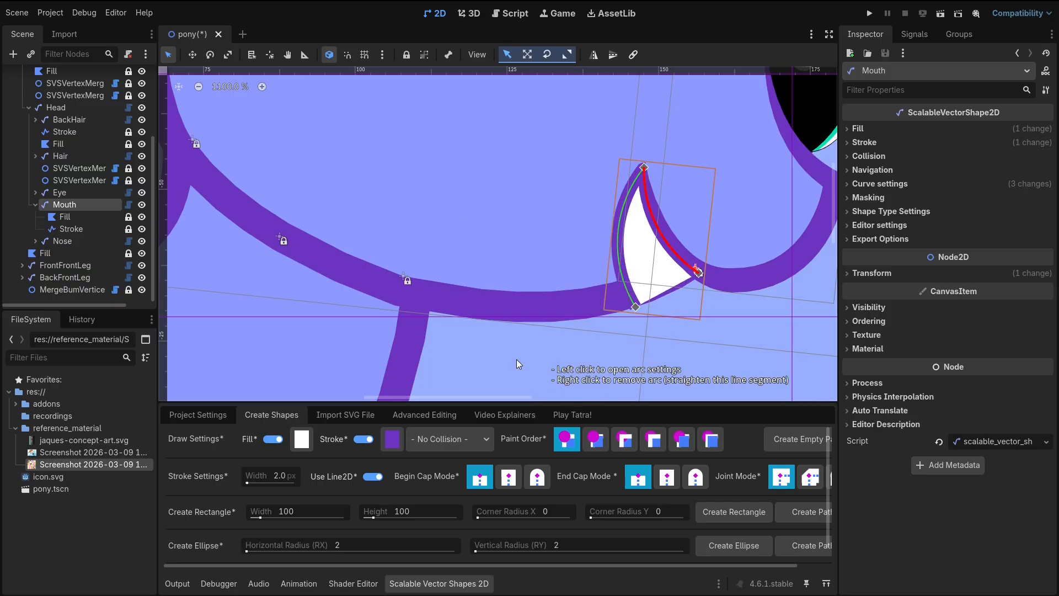
Reposition the mouth's lower point on the jaw line and give its stroke round begin and end caps.
drag(635, 307, 604, 317)
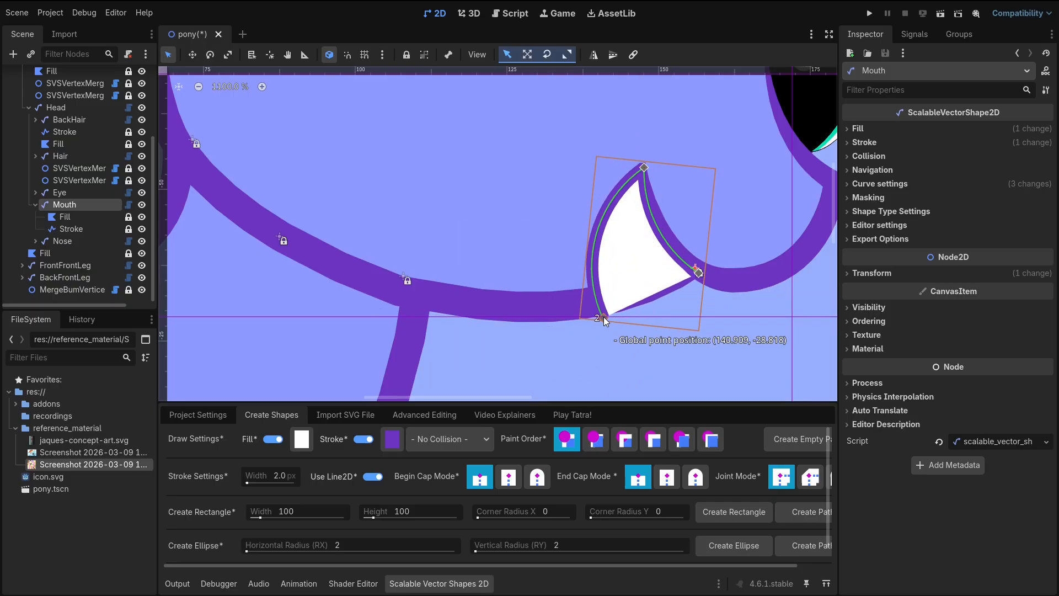
drag(576, 366, 539, 341)
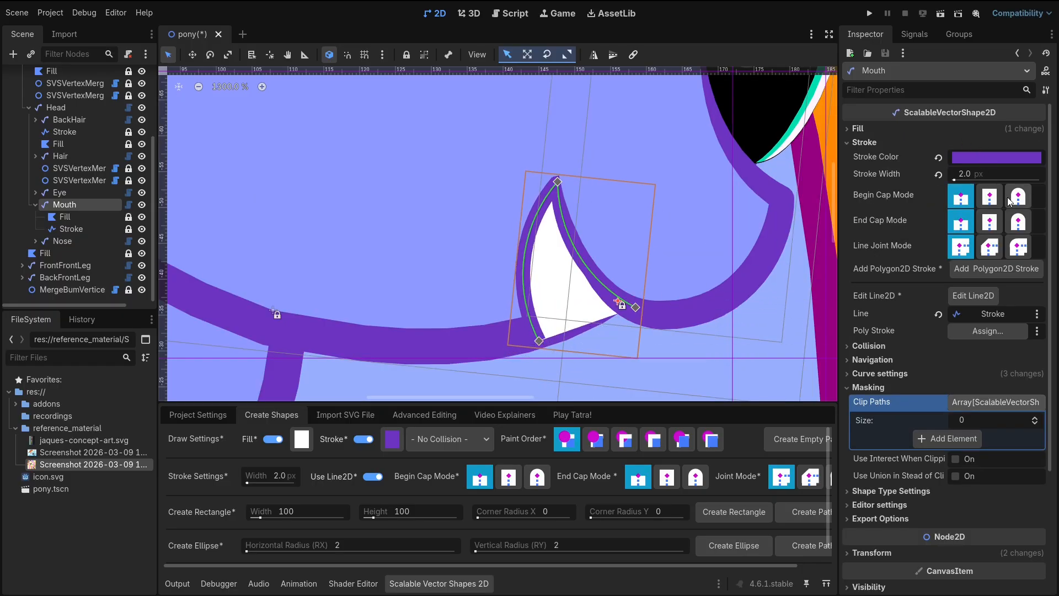
click(1022, 223)
drag(537, 342, 554, 348)
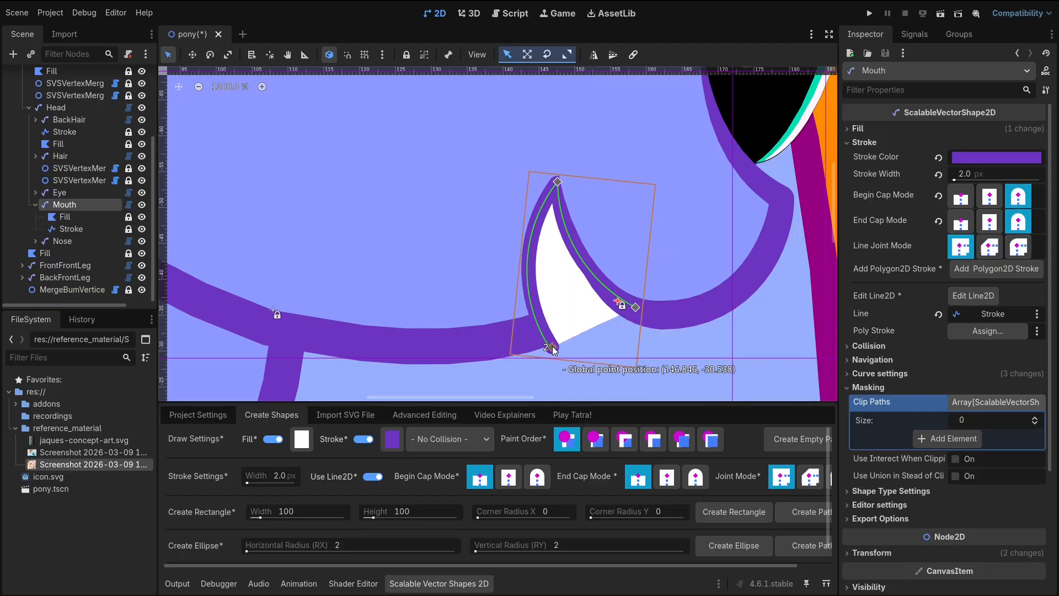
Add a width curve to the mouth's stroke, keeping it near full width before tapering off at the end.
click(965, 296)
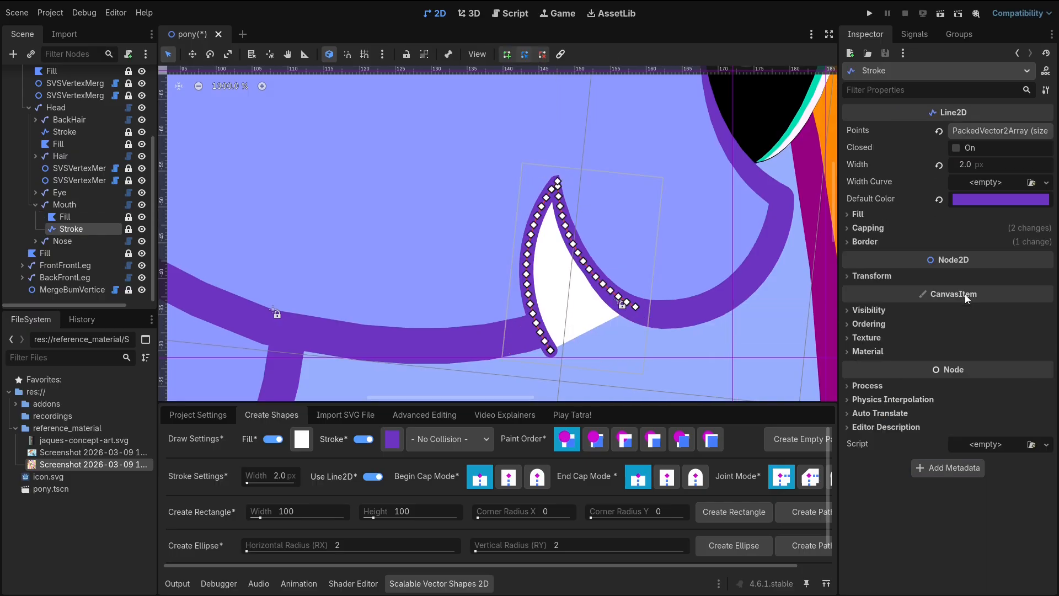
click(979, 183)
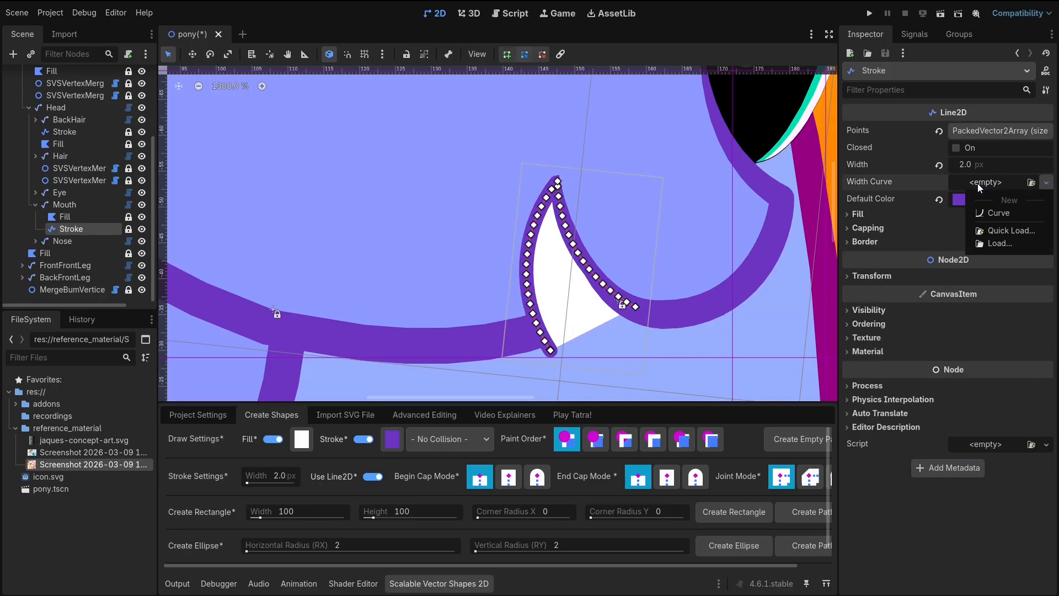
click(1011, 213)
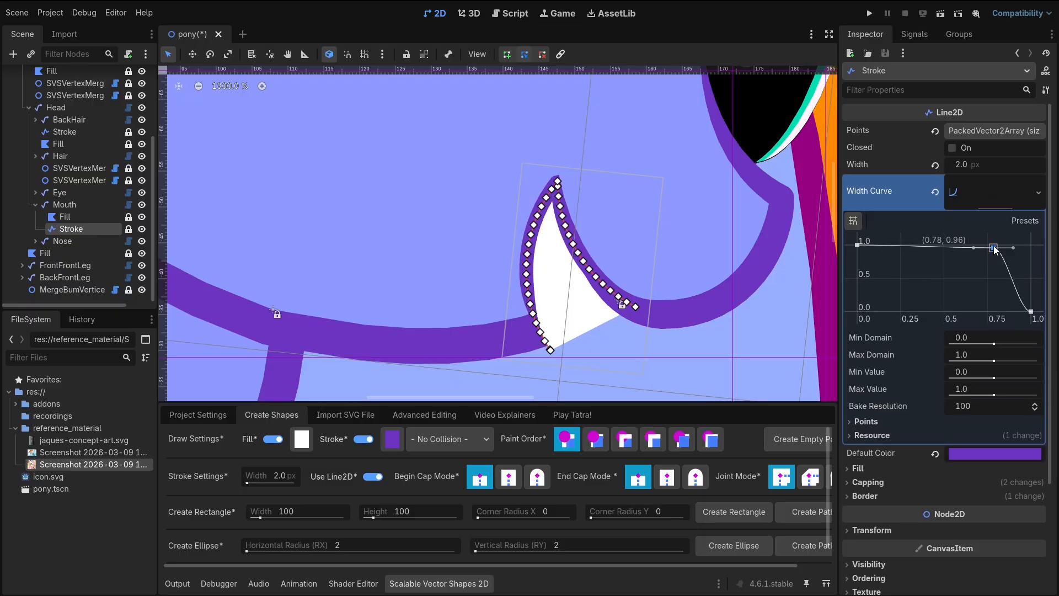
drag(946, 289, 939, 290)
Nudge the mouth's top and lower points so its outline meets the nose and jaw lines.
click(65, 205)
drag(557, 181, 557, 179)
click(62, 241)
click(973, 296)
click(65, 204)
mouse_move(551, 350)
mouse_down()
mouse_move(569, 339)
mouse_move(551, 347)
mouse_up()
click(554, 254)
Refine the end of the mouth stroke's width curve and shift the mouth's lower point left along the jaw.
click(71, 228)
drag(1020, 255, 1029, 243)
click(64, 204)
drag(551, 347, 521, 343)
scroll(521, 343, down, 10)
scroll(751, 217, up, 4)
scroll(595, 343, down, 4)
click(71, 229)
Raise the Hair shape's Z Index to 1.
click(61, 156)
key(ctrl+s)
scroll(405, 235, down, 1)
drag(437, 209, 457, 312)
scroll(408, 325, up, 2)
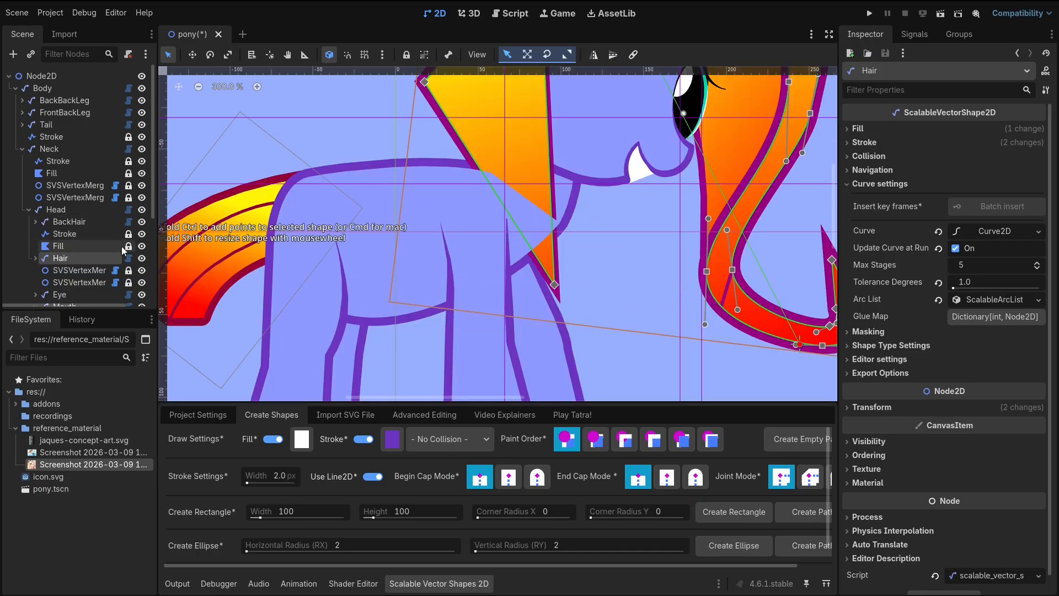
click(35, 258)
scroll(82, 249, down, 2)
scroll(439, 254, down, 2)
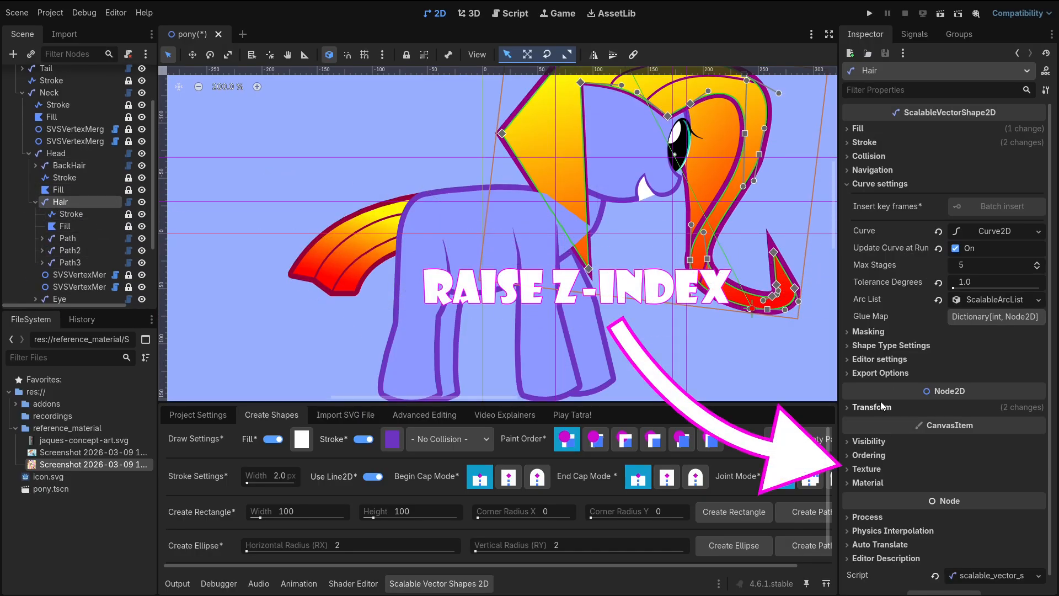
click(870, 456)
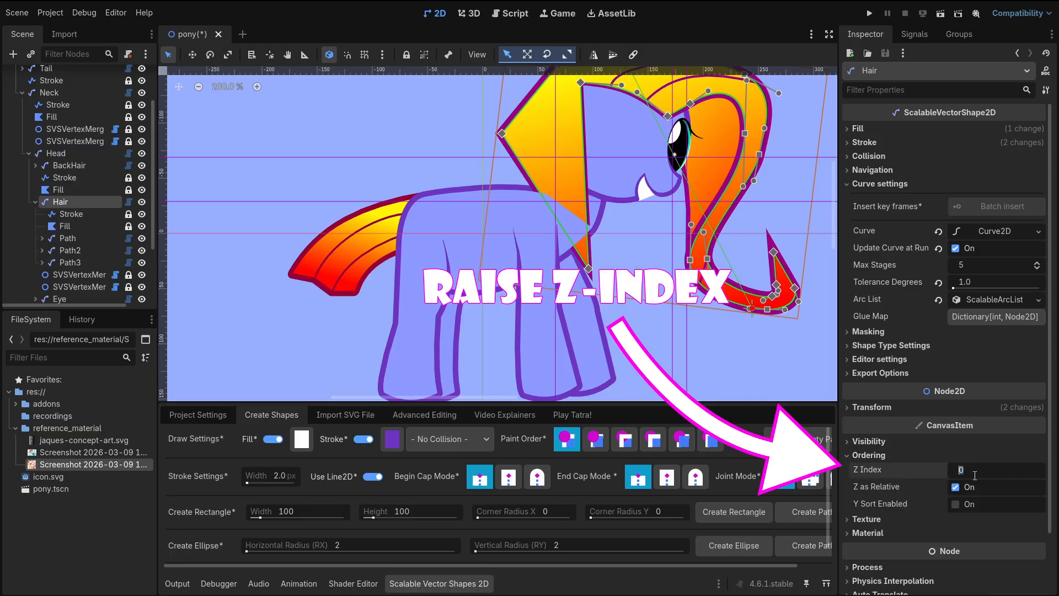
text(1)
key(Return)
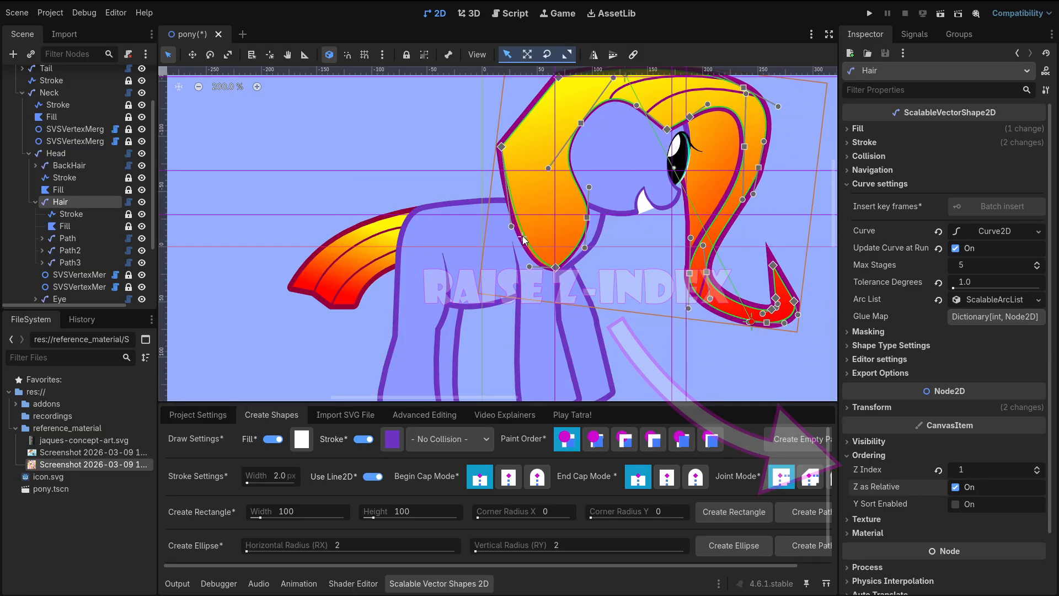
Add a white ellipse with 25 px radii and a black stroke to Head, placing it on the face as the front eye.
middle_drag(512, 148, 518, 212)
scroll(597, 176, up, 2)
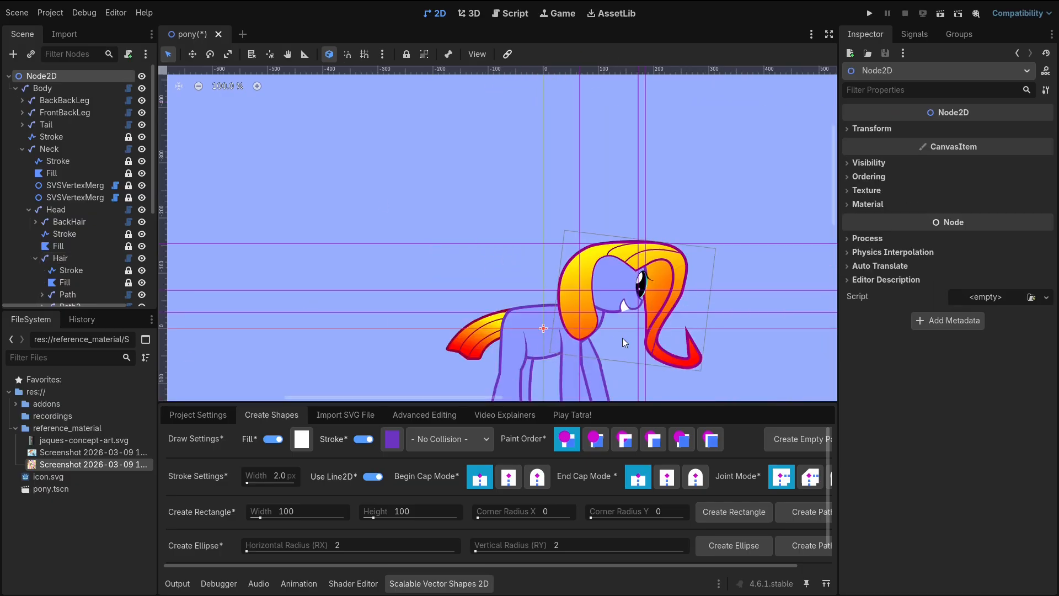
scroll(569, 253, up, 4)
key(e)
drag(569, 254, 688, 303)
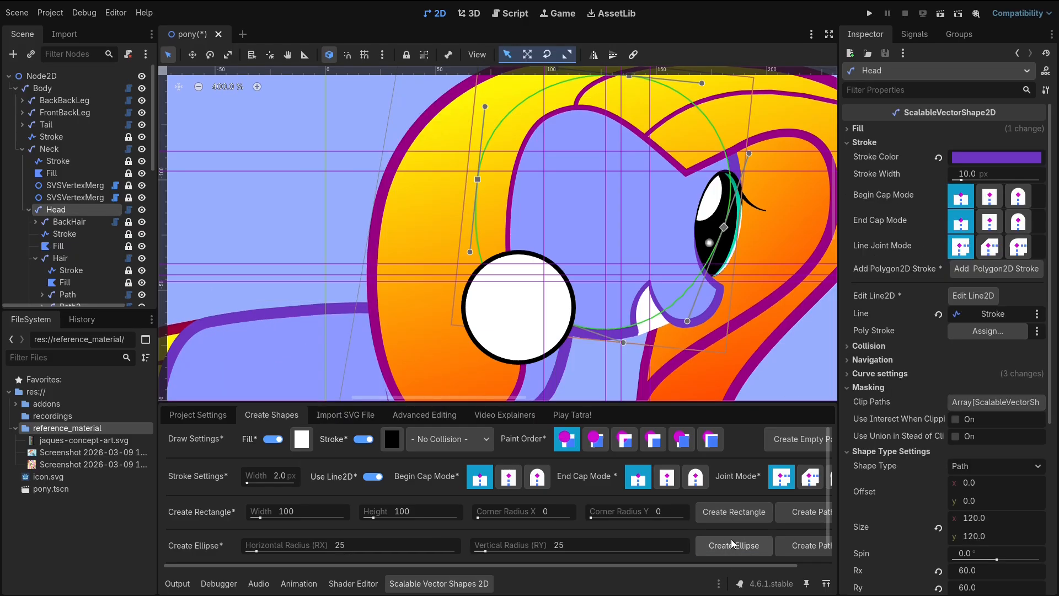
drag(534, 232, 616, 133)
scroll(617, 134, up, 3)
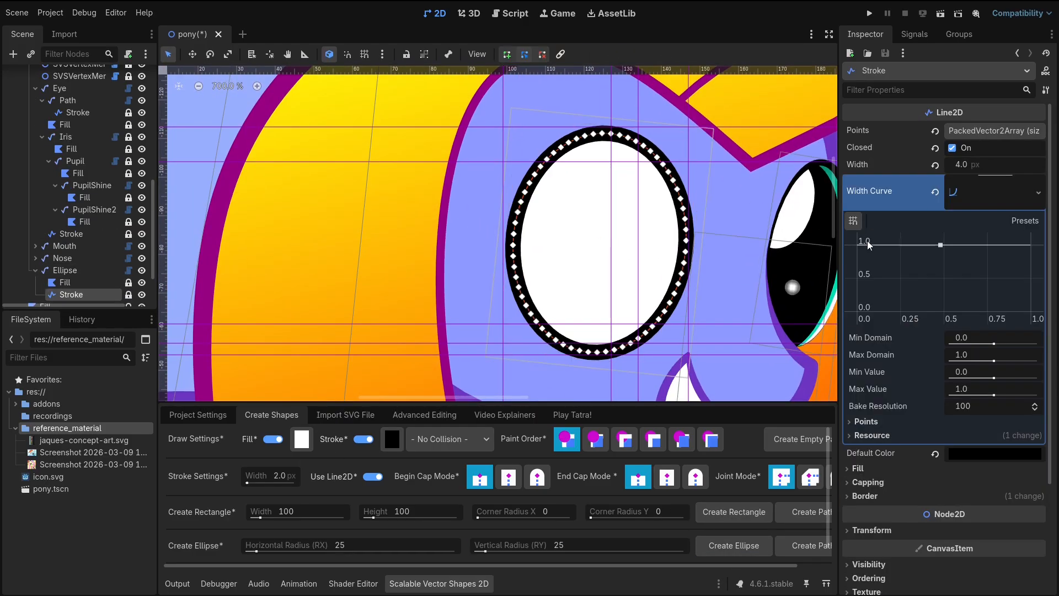
Shape the front eye stroke's width curve so the outline stays thick only along the eye's upper right.
mouse_move(945, 297)
mouse_down()
mouse_move(950, 231)
mouse_move(995, 232)
mouse_up()
right_click(972, 244)
drag(976, 245, 983, 271)
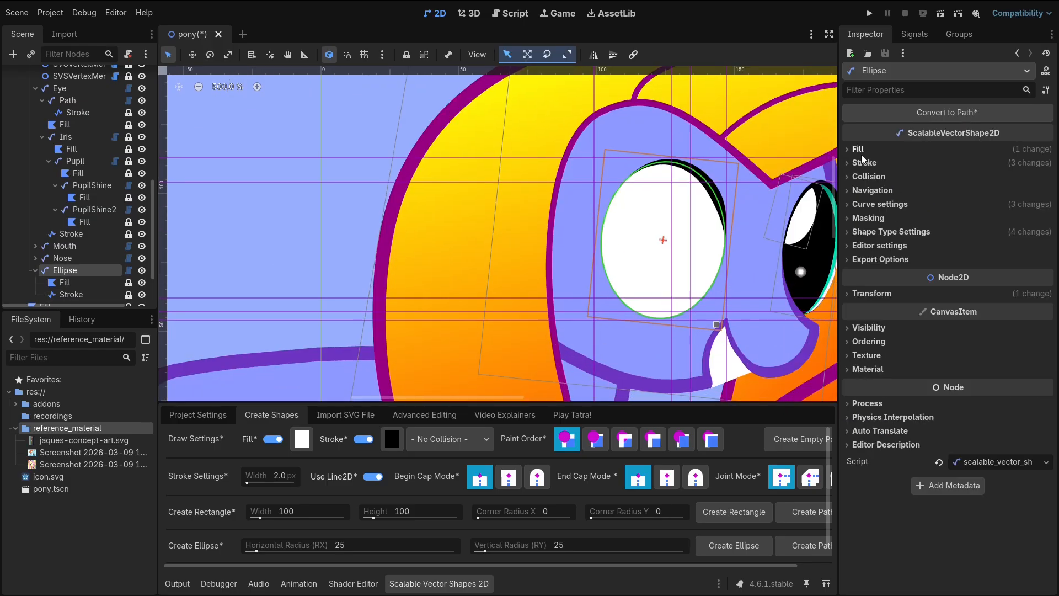
Remove the gradient from PupilShine2's fill.
scroll(568, 223, up, 4)
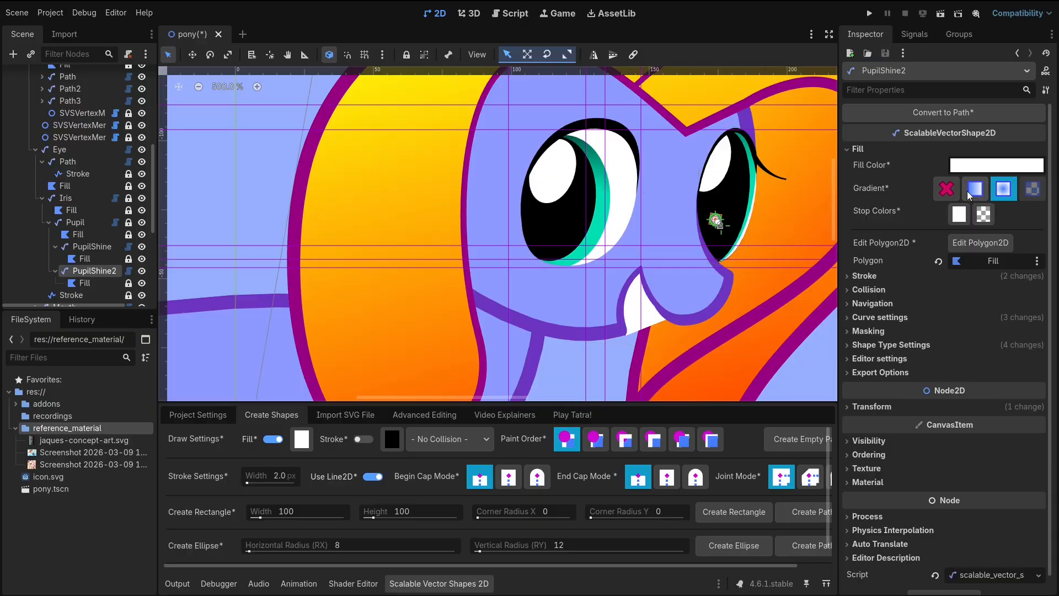
click(947, 188)
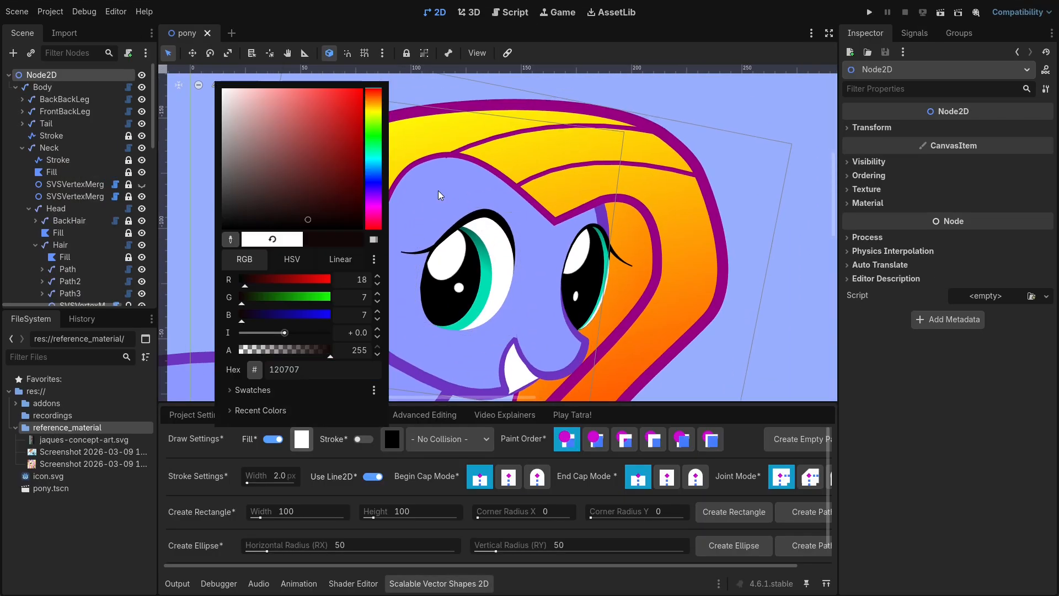
Pick the pony's light blue as the fill for new shapes and open the ear stroke's default color.
click(438, 190)
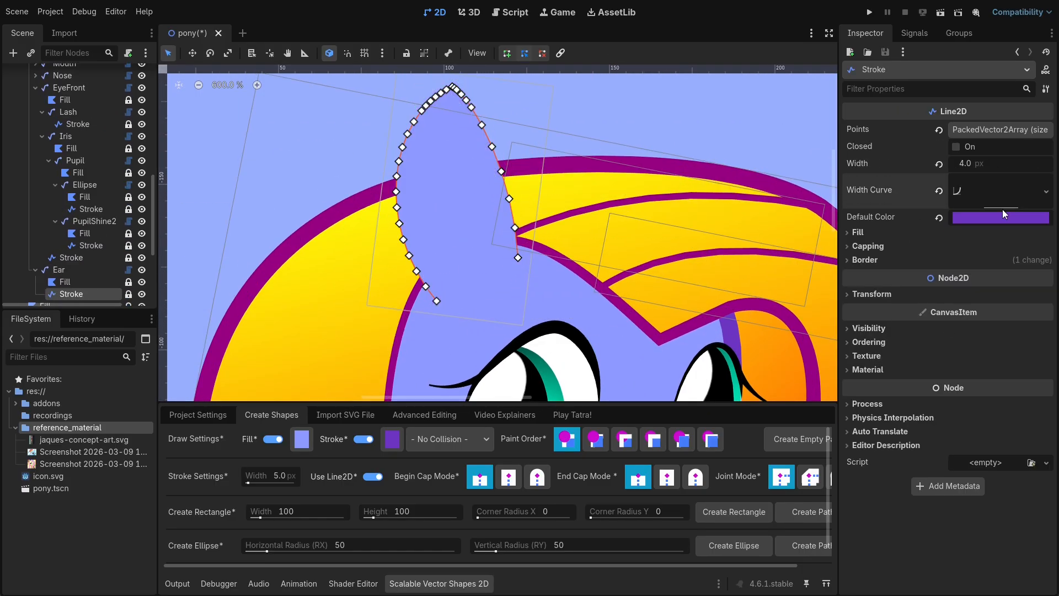
click(1001, 212)
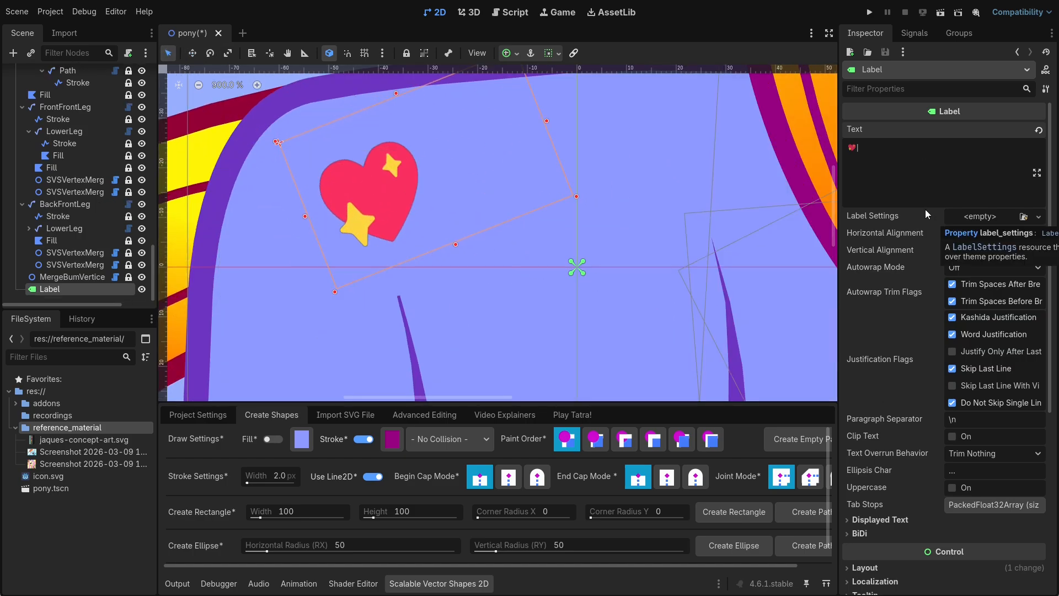
Disable the stroke for new shapes and pick the heart emoji's red as their fill color.
click(364, 439)
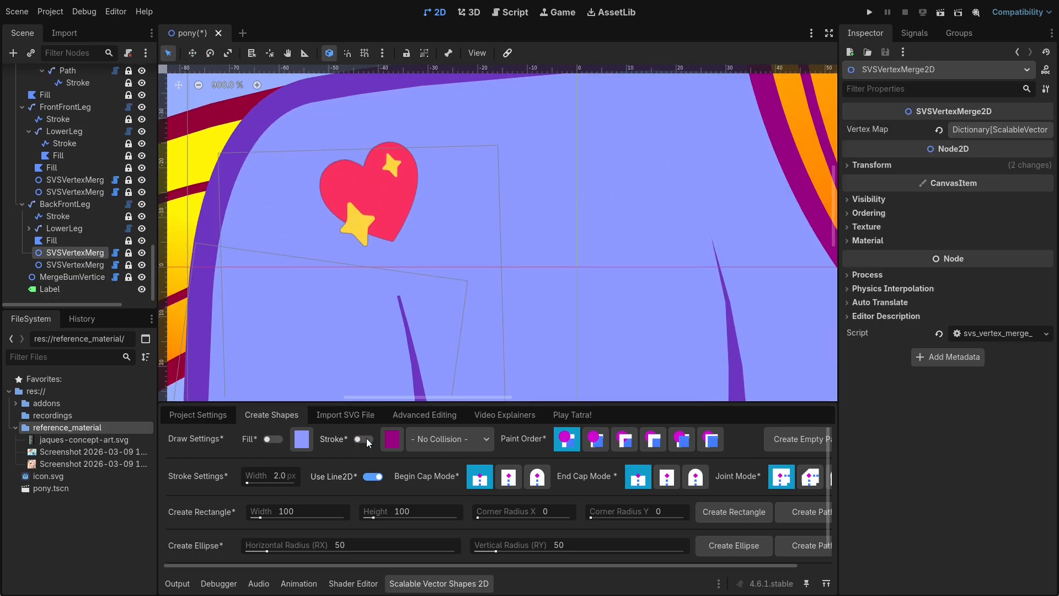
click(302, 439)
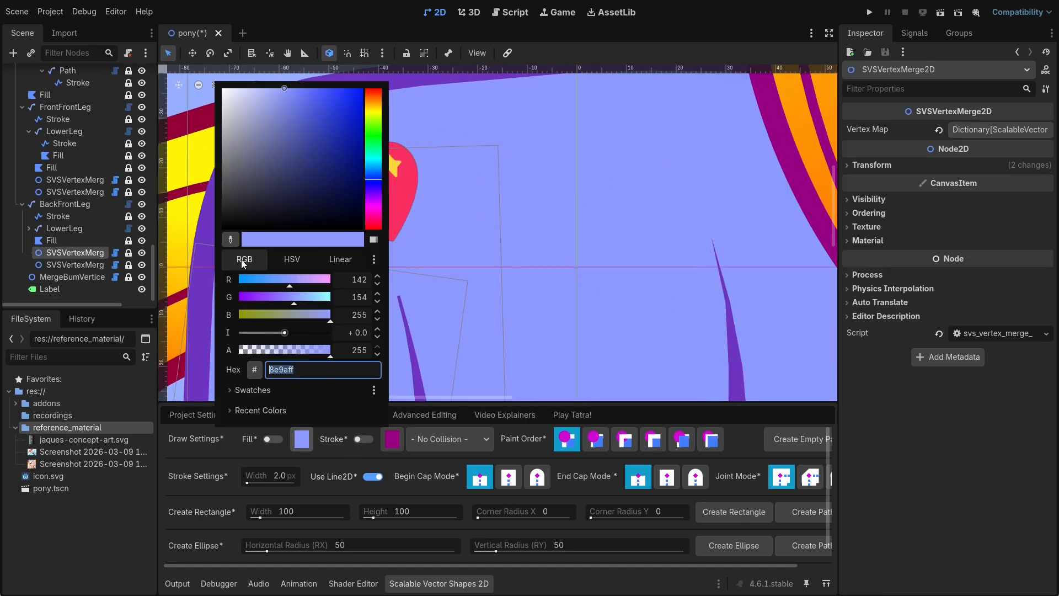
click(231, 239)
click(399, 180)
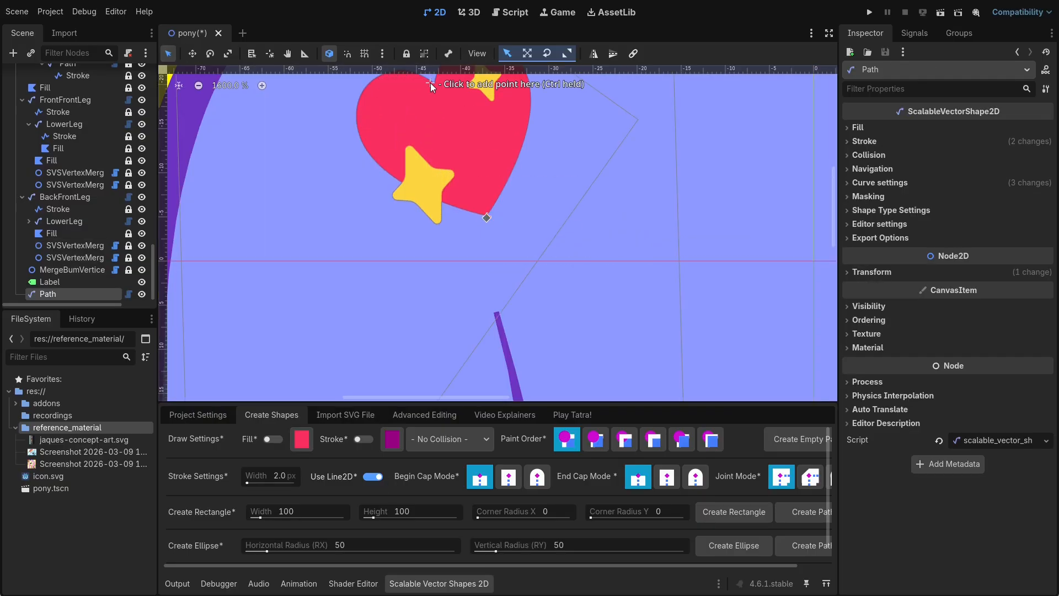
Trace the heart emoji's outline with the new path, adding points and bending its segments into curves.
ctrl+click(434, 83)
ctrl+click(514, 138)
drag(461, 146, 356, 121)
middle_drag(535, 170, 591, 266)
drag(434, 187, 486, 226)
double_click(414, 204)
drag(414, 204, 452, 238)
drag(406, 282, 406, 290)
Move the heart path and give it a red Polygon2D fill.
key(w)
drag(528, 244, 543, 275)
scroll(67, 295, down, 1)
click(848, 127)
click(984, 197)
Align the heart path's bottom tip and right lobe with the emoji heart.
key(q)
drag(568, 234, 542, 314)
drag(517, 246, 570, 148)
double_click(530, 134)
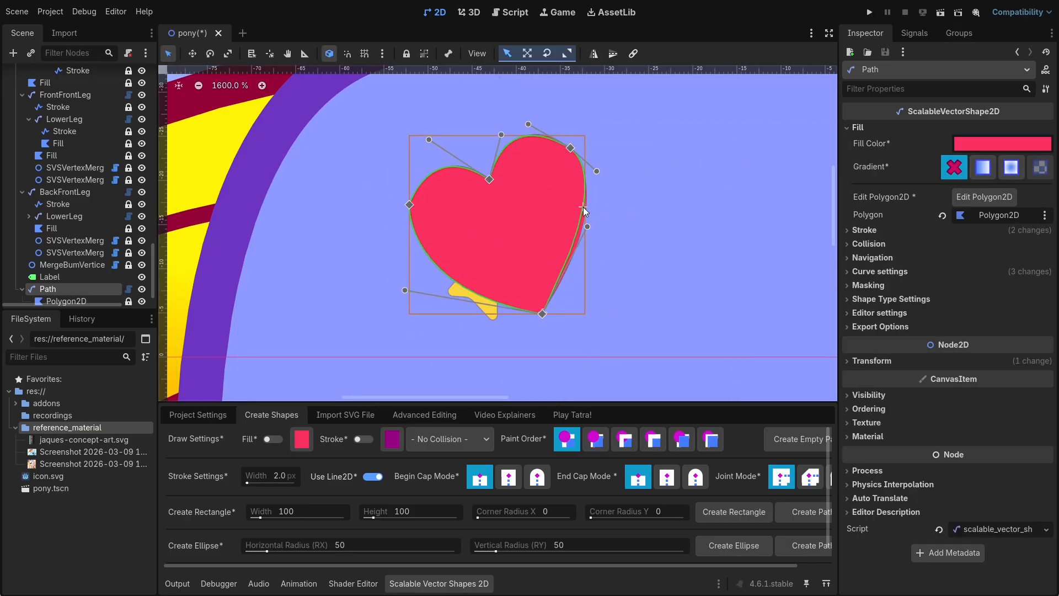
Smooth the heart path's left point with mirrored curve handles and place the shape back over the emoji.
key(w)
drag(510, 220, 704, 203)
key(q)
scroll(601, 182, up, 2)
shift+drag(607, 188, 606, 203)
drag(730, 215, 508, 241)
Make the heart's fill semi-transparent and adjust its points and curve handles to match the emoji's outline.
click(1002, 144)
scroll(535, 137, up, 9)
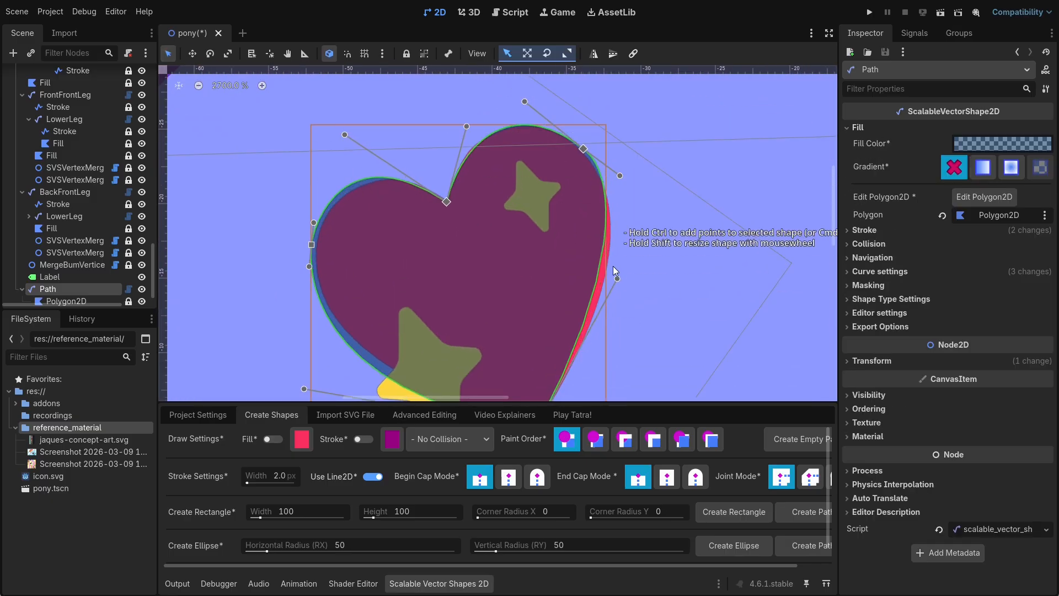
shift+drag(620, 175, 626, 201)
drag(617, 279, 631, 273)
drag(467, 127, 454, 122)
drag(311, 245, 318, 251)
middle_drag(311, 260, 469, 183)
drag(461, 312, 499, 305)
drag(475, 175, 473, 181)
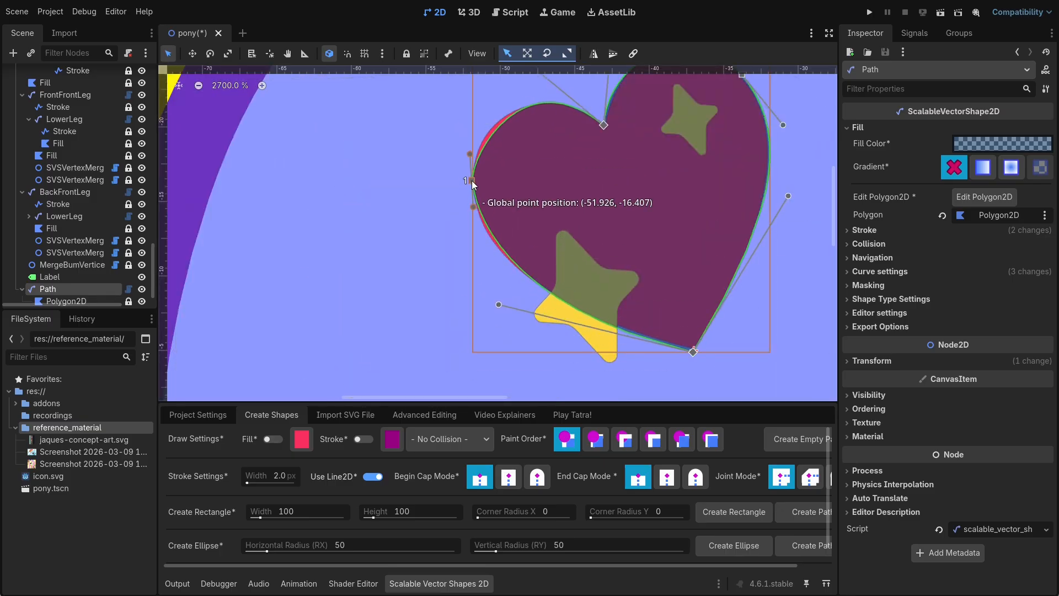
Move the heart beside the emoji and create a yellow-filled 5 × 5 rectangle inside it.
key(w)
click(273, 439)
click(301, 439)
click(298, 511)
text(5)
key(Tab)
text(5)
key(Tab)
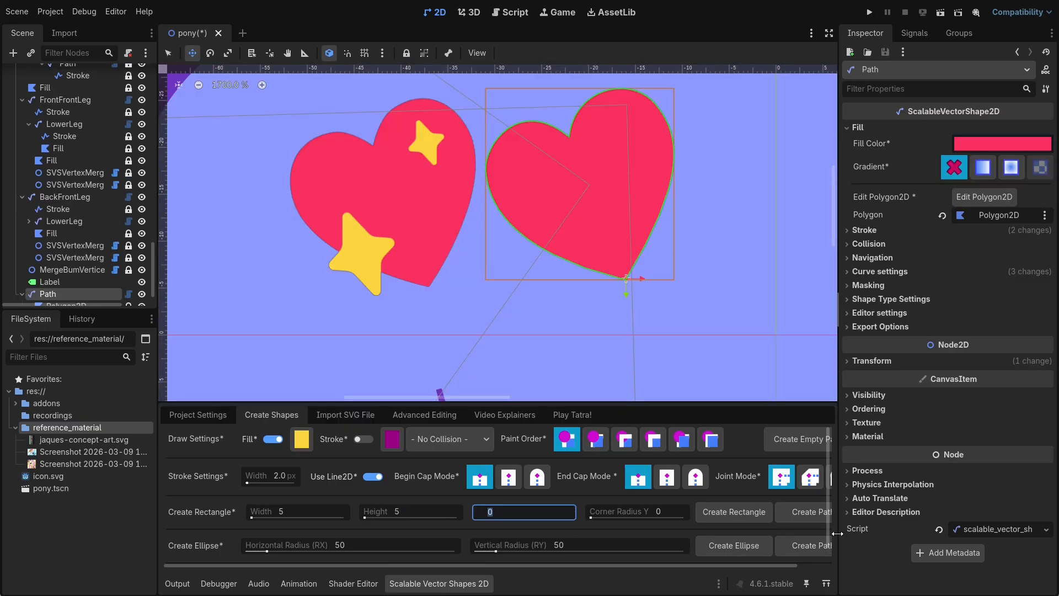
click(734, 512)
Reshape the yellow rectangle by moving its corner points, and turn off snapping to pixels.
key(q)
drag(524, 340, 509, 319)
drag(571, 341, 576, 347)
middle_drag(546, 375, 580, 265)
drag(566, 281, 586, 273)
scroll(564, 260, up, 9)
click(198, 414)
click(600, 437)
Refine the yellow shape's points and place it over the emoji's large star.
scroll(594, 255, down, 4)
drag(552, 202, 564, 210)
click(601, 255)
scroll(564, 211, up, 2)
scroll(747, 324, down, 1)
click(746, 323)
click(599, 255)
drag(598, 255, 367, 254)
Adjust the yellow shape's points and curve handles to trace the emoji's large rounded star.
scroll(353, 232, up, 8)
shift+drag(363, 221, 375, 220)
drag(382, 283, 358, 279)
drag(463, 257, 447, 270)
drag(409, 300, 420, 301)
drag(430, 343, 418, 359)
drag(380, 331, 375, 321)
Move the large star onto the heart path and duplicate it as a smaller star on the heart's upper right lobe.
key(w)
drag(457, 318, 792, 319)
scroll(792, 319, down, 3)
scroll(792, 318, down, 9)
key(ctrl+d)
key(s)
drag(492, 352, 528, 248)
Move the finished heart with its stars to the emoji's place on the flank and remove the emoji label.
click(65, 229)
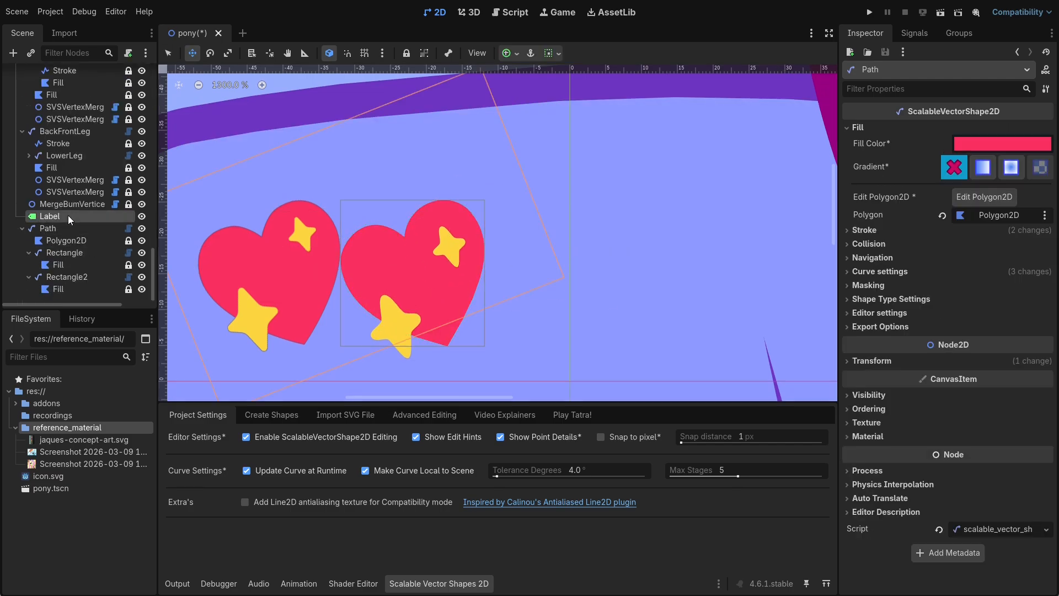
drag(384, 292, 270, 291)
scroll(464, 223, down, 6)
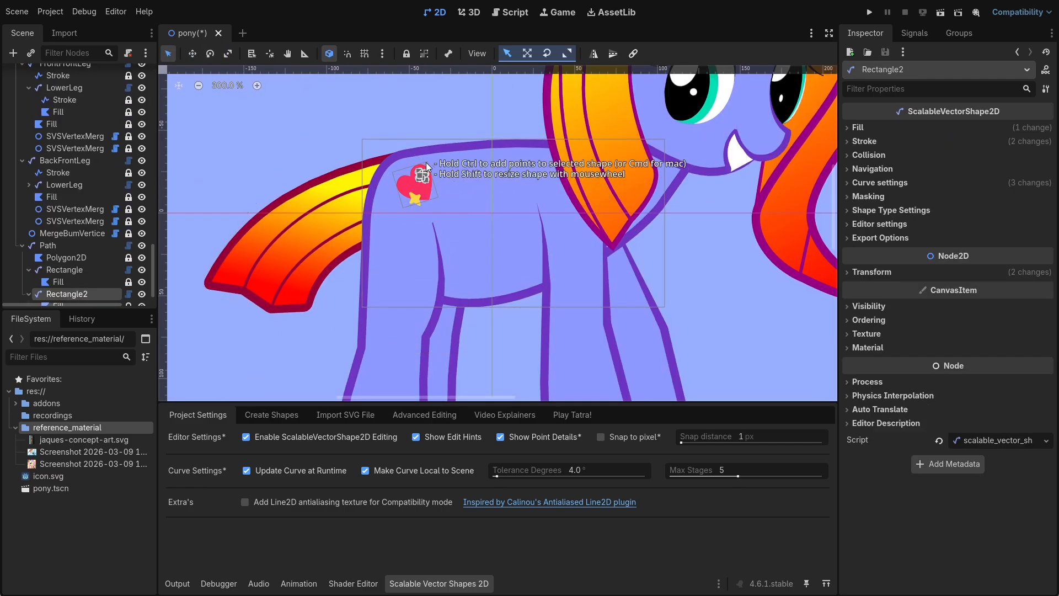
Convert the far eye's ellipse shape to a path.
click(412, 268)
click(412, 268)
click(448, 339)
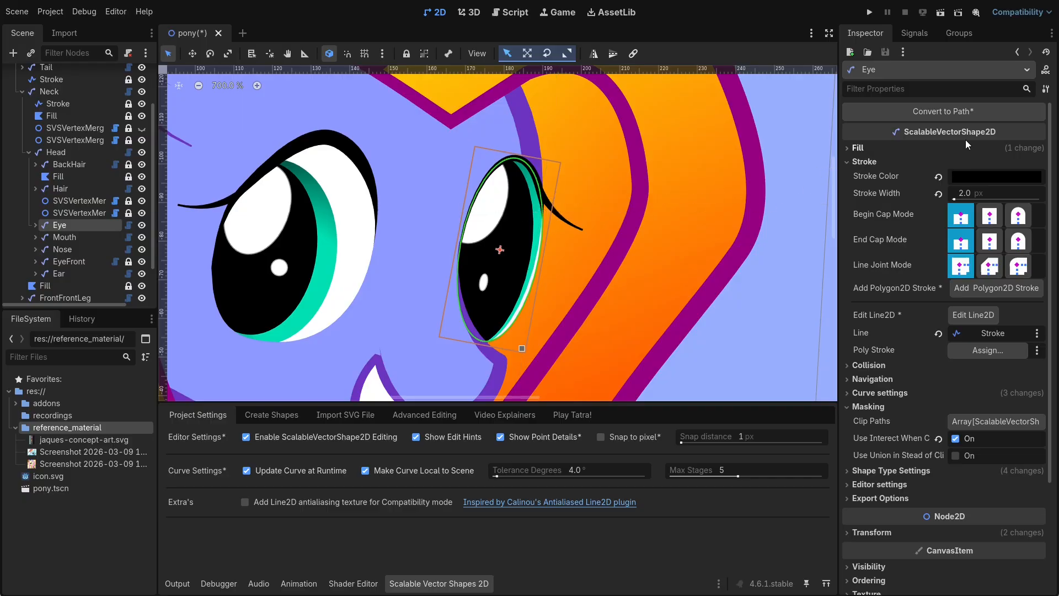
click(935, 113)
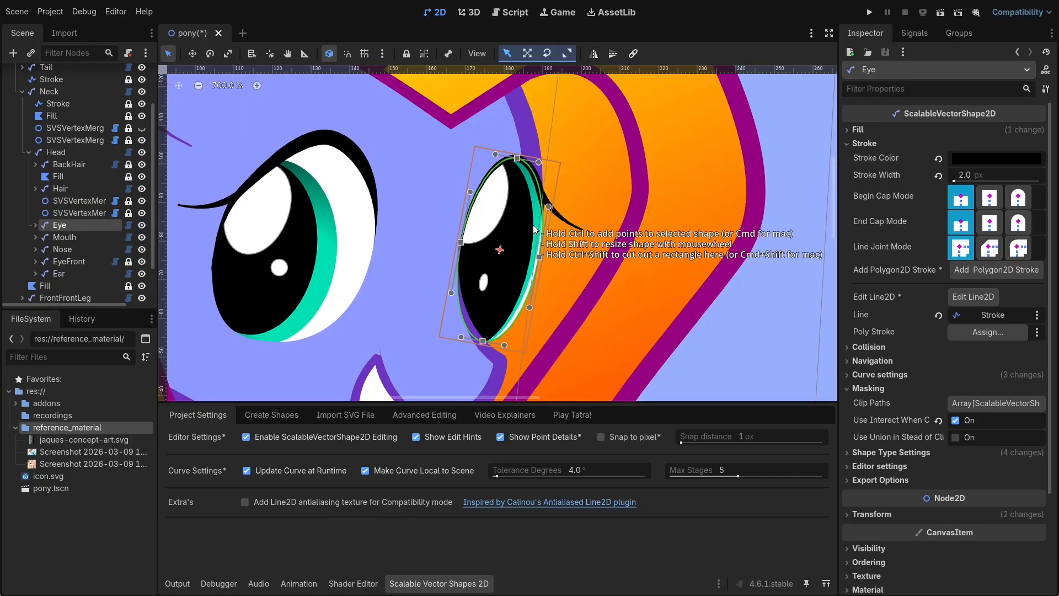
Add a Glue Map entry to the far eye with key 3 and value Lash, and try moving that point.
scroll(549, 188, up, 2)
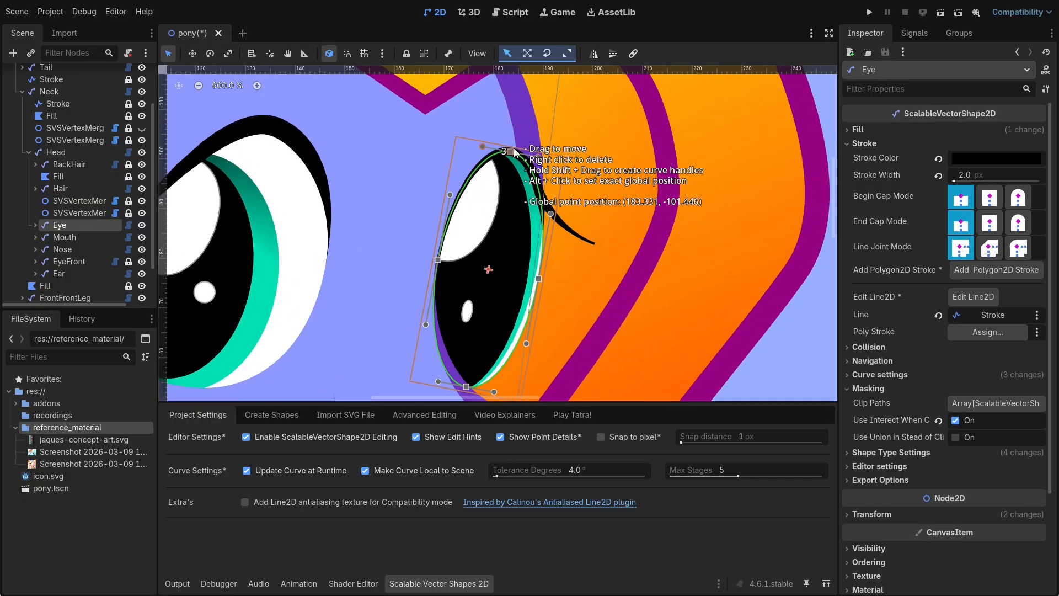
click(850, 143)
click(847, 184)
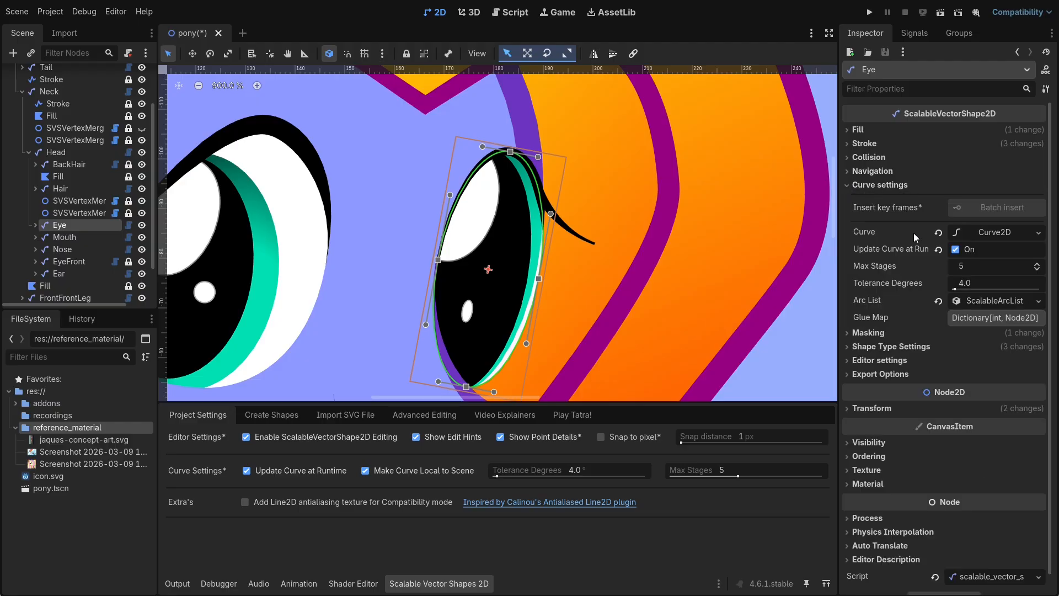
click(994, 322)
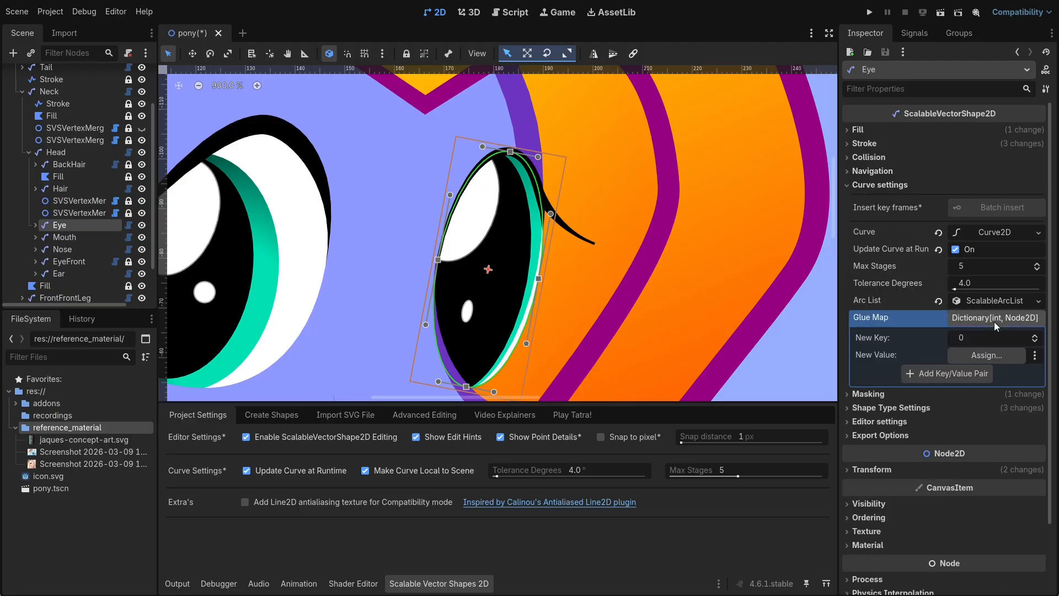
shift+drag(515, 157, 538, 156)
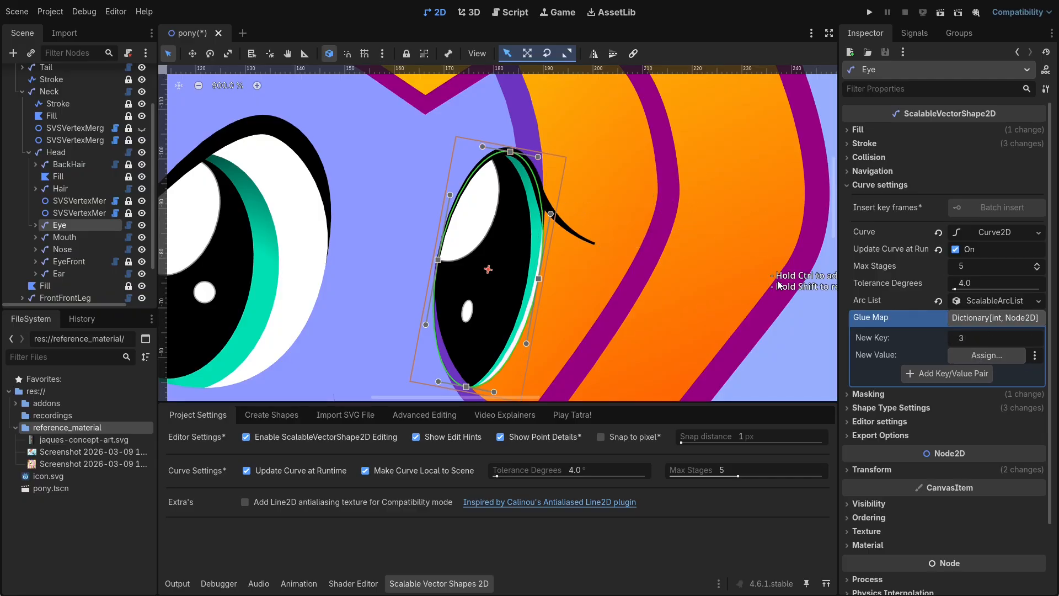
click(963, 359)
scroll(947, 386, down, 5)
scroll(948, 419, down, 5)
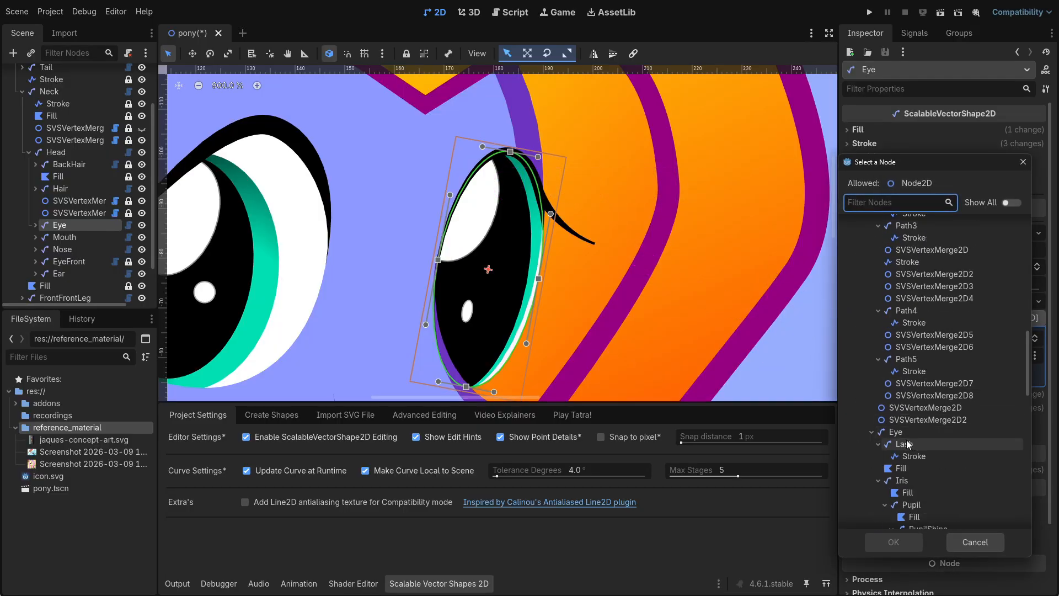
click(893, 541)
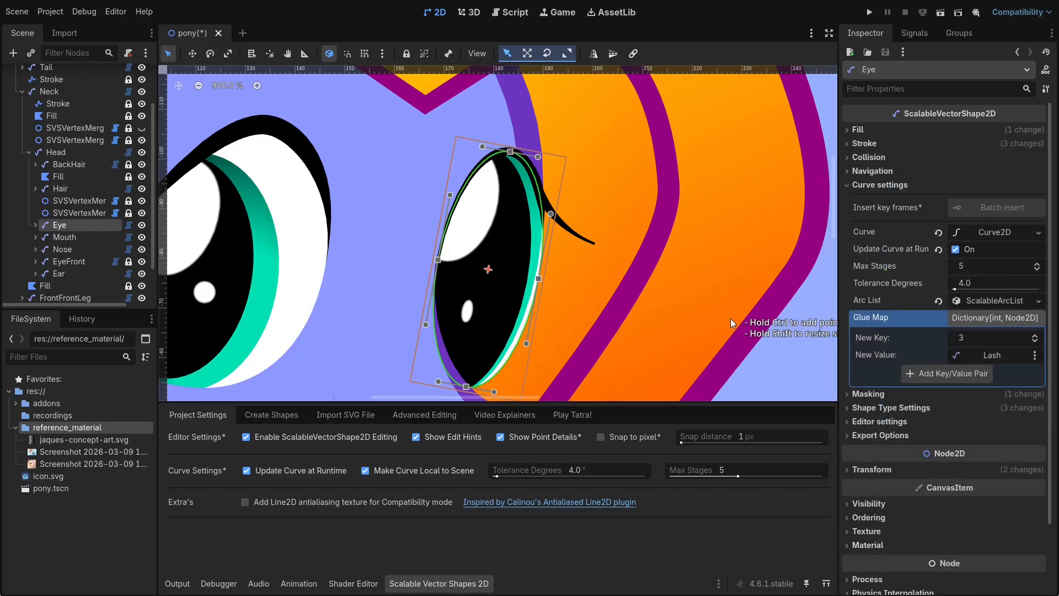
drag(511, 152, 509, 183)
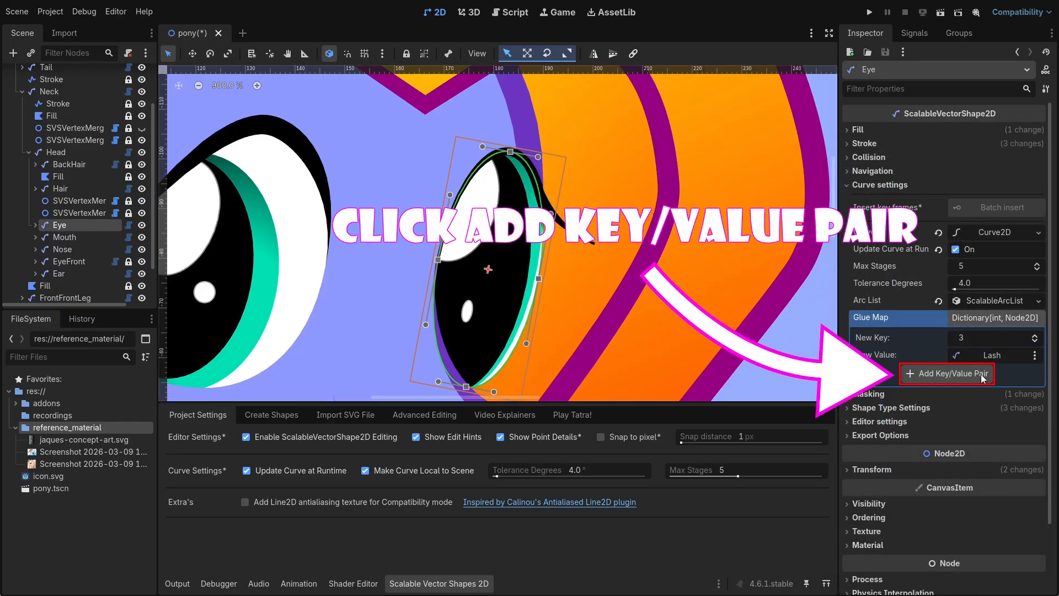
click(945, 374)
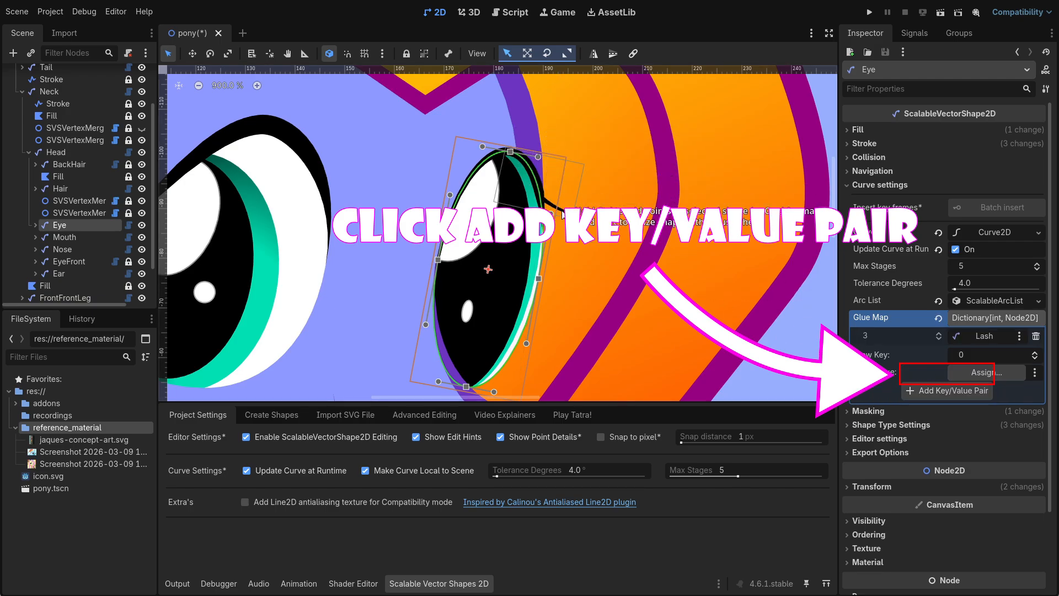
drag(510, 152, 508, 190)
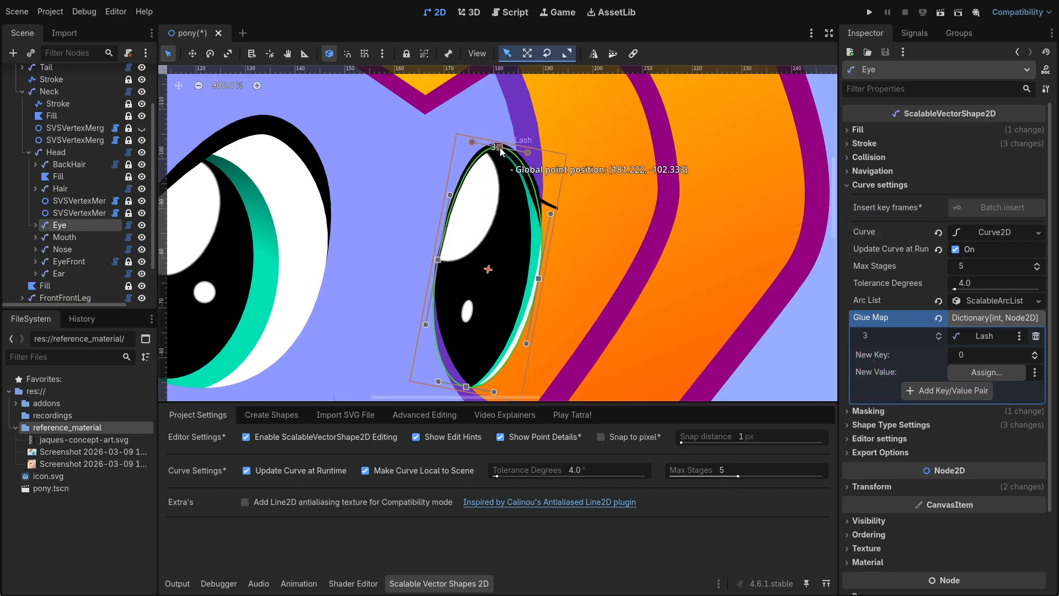
Extend the far eye's lash outward, remove its arc and add a curved point near the eye outline.
click(68, 236)
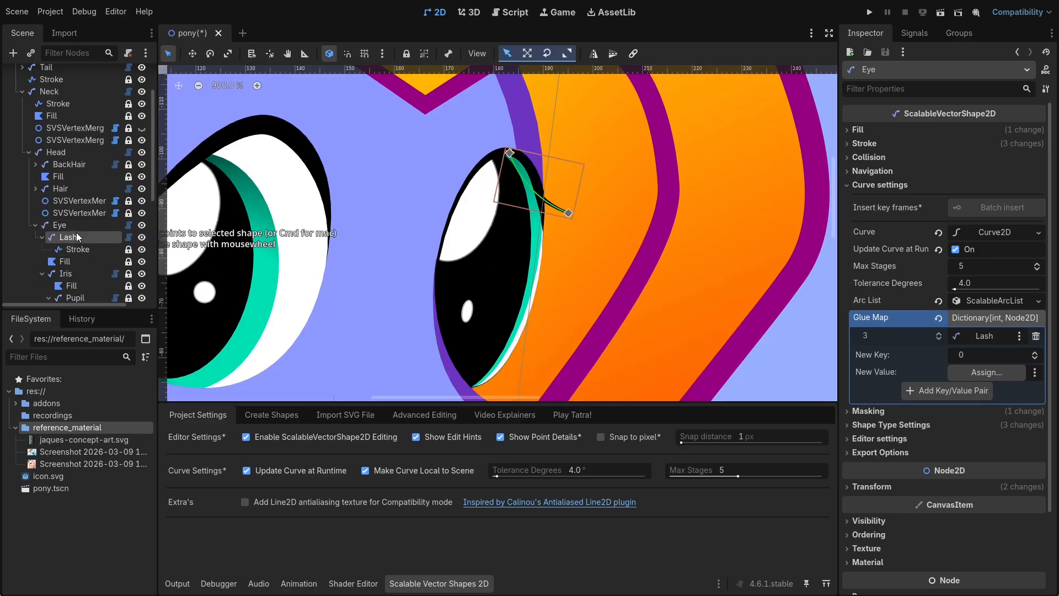
scroll(524, 190, up, 2)
drag(566, 218, 621, 211)
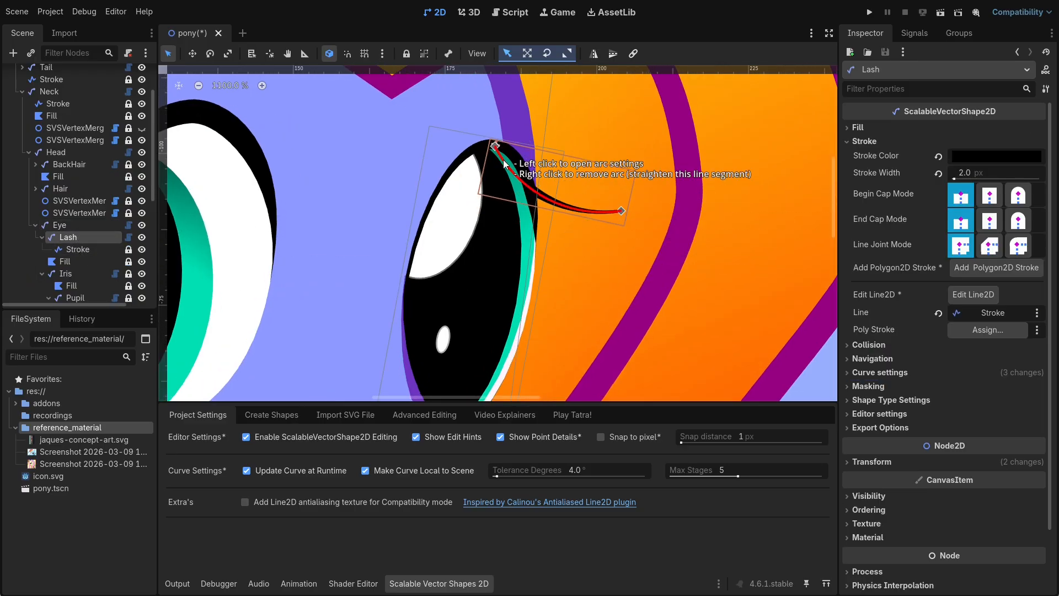
right_click(518, 182)
scroll(517, 163, up, 5)
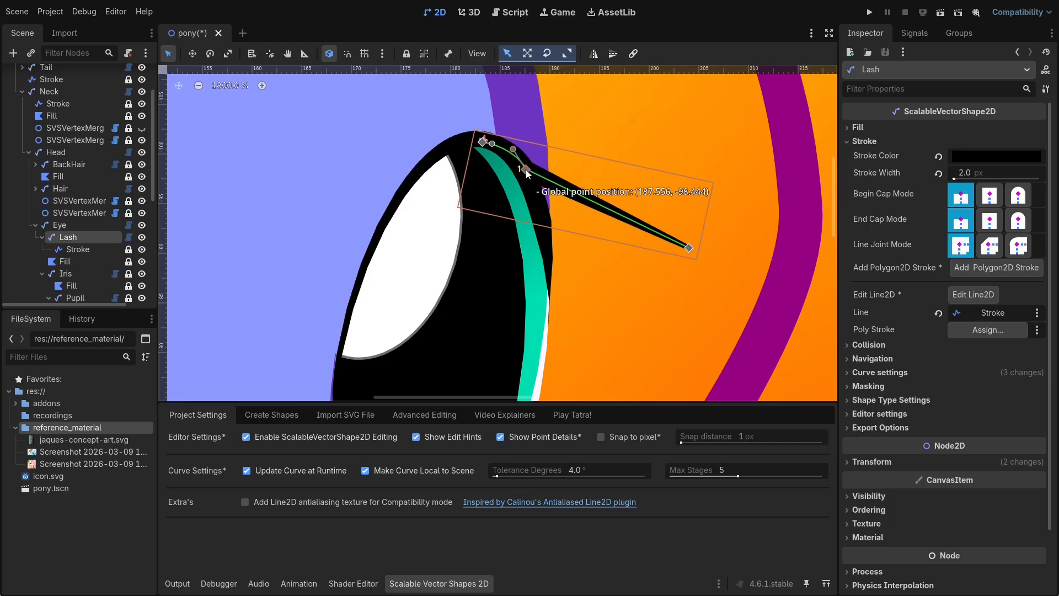
Turn the lash's outer segment into an arc with 20 px radii and move its tip down and inward.
click(568, 189)
click(688, 223)
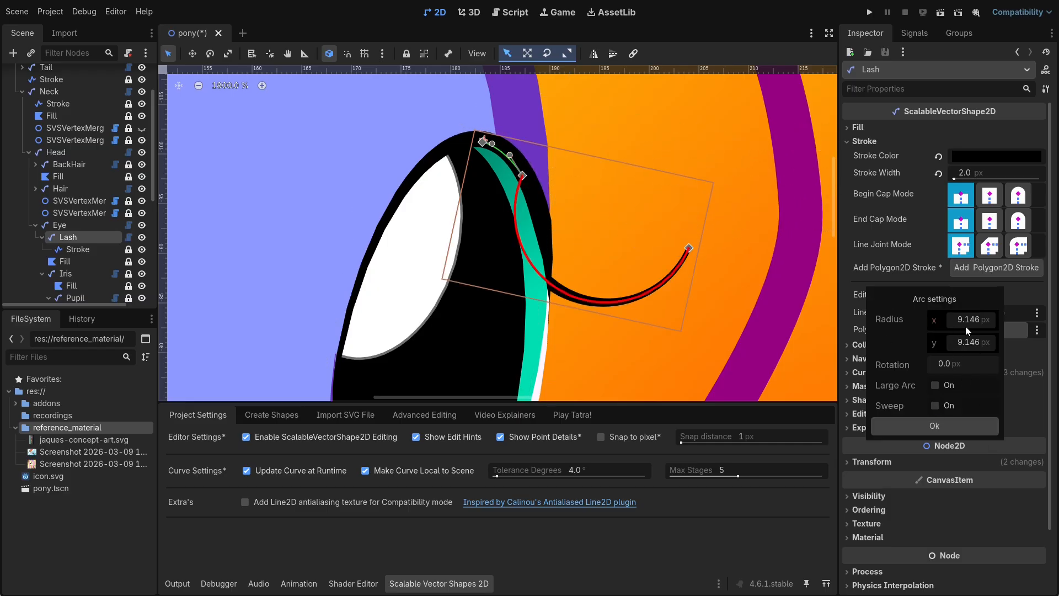
click(988, 344)
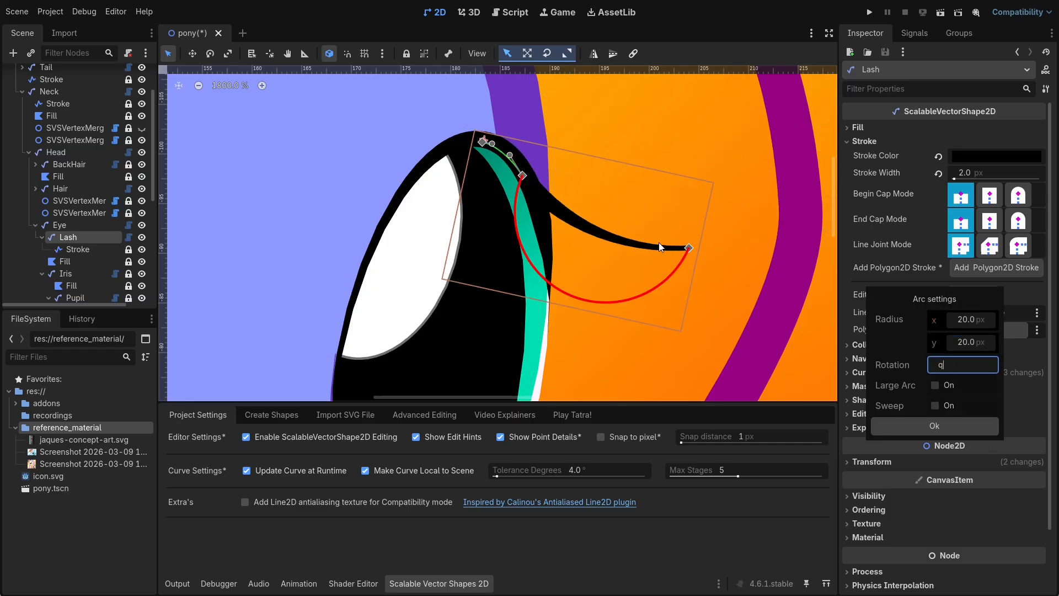
click(687, 248)
drag(689, 248, 643, 296)
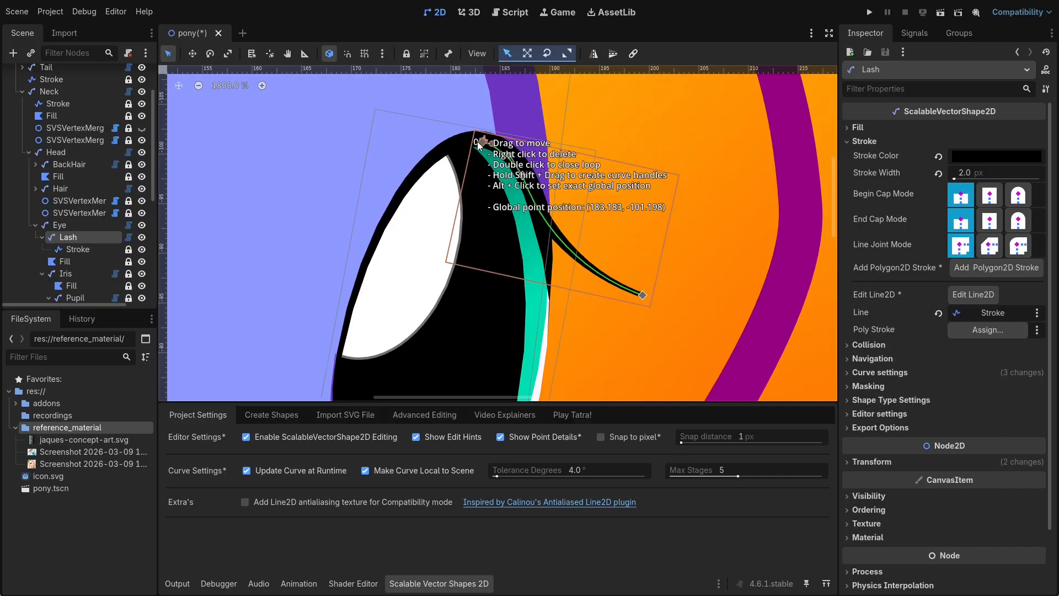
Try squashing the far eye by moving its top and bottom points with the glued lash, and undo the changes.
click(438, 208)
drag(481, 141, 465, 252)
scroll(465, 250, down, 6)
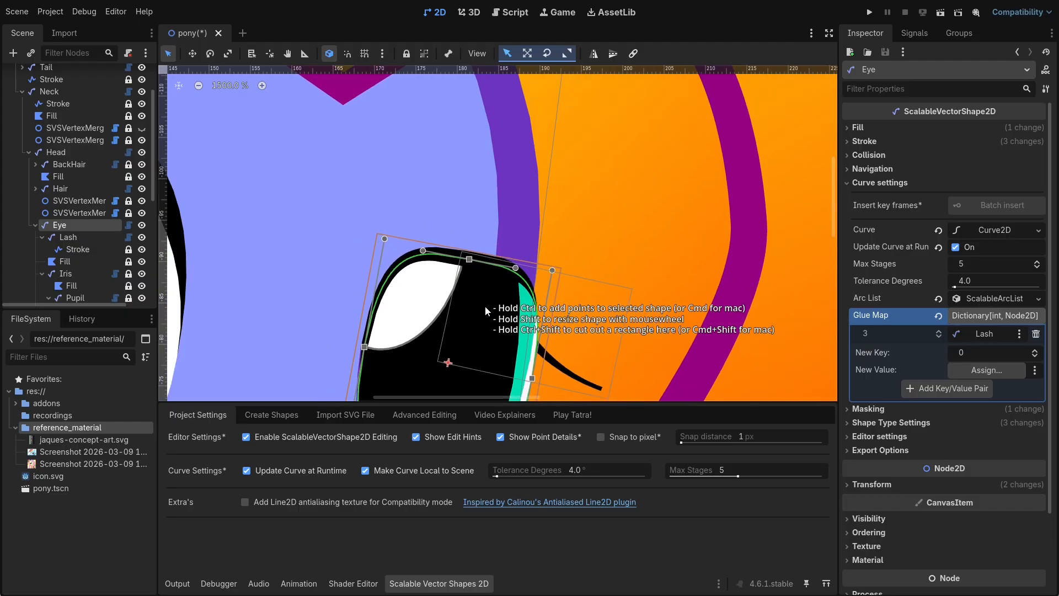
scroll(511, 353, down, 1)
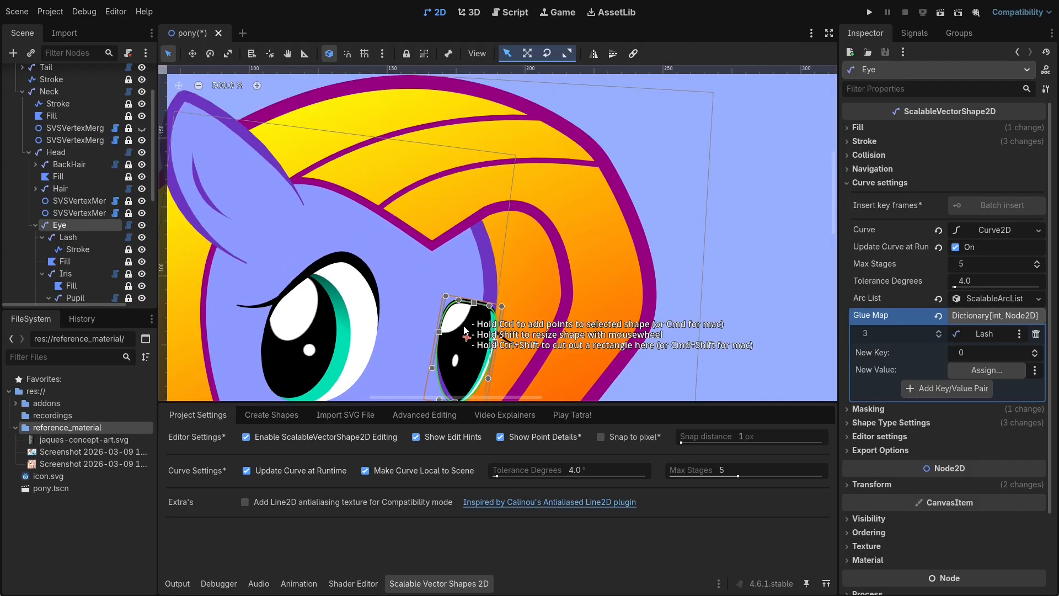
ctrl+scroll(480, 331, down, 3)
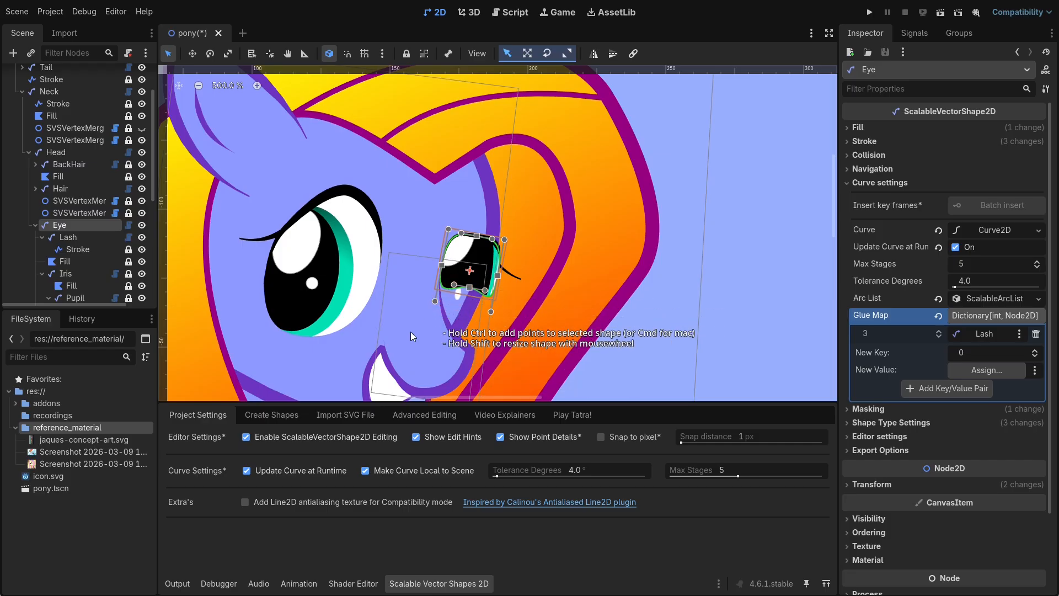
key(ctrl+z)
key(ctrl+z)
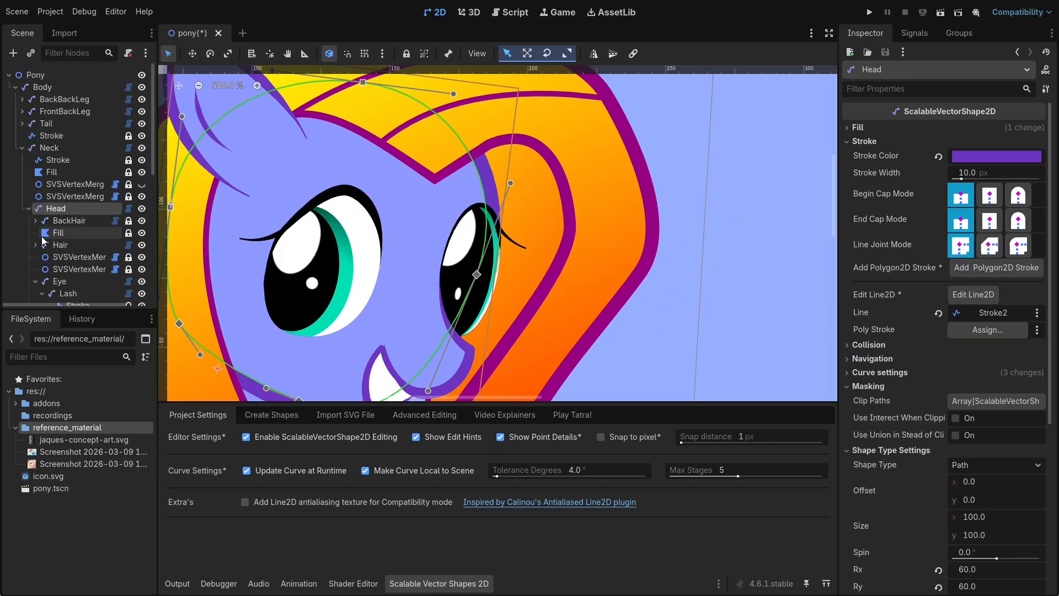
key(ctrl+z)
Add a Glue Map entry to the front eye with key 3 and its Lash node as value.
scroll(519, 251, up, 2)
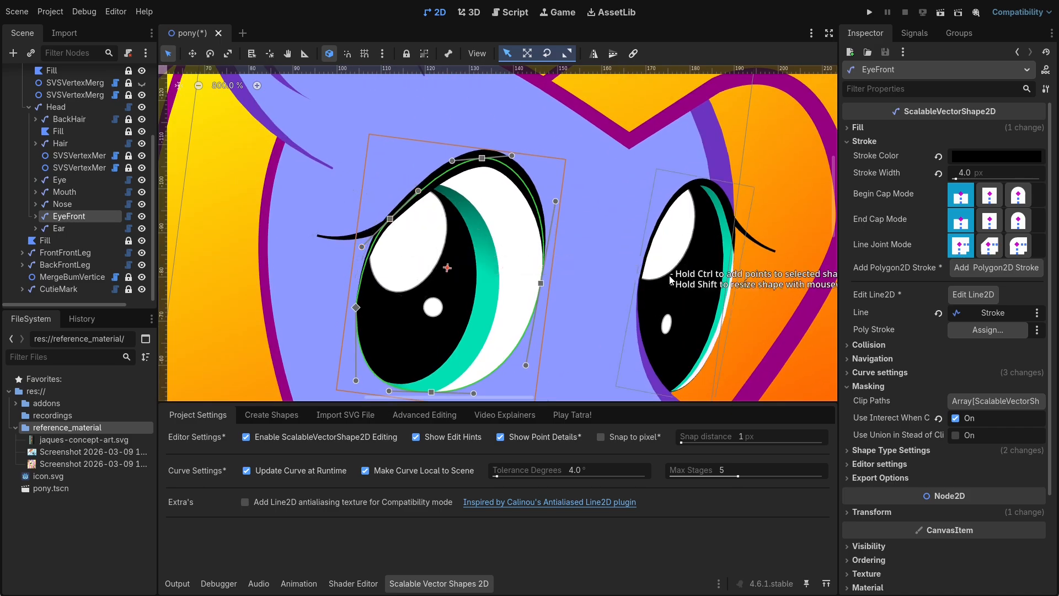
click(877, 386)
click(888, 372)
click(959, 505)
click(986, 543)
scroll(914, 430, down, 3)
text(lash)
key(Return)
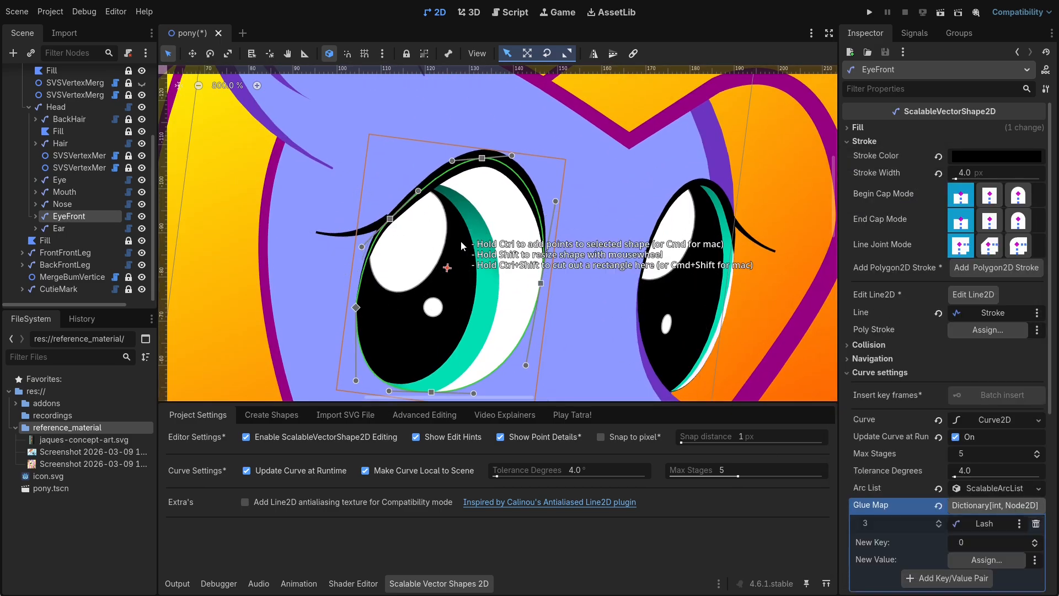
Edit the Line2D stroke of the front eye's lash to adjust its taper.
click(351, 237)
scroll(55, 166, up, 1)
scroll(354, 218, up, 3)
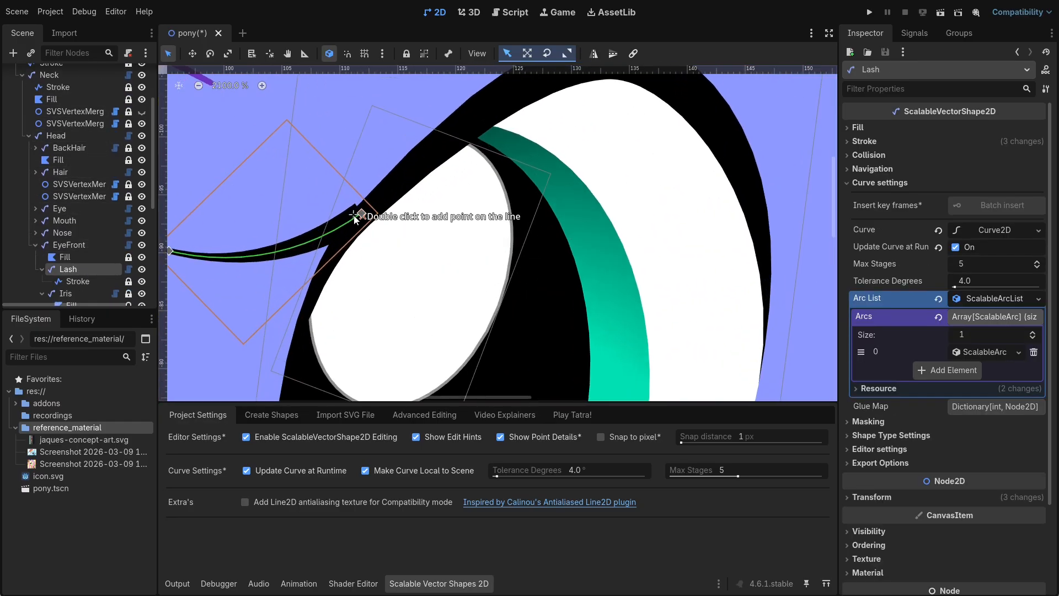
click(847, 141)
click(973, 295)
click(988, 196)
drag(857, 244, 857, 252)
Nudge the front eye's glued point so the lash lines up with the eye outline.
click(522, 233)
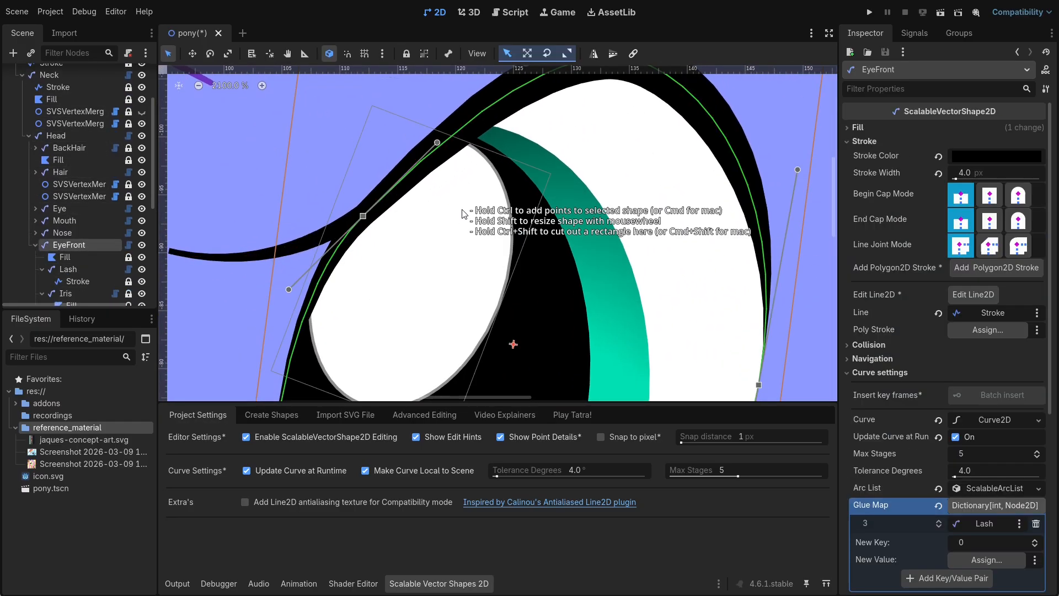
drag(361, 214, 365, 214)
scroll(615, 144, down, 7)
scroll(556, 185, down, 6)
Try rotating the head with its attached parts, and save the pony scene.
click(55, 136)
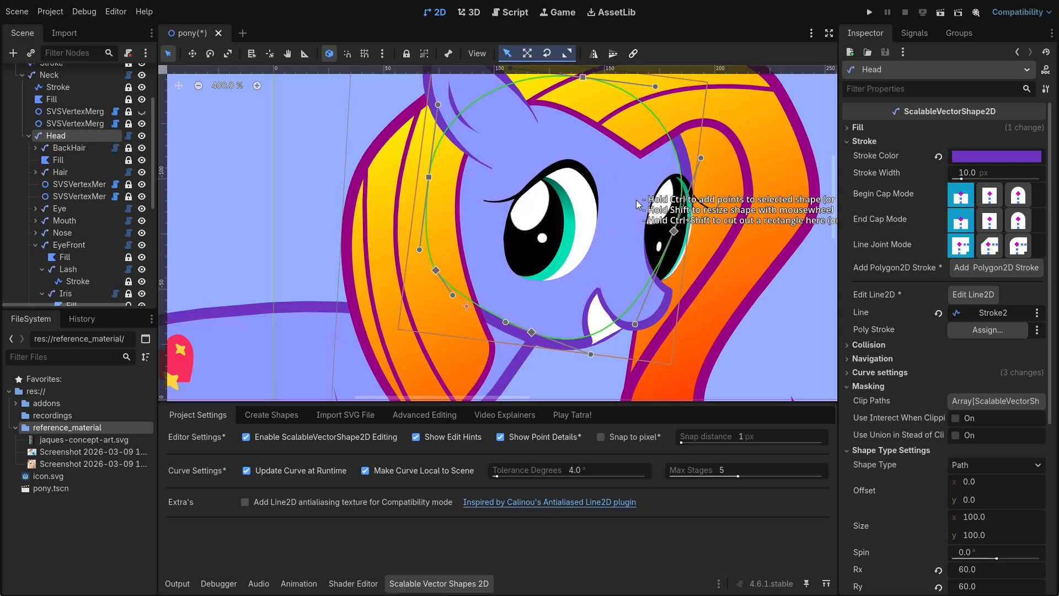
key(e)
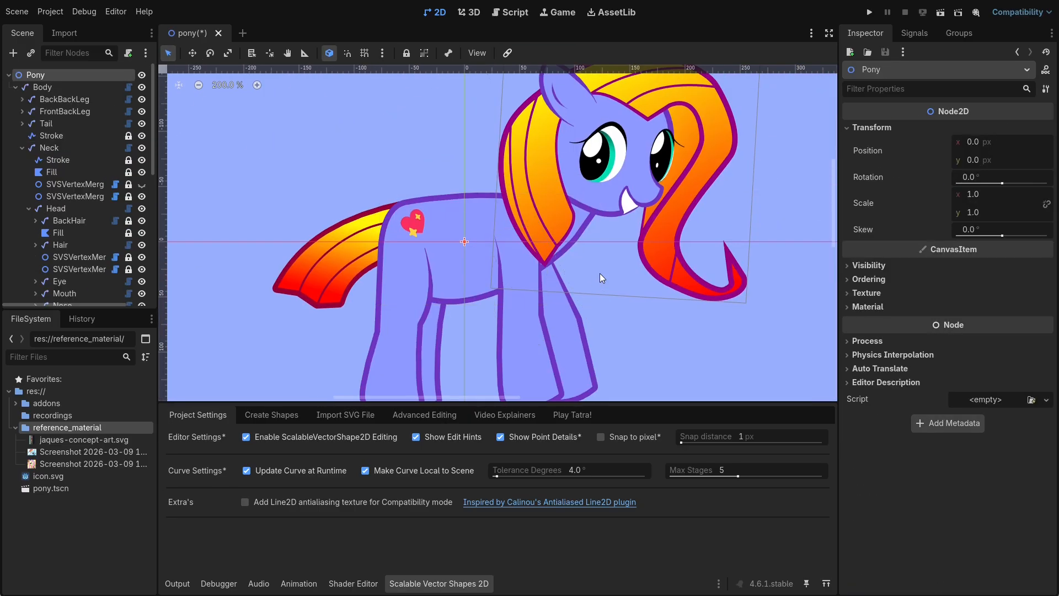
scroll(600, 273, down, 3)
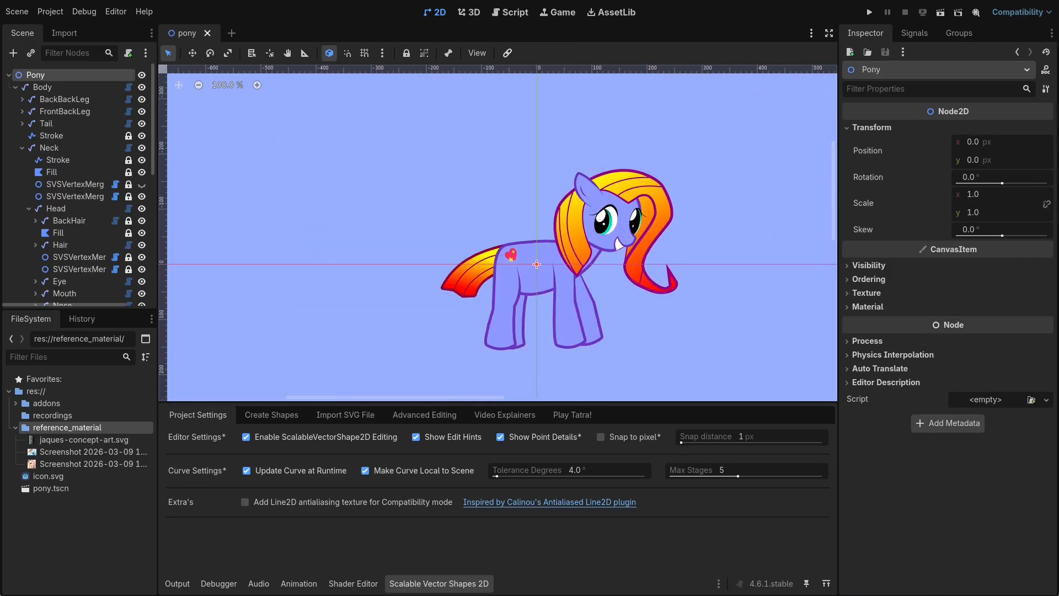
Add an AnimationPlayer node with an animation named idle, and key the Body's position and rotation at time 0.
key(ctrl+a)
text(animation)
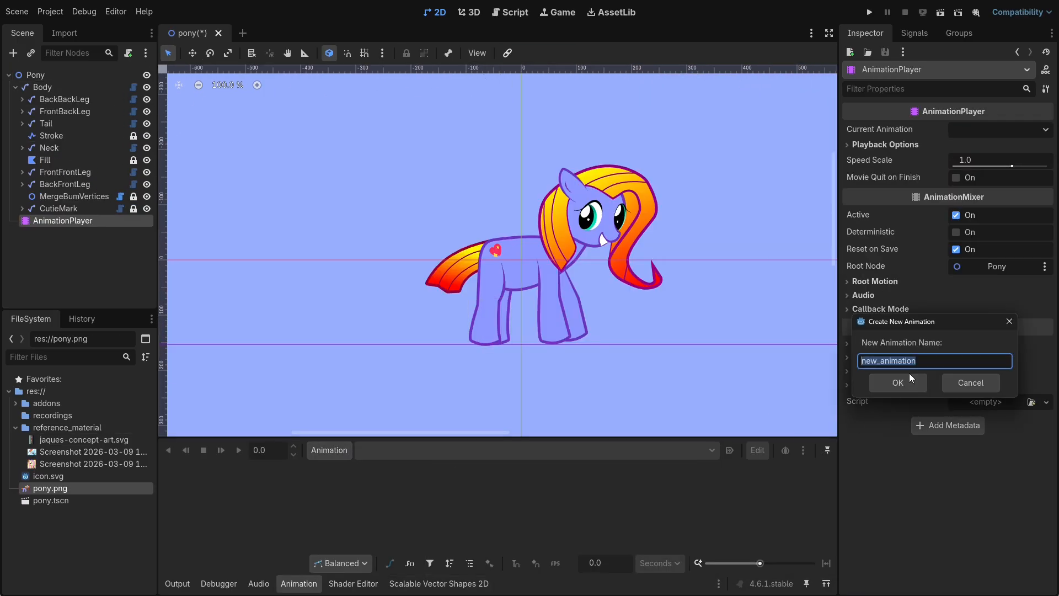
click(907, 378)
click(42, 86)
click(560, 53)
Select the leg, tail, neck and head shapes together, including the nested eye and ear shapes.
click(64, 99)
shift+click(46, 123)
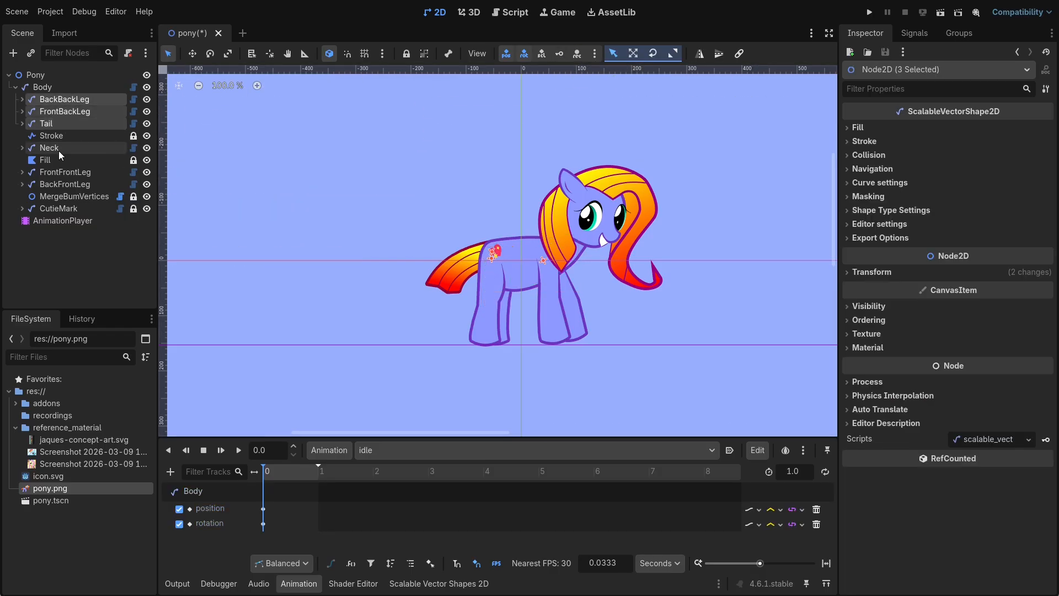
ctrl+click(48, 147)
ctrl+click(64, 172)
ctrl+click(64, 184)
click(48, 147)
click(22, 148)
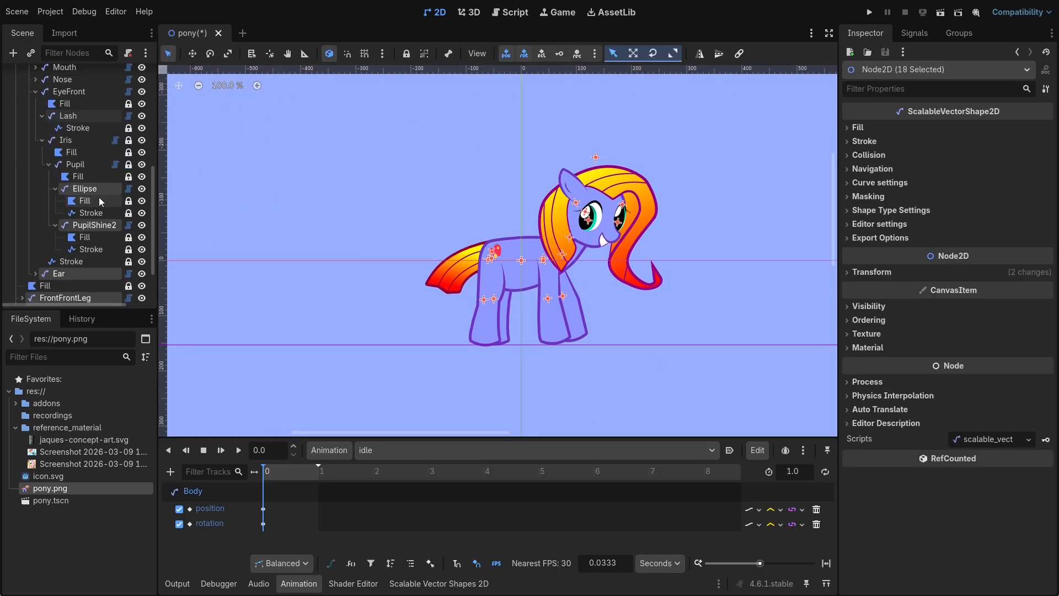
click(92, 188)
Key the position and rotation of the selected body-part shapes at time 0 in the idle animation.
click(70, 226)
drag(366, 126, 644, 360)
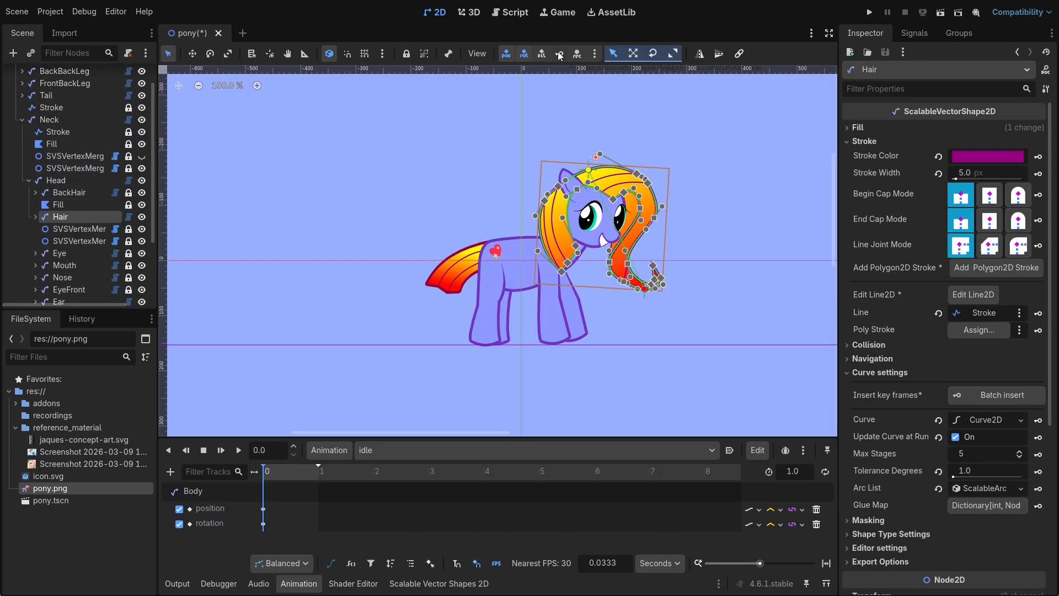
click(559, 53)
click(487, 276)
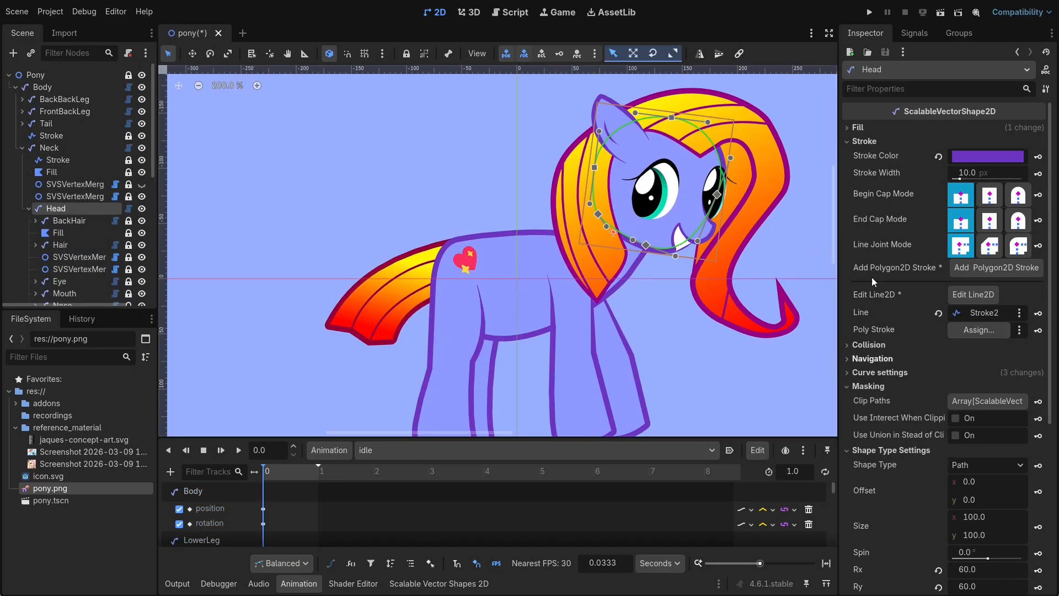
scroll(418, 335, down, 3)
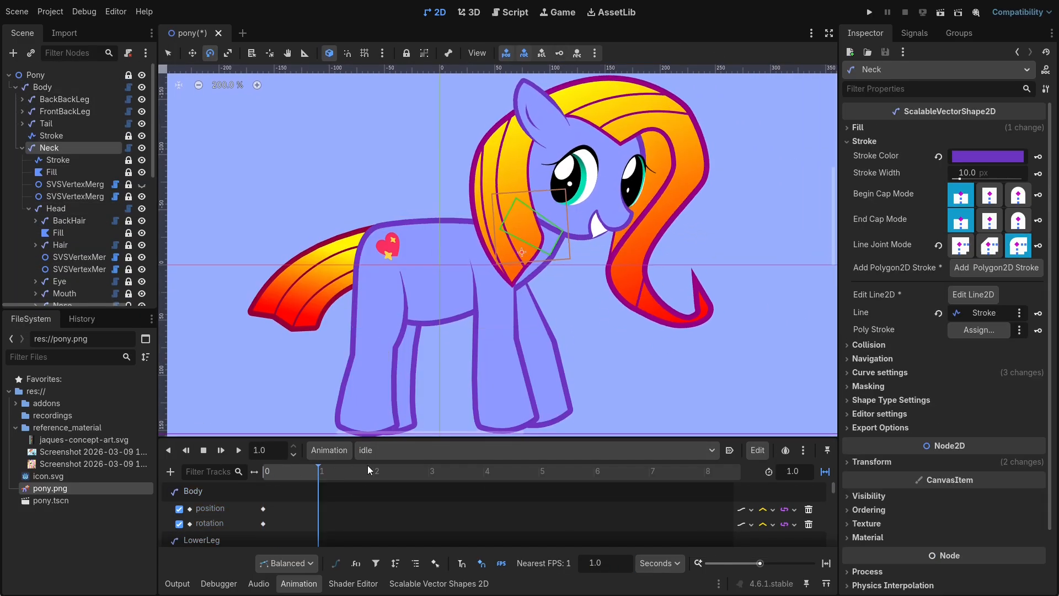
scroll(590, 330, down, 3)
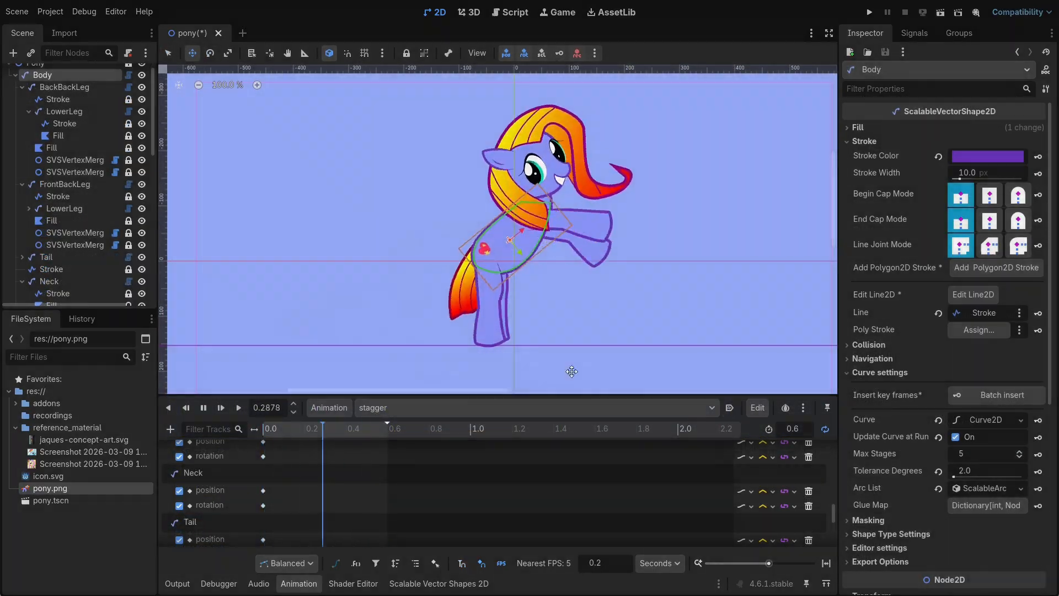
Rotate the far hind leg backwards off the ground at 0.2 s in the stagger animation.
click(313, 428)
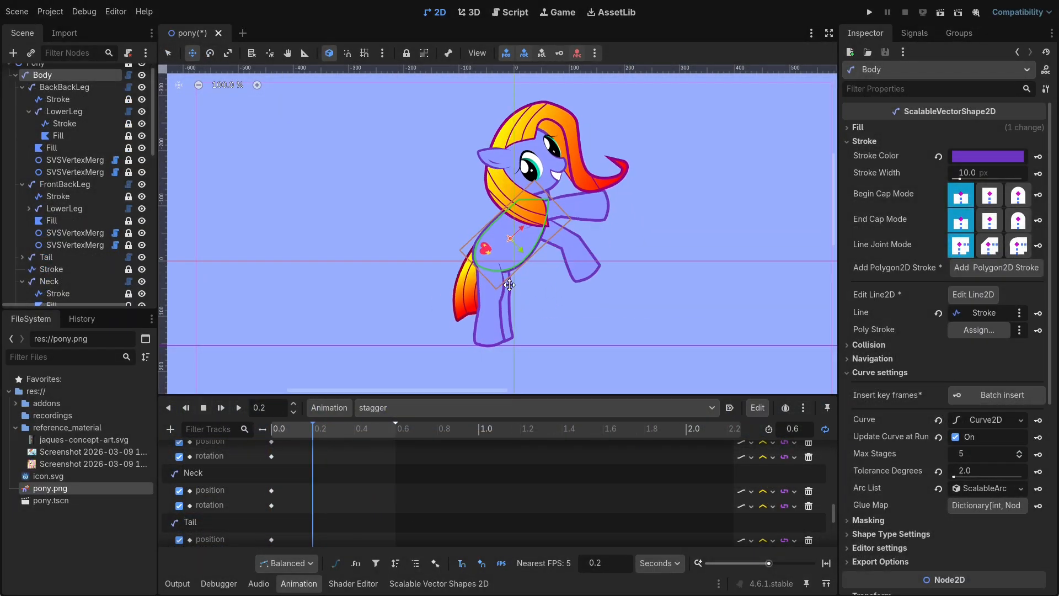
key(e)
drag(505, 298, 613, 244)
drag(412, 329, 546, 305)
Scrub the stagger animation and adjust the near hind leg's pose, including its lower leg.
click(307, 429)
click(489, 326)
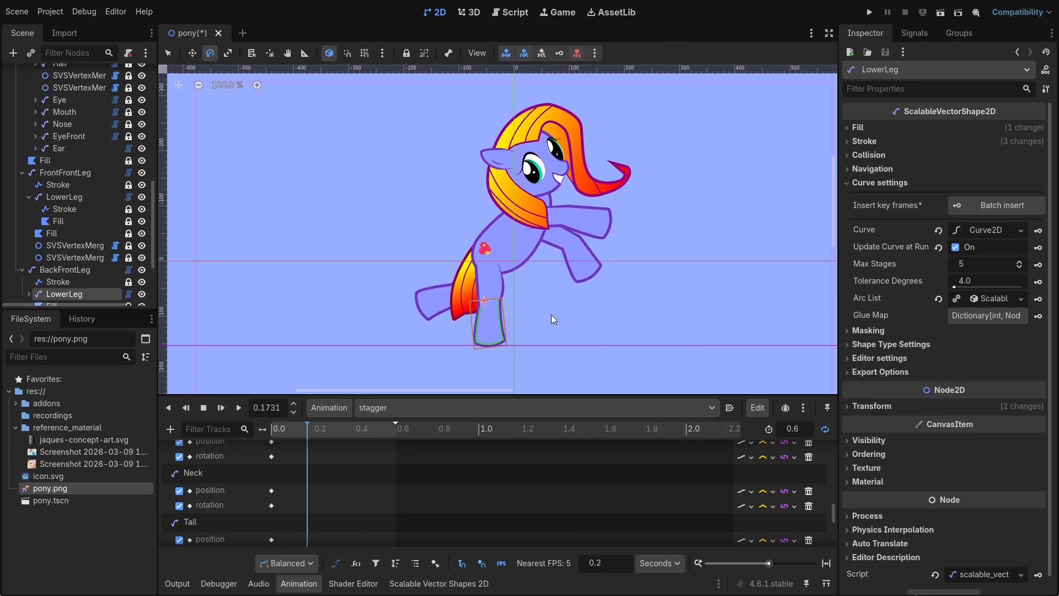
drag(495, 282, 610, 245)
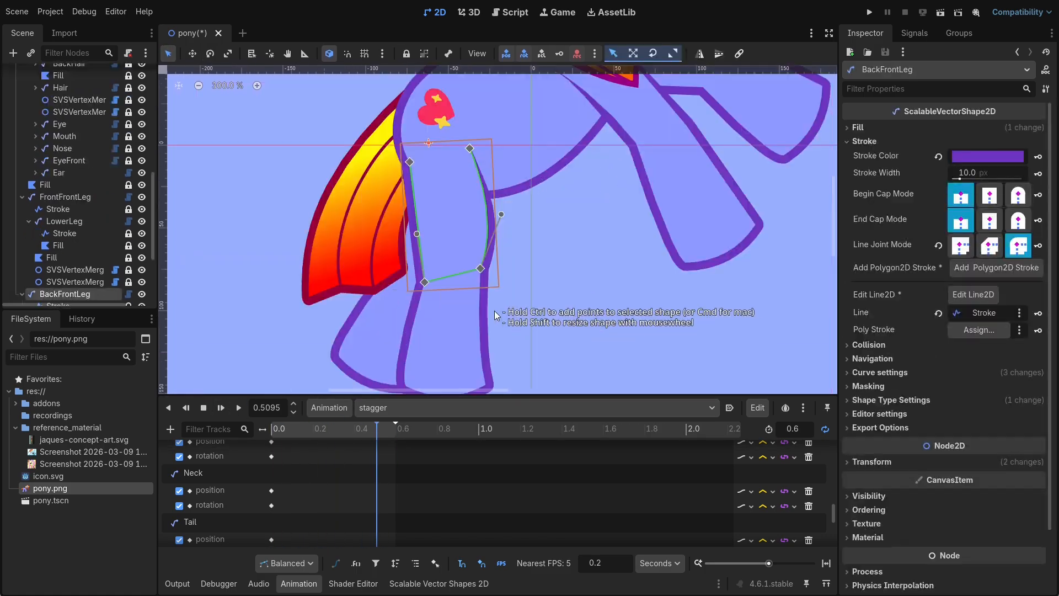
click(429, 263)
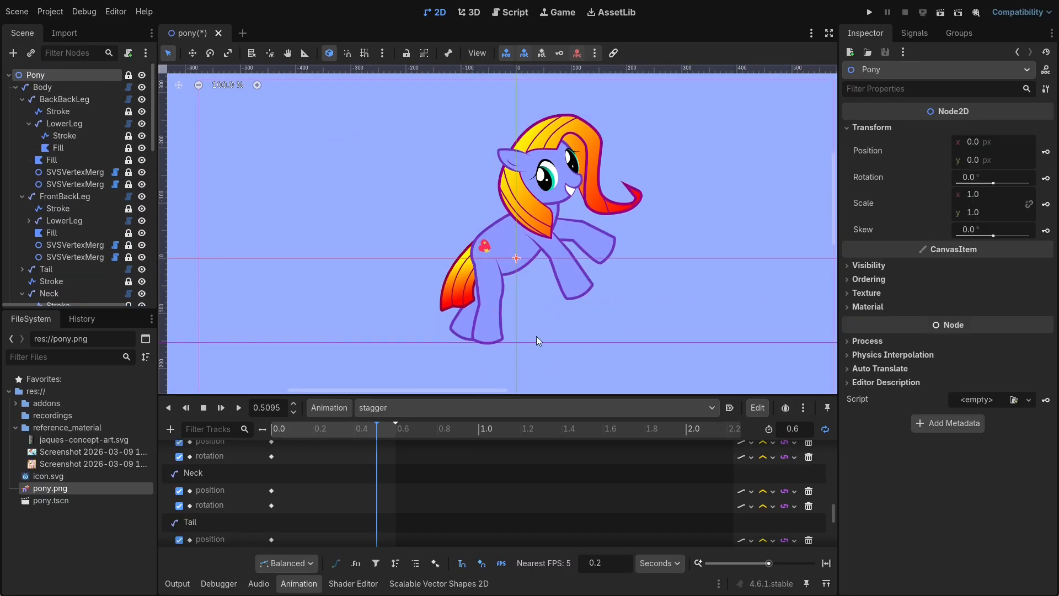
Preview the stagger animation, refine the BackFrontLeg's rotation around 0.2 s, and play it again from the start.
click(220, 408)
click(204, 408)
click(494, 286)
click(288, 429)
drag(288, 430, 311, 430)
key(e)
drag(523, 337, 572, 331)
key(shift+d)
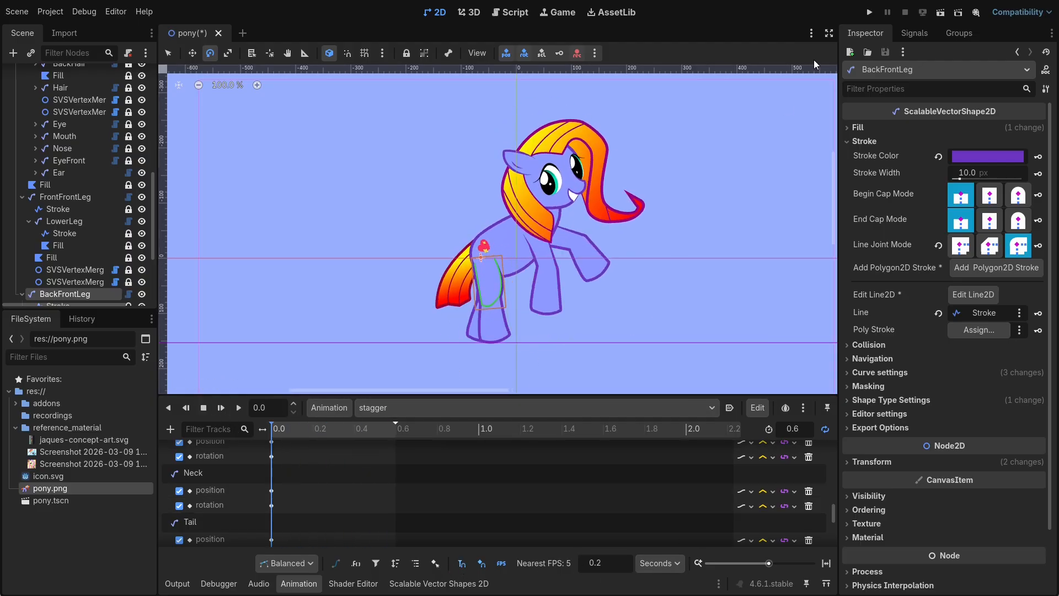
Run the pony scene and switch the AnimationPlayer's current animation to RESET and then to stagger.
click(939, 13)
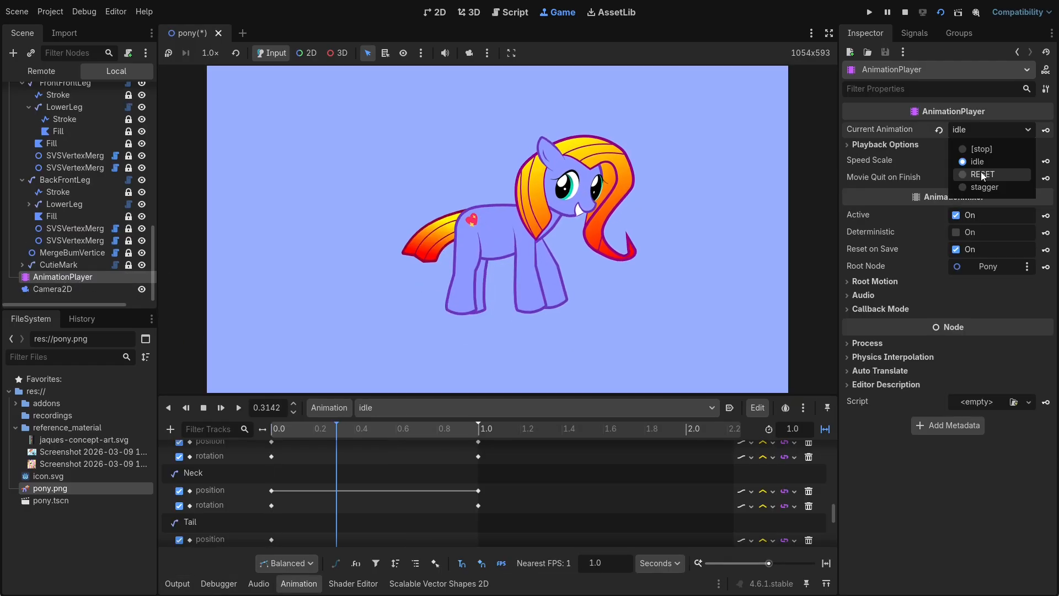
click(982, 174)
click(984, 134)
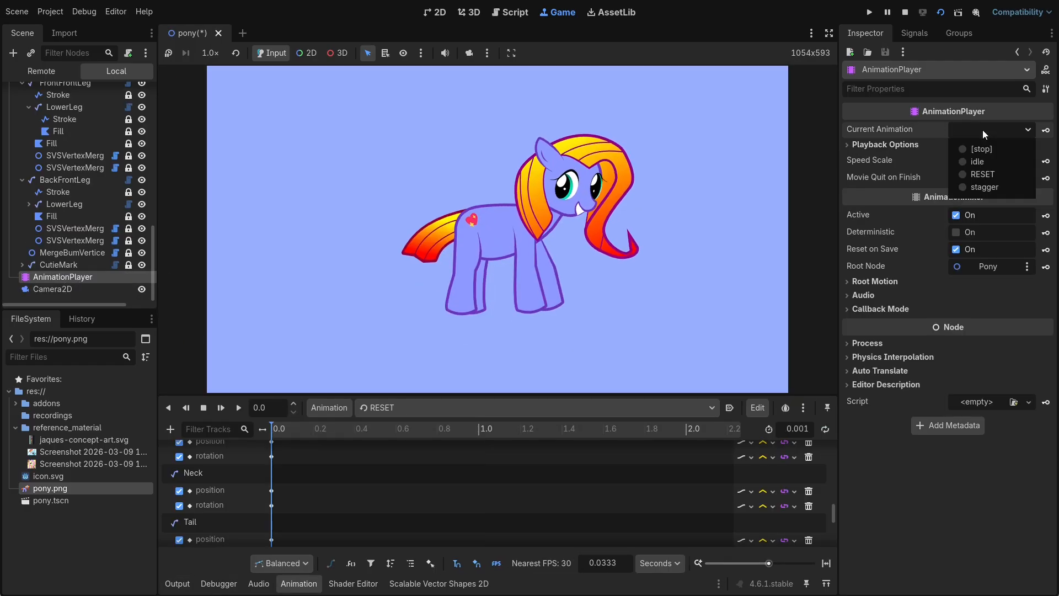
click(982, 188)
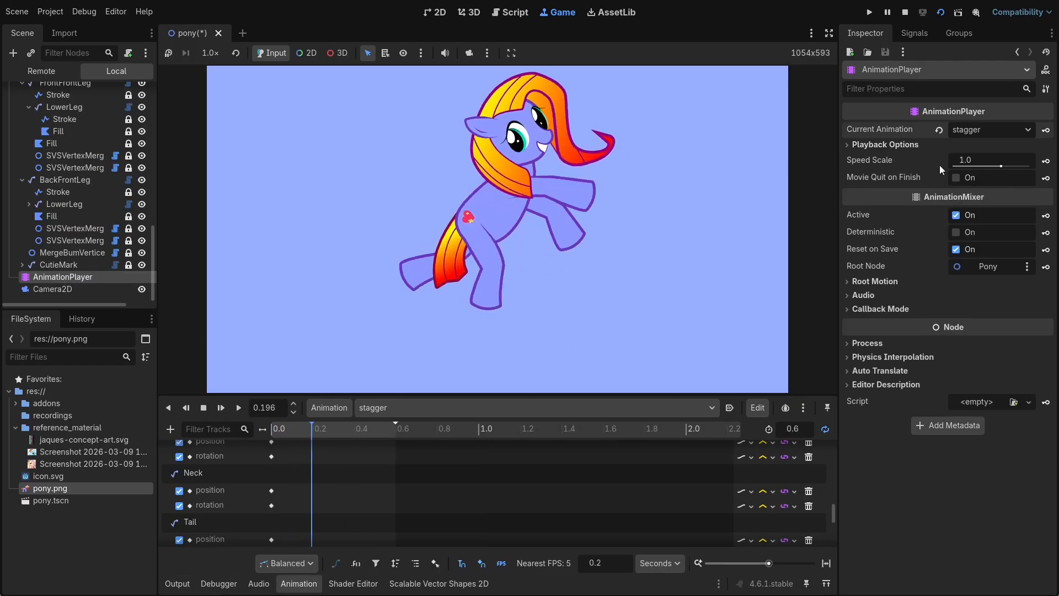